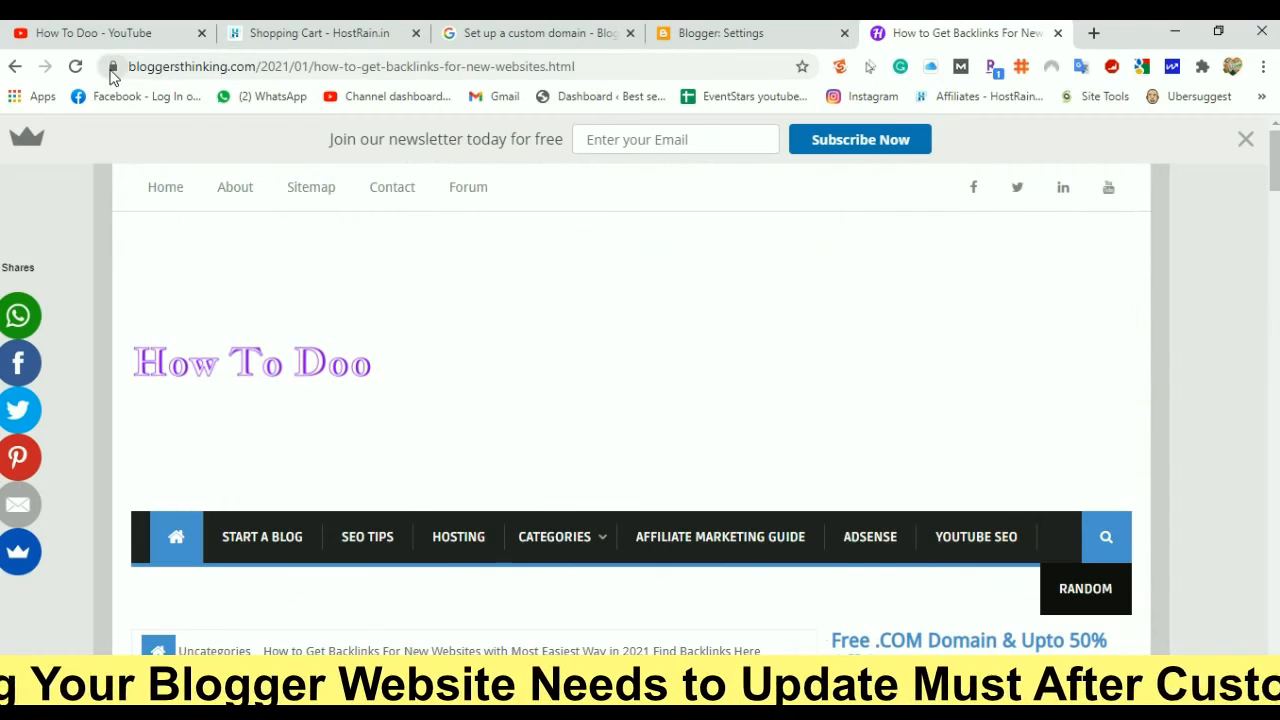
Check the blog's connection padlock, then compare the Blogger posts dashboard with the HostRain domain list
click(112, 67)
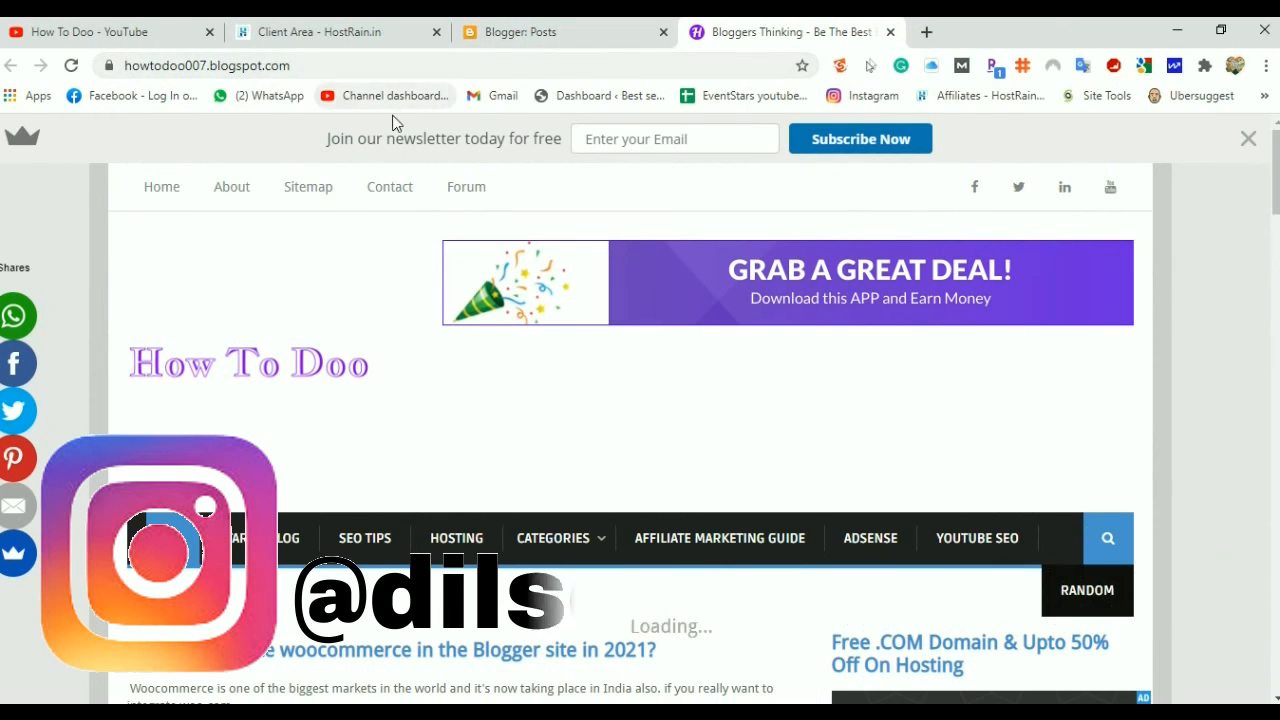
click(533, 32)
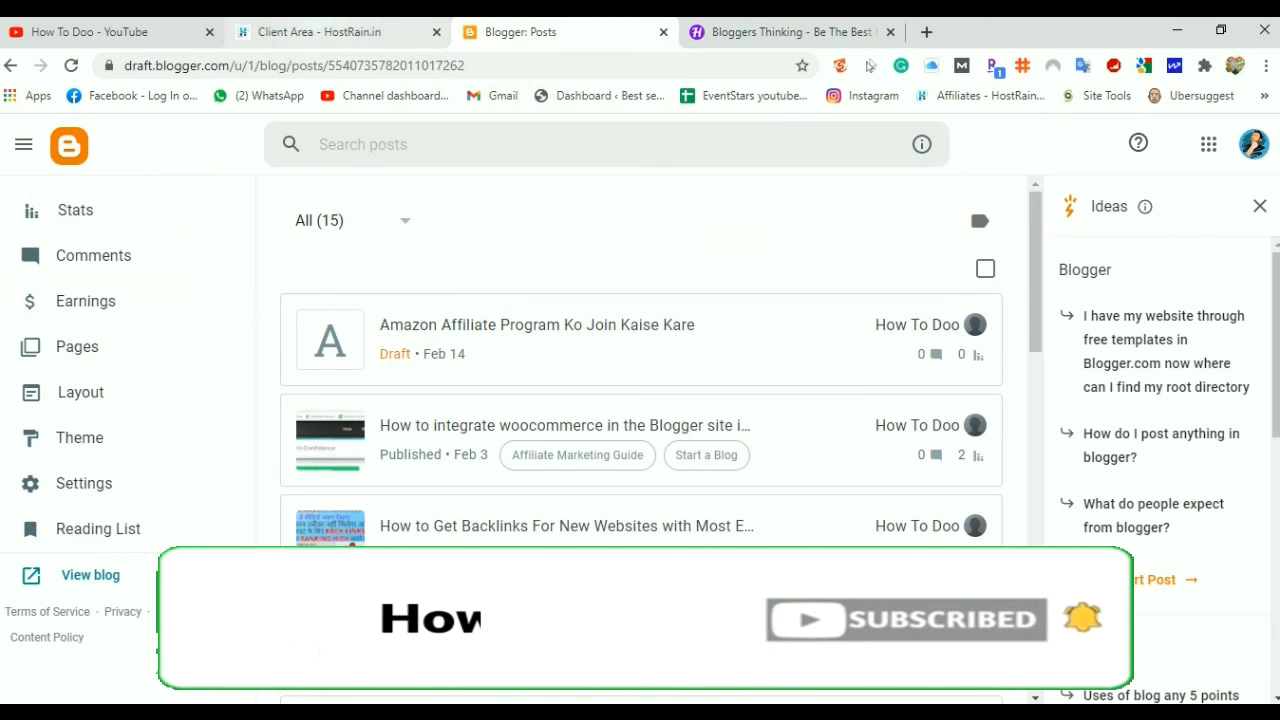
click(325, 32)
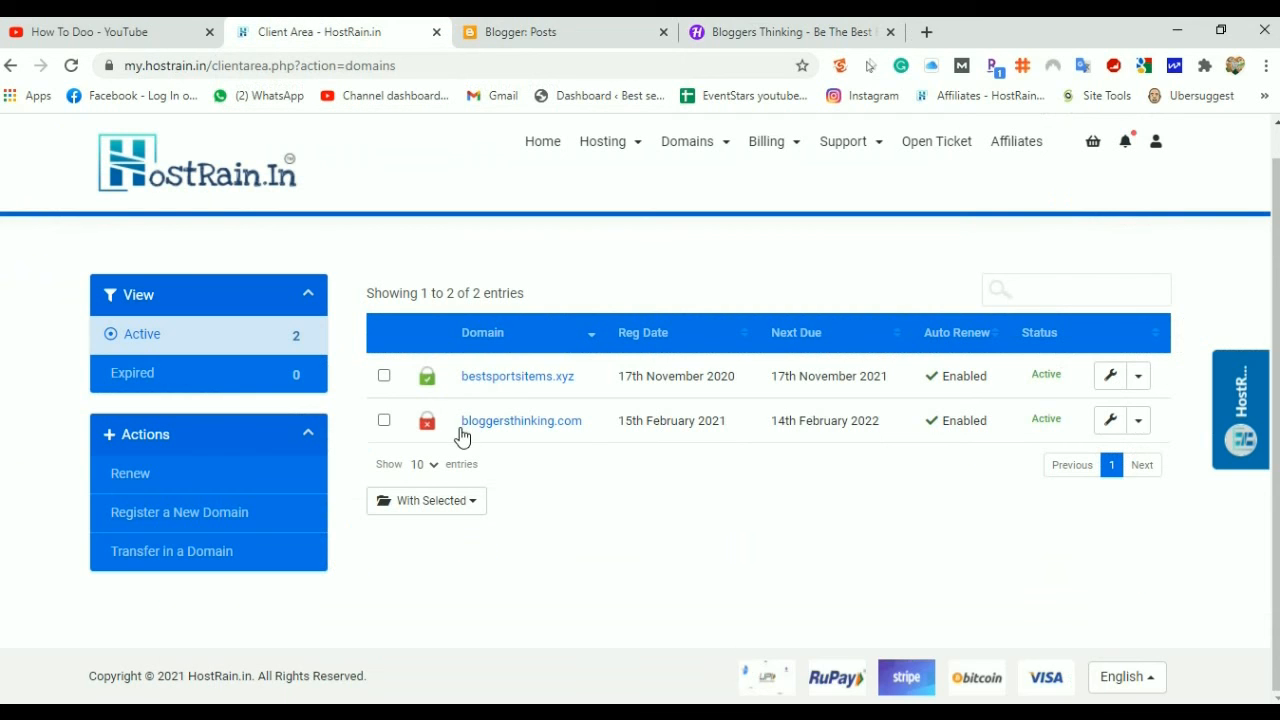
click(520, 32)
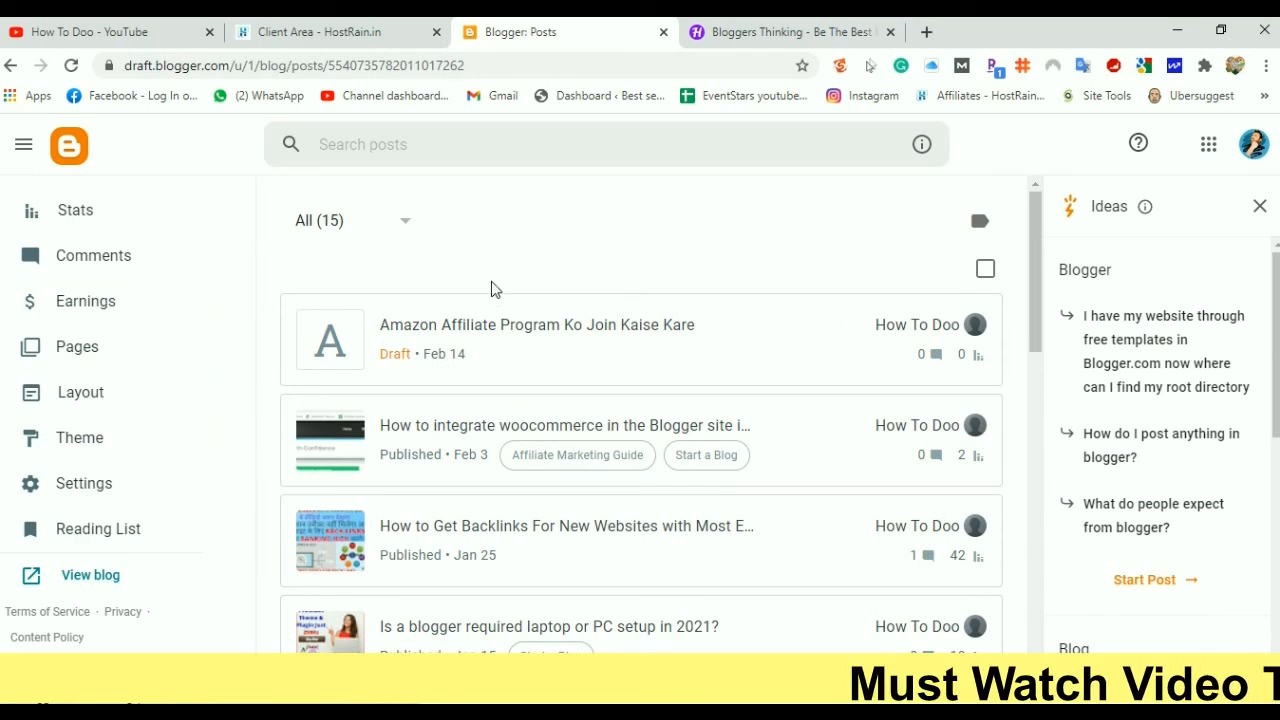
Look over the domains, posts and live blogspot blog again, then show the How To Doo YouTube videos
click(363, 38)
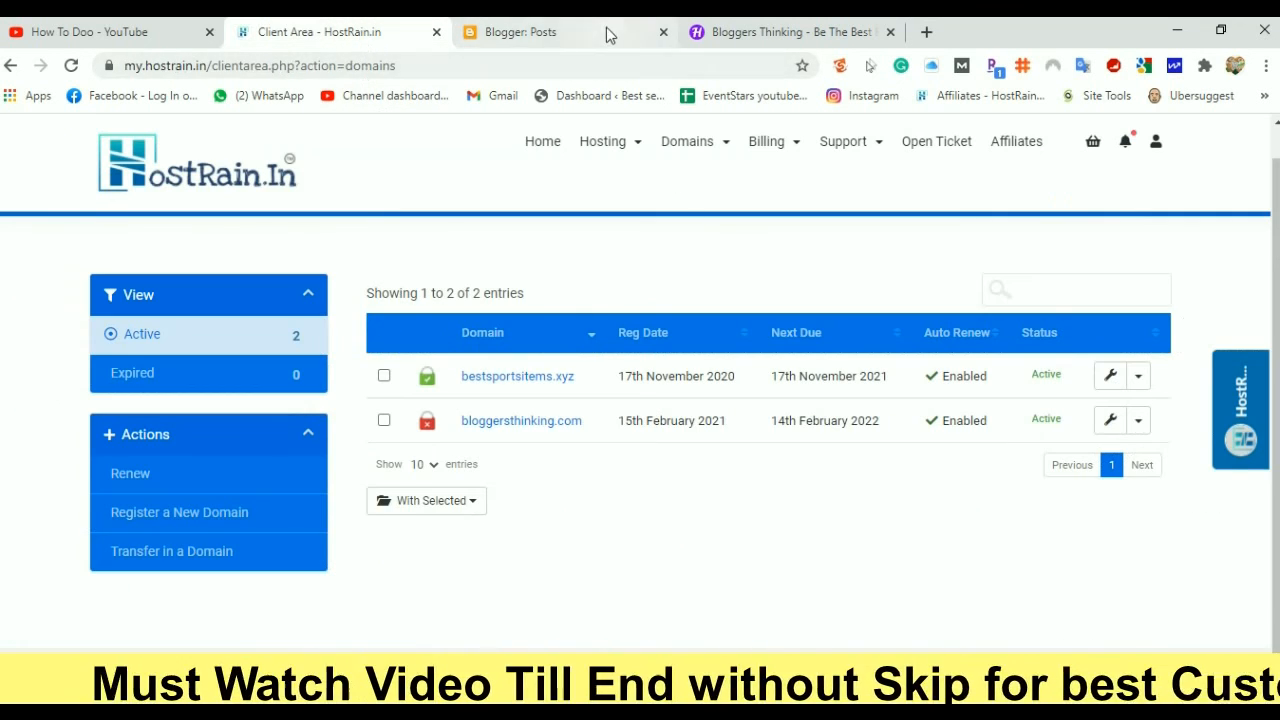
click(530, 32)
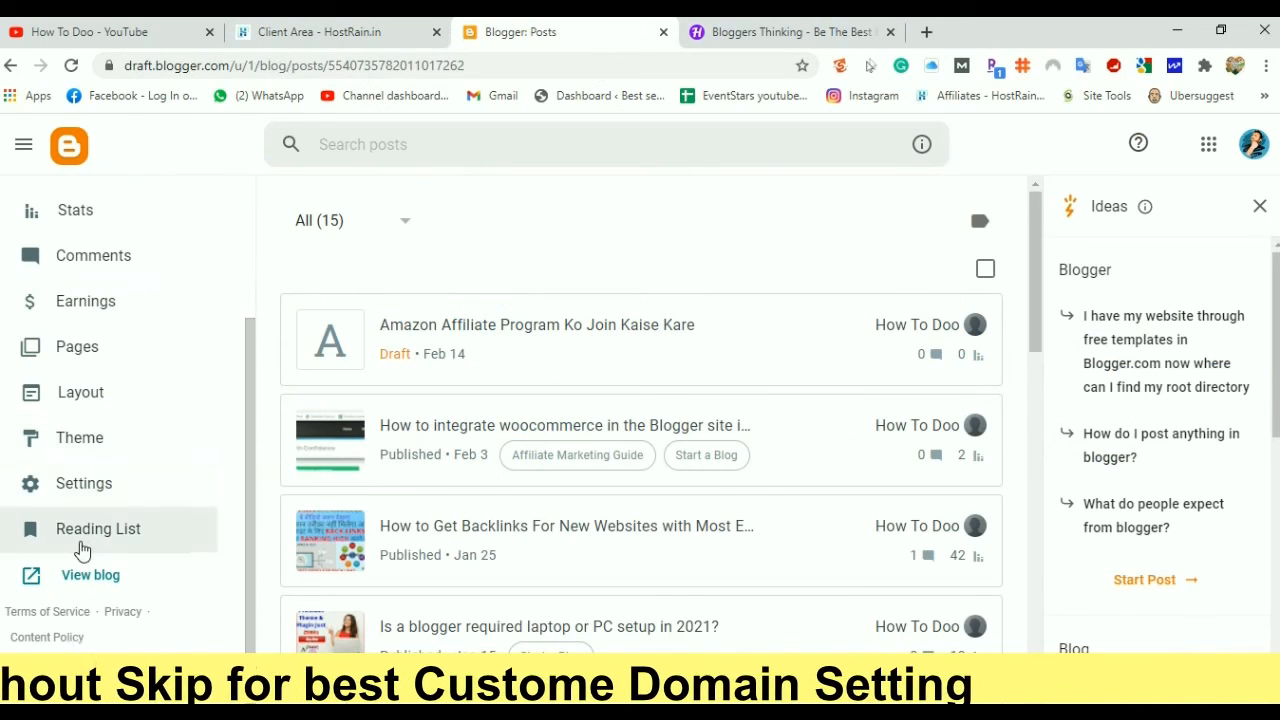
click(767, 33)
click(88, 28)
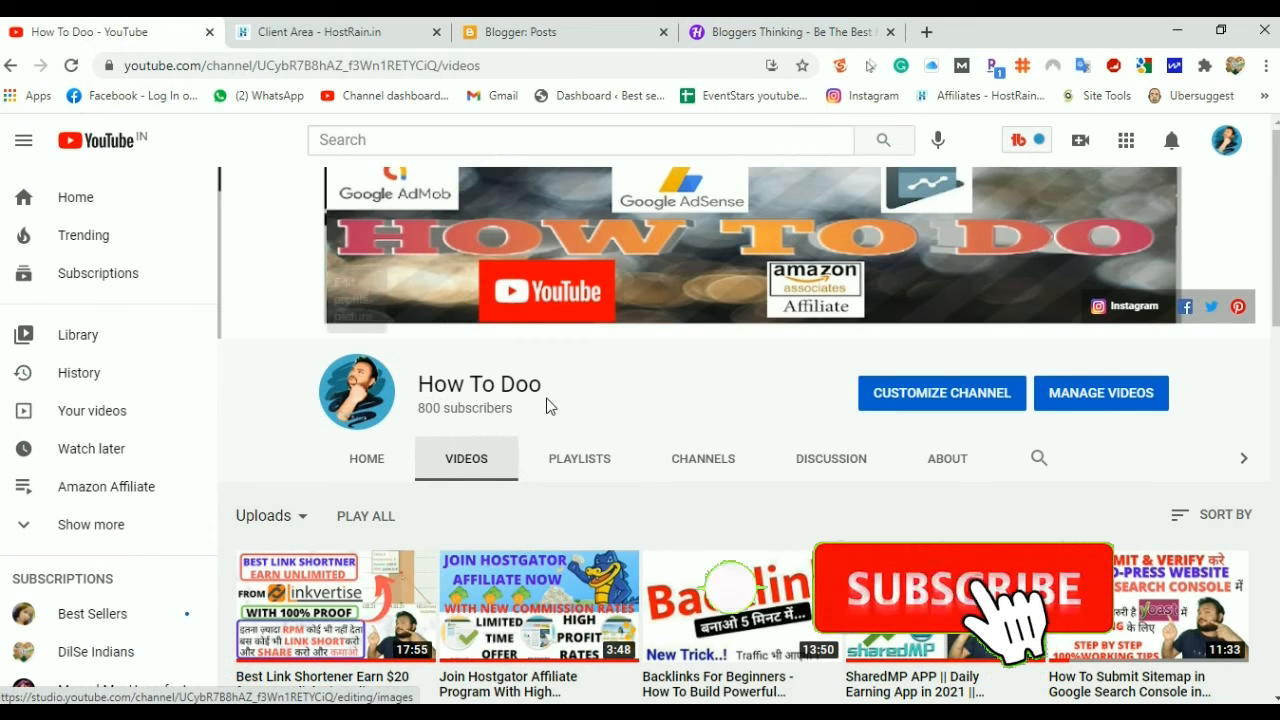
scroll(600, 403, down, 1)
scroll(473, 425, up, 1)
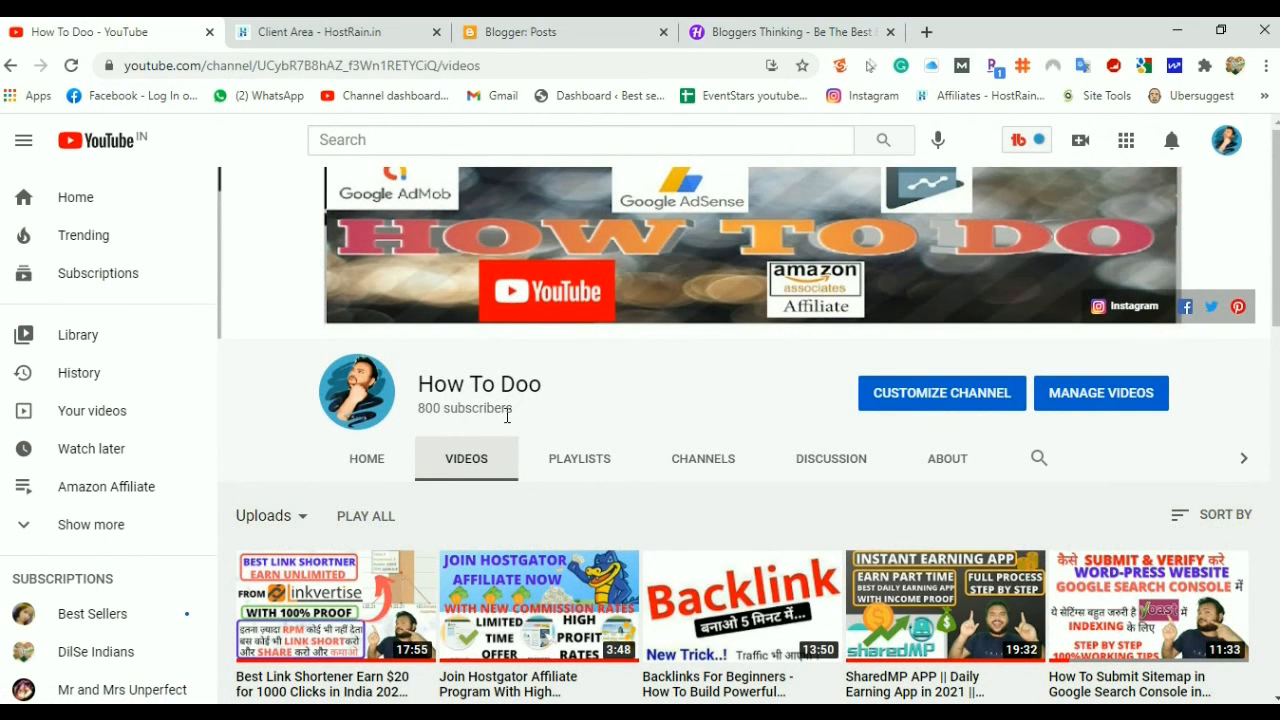
scroll(630, 435, down, 2)
scroll(633, 438, down, 1)
scroll(633, 438, down, 4)
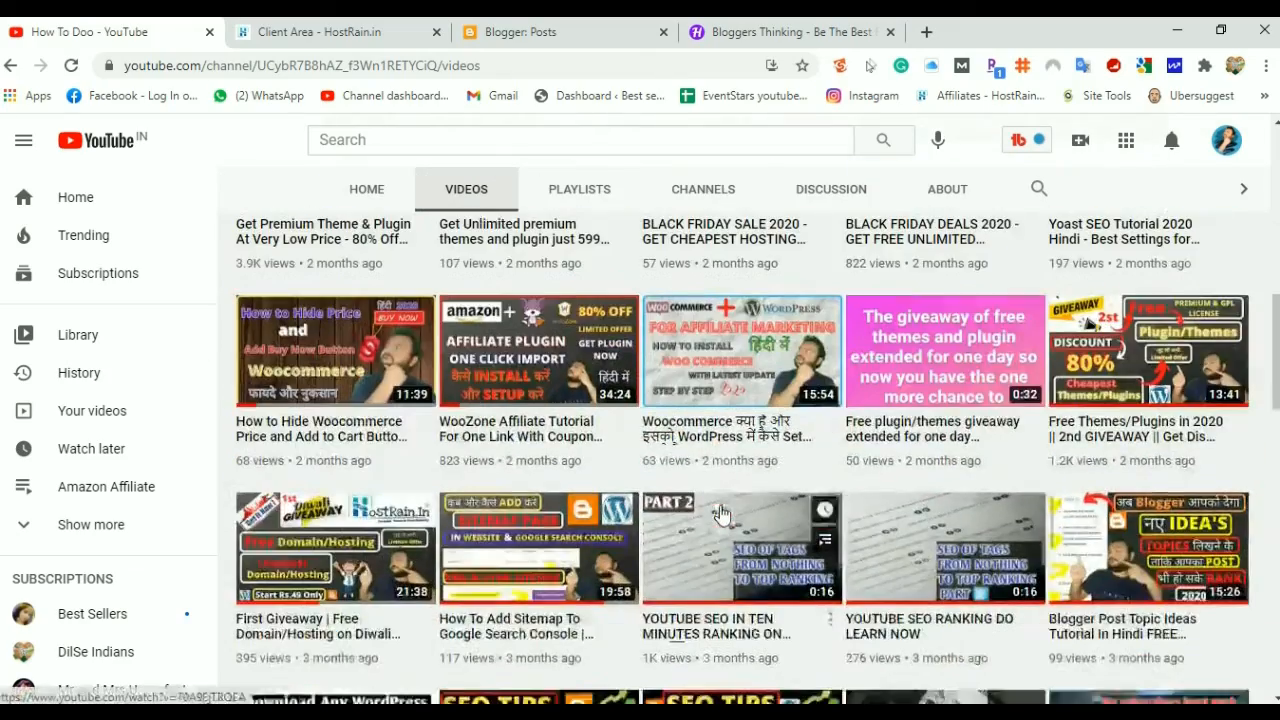
scroll(590, 516, down, 1)
scroll(587, 517, down, 4)
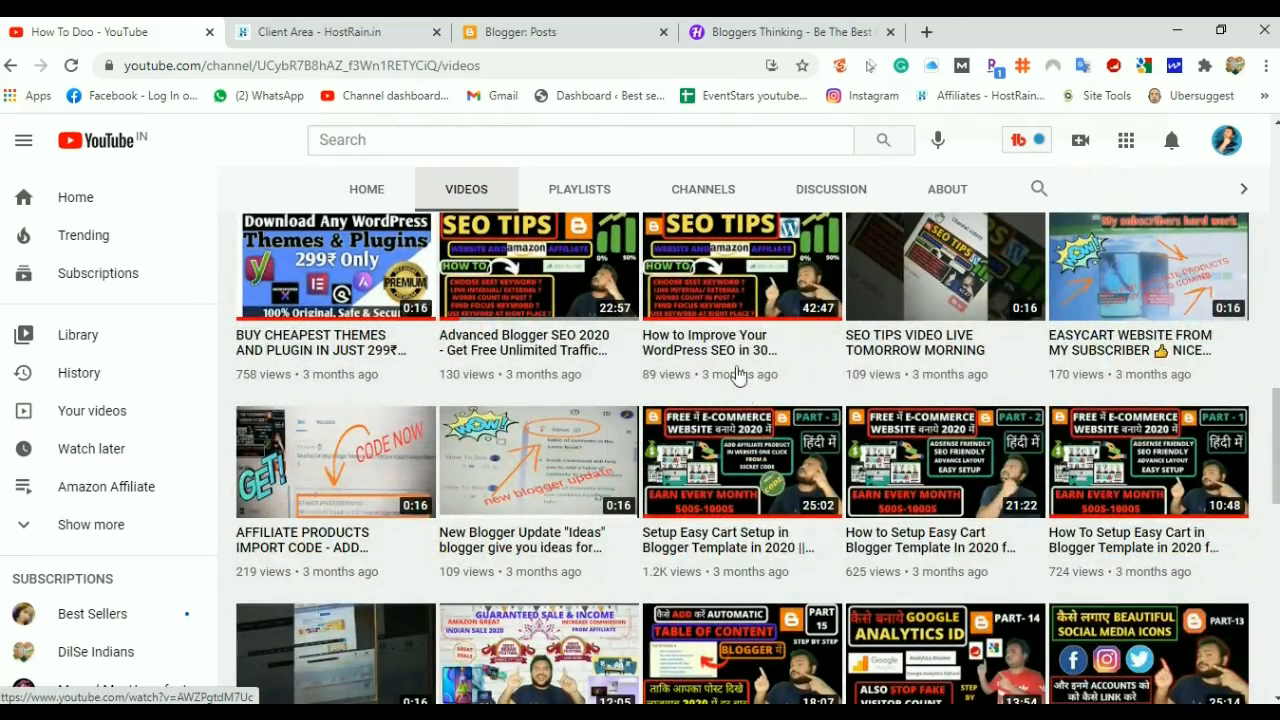
scroll(692, 368, down, 1)
scroll(713, 488, down, 2)
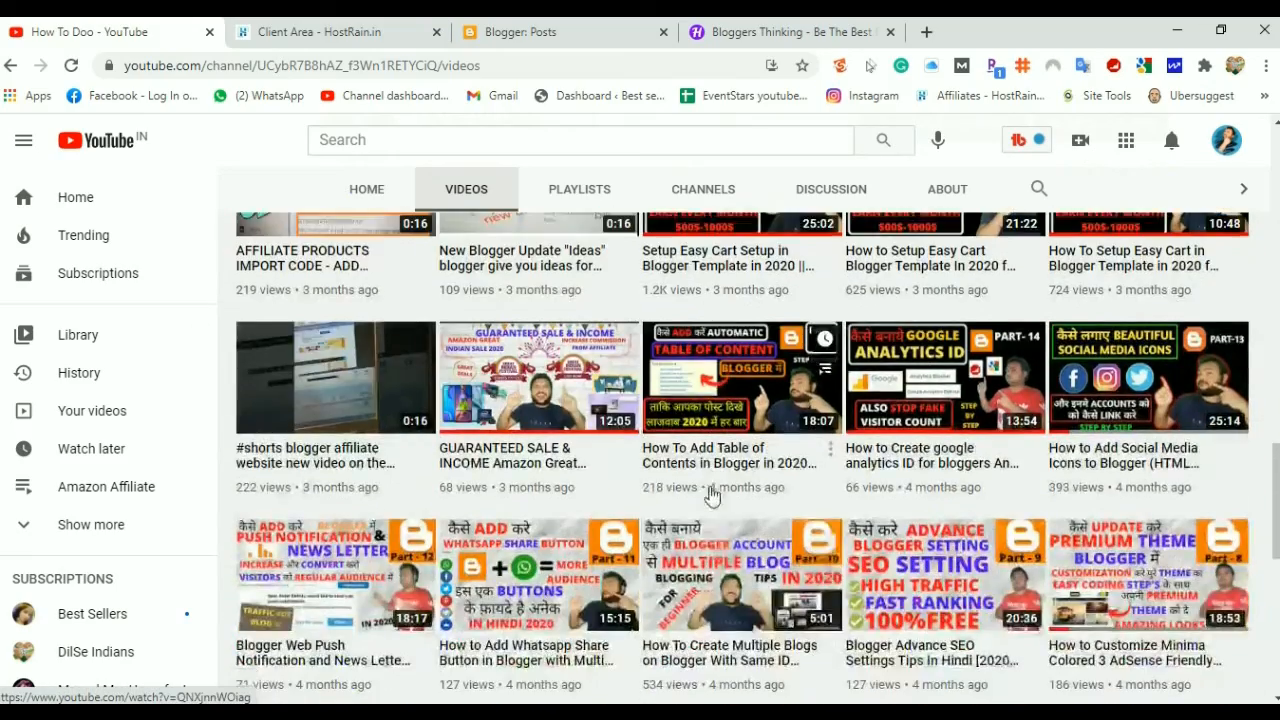
scroll(690, 530, up, 2)
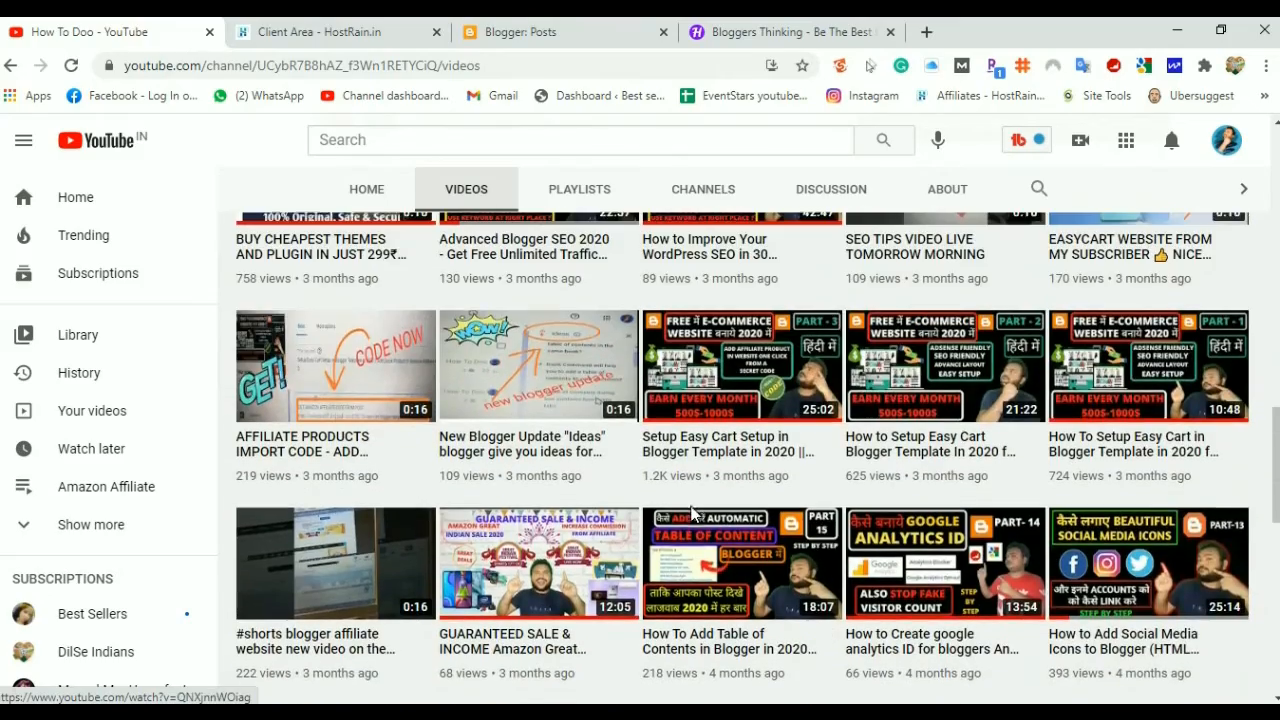
scroll(742, 428, down, 2)
scroll(722, 556, down, 9)
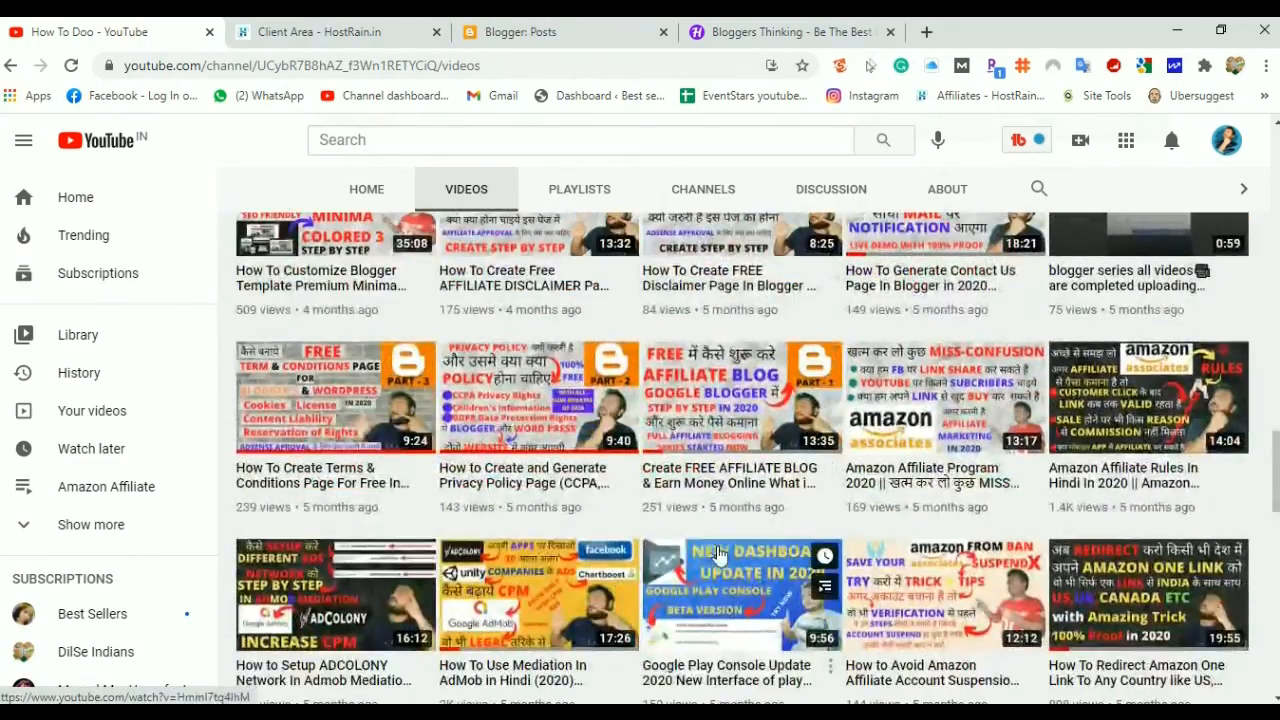
scroll(715, 550, up, 1)
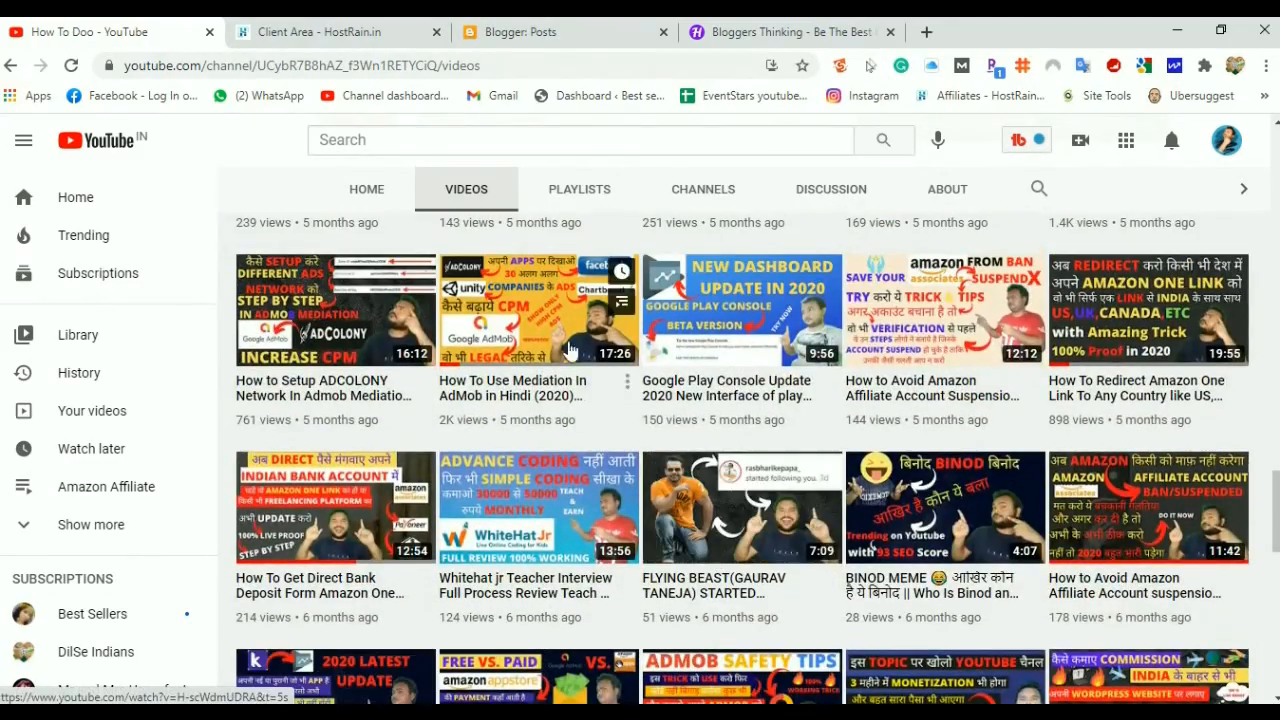
scroll(690, 462, up, 7)
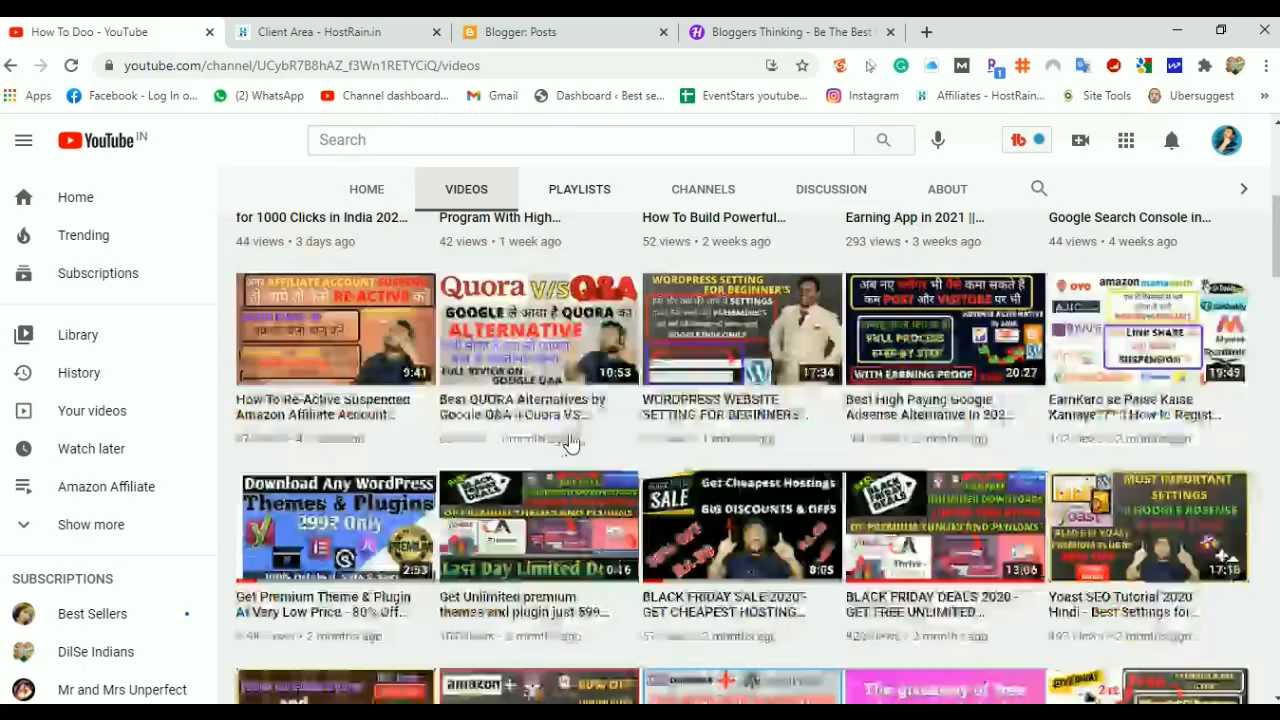
scroll(571, 443, down, 5)
scroll(571, 443, up, 10)
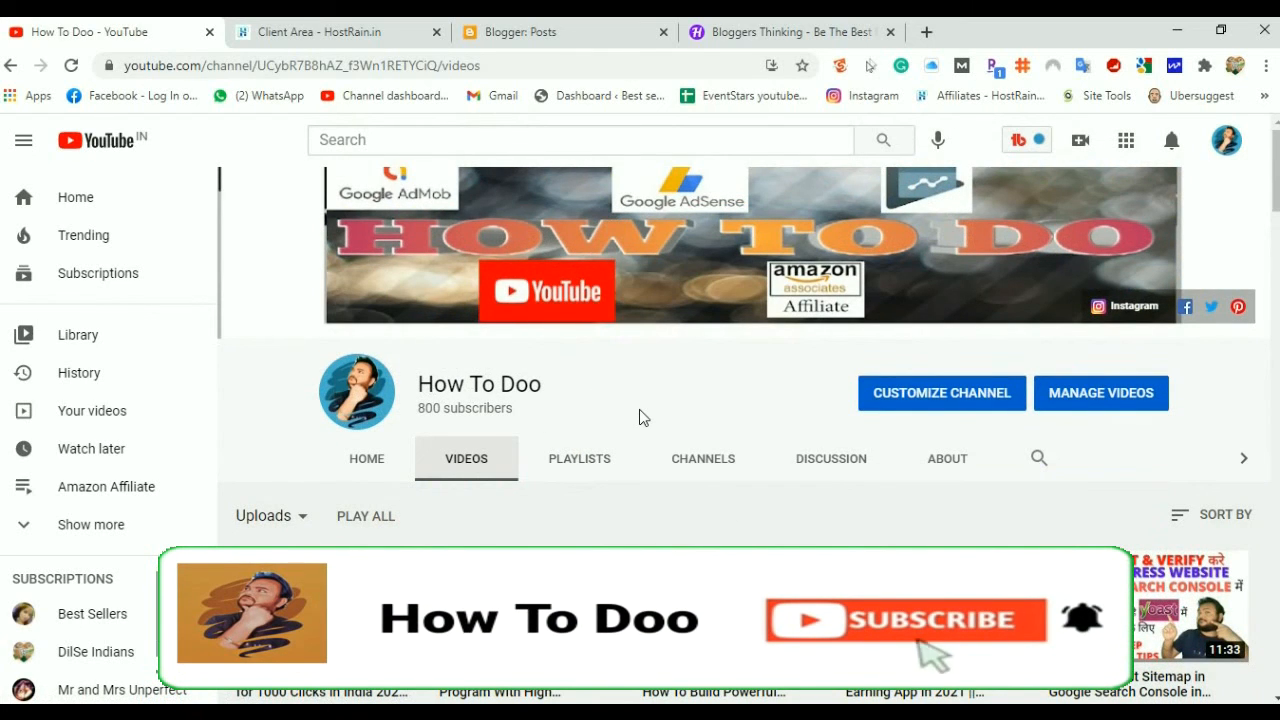
Compare the Blogger dashboard and HostRain domains, then scroll through the live How To Doo blog
click(615, 25)
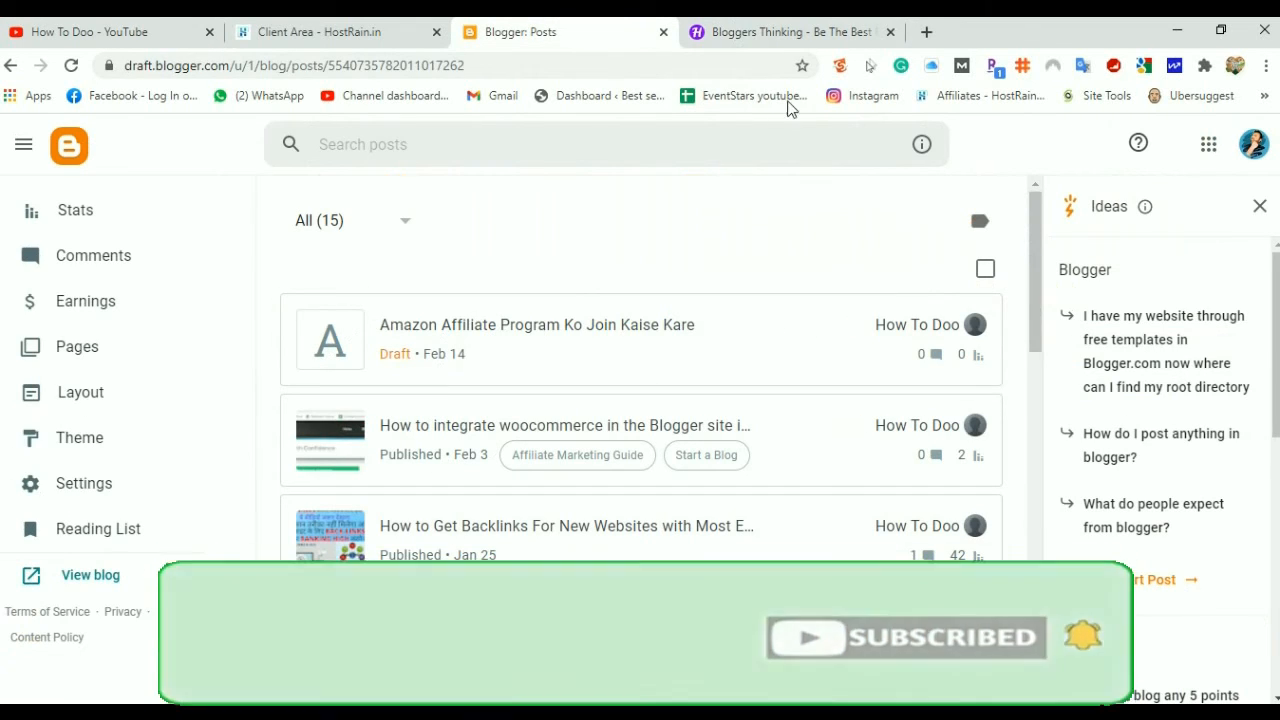
click(779, 28)
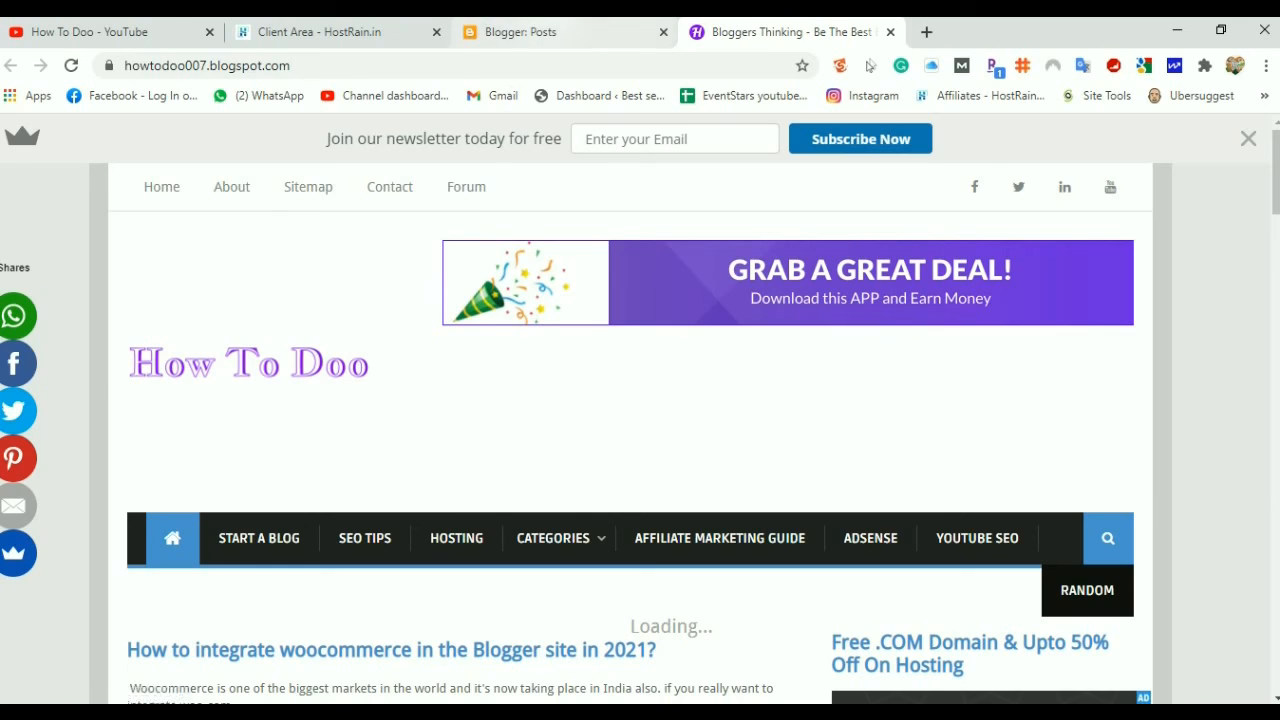
click(520, 31)
click(330, 36)
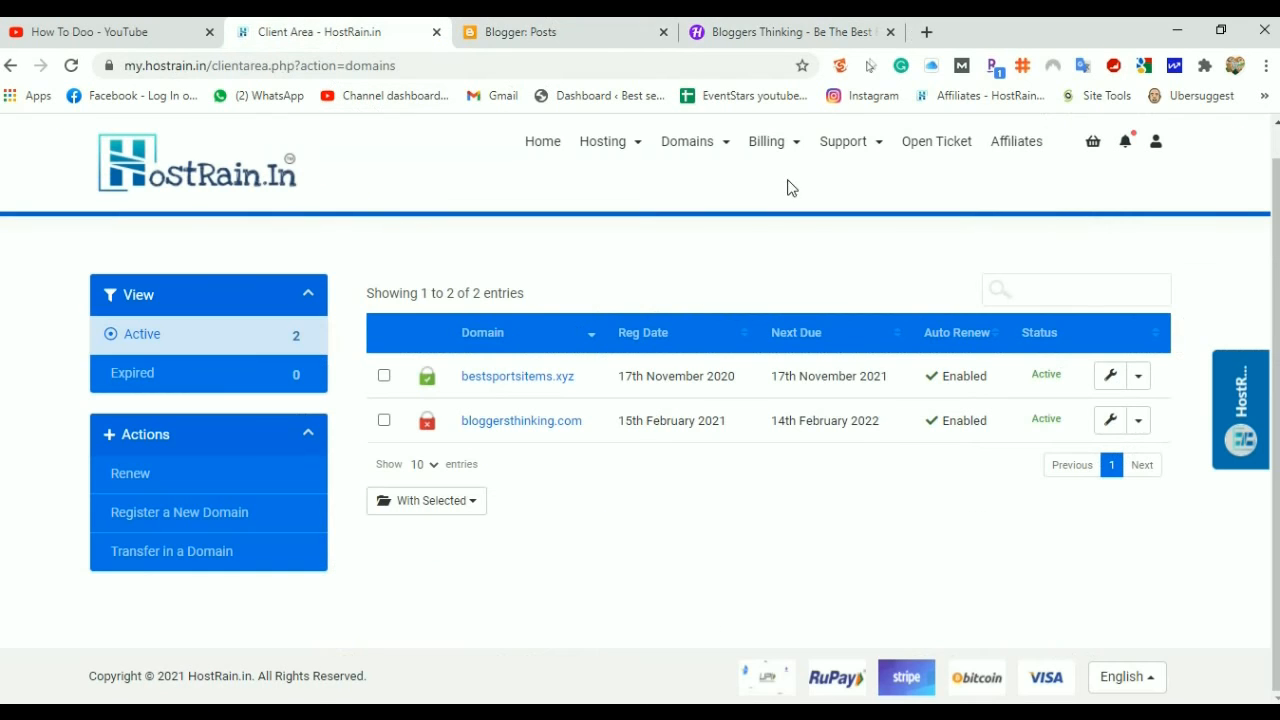
click(789, 30)
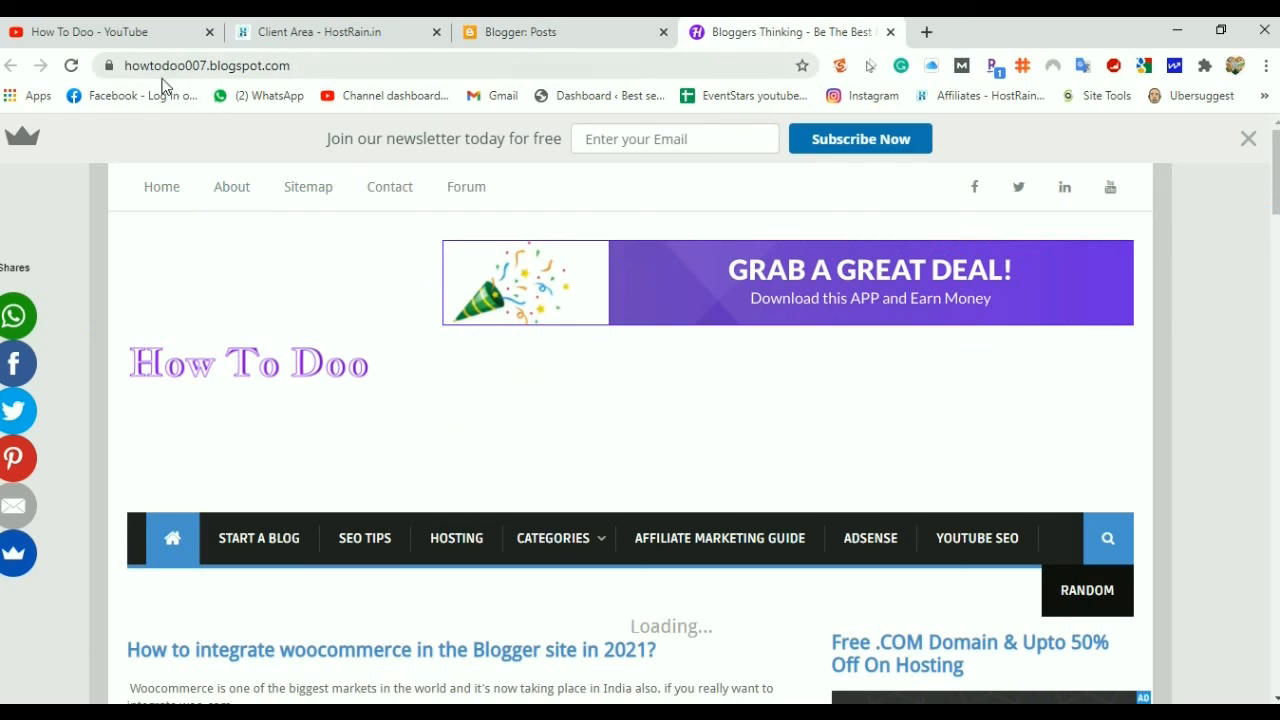
scroll(378, 473, down, 15)
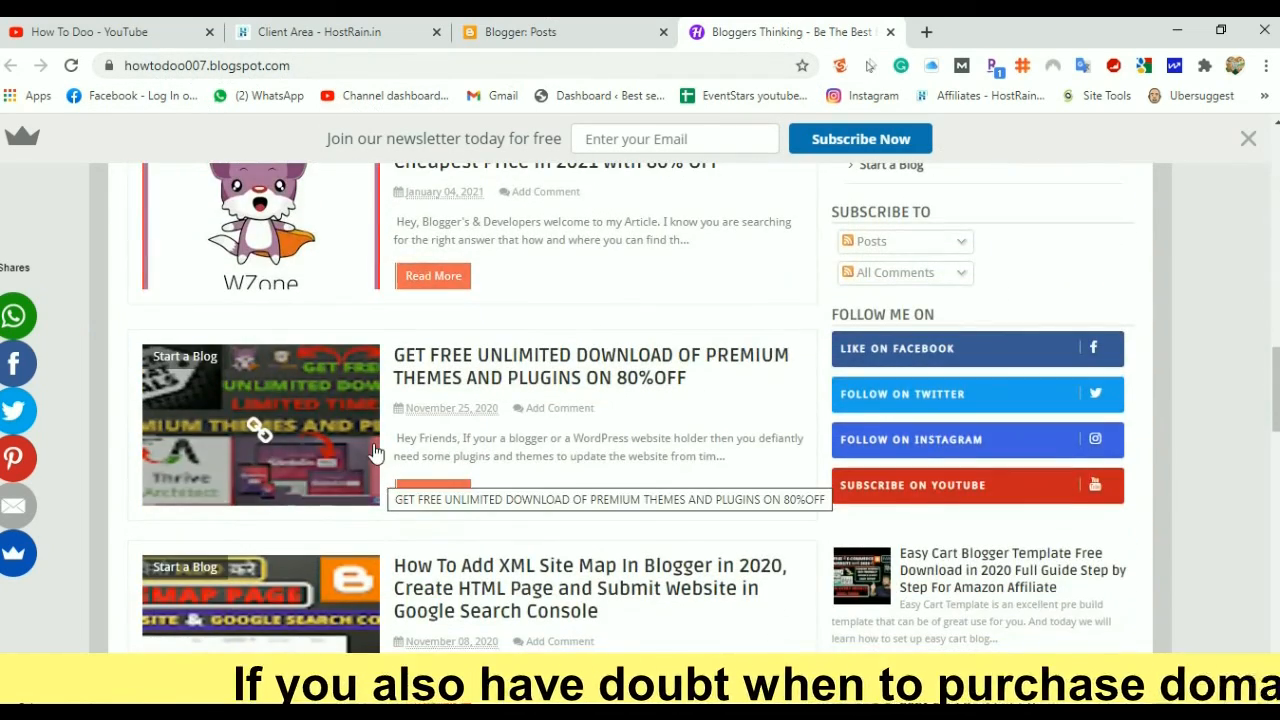
scroll(375, 470, down, 10)
scroll(370, 458, up, 20)
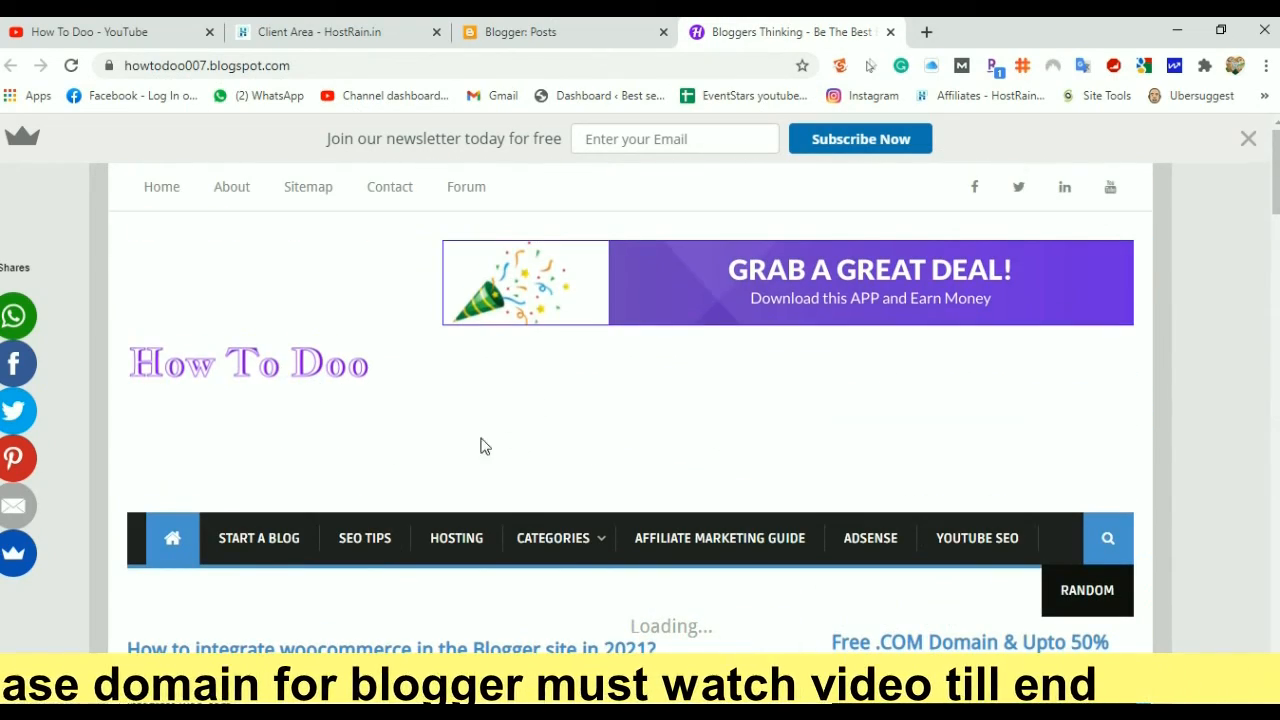
scroll(318, 420, down, 7)
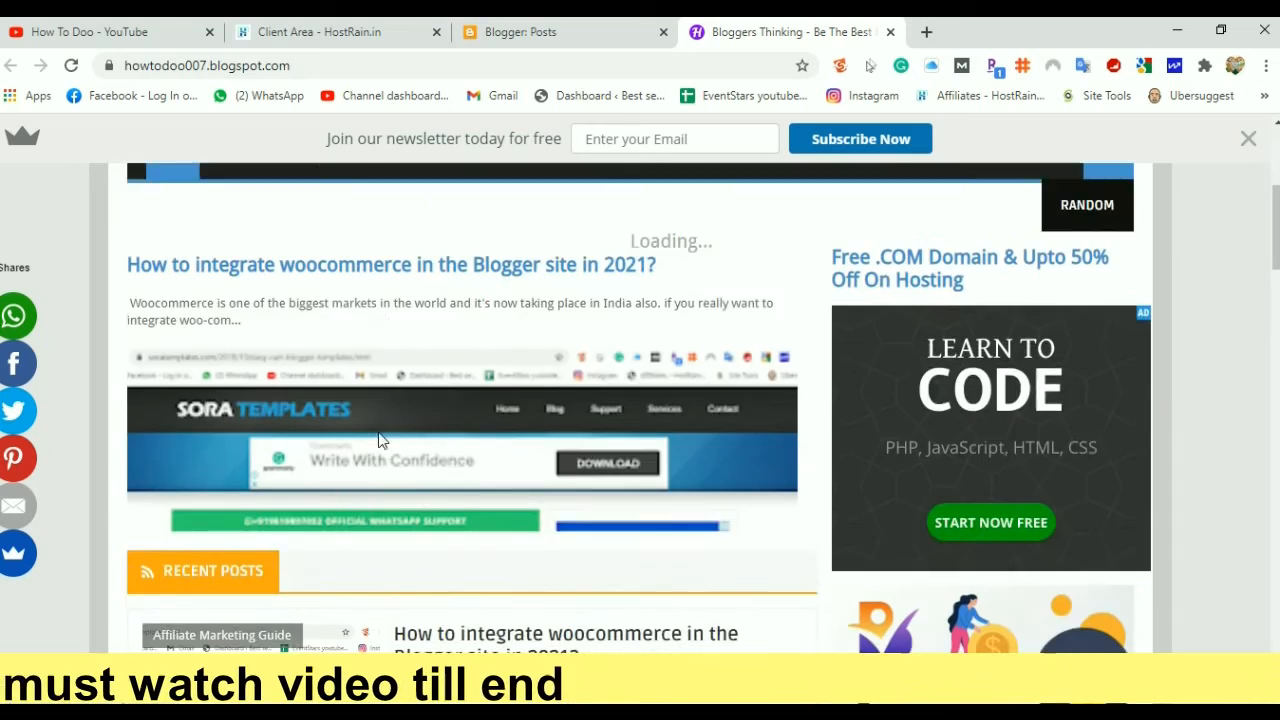
scroll(459, 626, up, 4)
scroll(459, 626, up, 4)
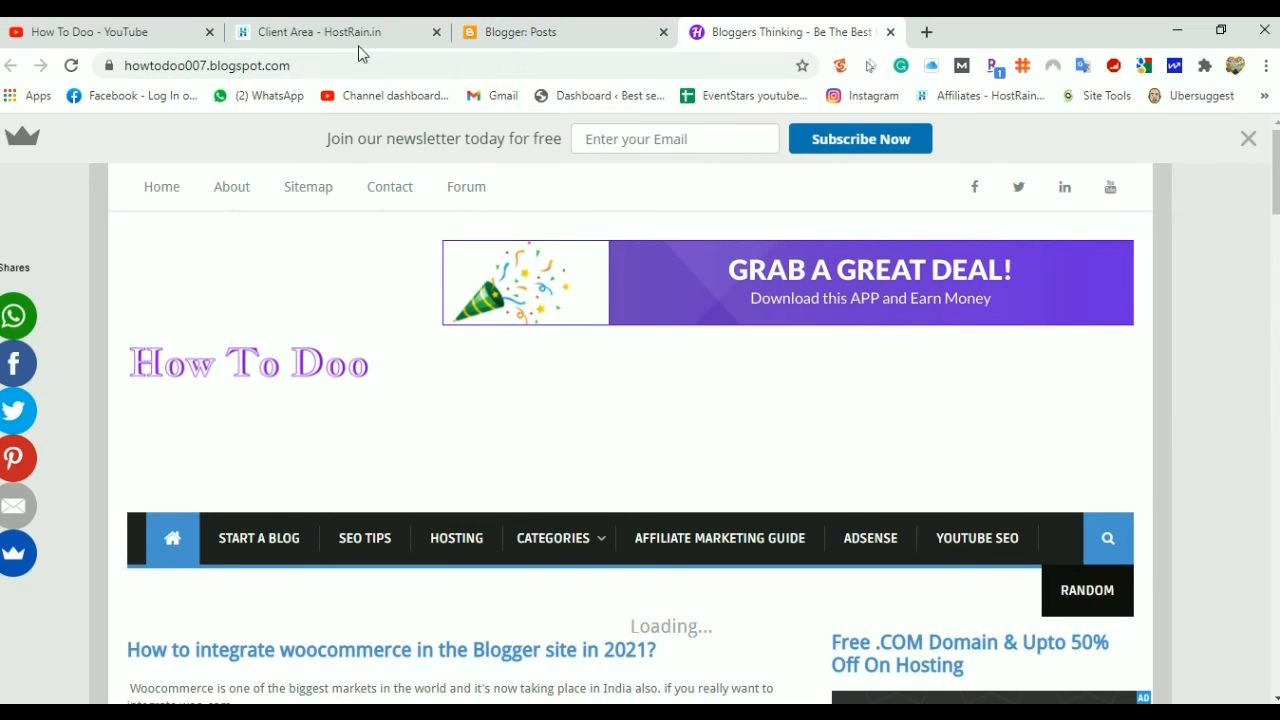
Go back to Blogger's posts dashboard and scroll through its 15 posts
click(510, 32)
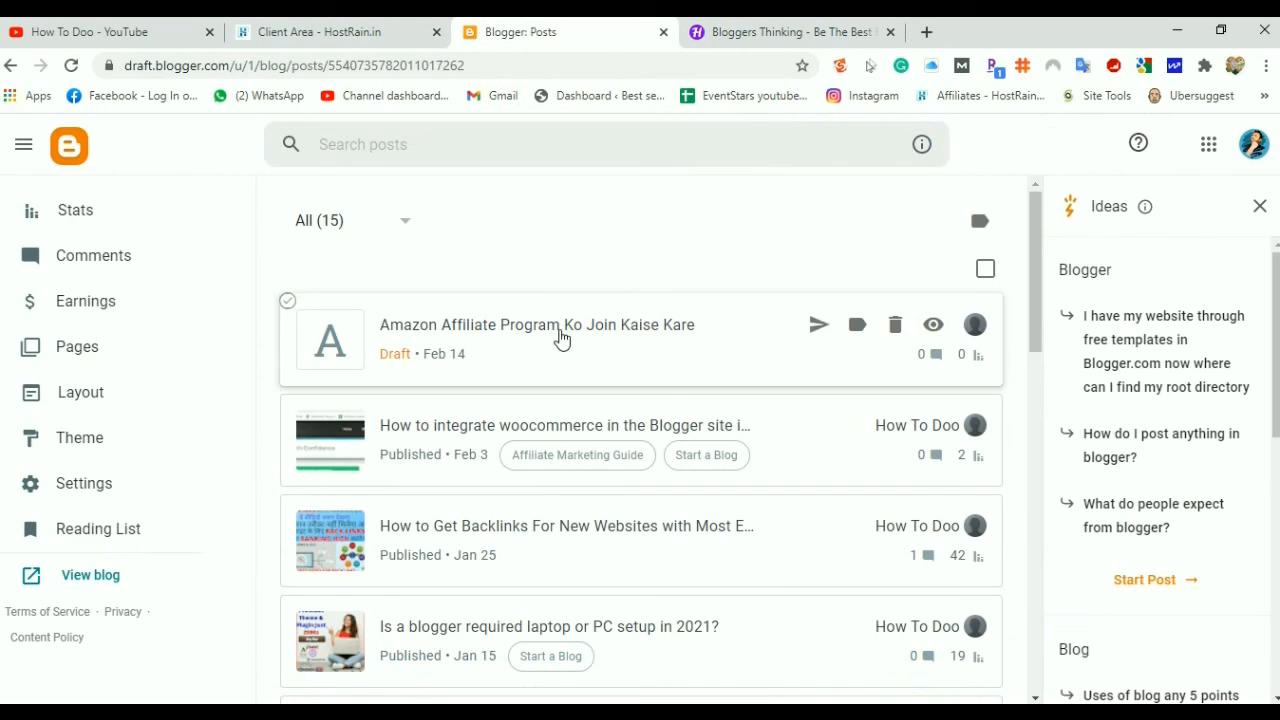
scroll(591, 457, down, 10)
scroll(590, 467, up, 7)
scroll(590, 467, up, 3)
scroll(595, 400, down, 4)
scroll(597, 423, up, 4)
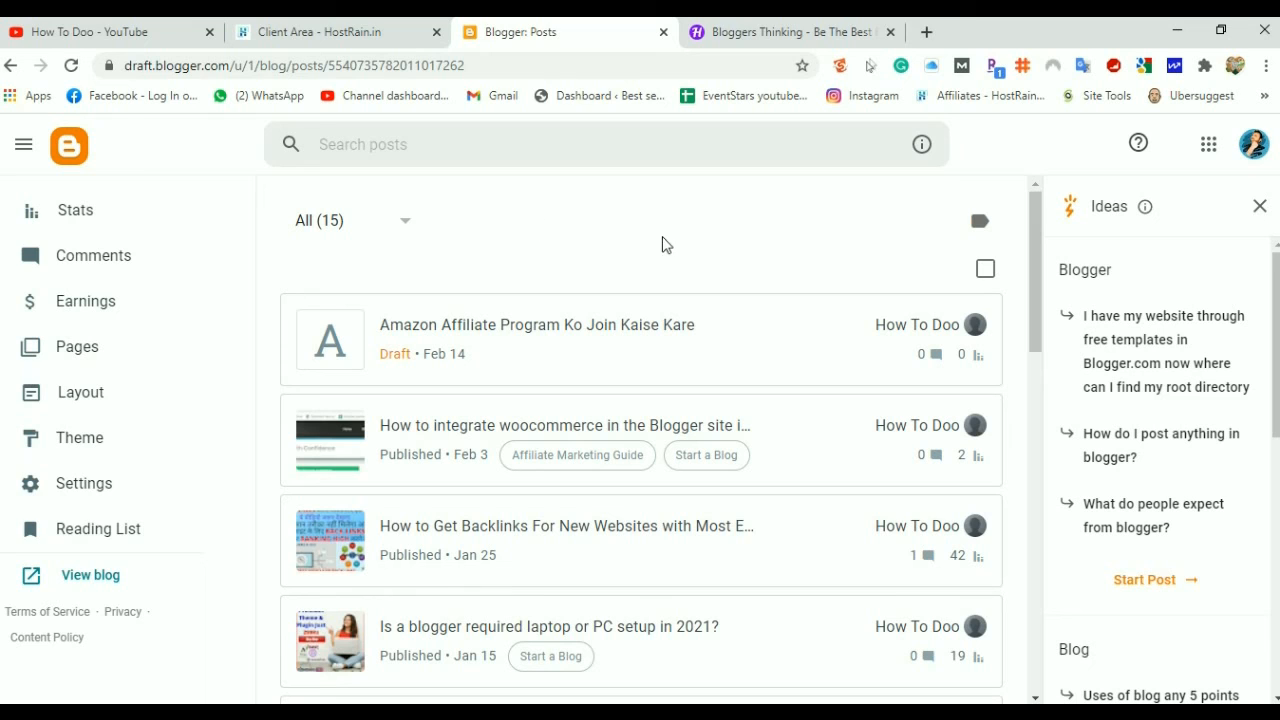
click(757, 33)
click(315, 32)
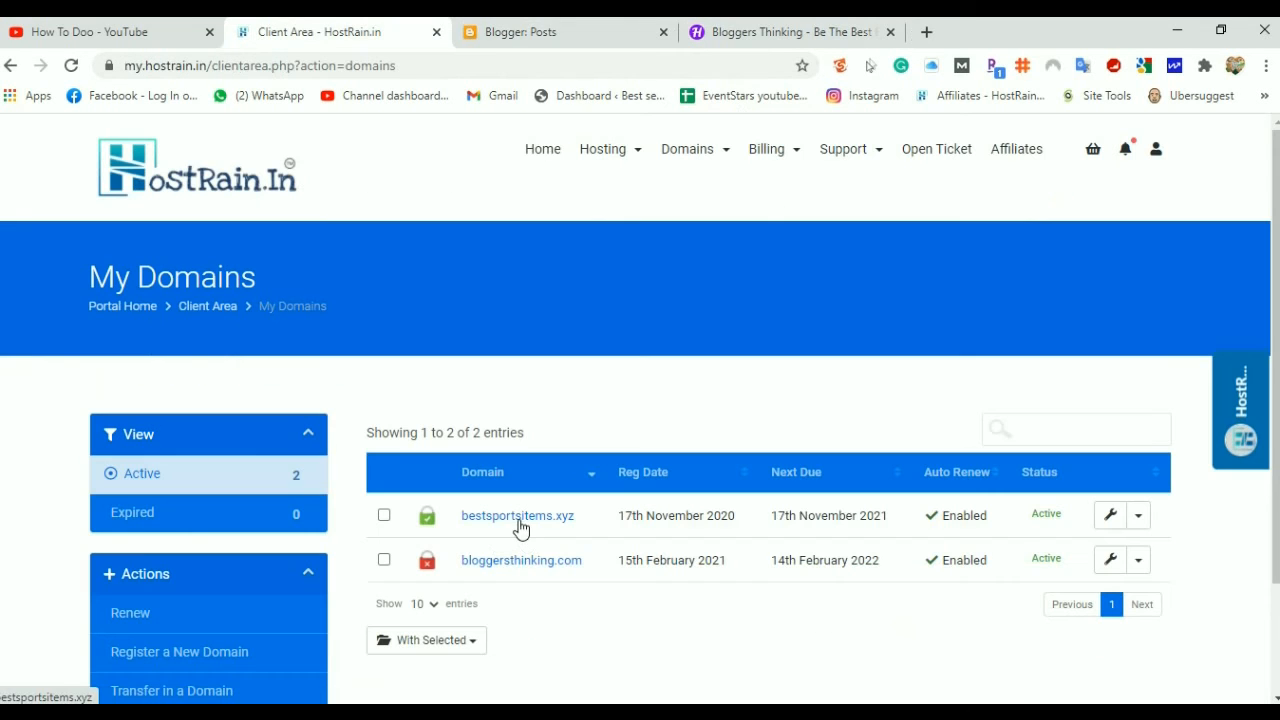
click(544, 160)
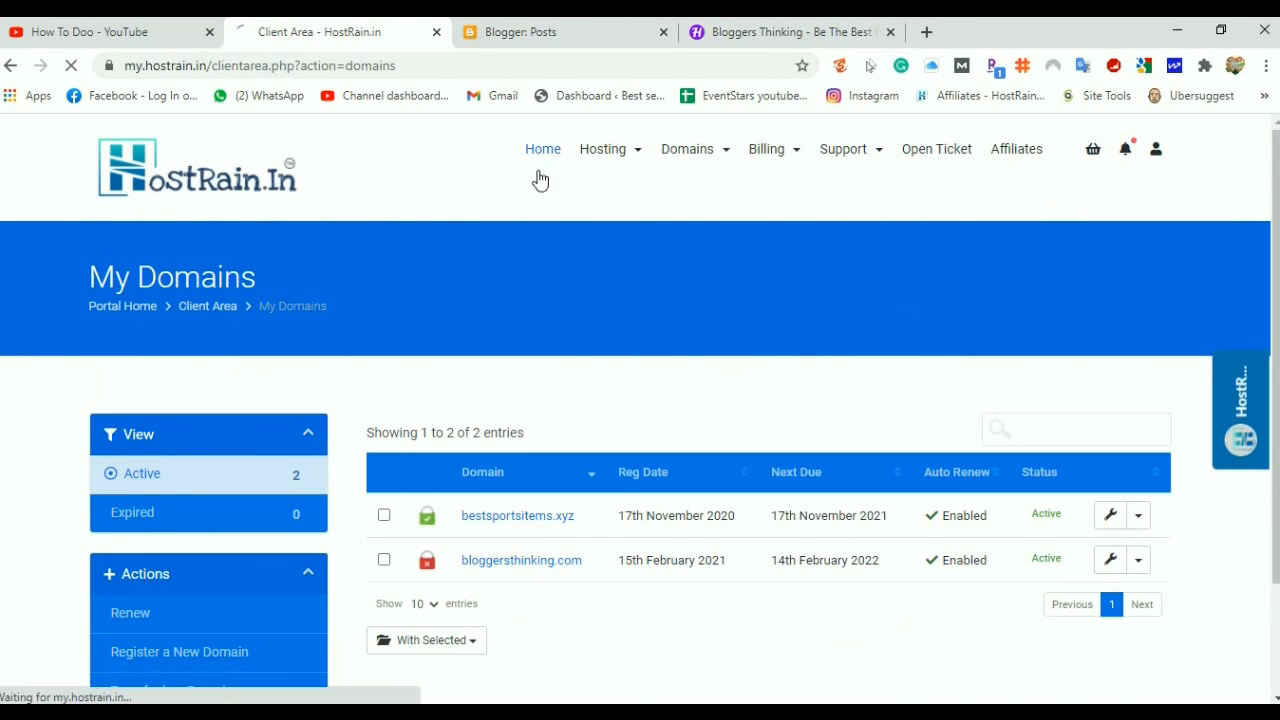
scroll(569, 449, down, 3)
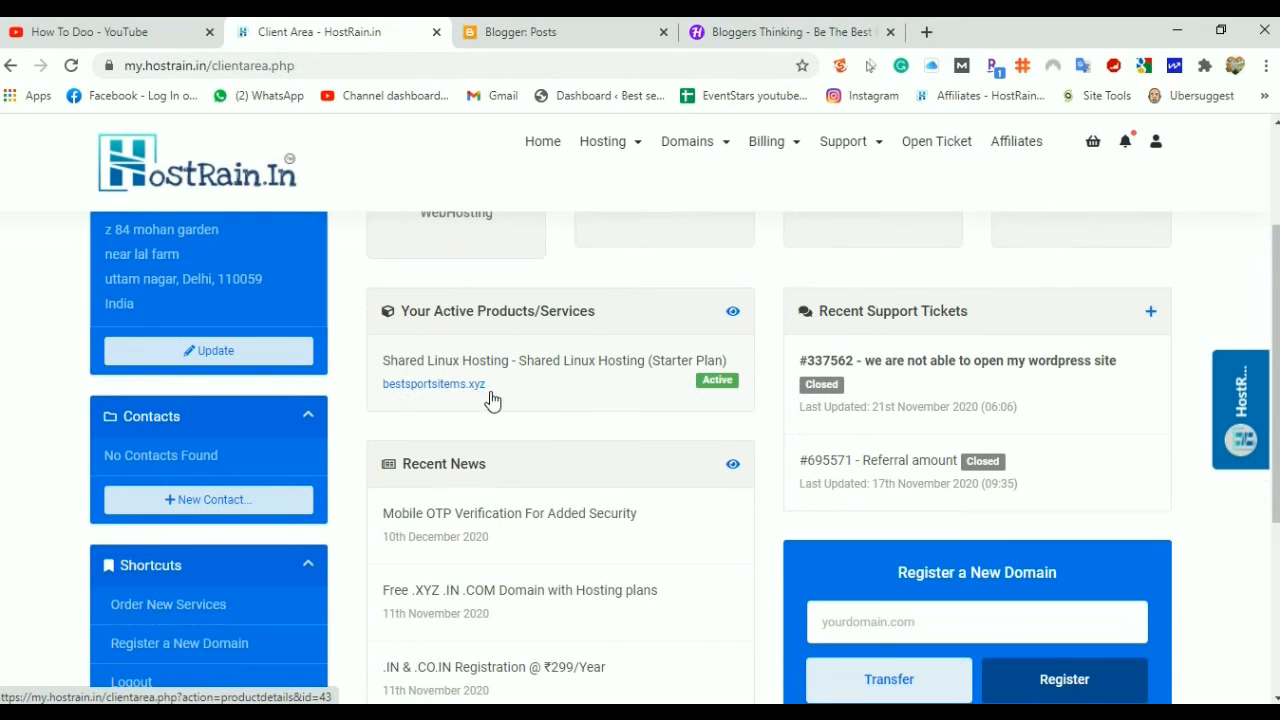
scroll(536, 412, up, 3)
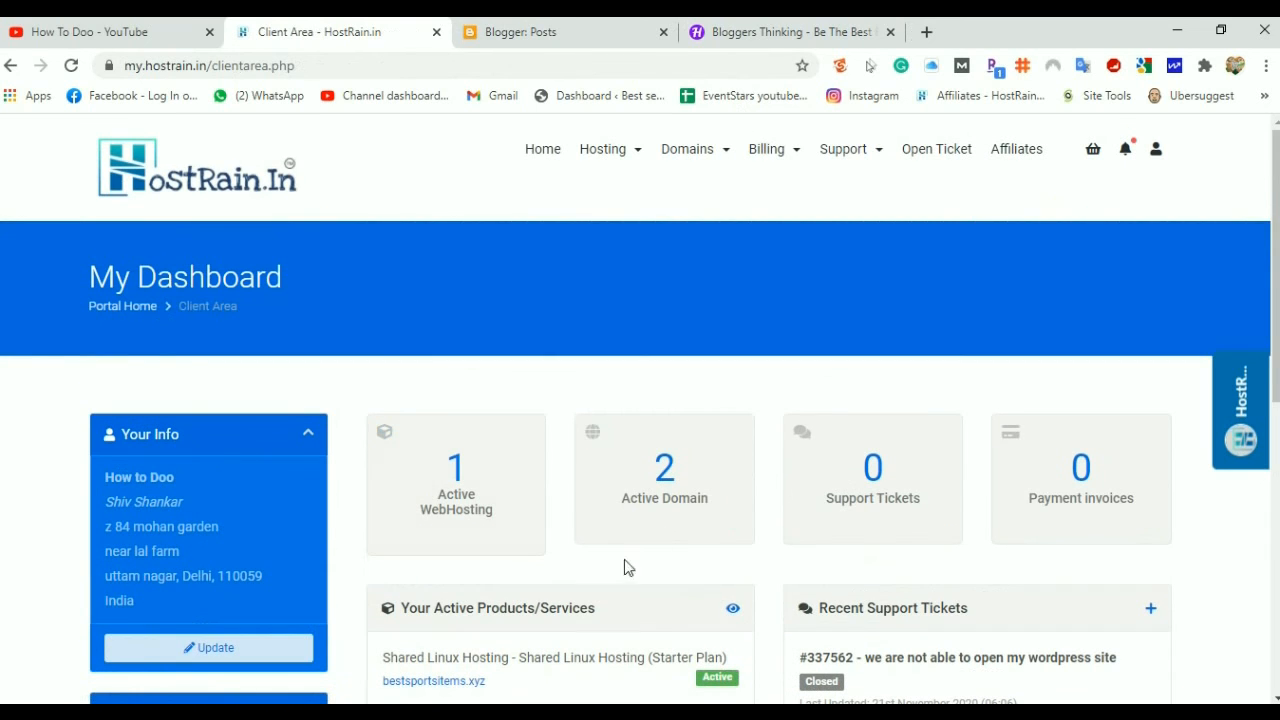
click(675, 492)
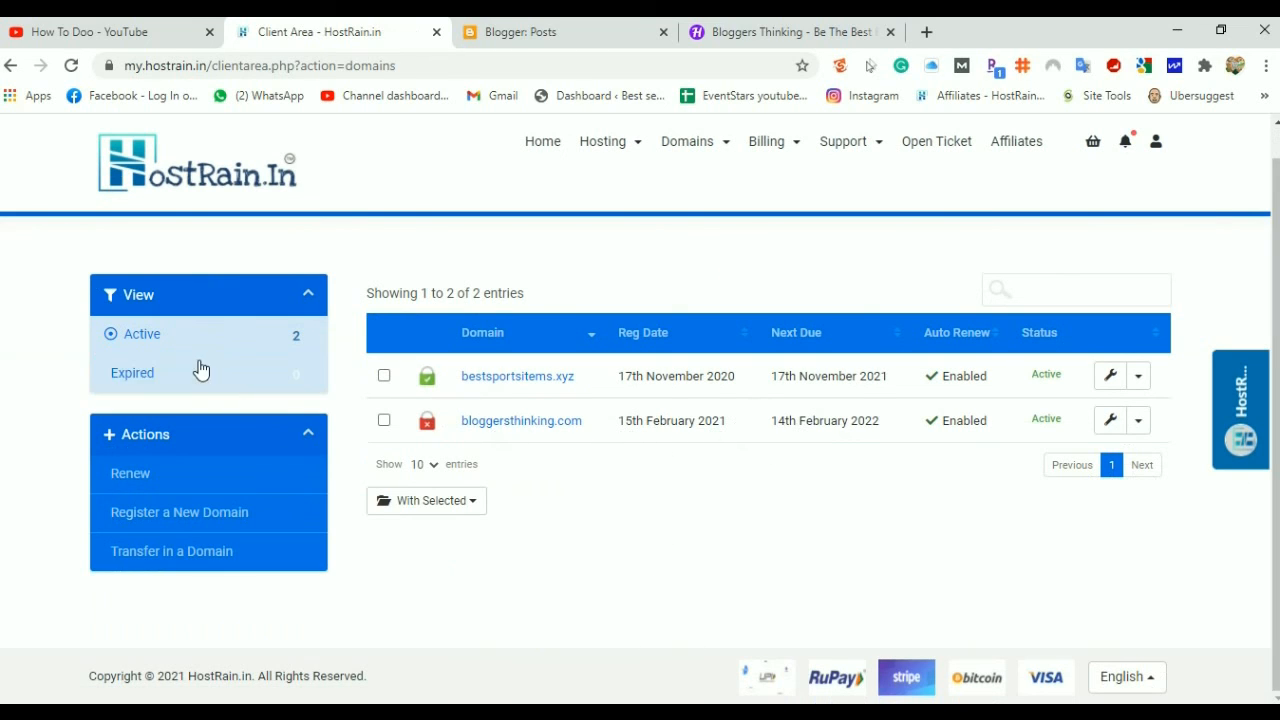
scroll(732, 500, up, 3)
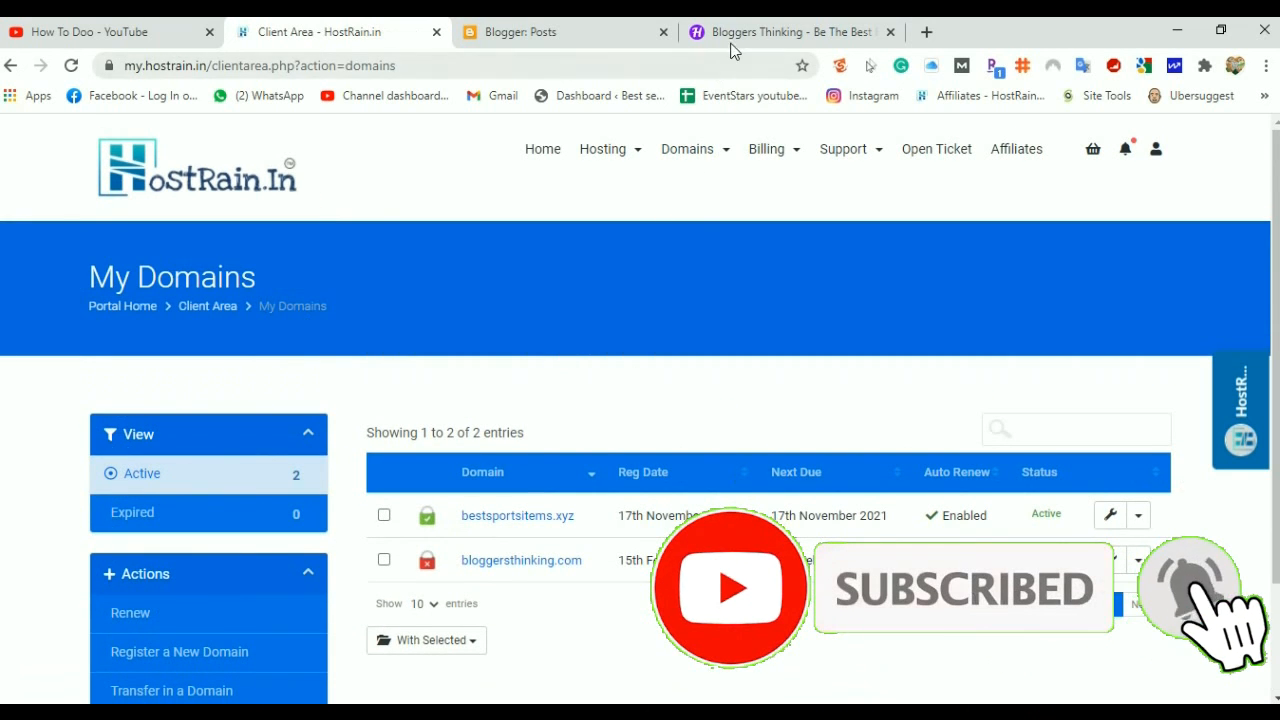
click(586, 32)
click(750, 32)
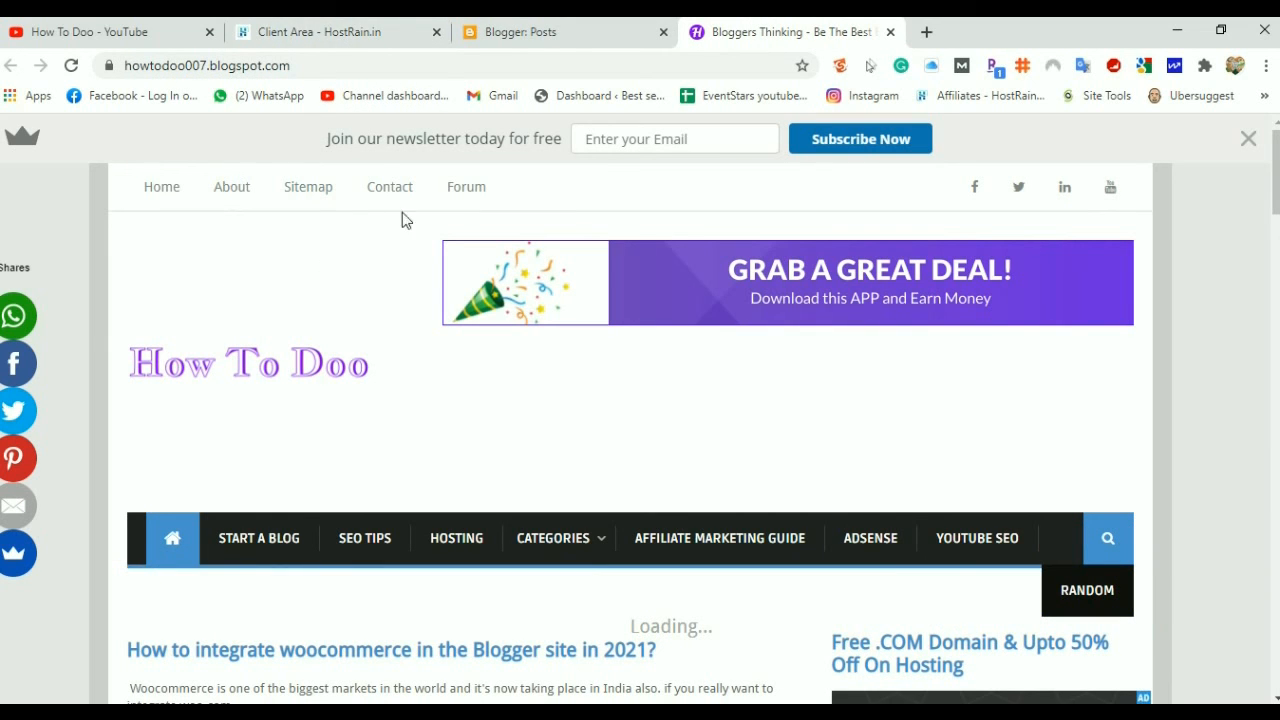
click(326, 36)
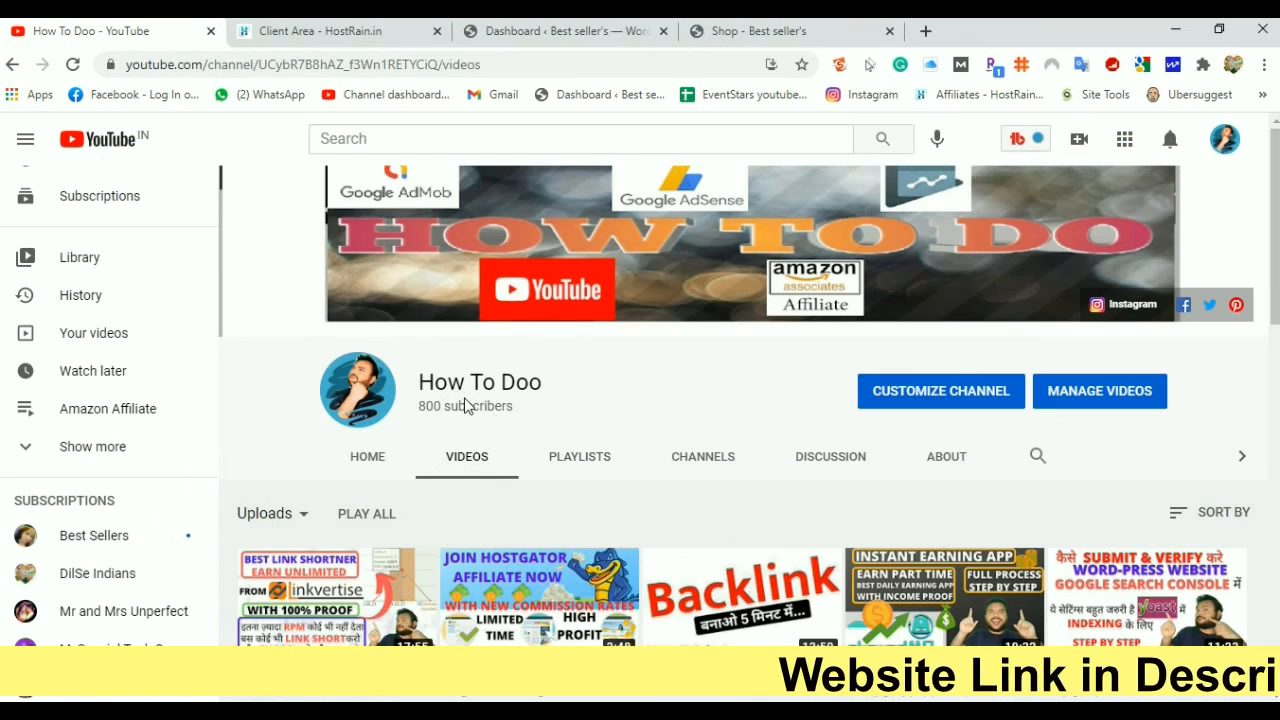
Show the HostRain My Dashboard page with 1 active hosting and 1 active domain
click(313, 35)
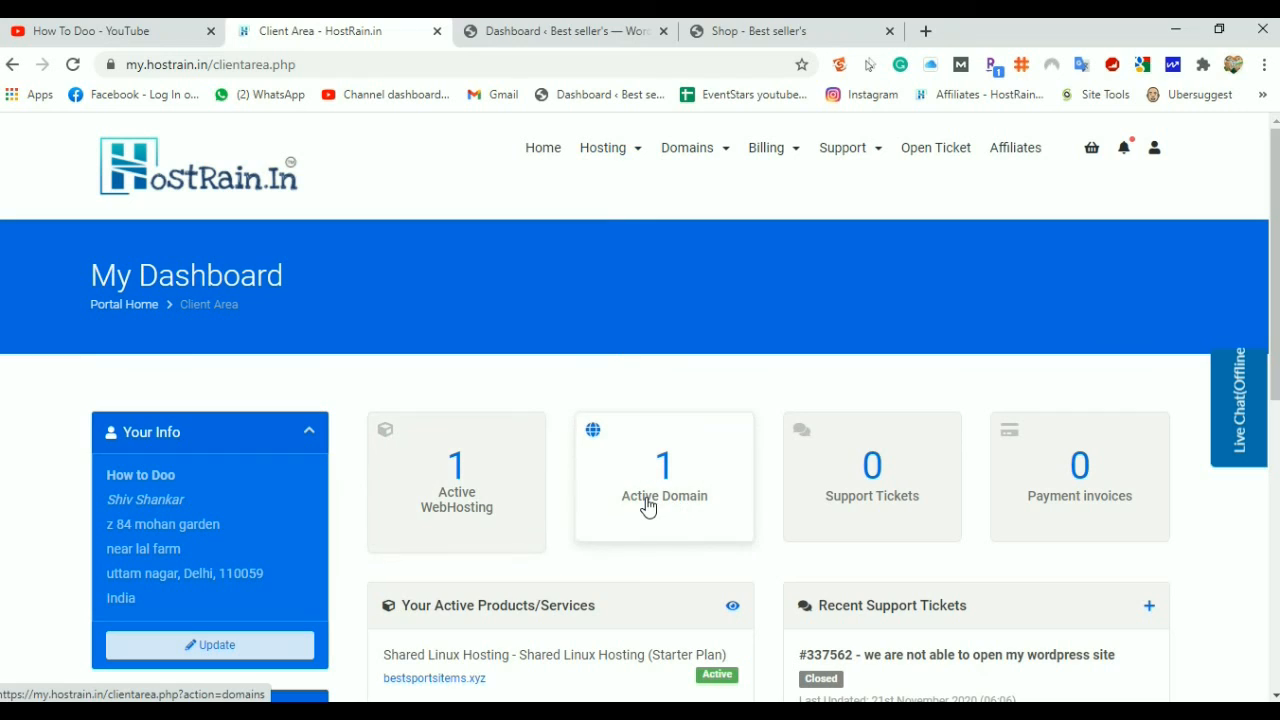
Browse HostRain's ₹49–₹179 shared Linux hosting plans, then show the Best seller's WordPress dashboard
click(602, 160)
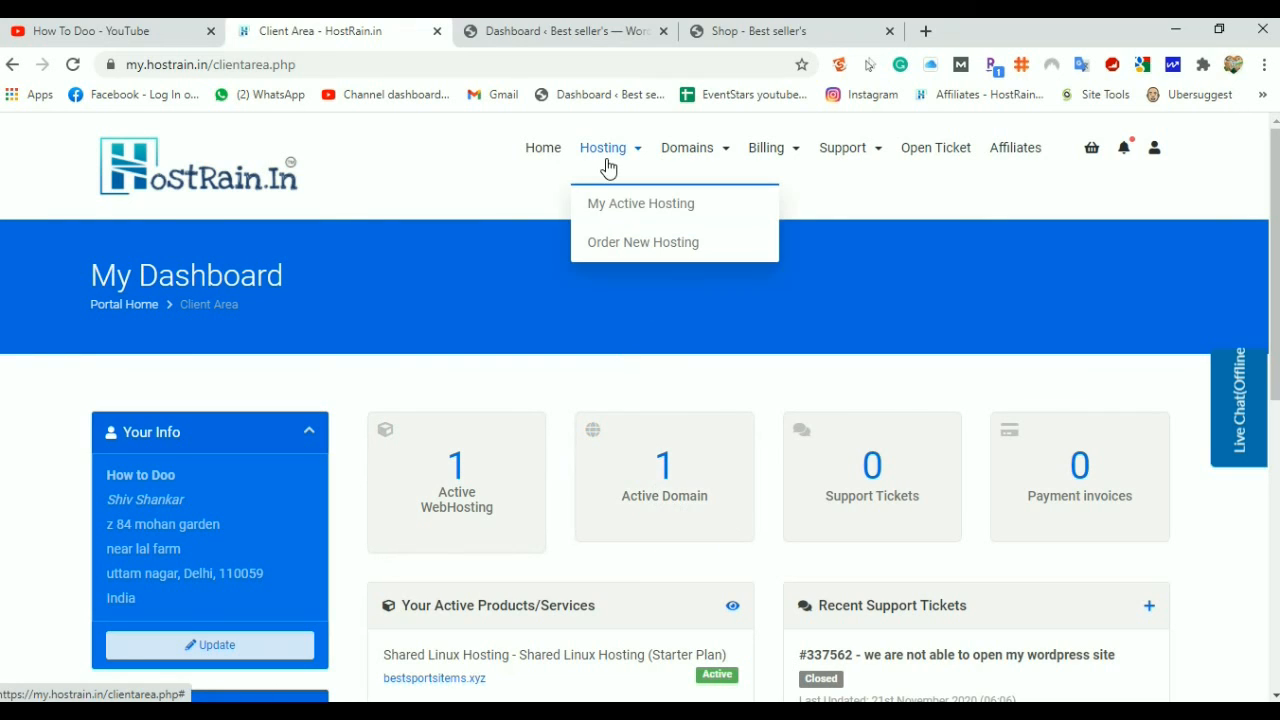
click(632, 244)
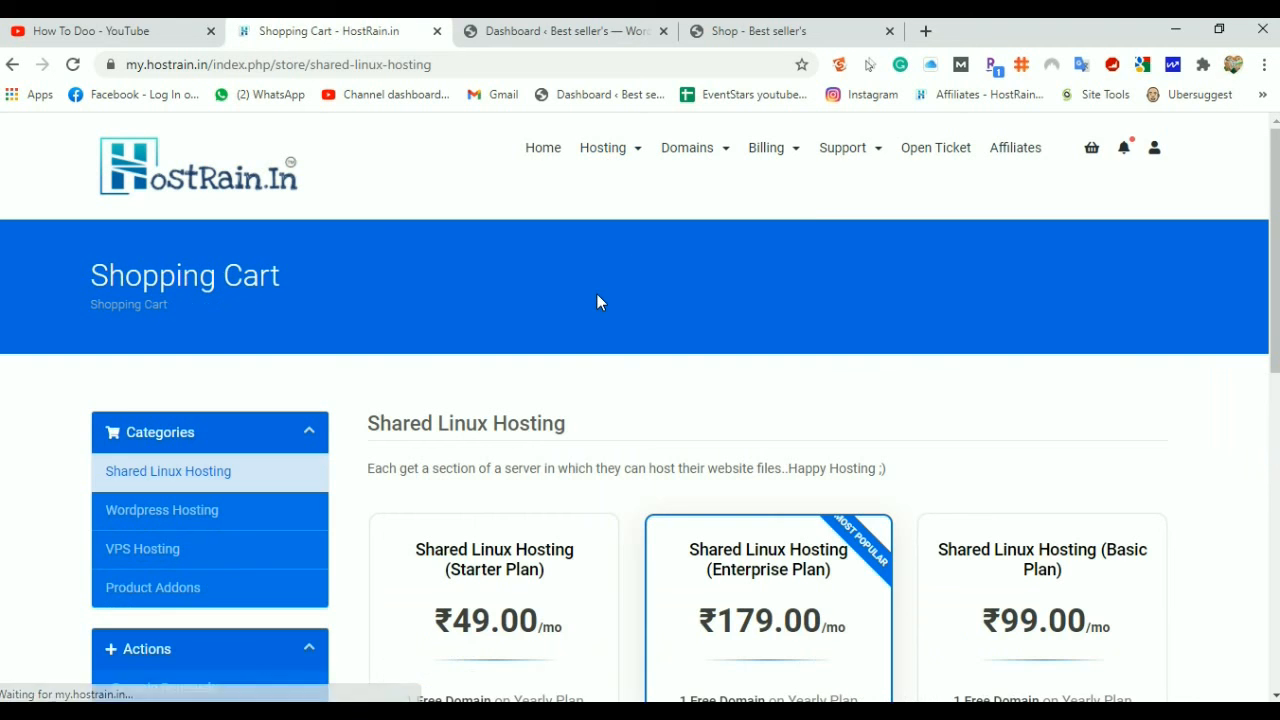
scroll(597, 300, down, 3)
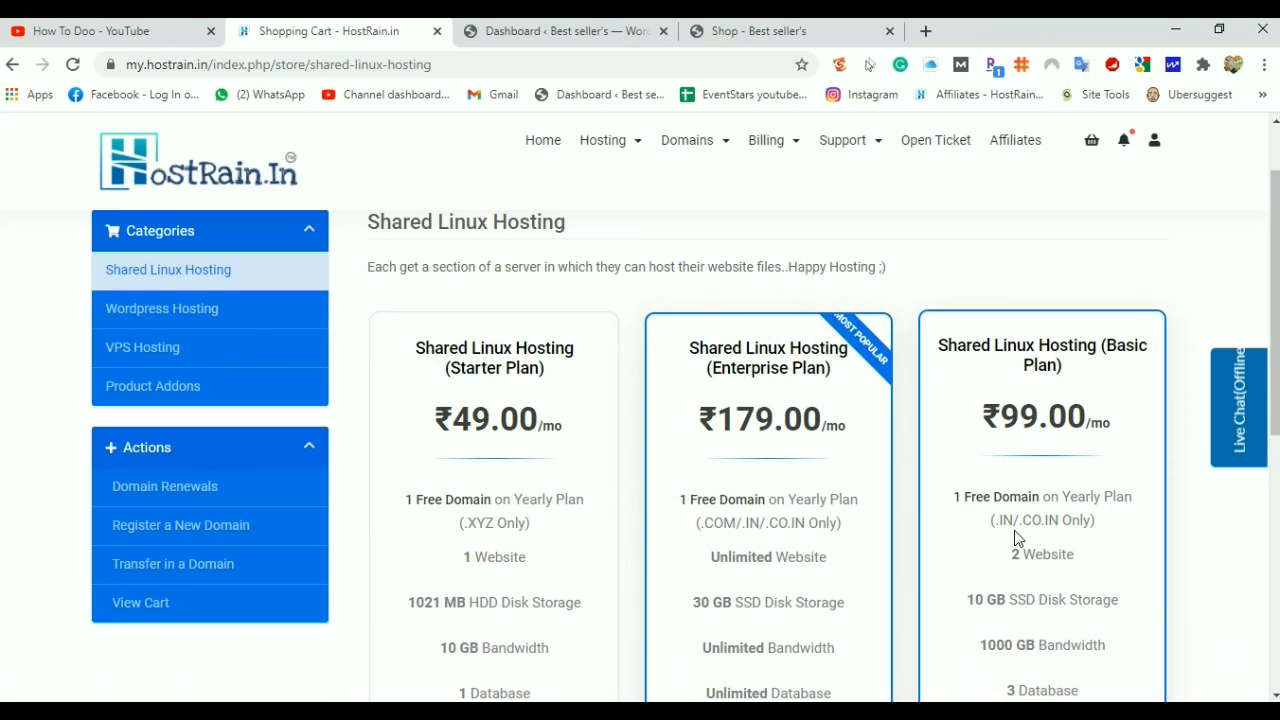
scroll(891, 529, down, 2)
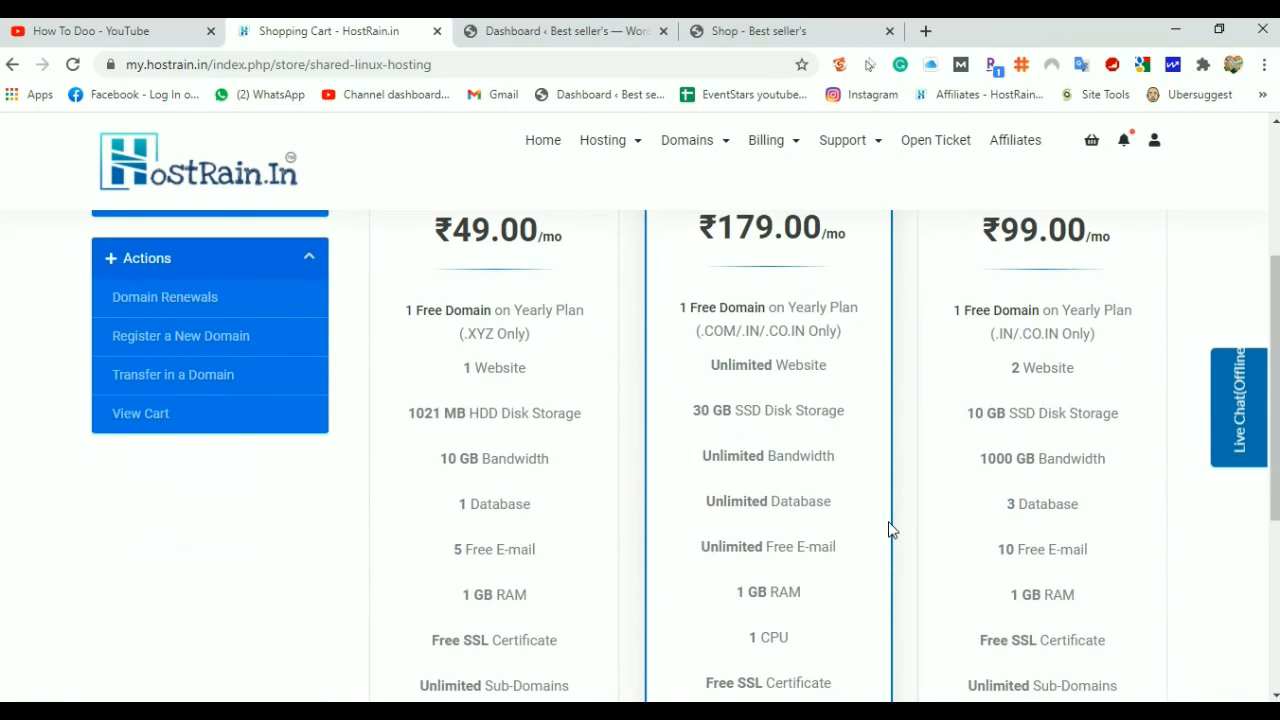
scroll(891, 529, down, 4)
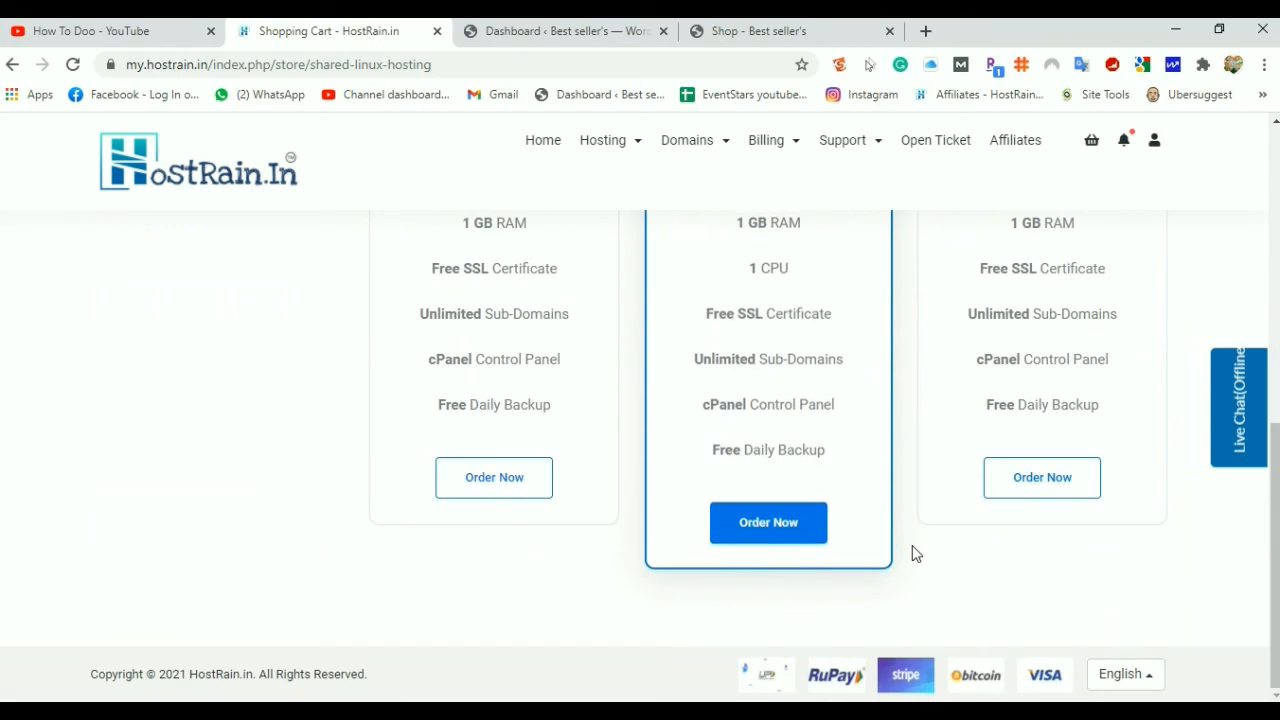
scroll(912, 553, up, 8)
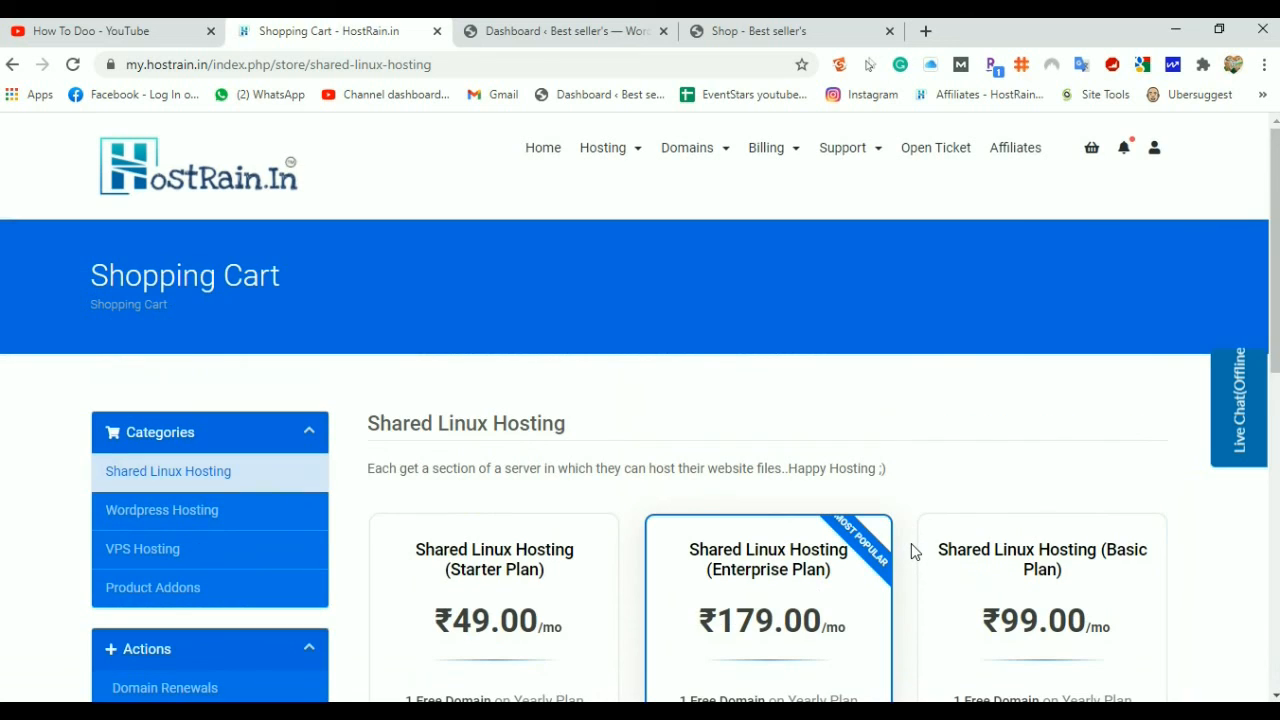
click(547, 34)
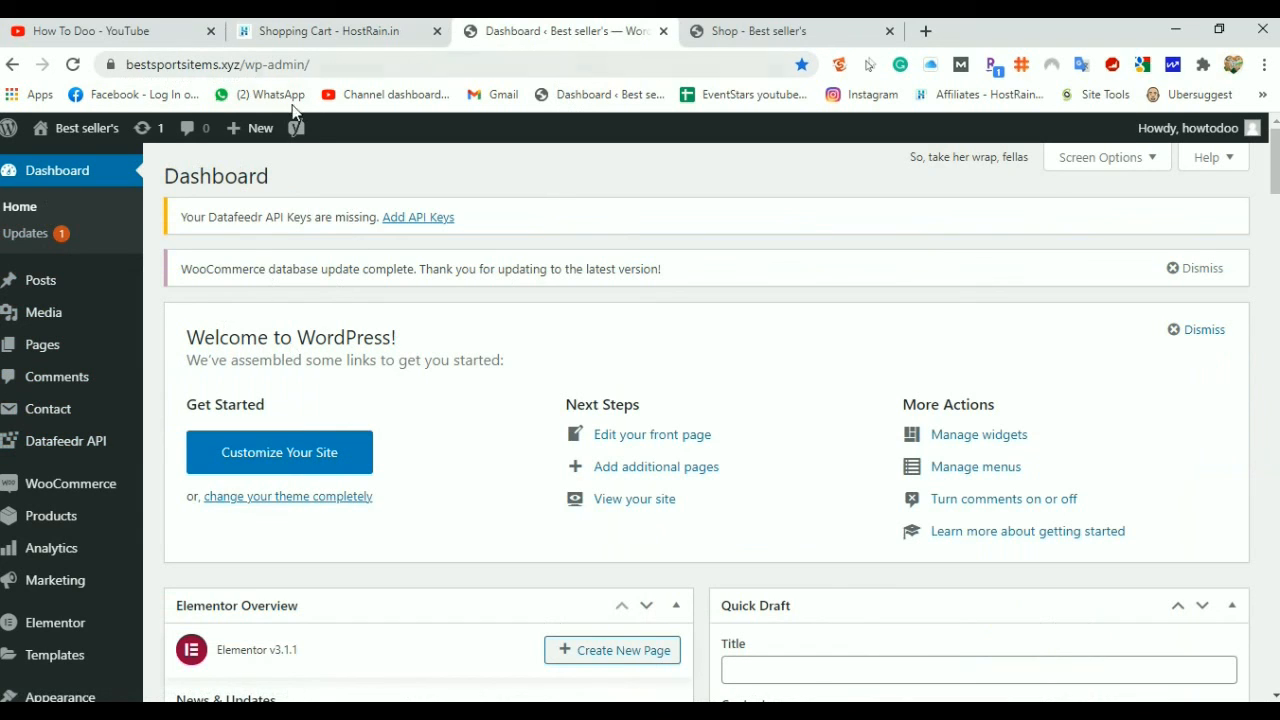
click(746, 30)
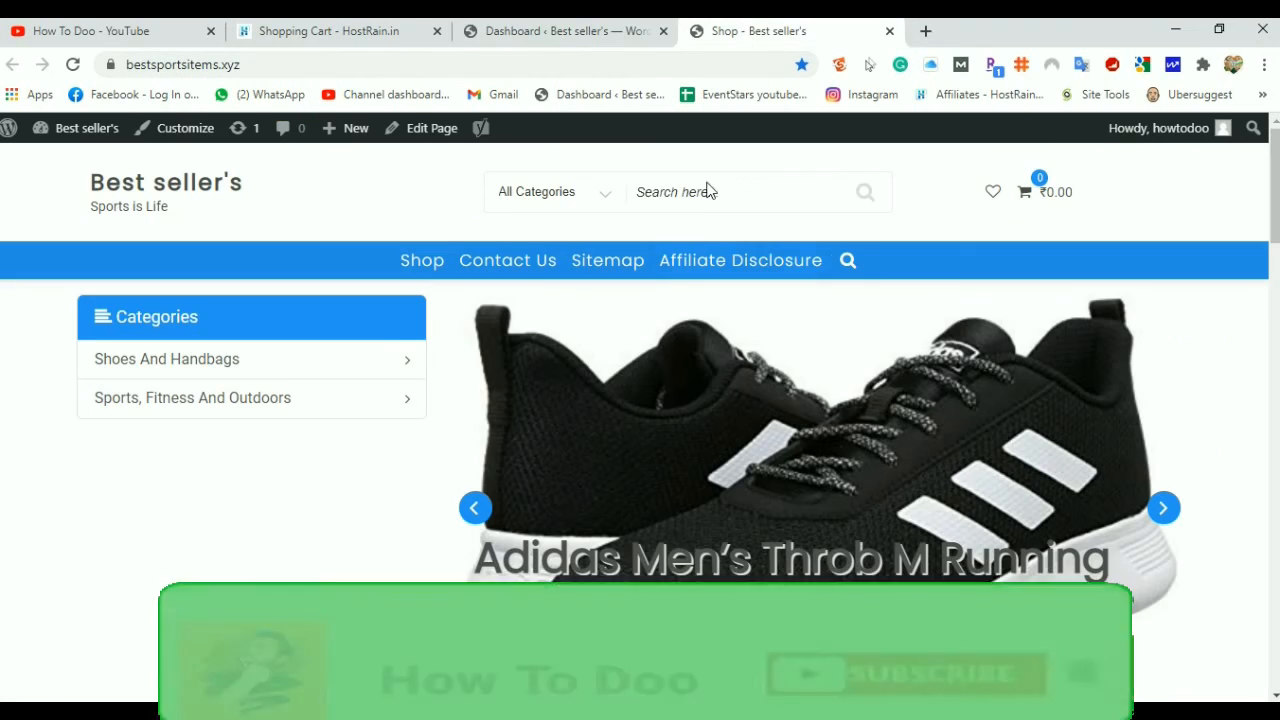
scroll(674, 303, down, 9)
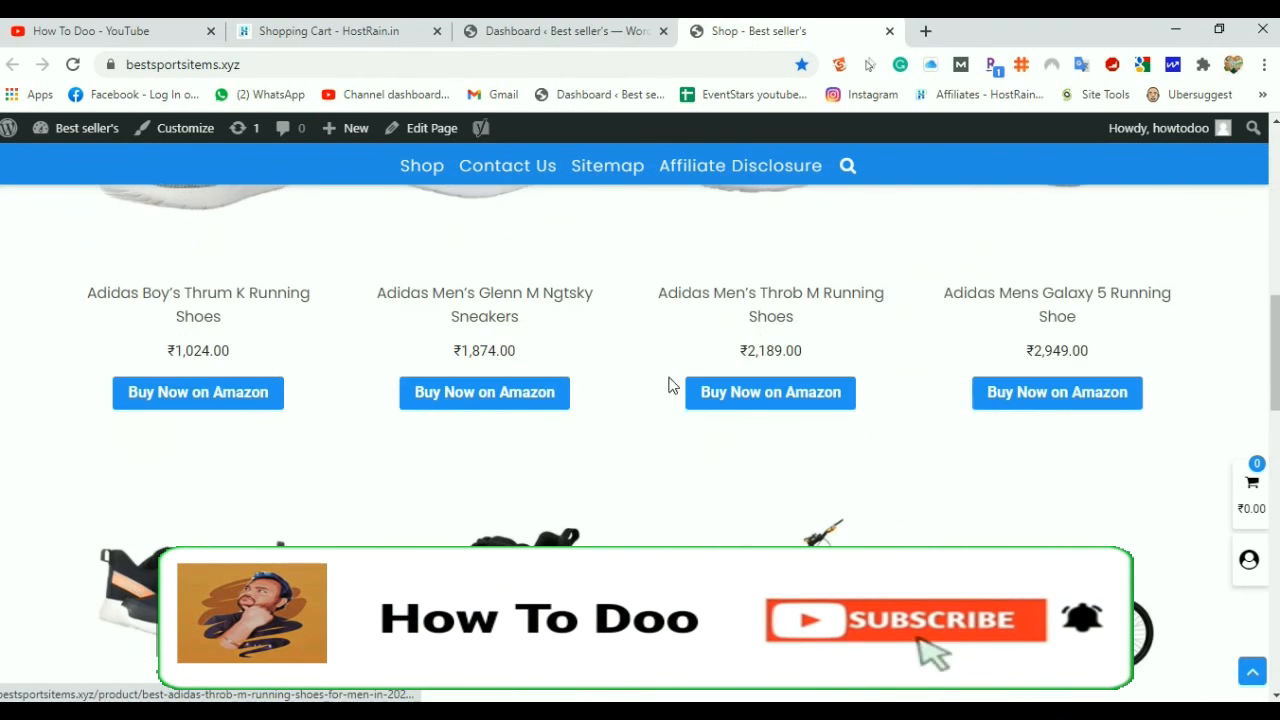
scroll(660, 480, down, 5)
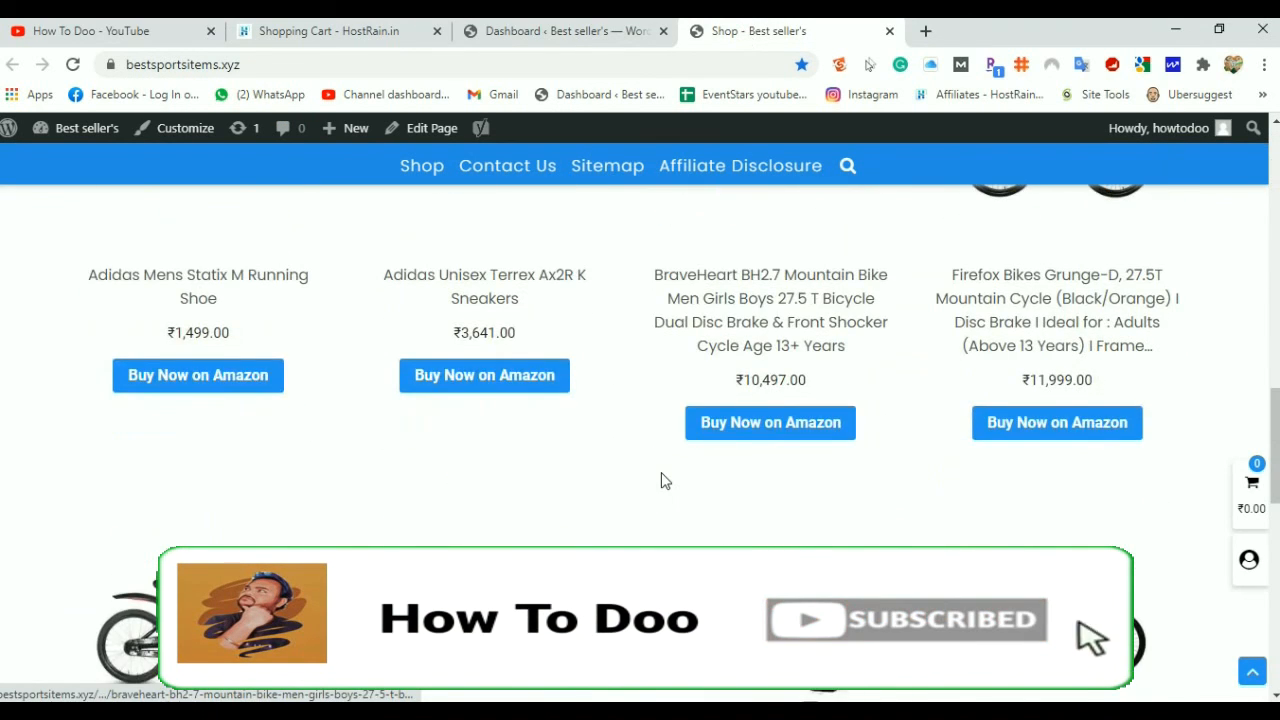
scroll(660, 480, up, 15)
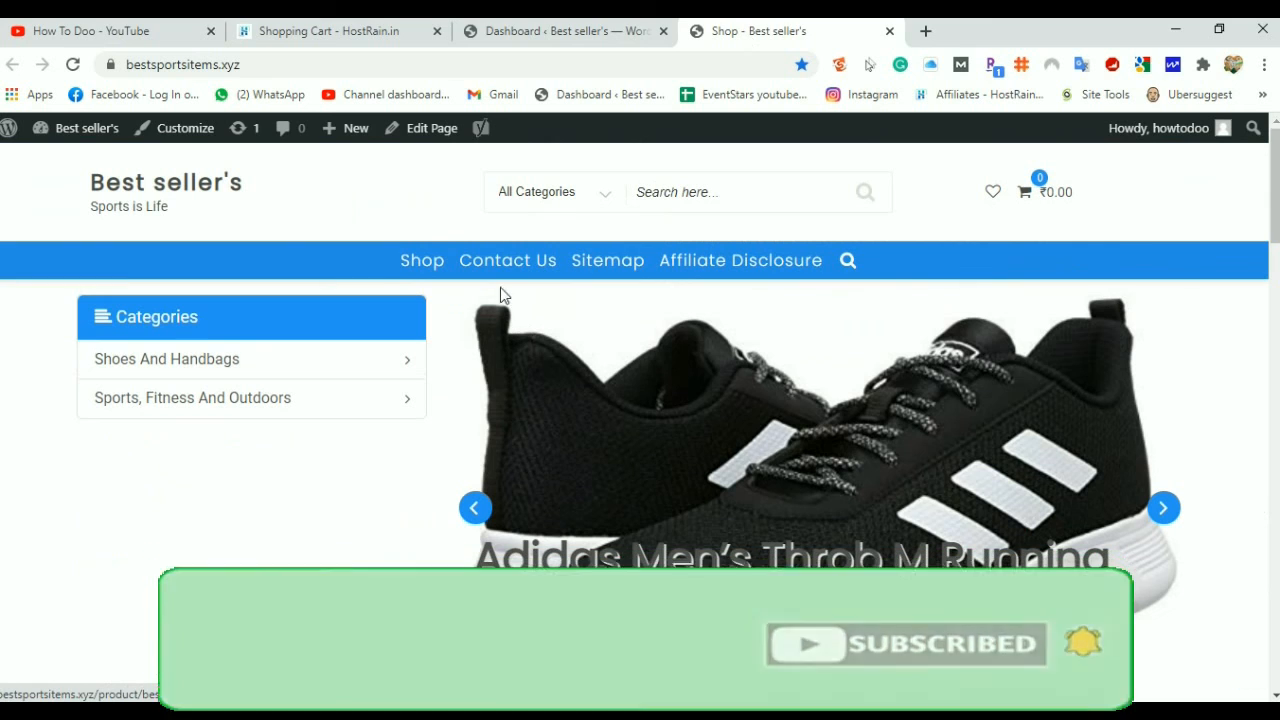
click(512, 38)
scroll(528, 353, down, 3)
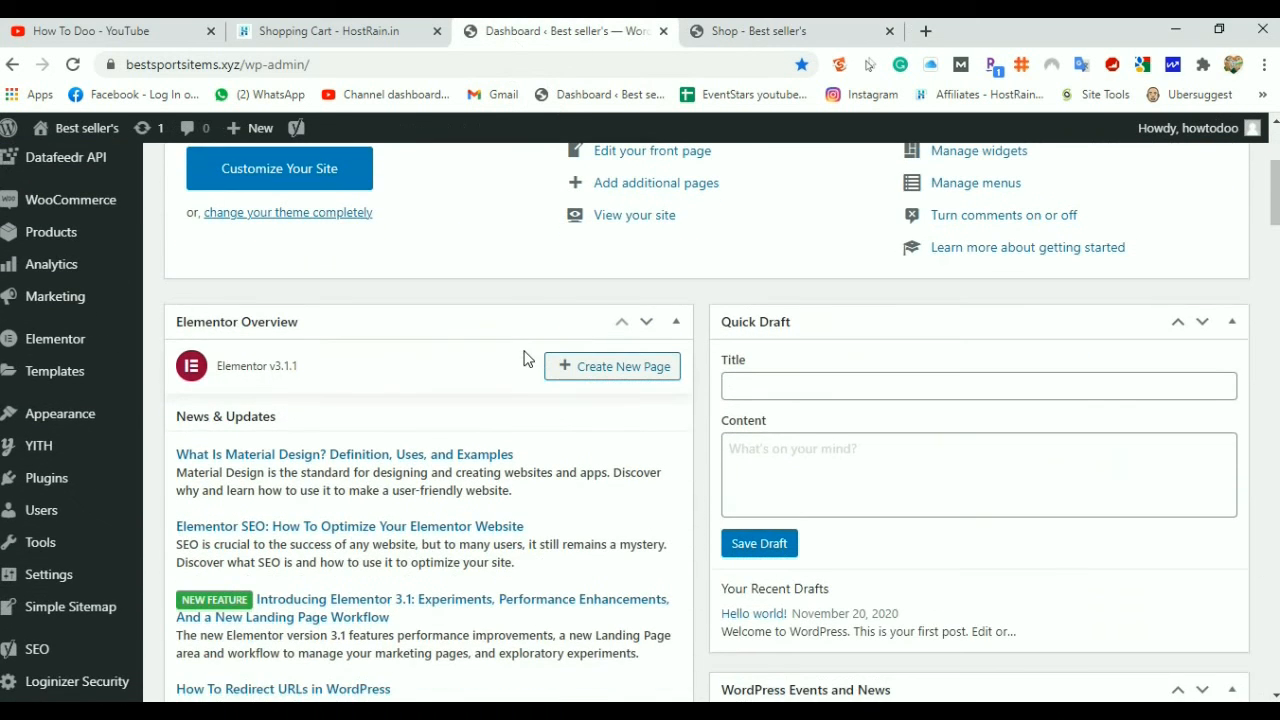
Scroll through HostRain's shopping-cart hosting plan cards, then bring up the Domains menu
click(347, 33)
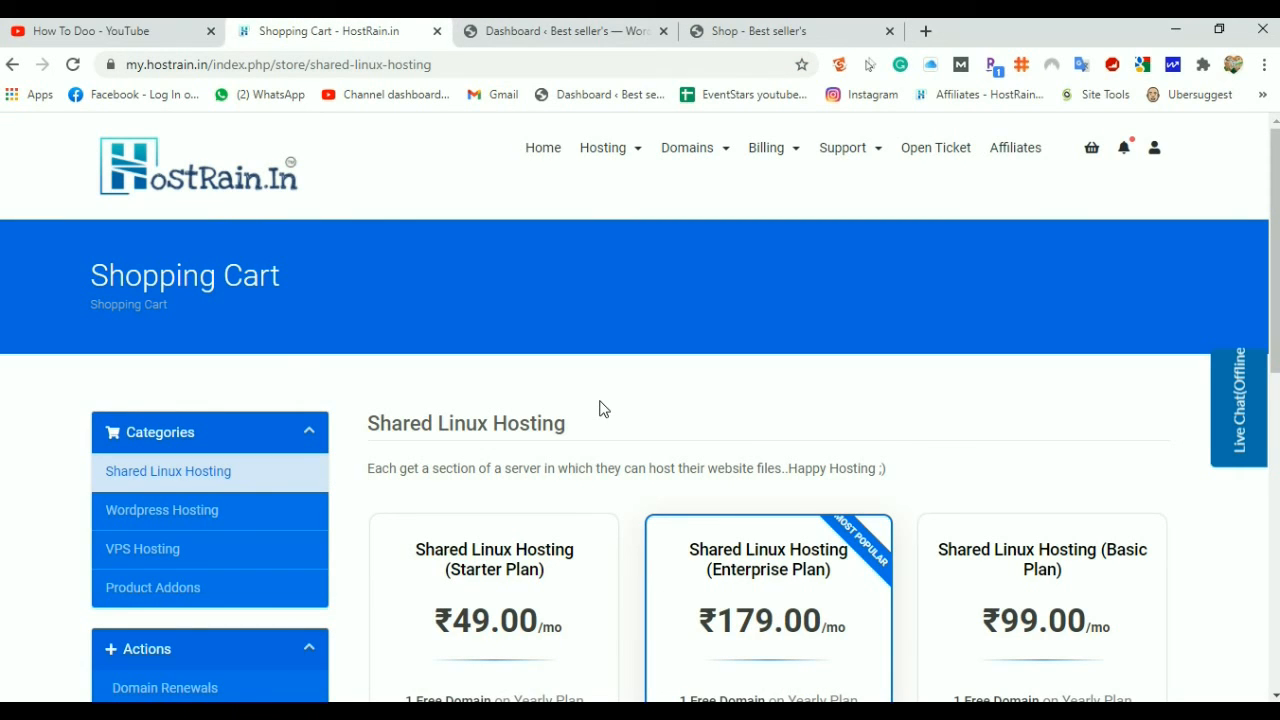
scroll(603, 409, down, 4)
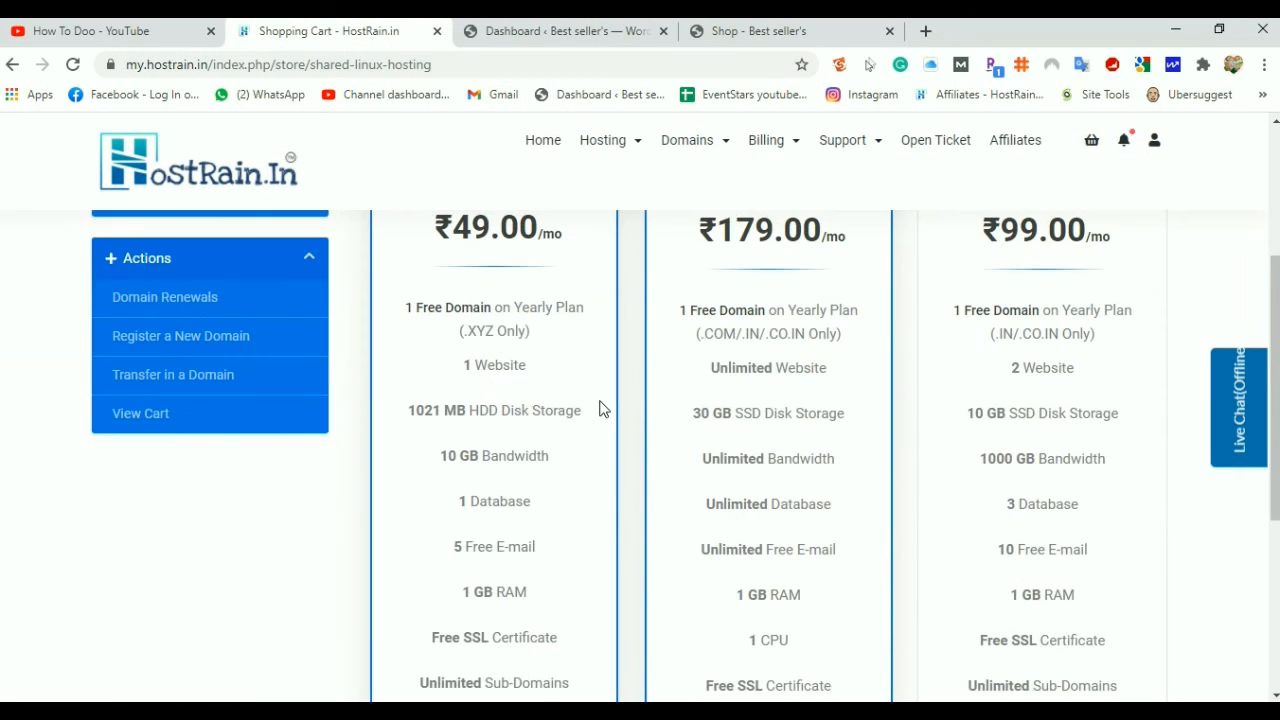
scroll(603, 408, up, 4)
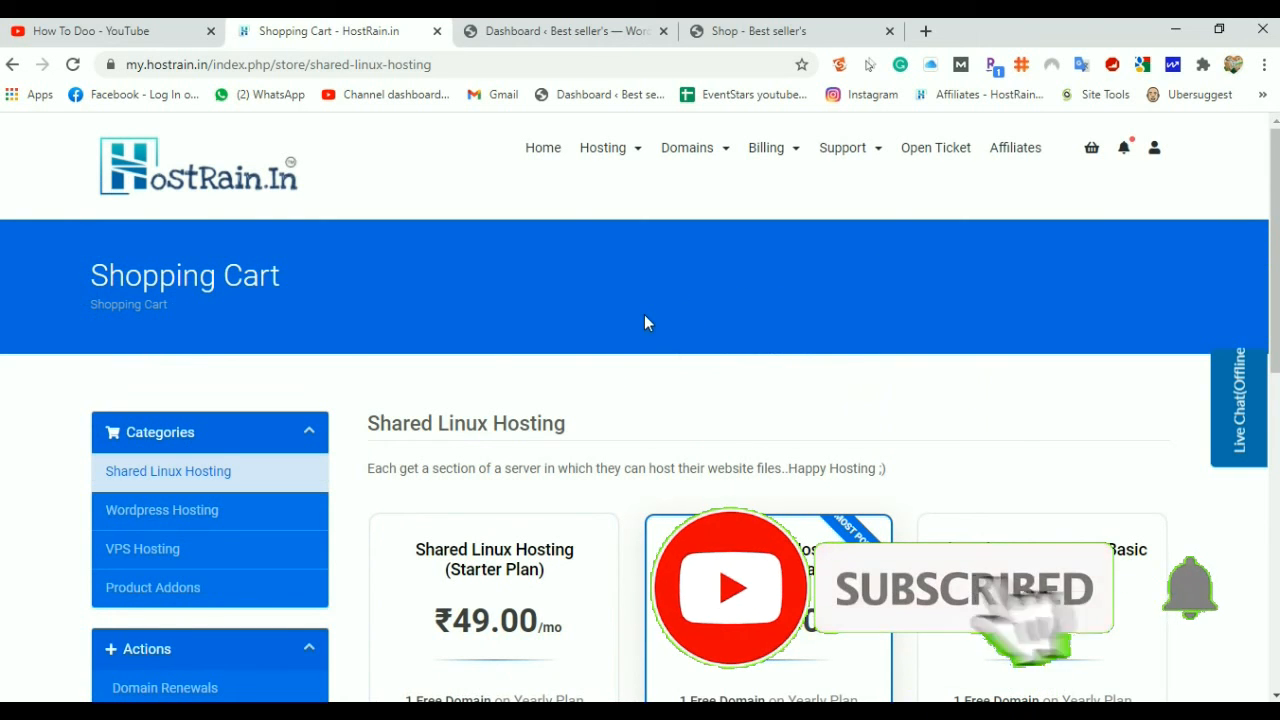
scroll(496, 360, down, 4)
scroll(498, 361, up, 4)
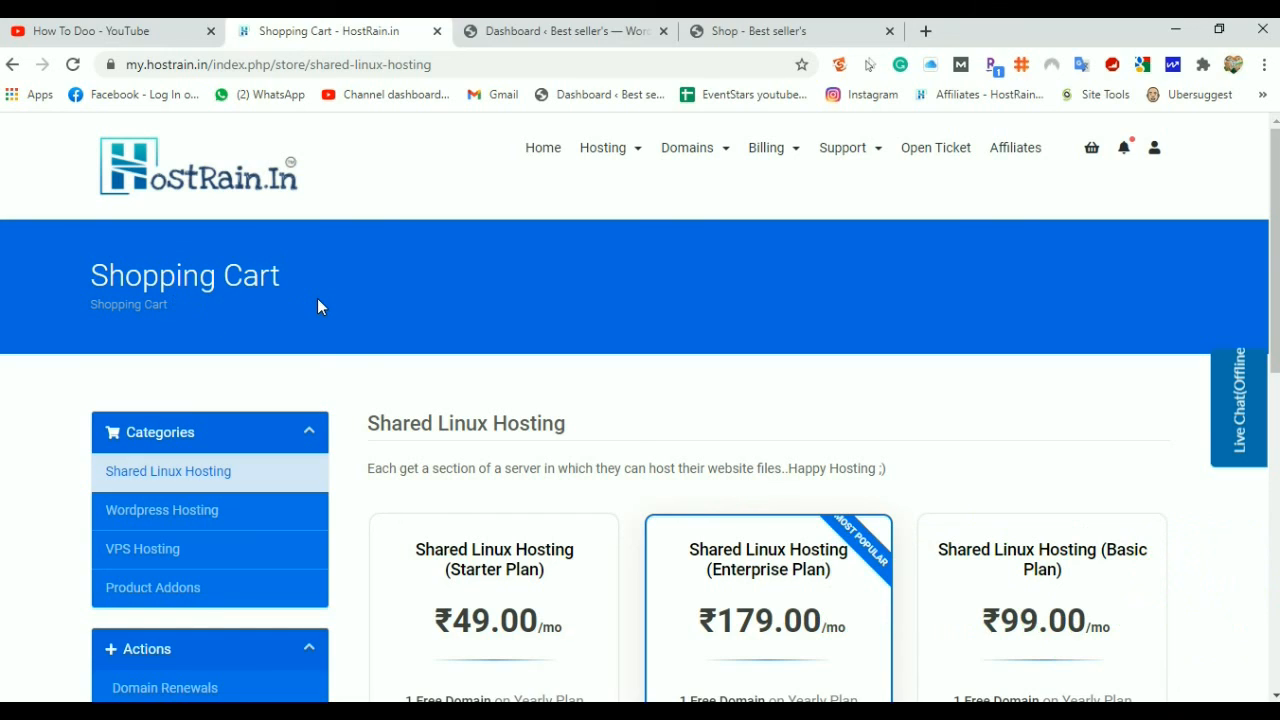
click(720, 157)
Go to Register a New Domain and scroll through the domain search page
click(696, 357)
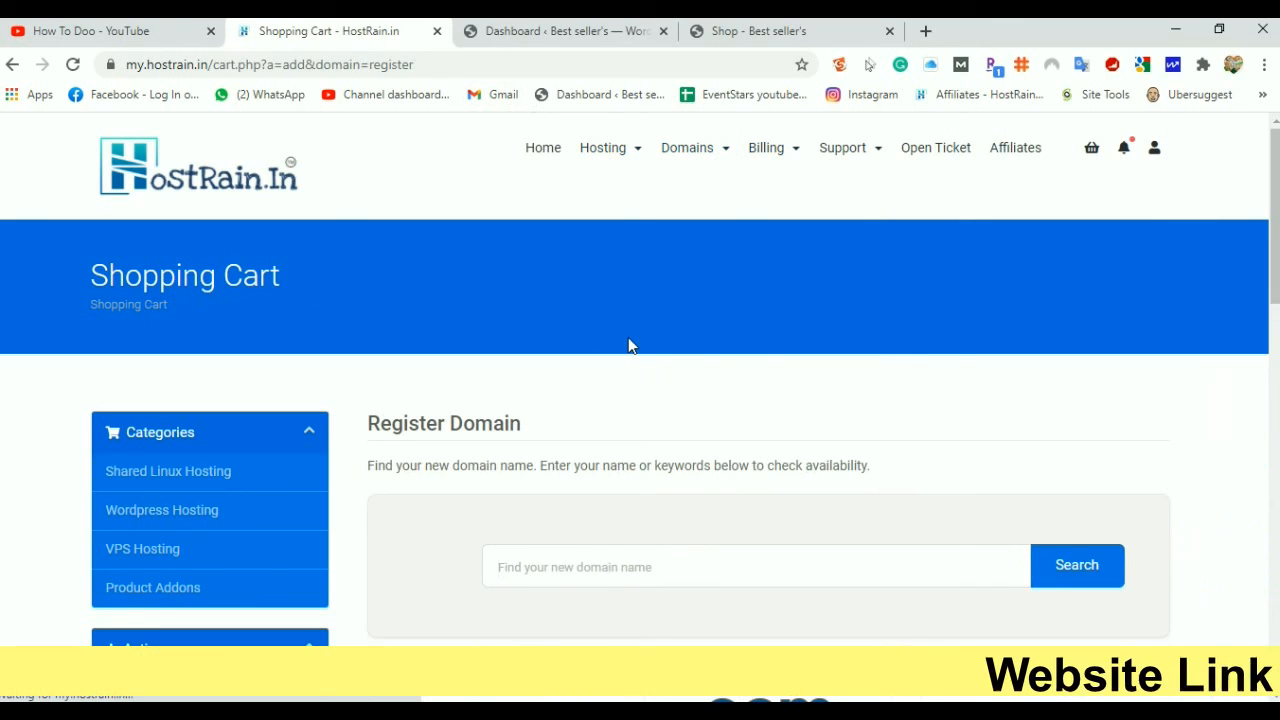
scroll(628, 339, down, 5)
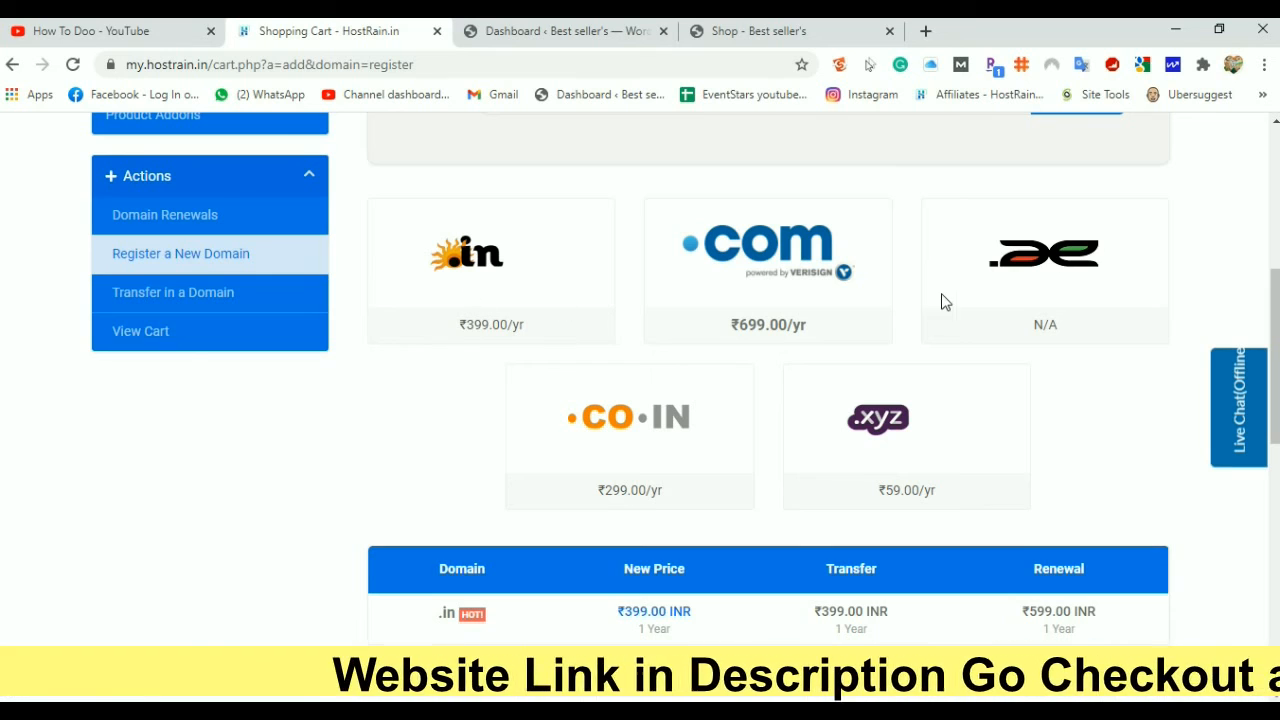
scroll(714, 389, down, 2)
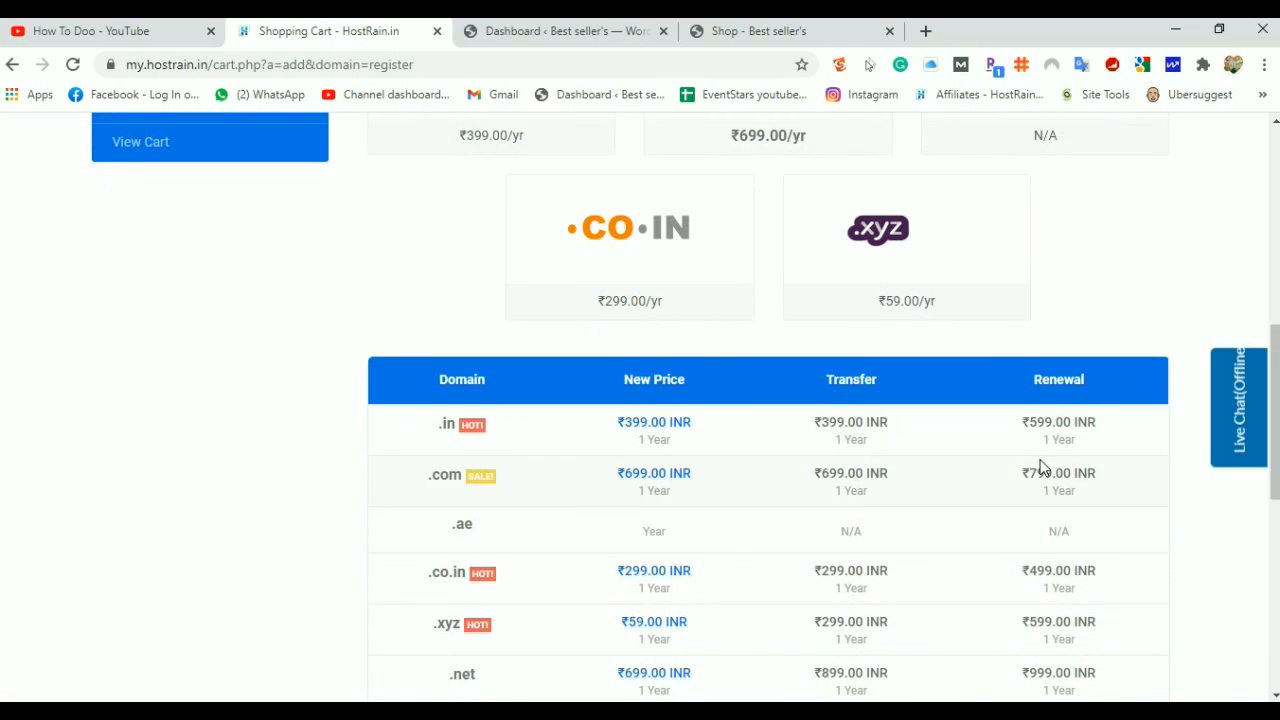
scroll(1040, 467, down, 1)
scroll(931, 424, down, 1)
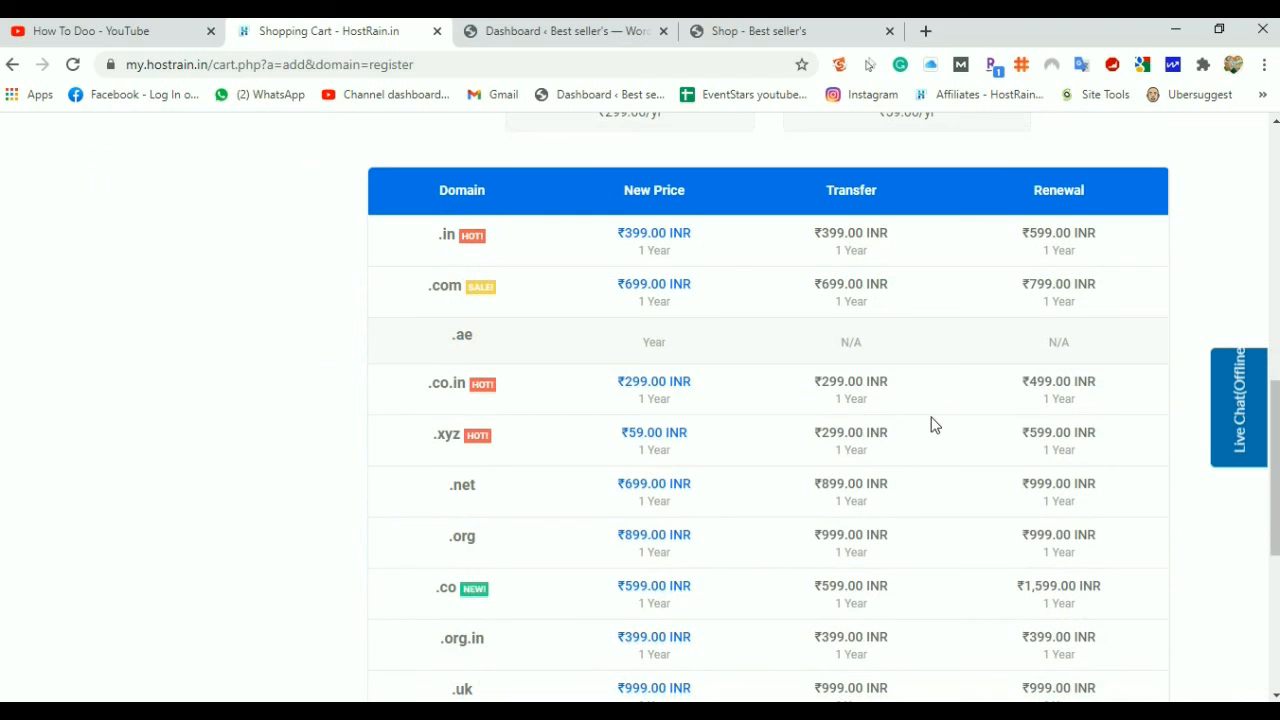
scroll(770, 390, down, 1)
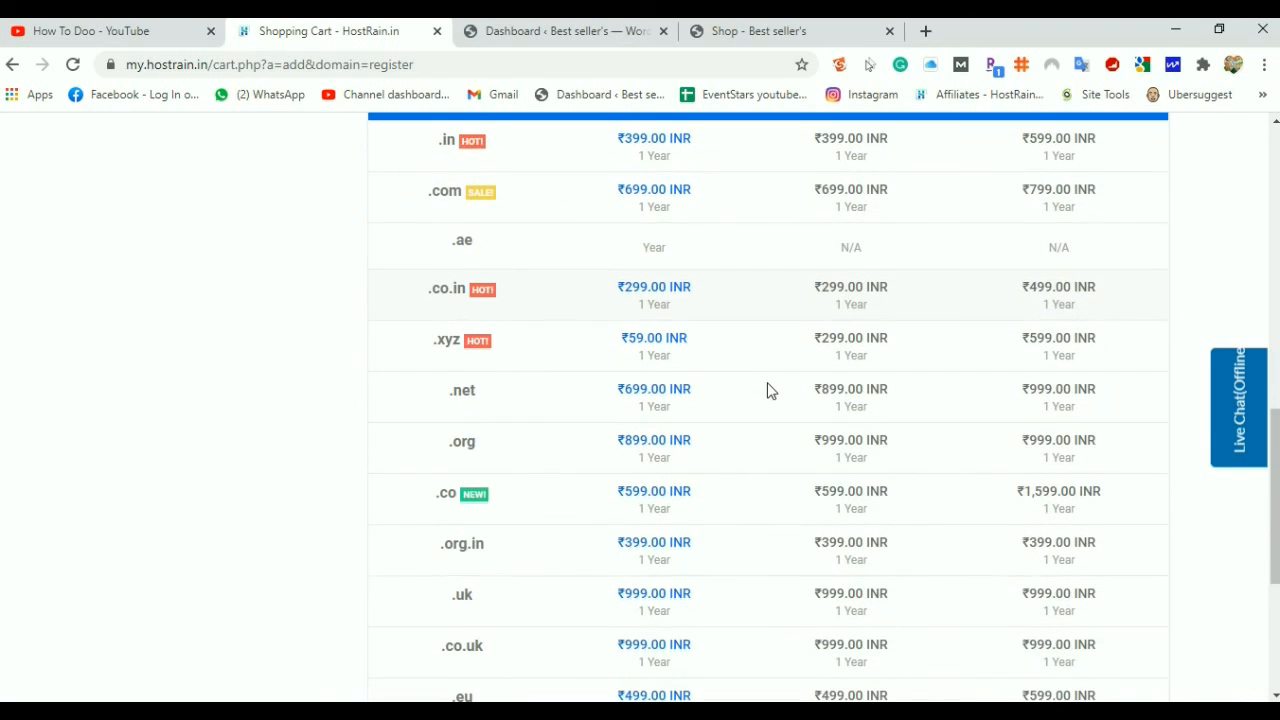
scroll(757, 441, down, 1)
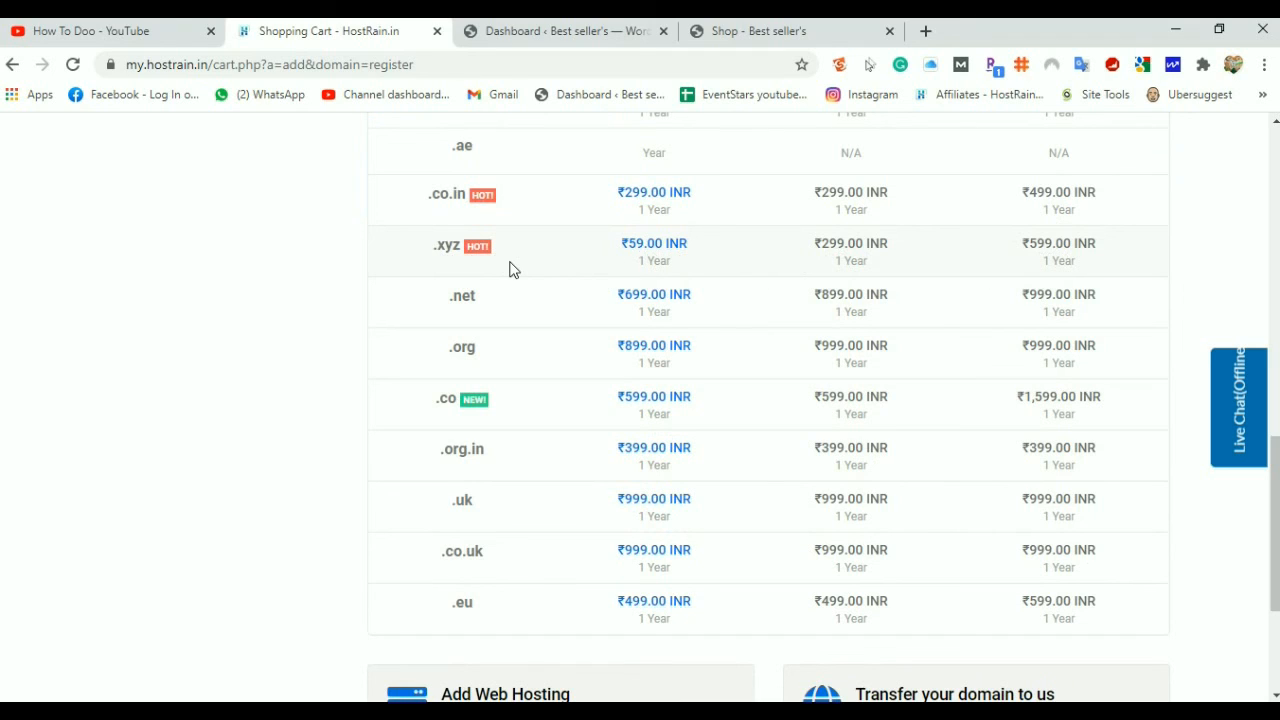
scroll(510, 268, up, 3)
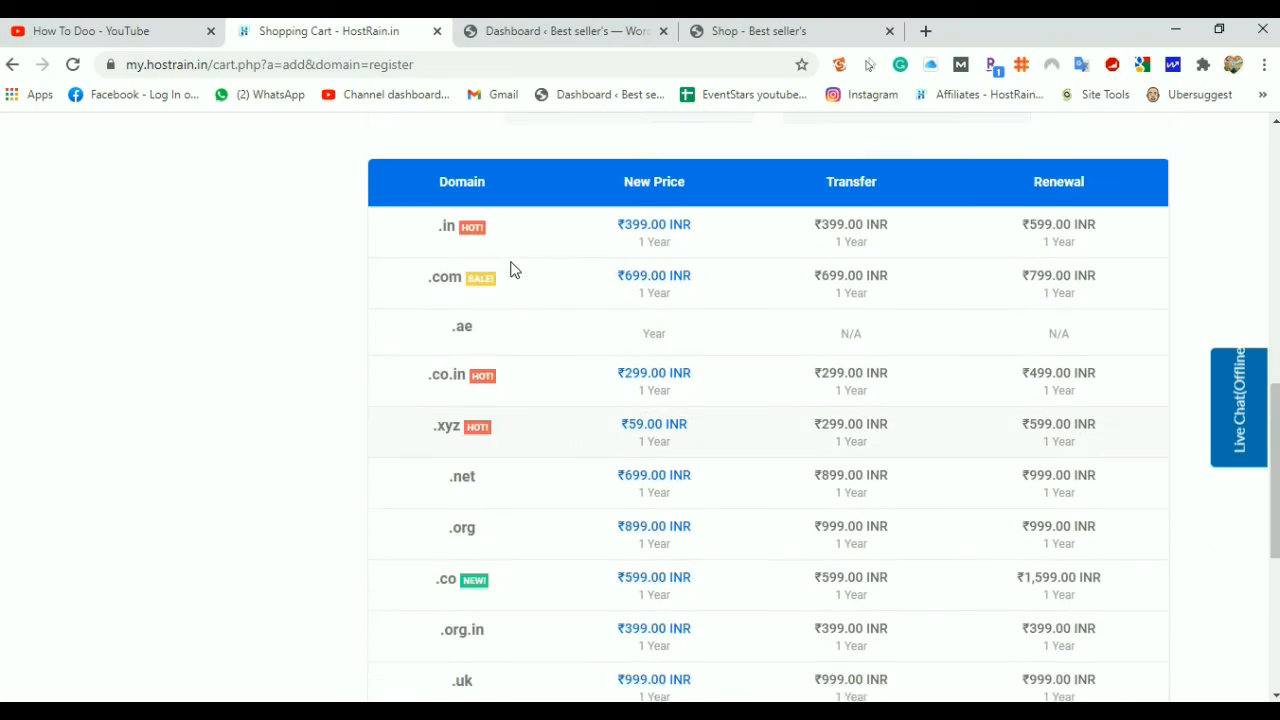
scroll(560, 372, up, 5)
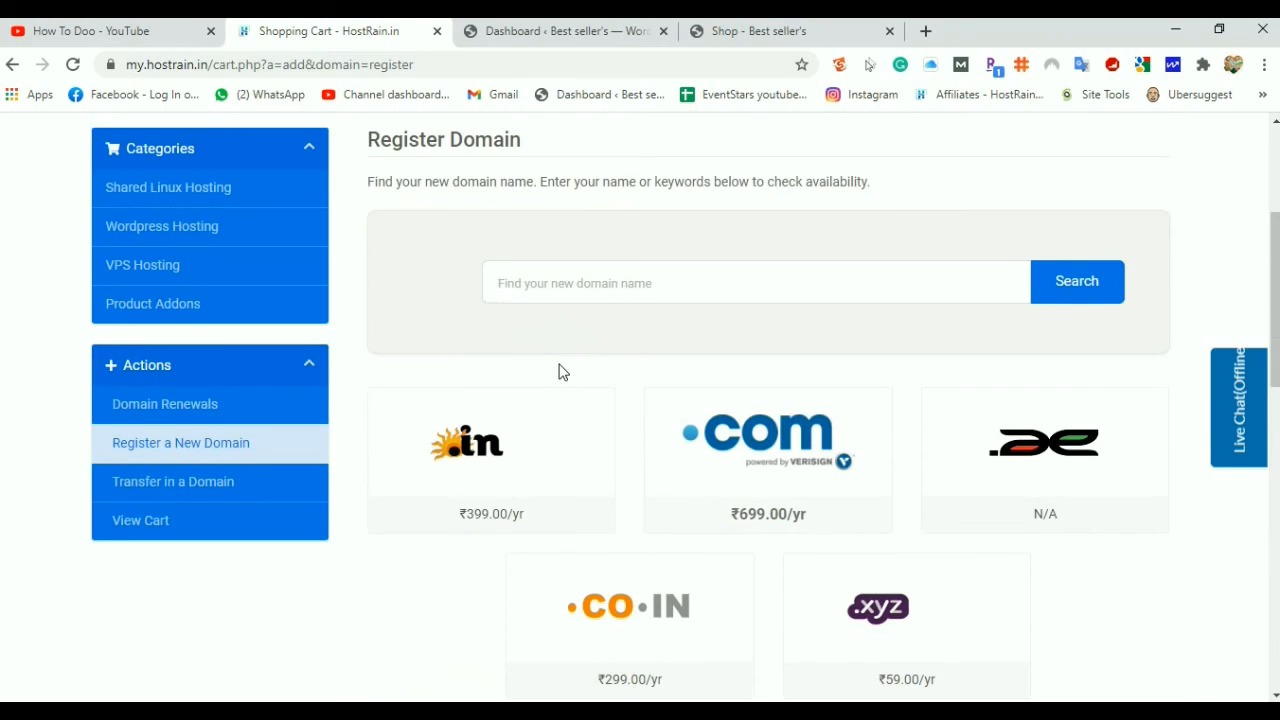
scroll(560, 372, down, 8)
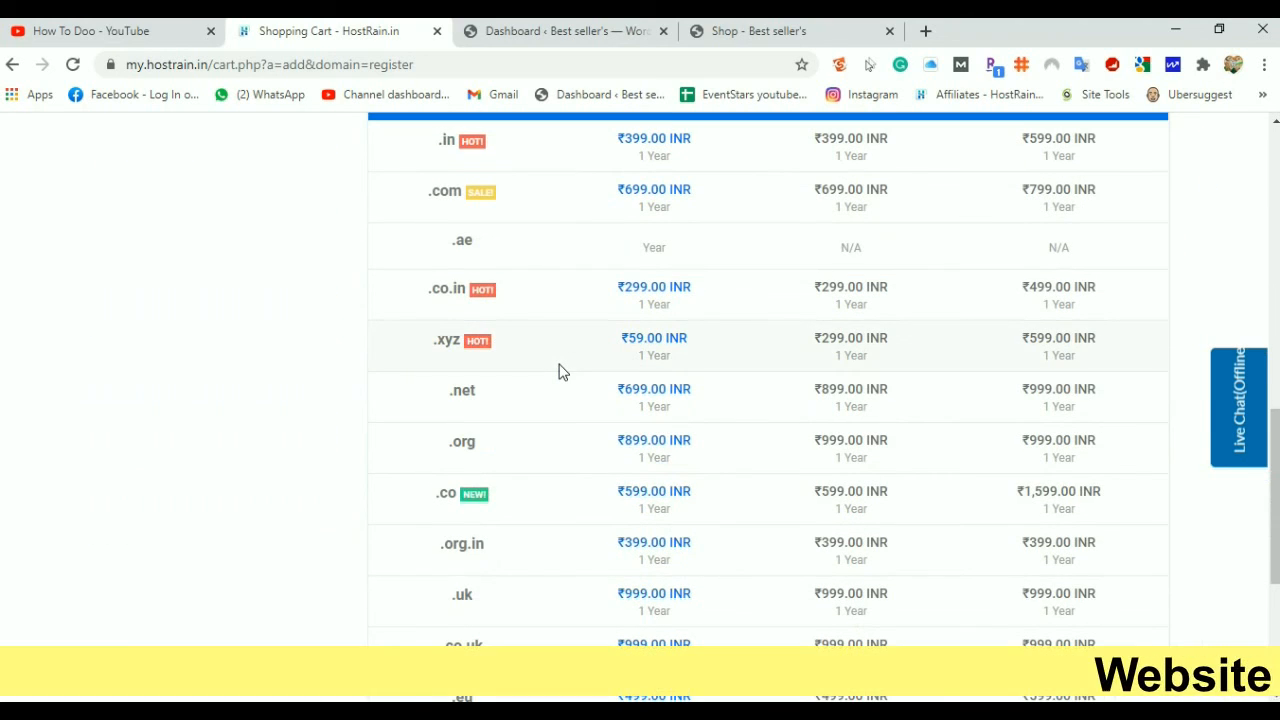
scroll(560, 372, up, 5)
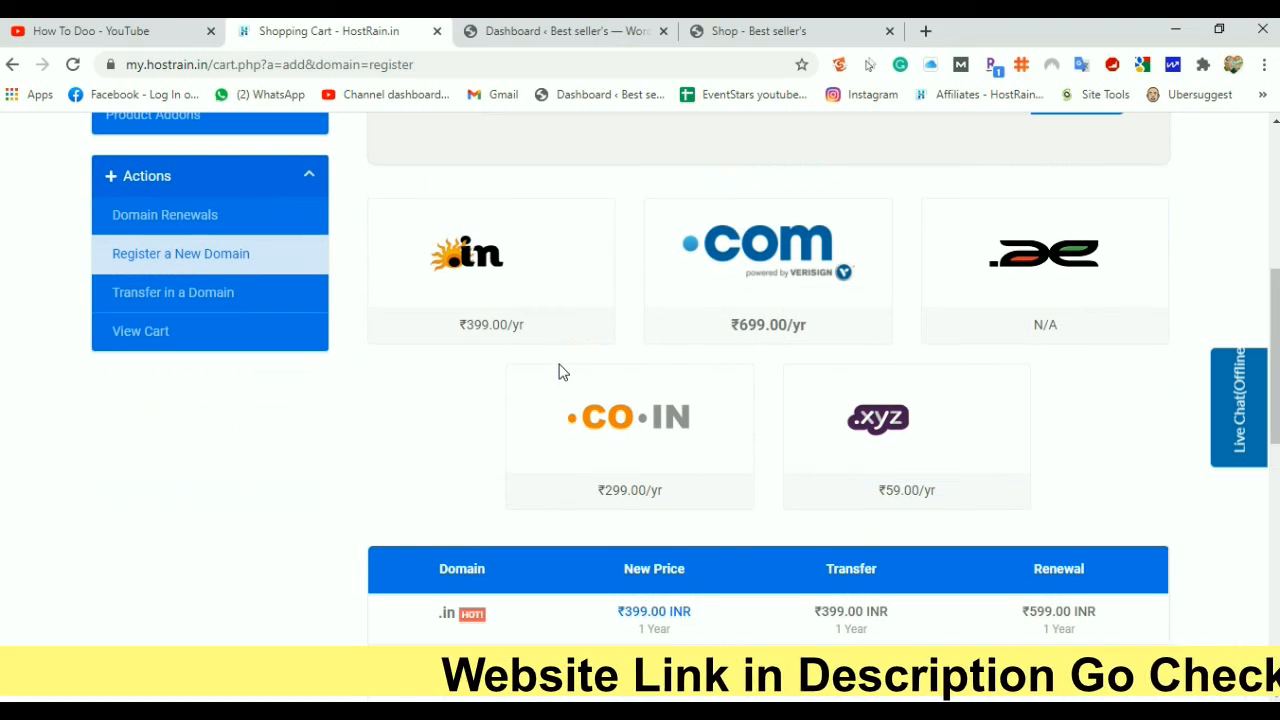
scroll(560, 372, up, 4)
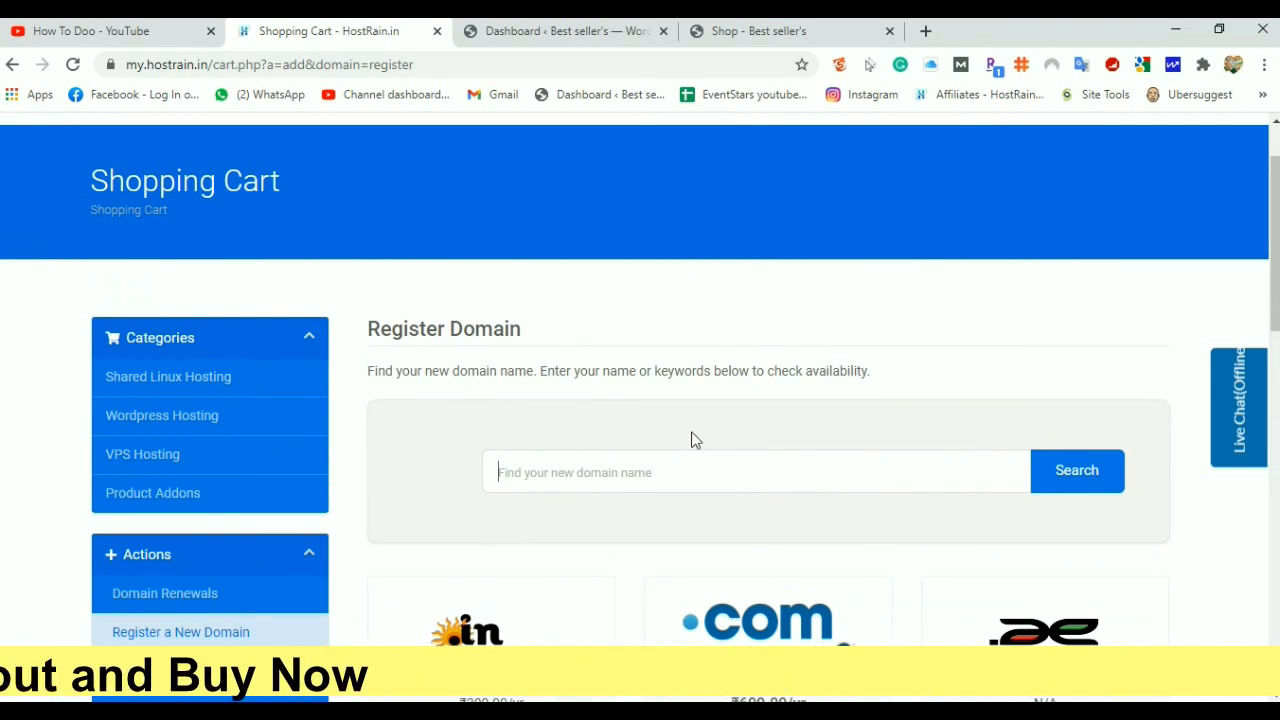
scroll(714, 474, down, 9)
Check the bestsportsitems.xyz store and its WordPress dashboard, then return to Register Domain
click(757, 33)
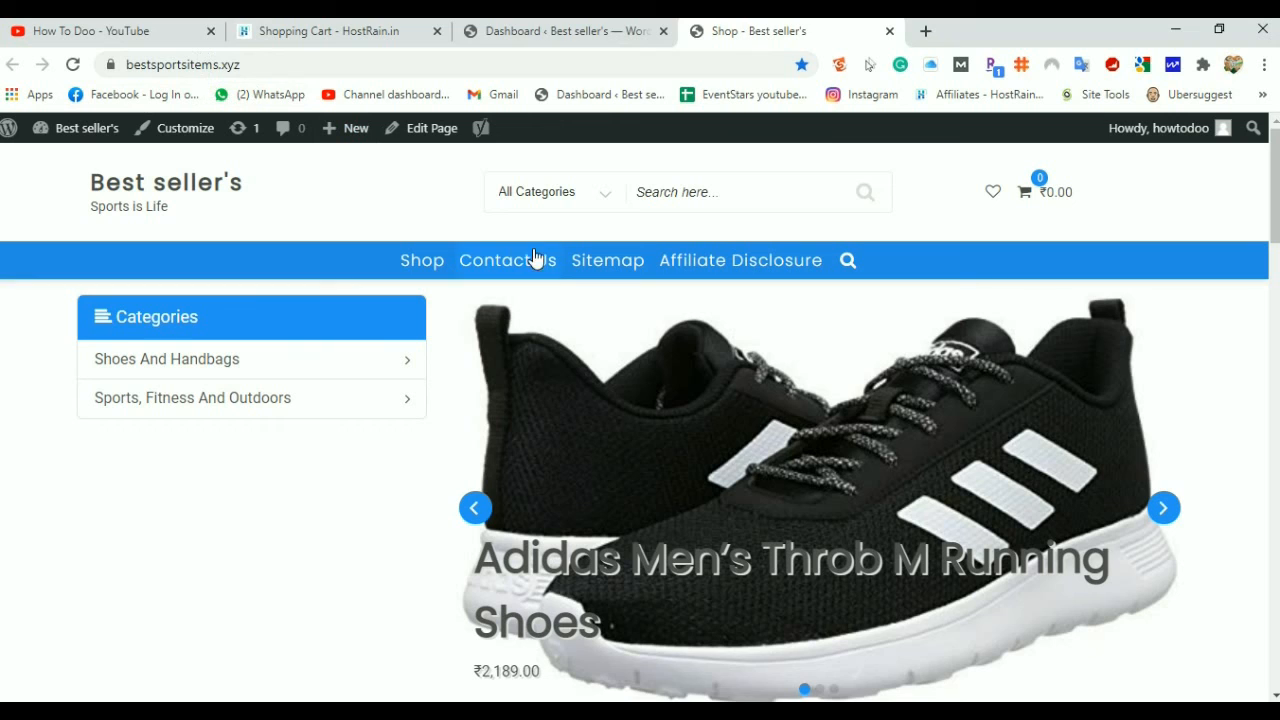
click(549, 32)
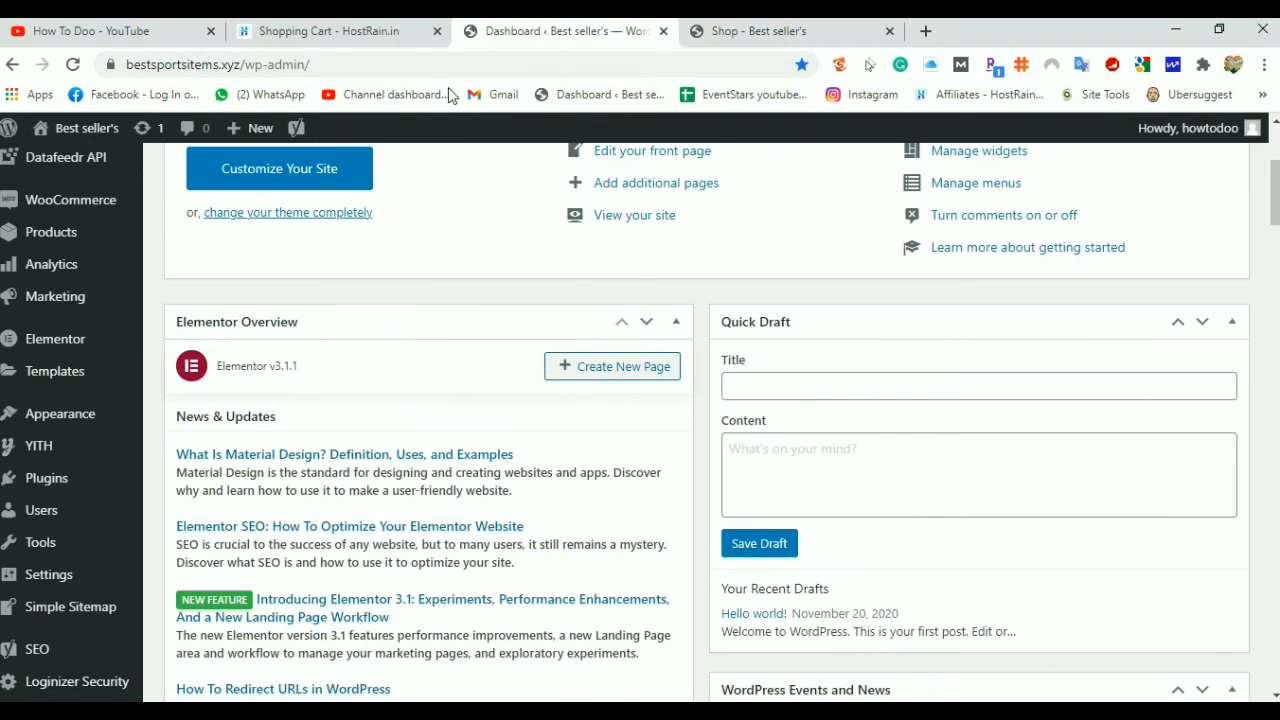
click(385, 32)
scroll(518, 338, up, 3)
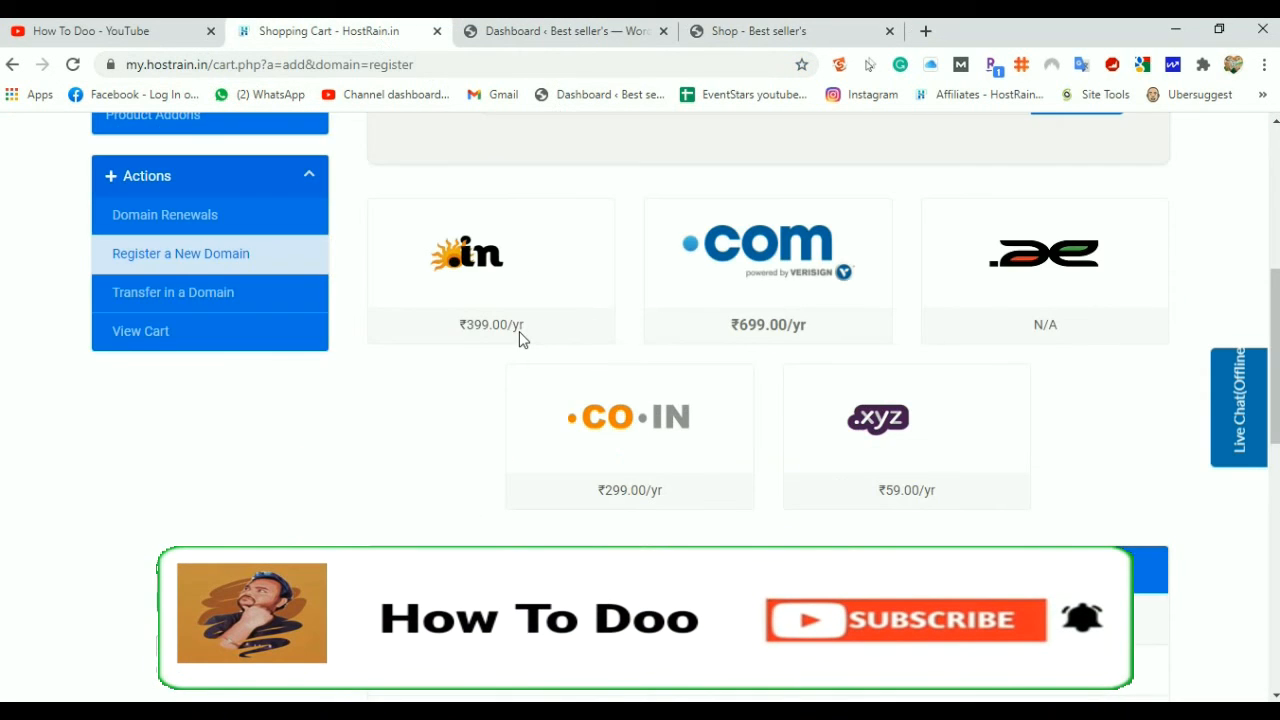
scroll(519, 340, up, 4)
scroll(519, 340, down, 1)
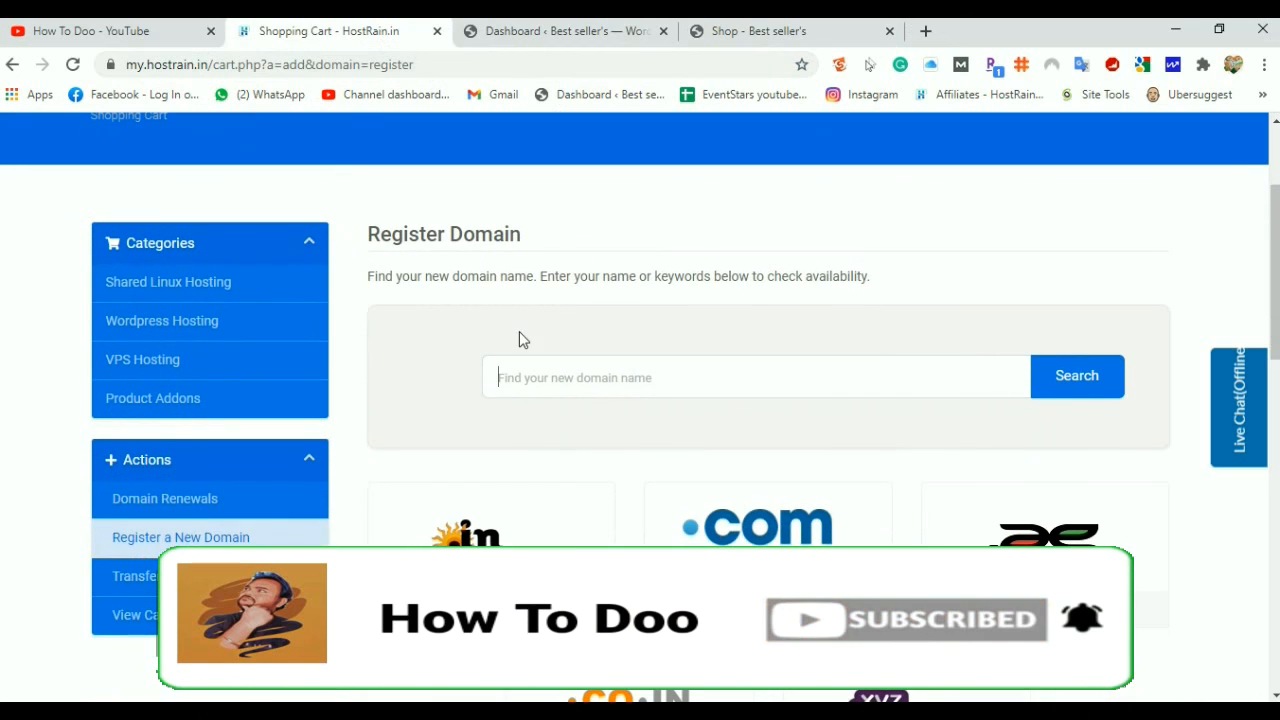
Search for bloggersthinking.com and add it to the cart
click(531, 373)
key(Down)
key(Return)
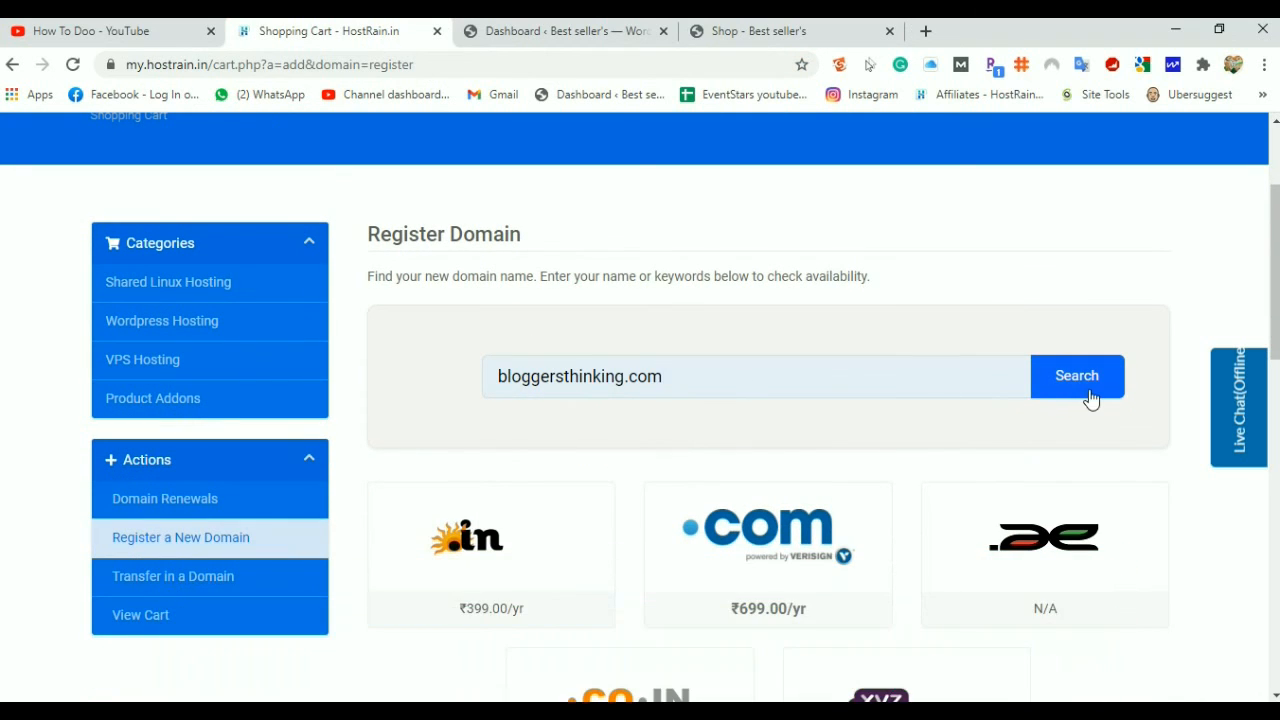
click(1091, 399)
scroll(622, 300, down, 3)
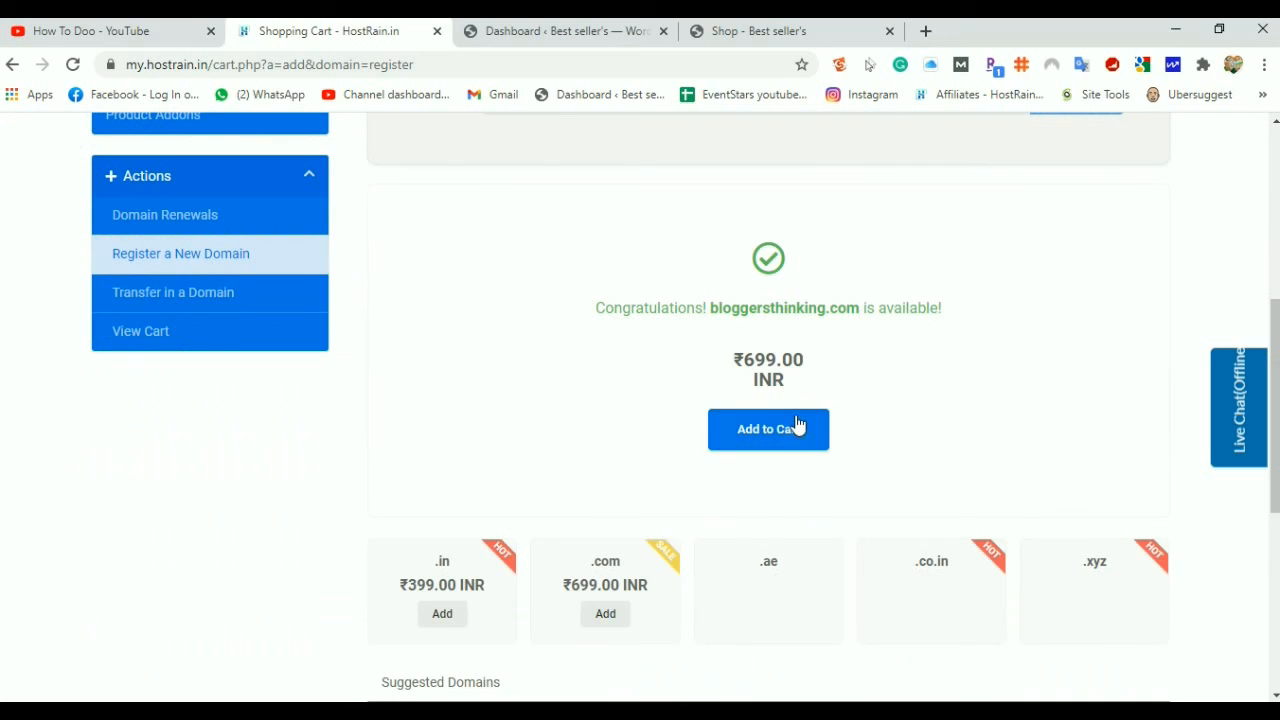
click(766, 440)
Check out with default nameservers and place the ₹824.82 domain order
click(760, 432)
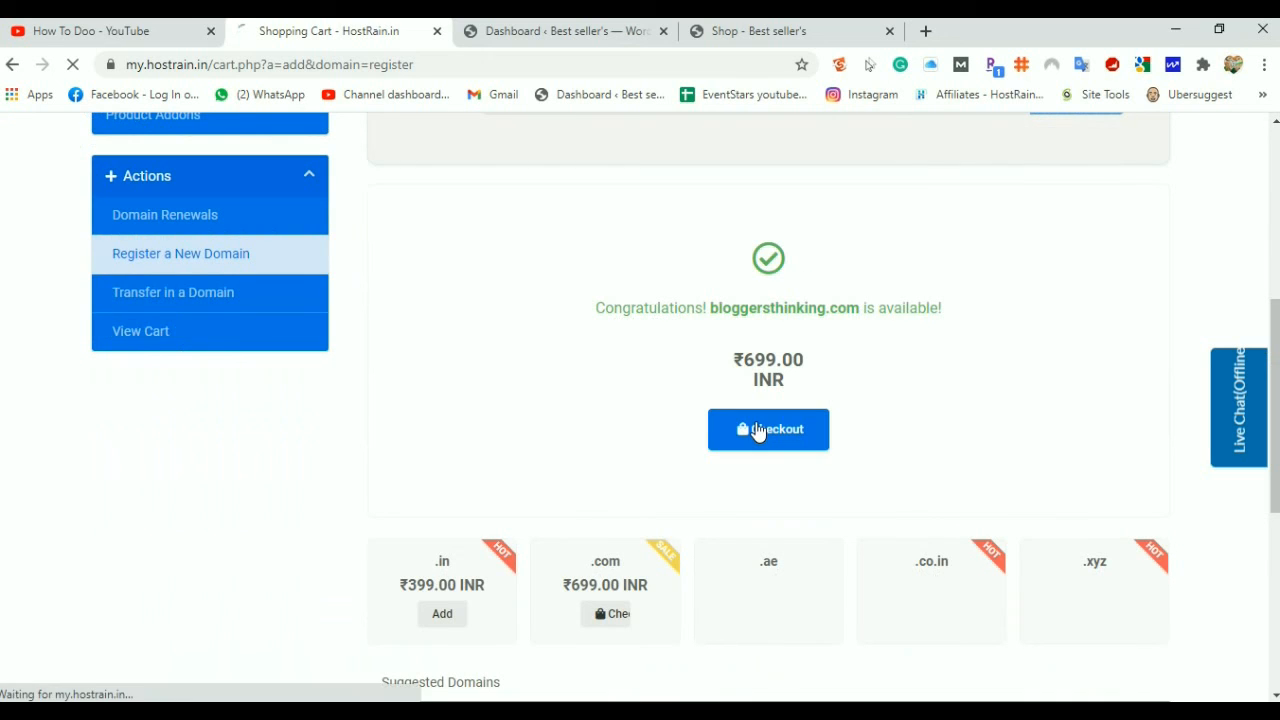
scroll(757, 429, down, 3)
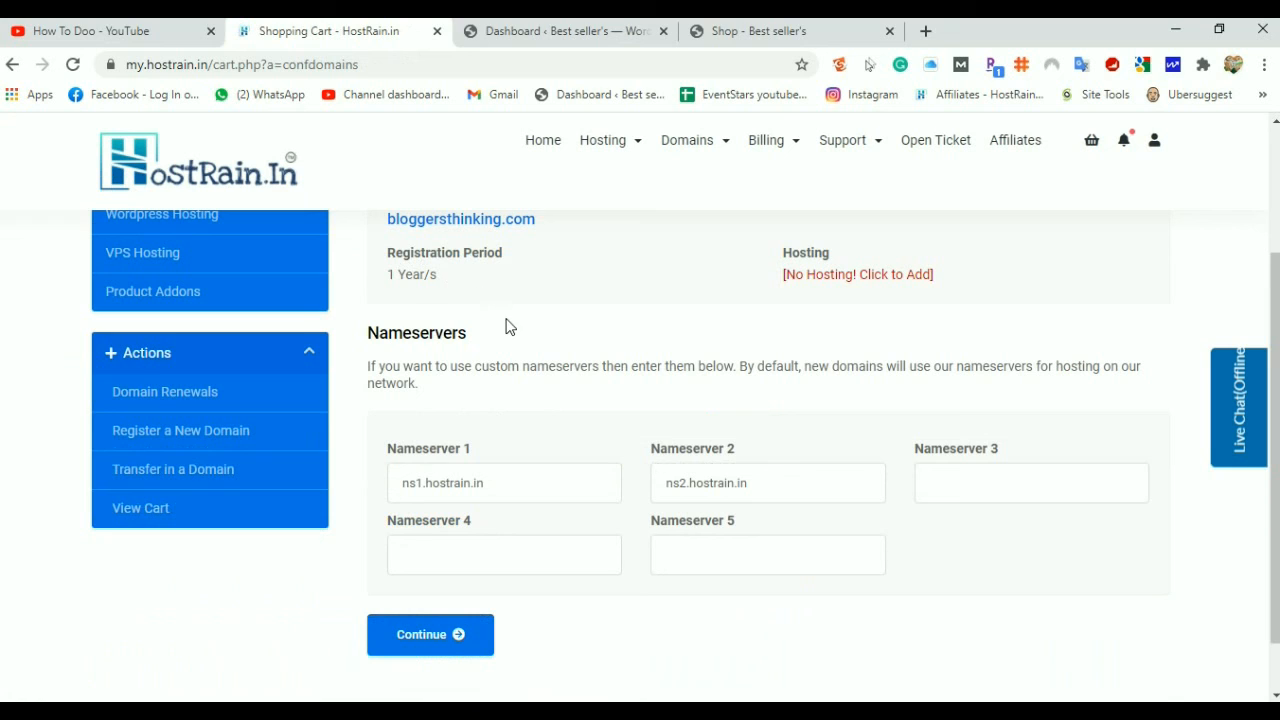
click(422, 640)
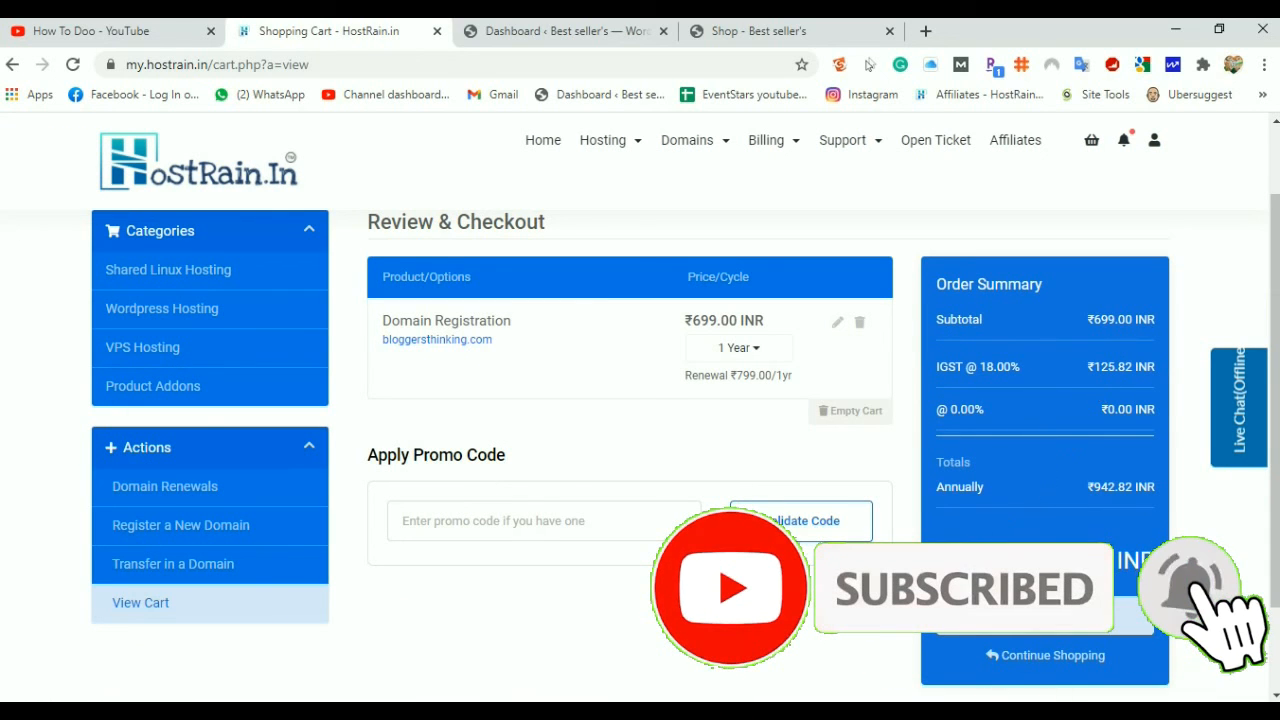
scroll(1040, 535, down, 1)
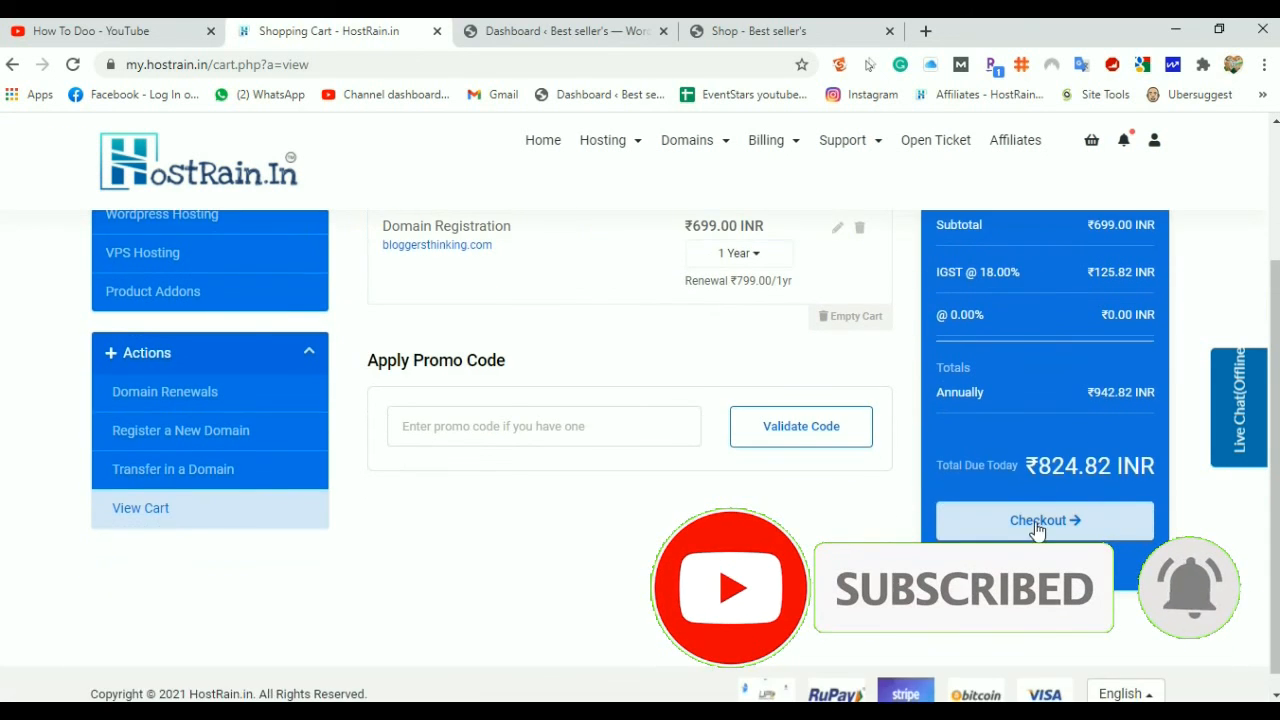
click(1036, 521)
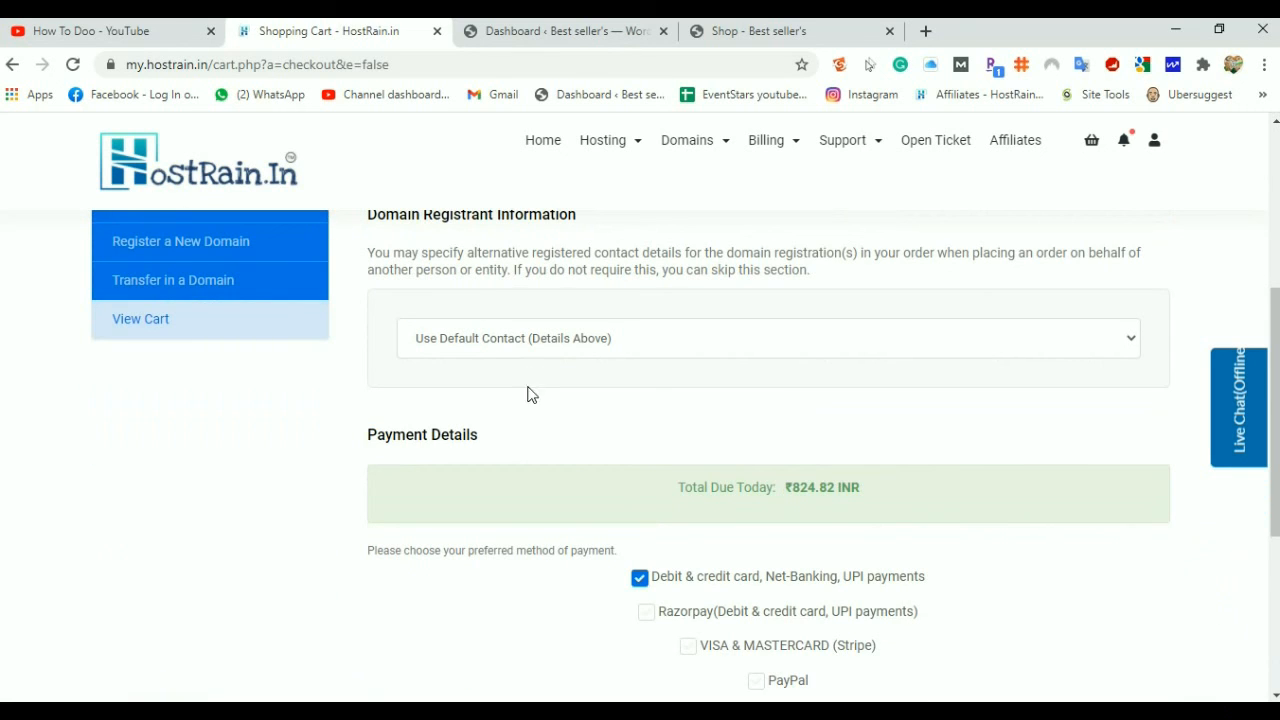
scroll(807, 490, down, 2)
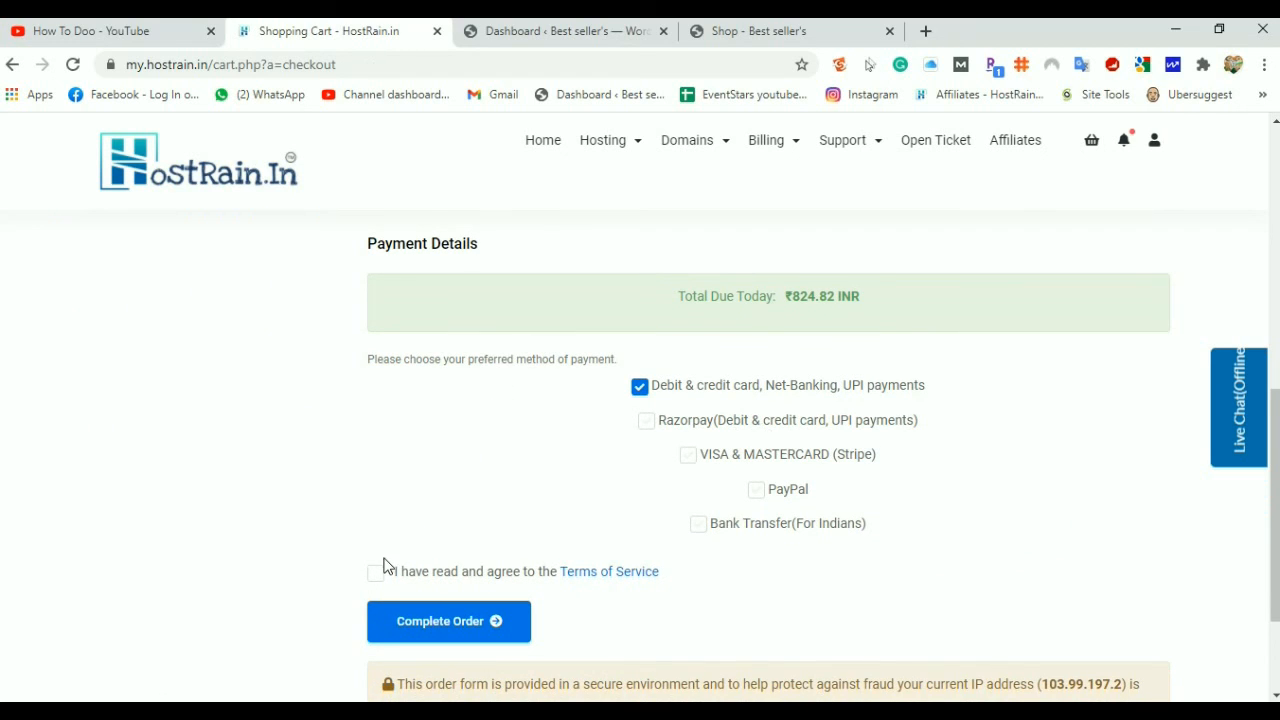
click(484, 640)
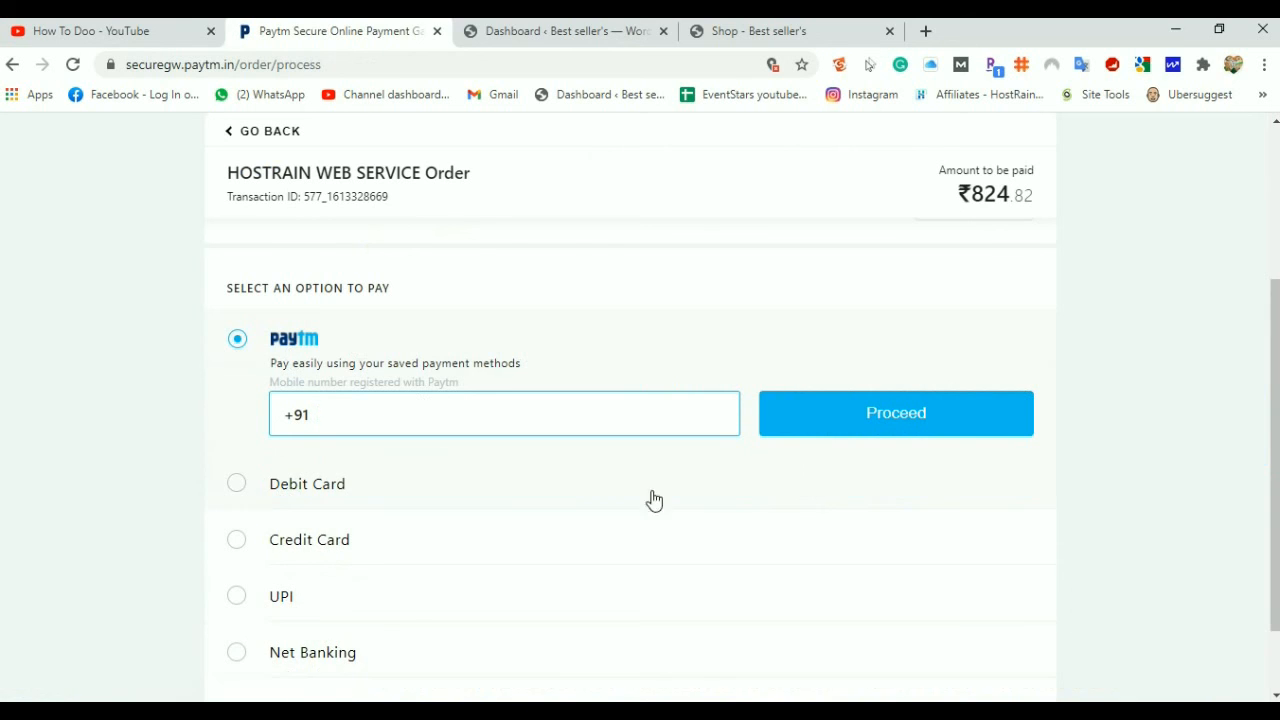
Pay ₹824.82 on Paytm through HDFC Bank net banking and submit the one-time password
scroll(383, 629, down, 1)
click(238, 560)
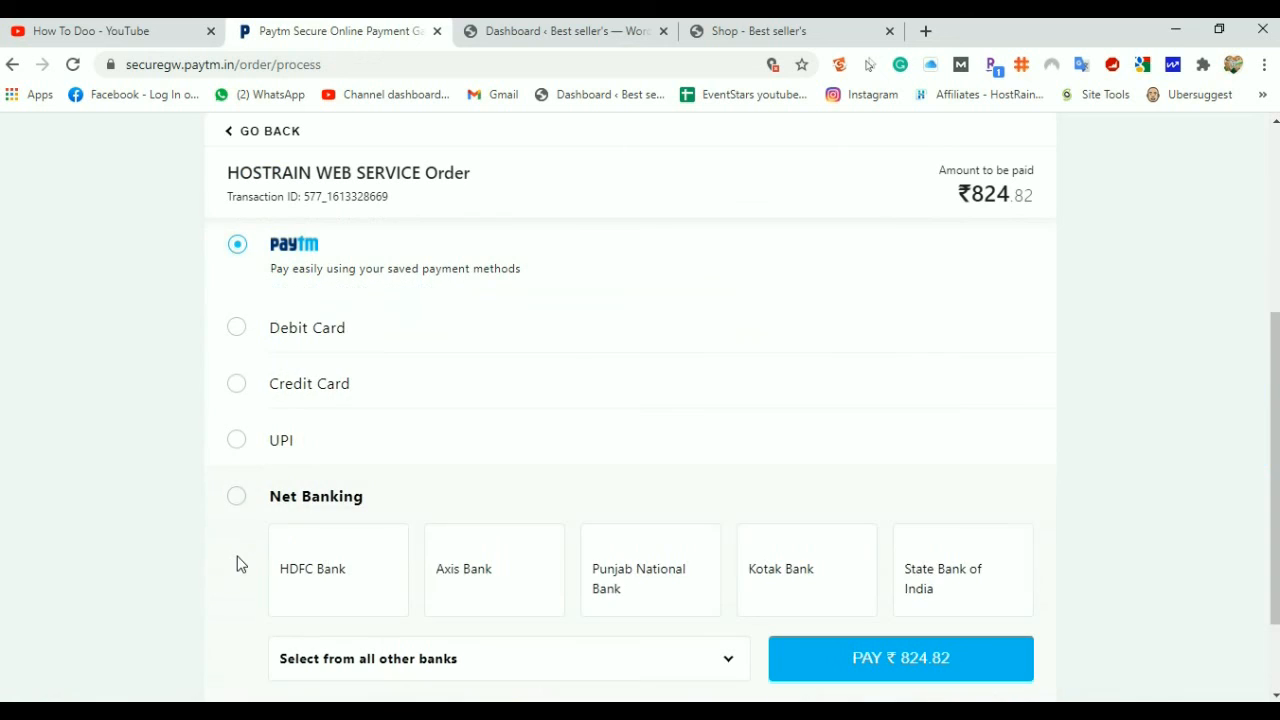
click(296, 565)
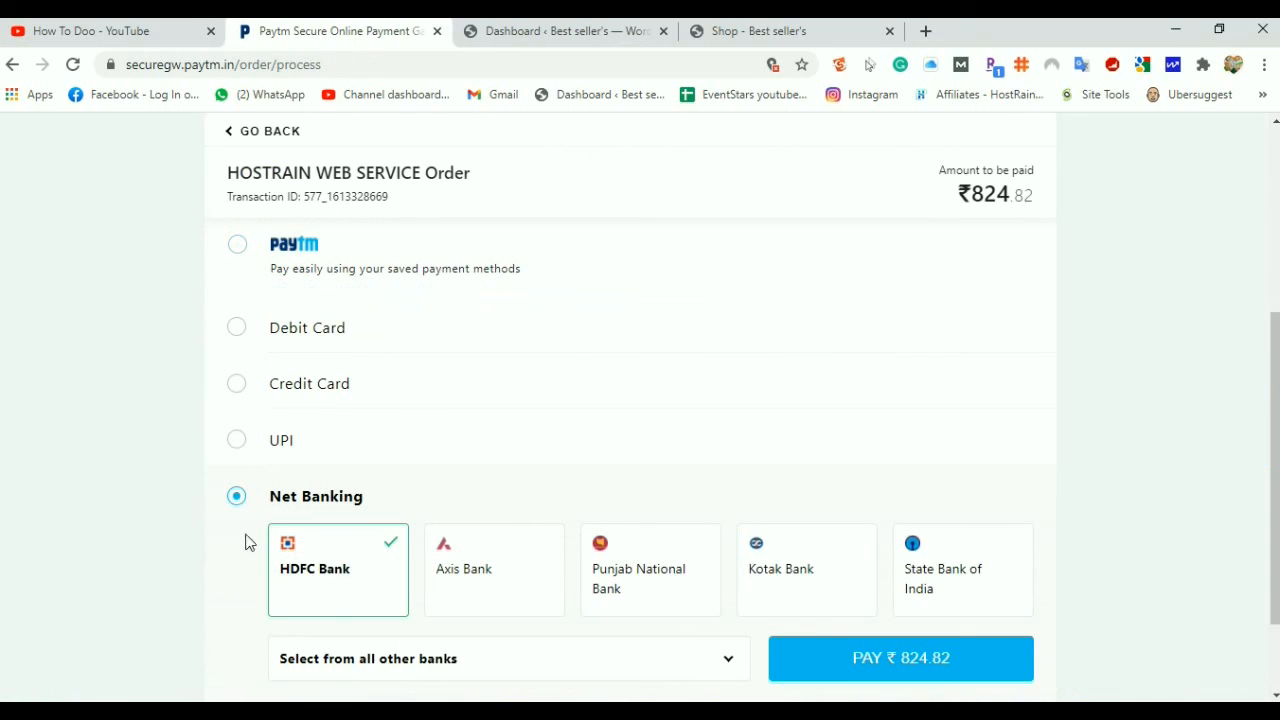
scroll(866, 538, down, 1)
click(866, 538)
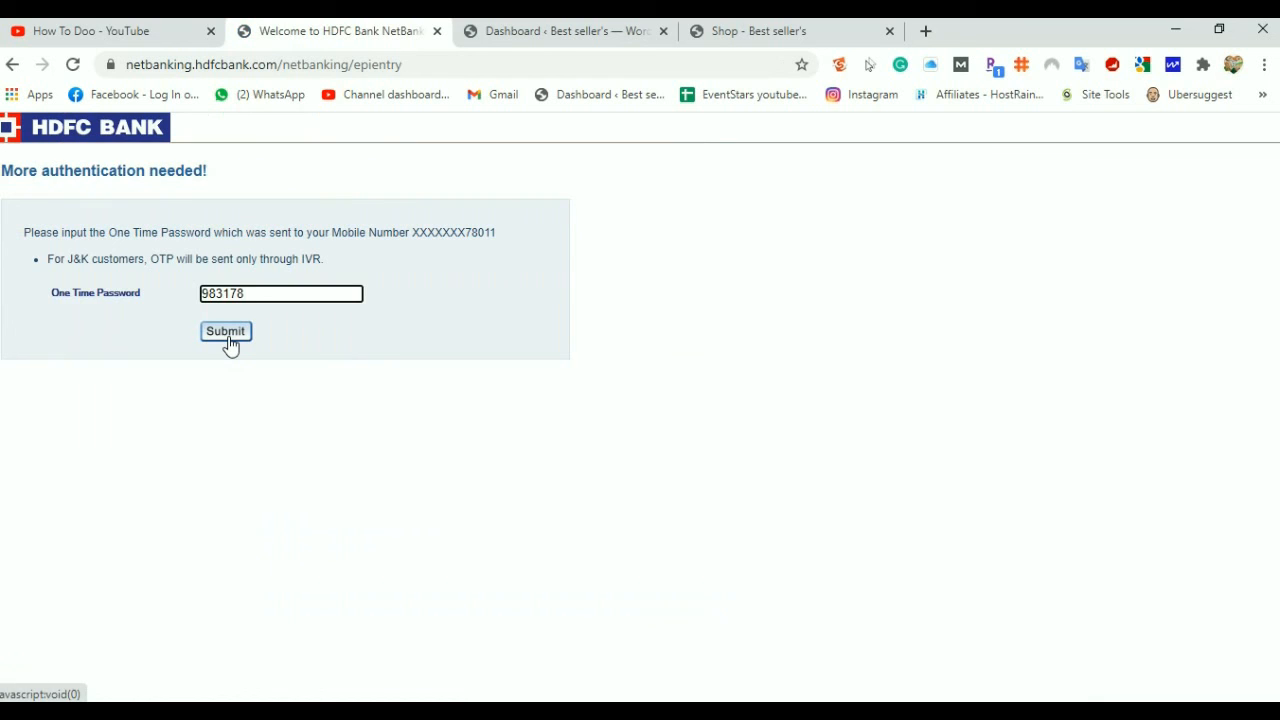
click(229, 341)
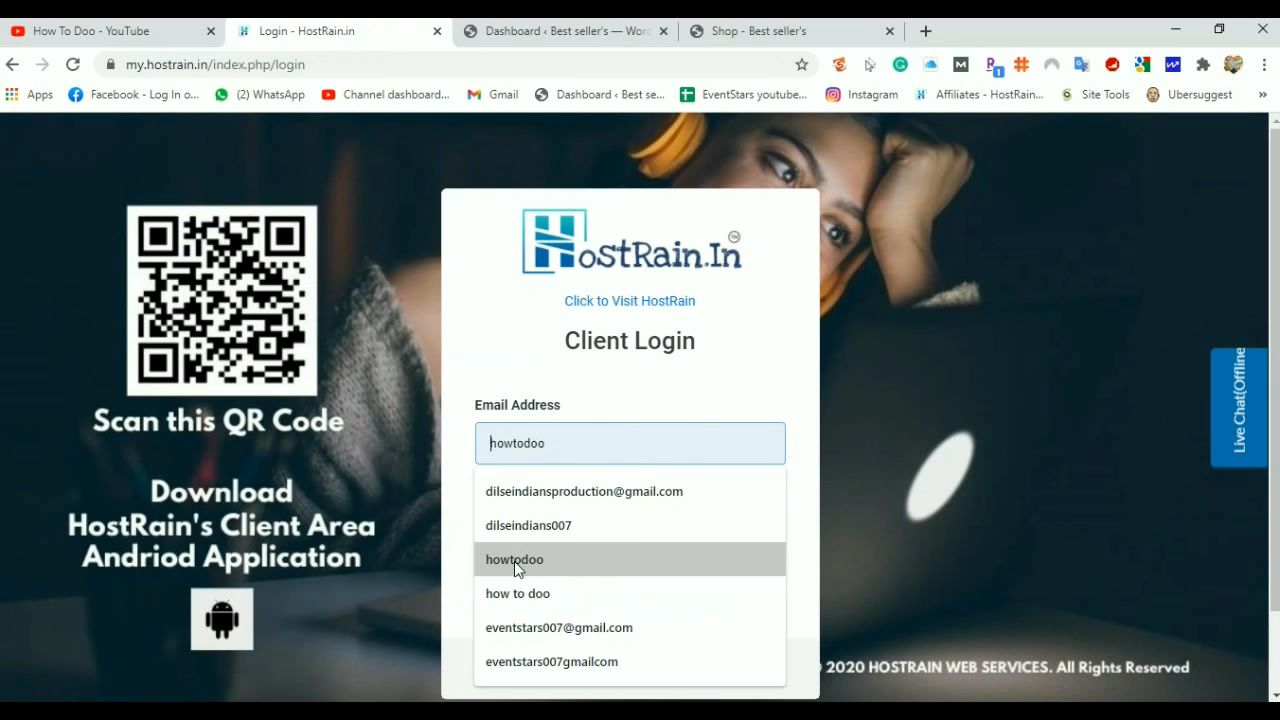
Log in to HostRain with the saved e-mail and review the PAID invoice
click(557, 495)
click(553, 530)
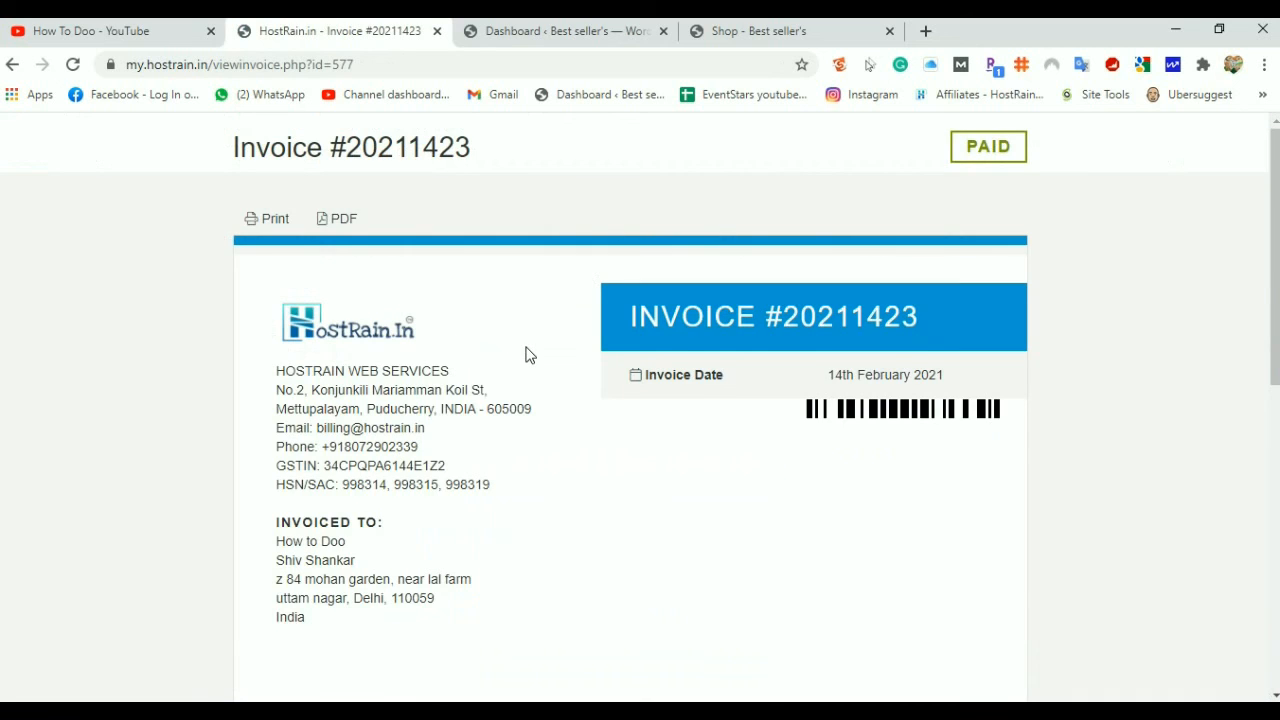
scroll(529, 355, down, 4)
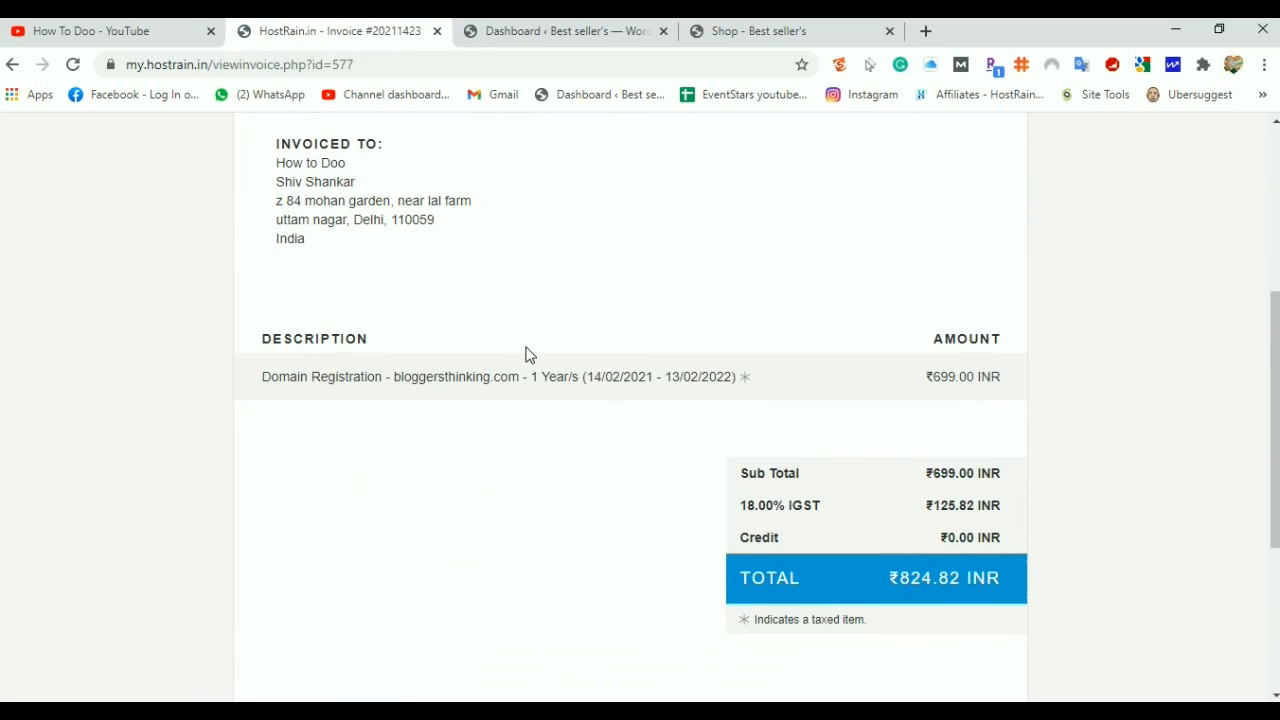
scroll(529, 355, down, 3)
scroll(523, 354, up, 7)
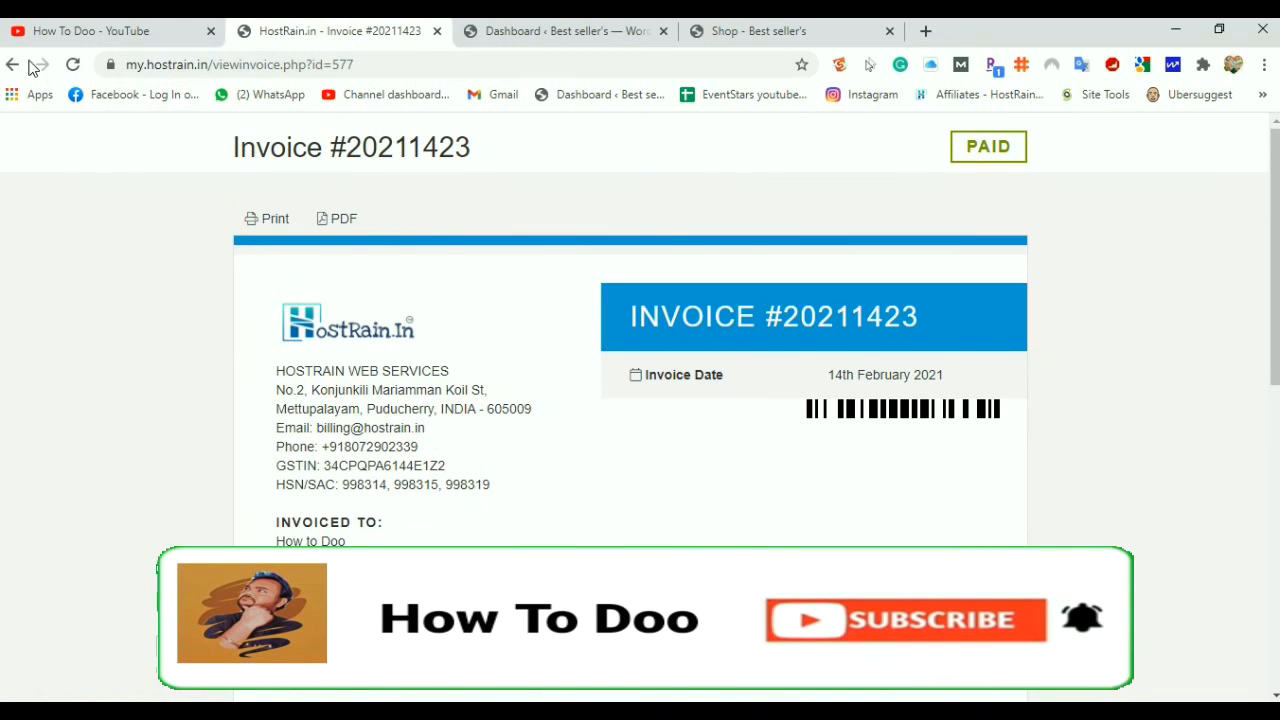
Save the bloggersthinking.com invoice as a PDF and go back to the client area
click(355, 220)
click(471, 437)
scroll(751, 354, down, 10)
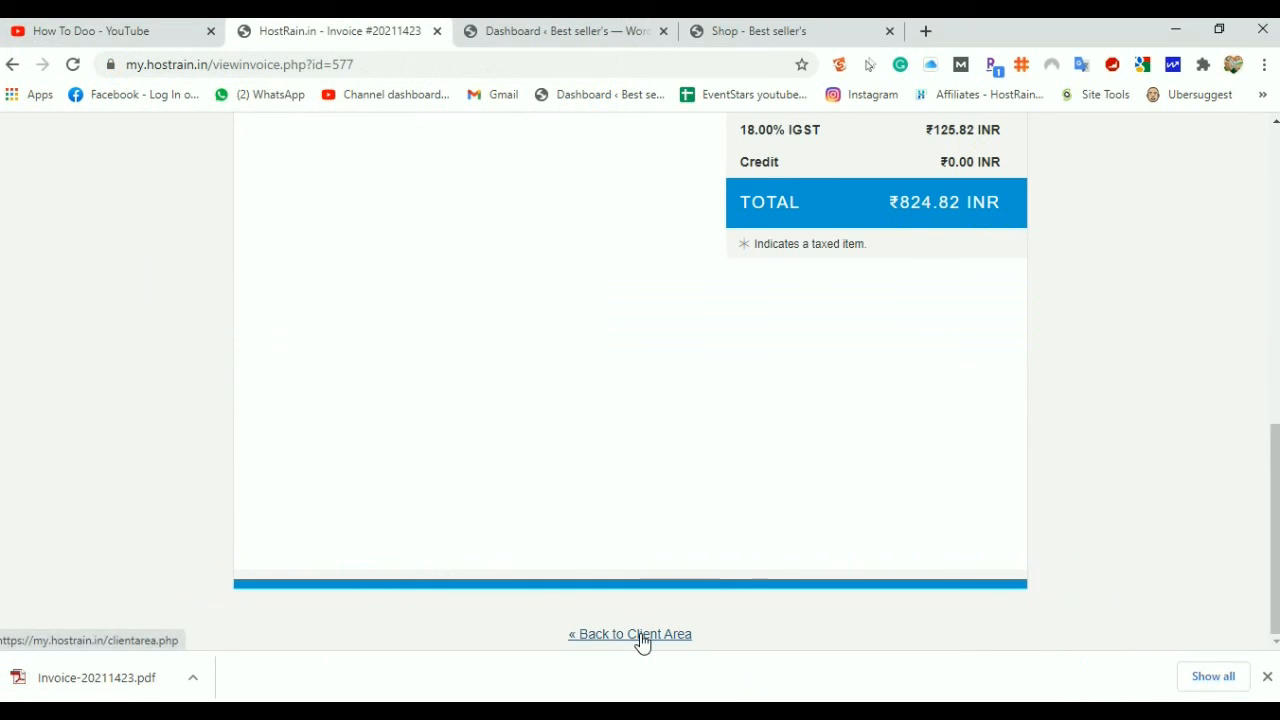
click(635, 634)
Open the management page for bloggersthinking.com from the active domains list
click(663, 491)
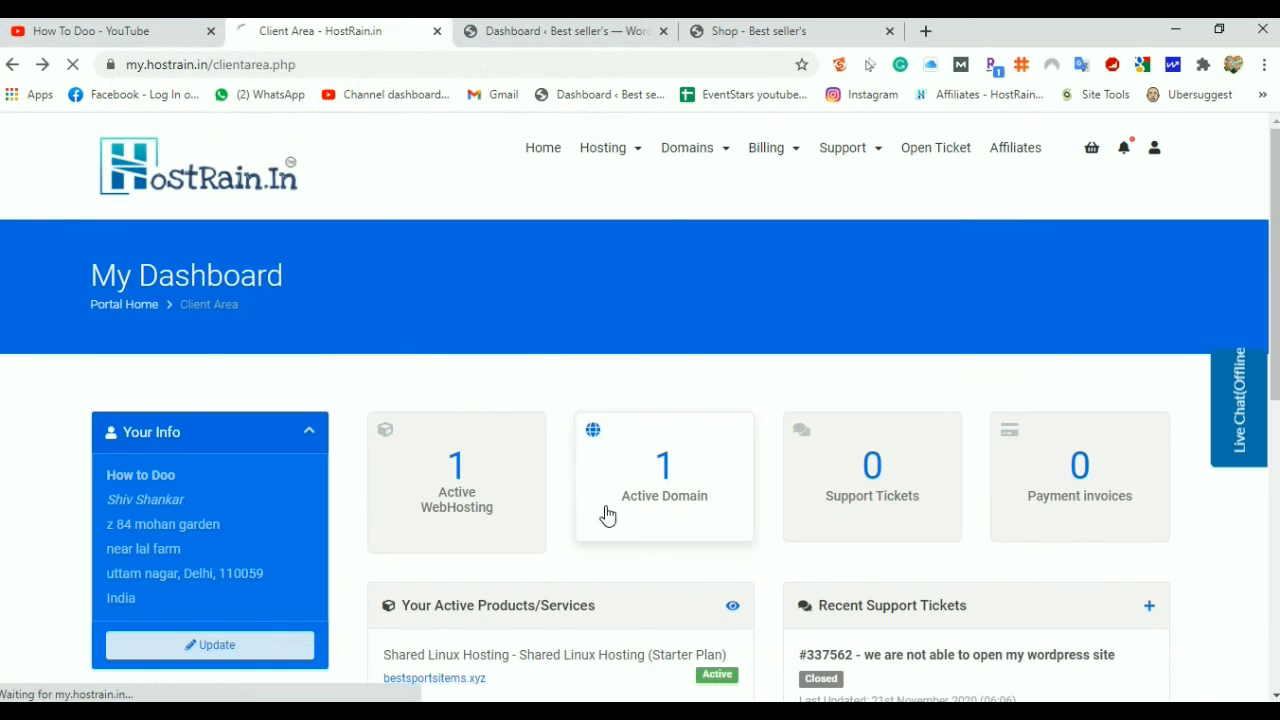
scroll(740, 497, down, 3)
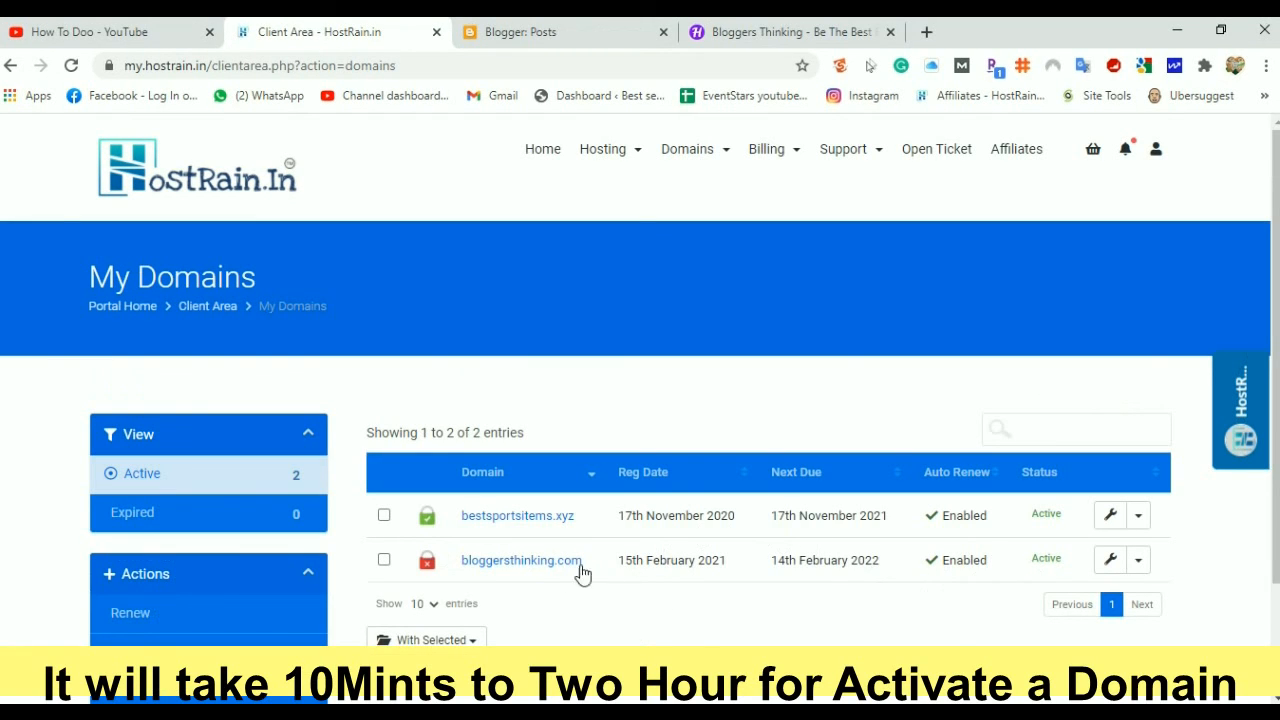
scroll(766, 589, down, 2)
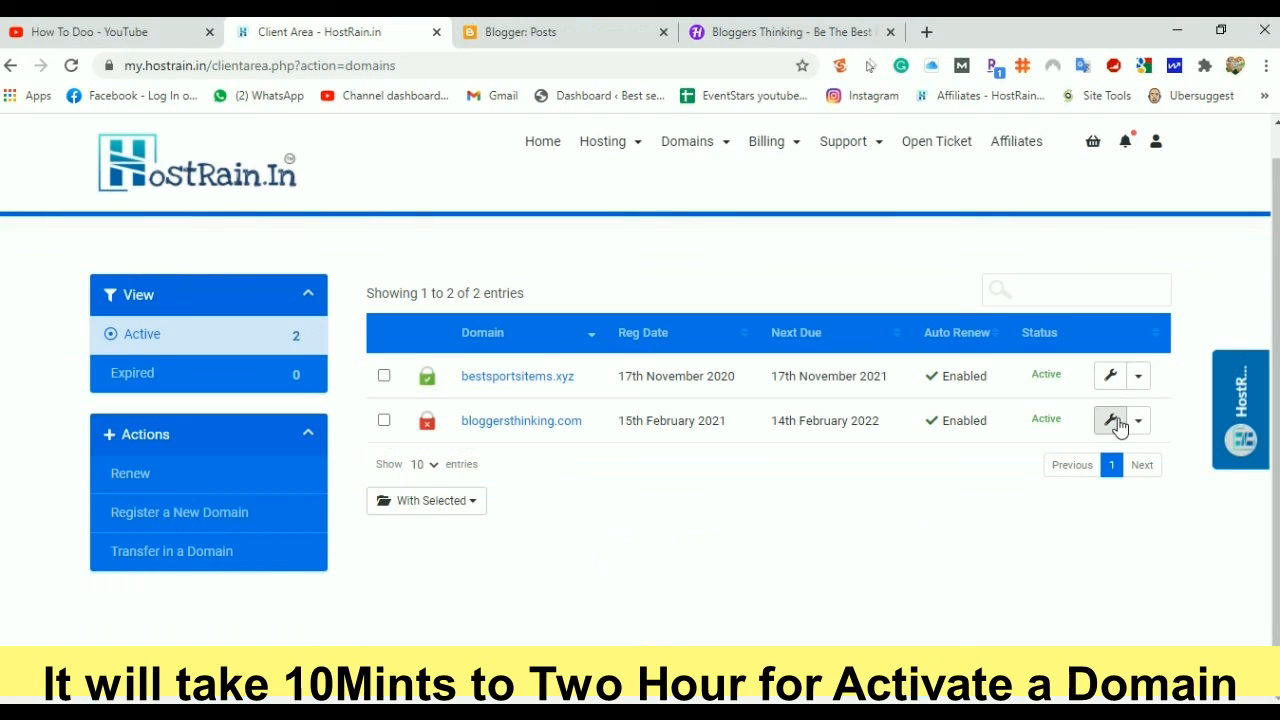
click(1117, 426)
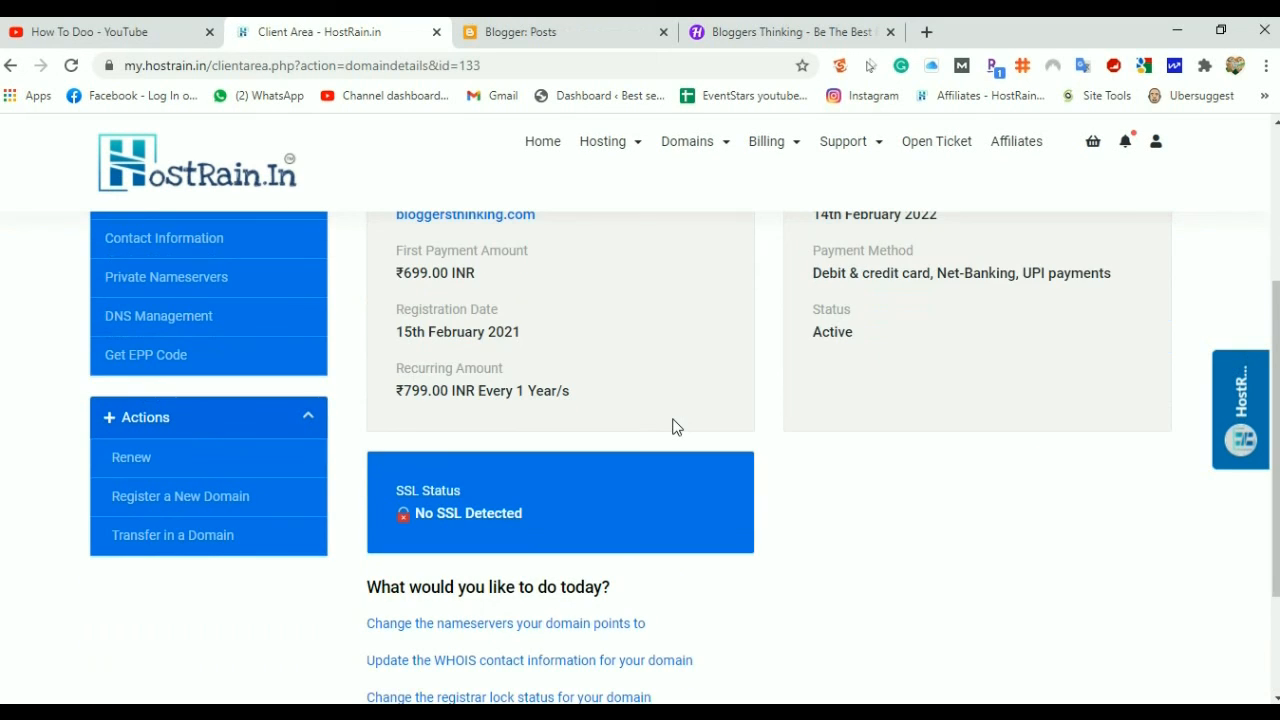
scroll(673, 427, up, 1)
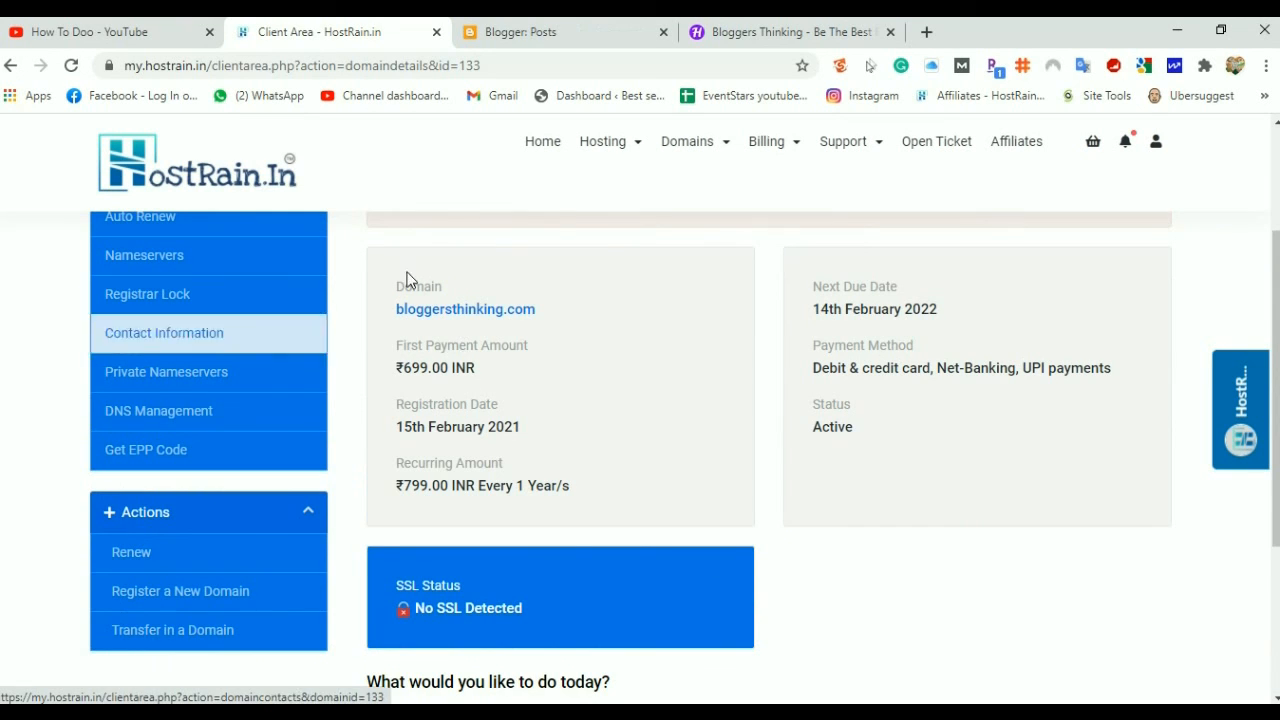
scroll(406, 400, up, 3)
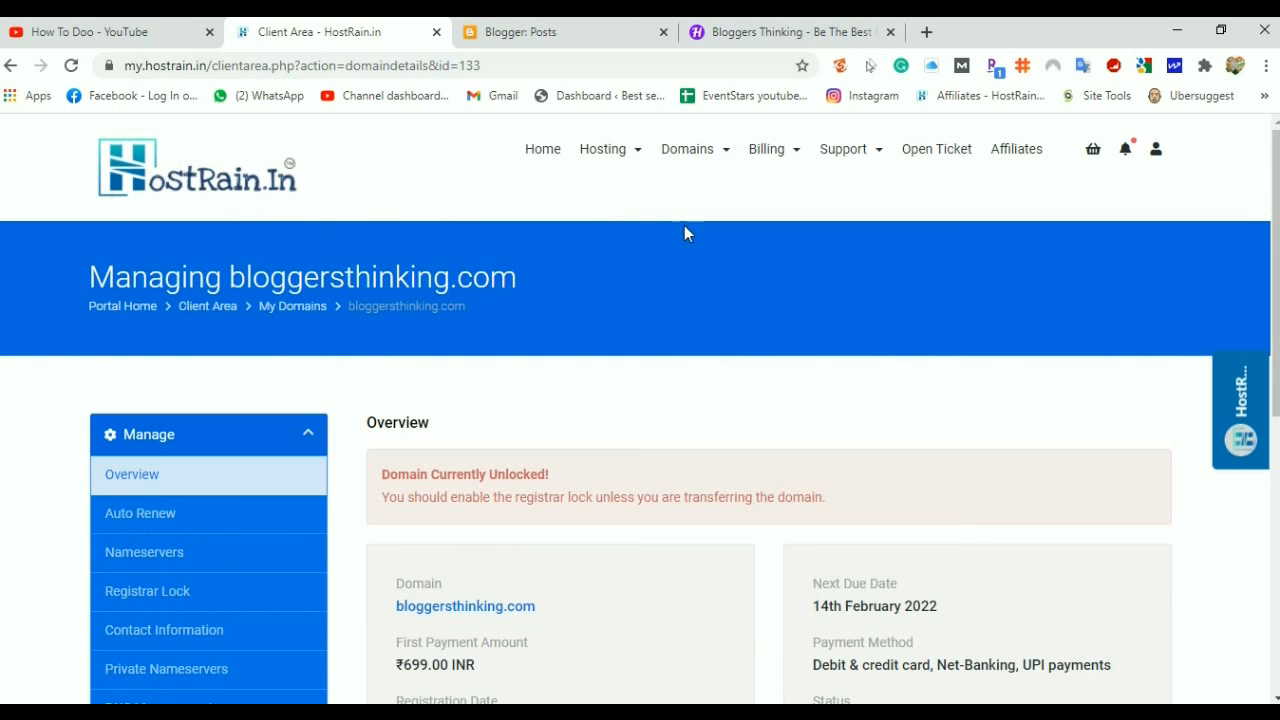
scroll(386, 360, down, 2)
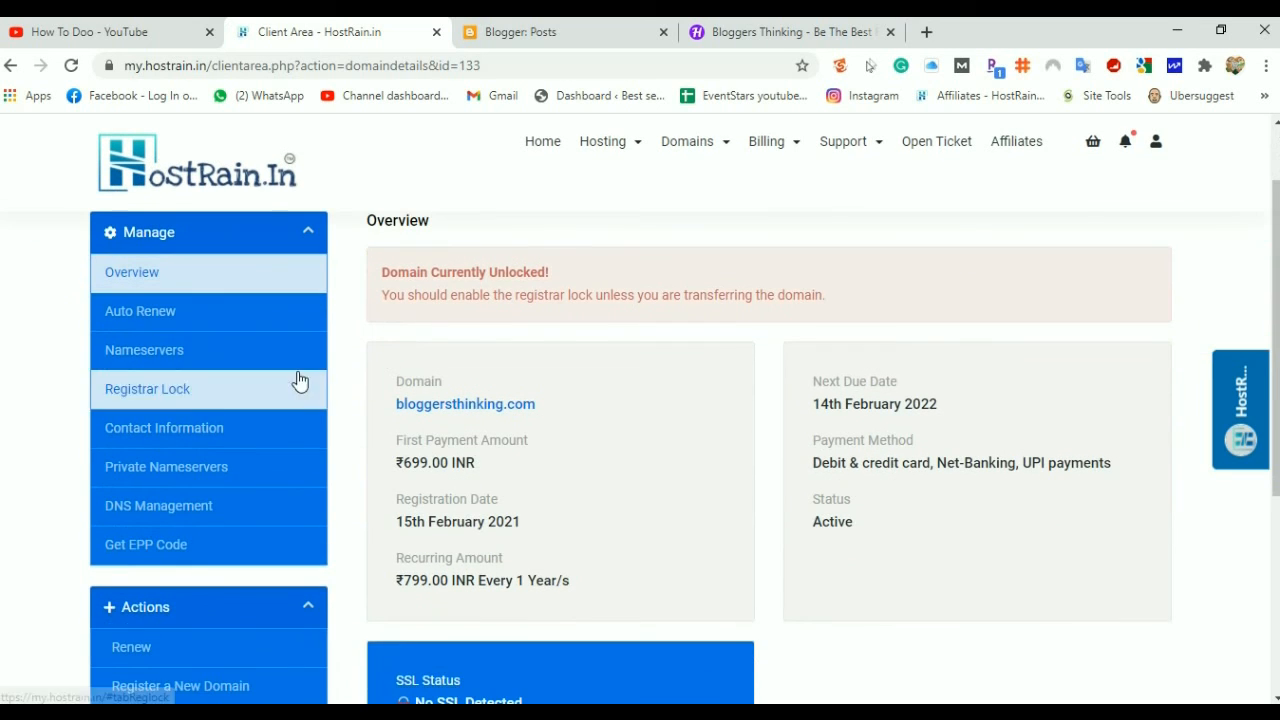
Open the live support chat, then close it again
click(1243, 432)
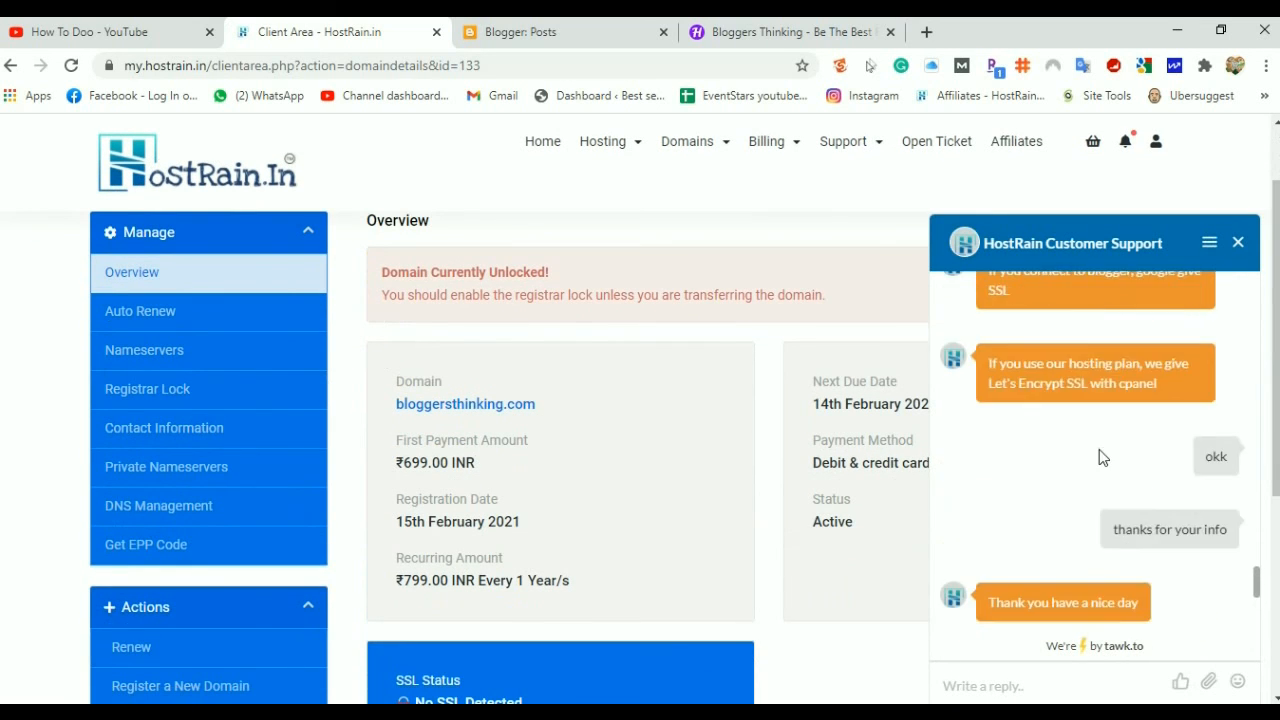
scroll(1100, 457, up, 4)
scroll(1099, 449, up, 10)
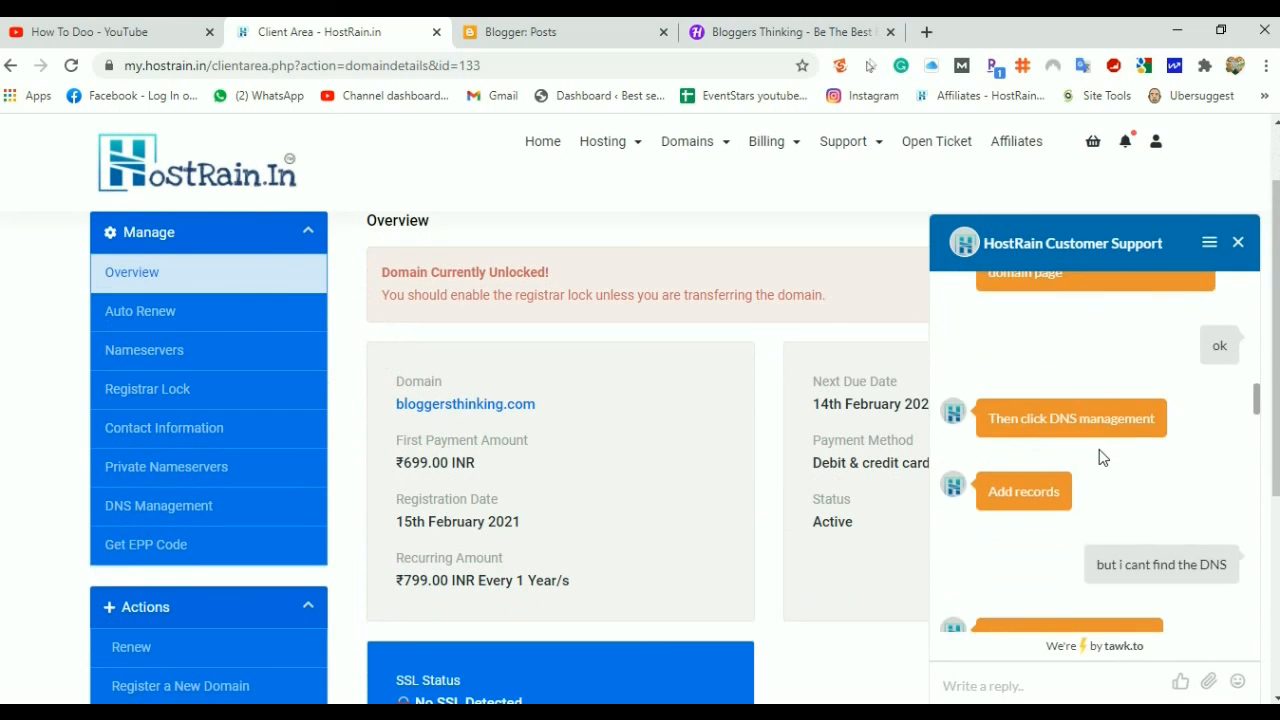
scroll(1099, 449, up, 2)
scroll(1099, 449, down, 10)
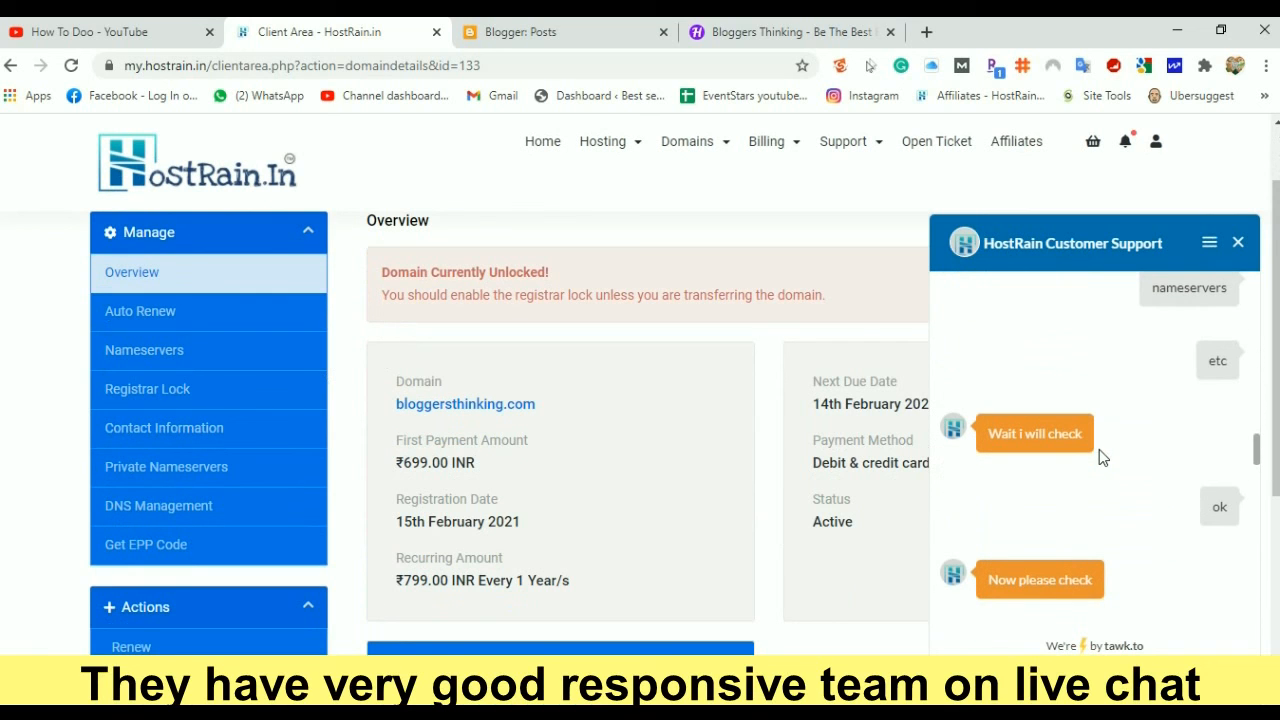
click(1238, 242)
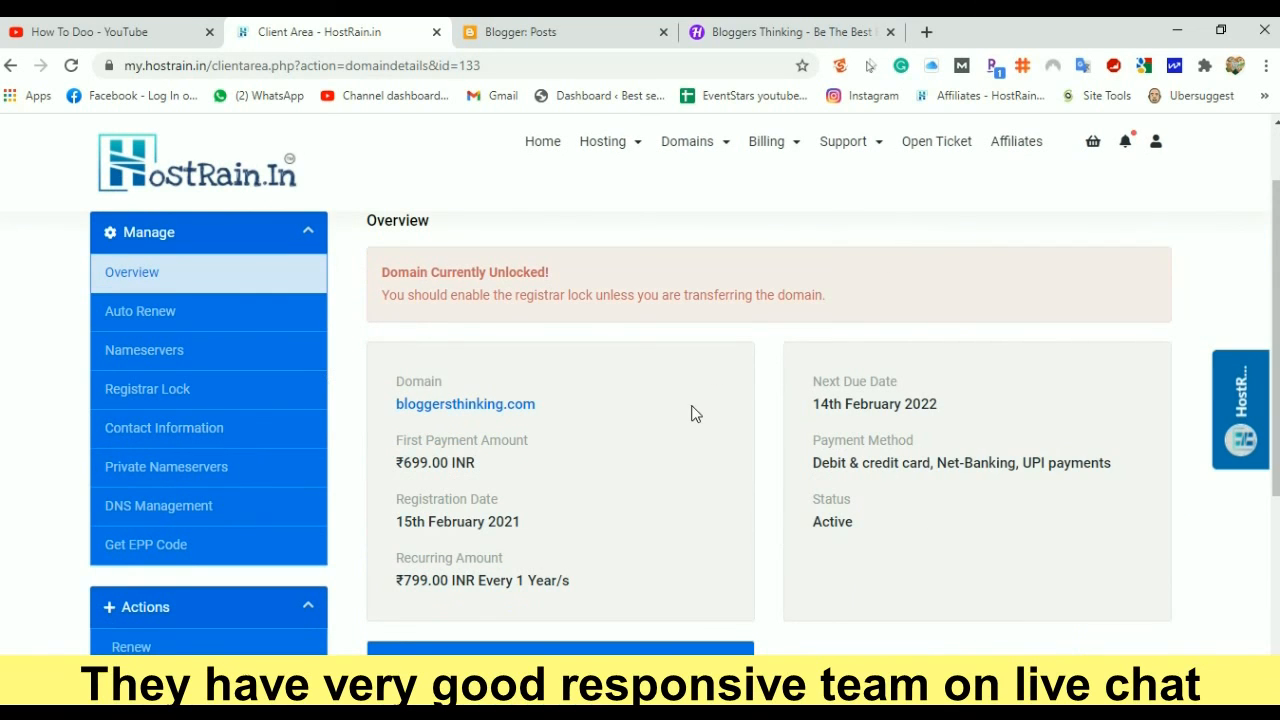
scroll(693, 416, down, 2)
scroll(692, 418, up, 4)
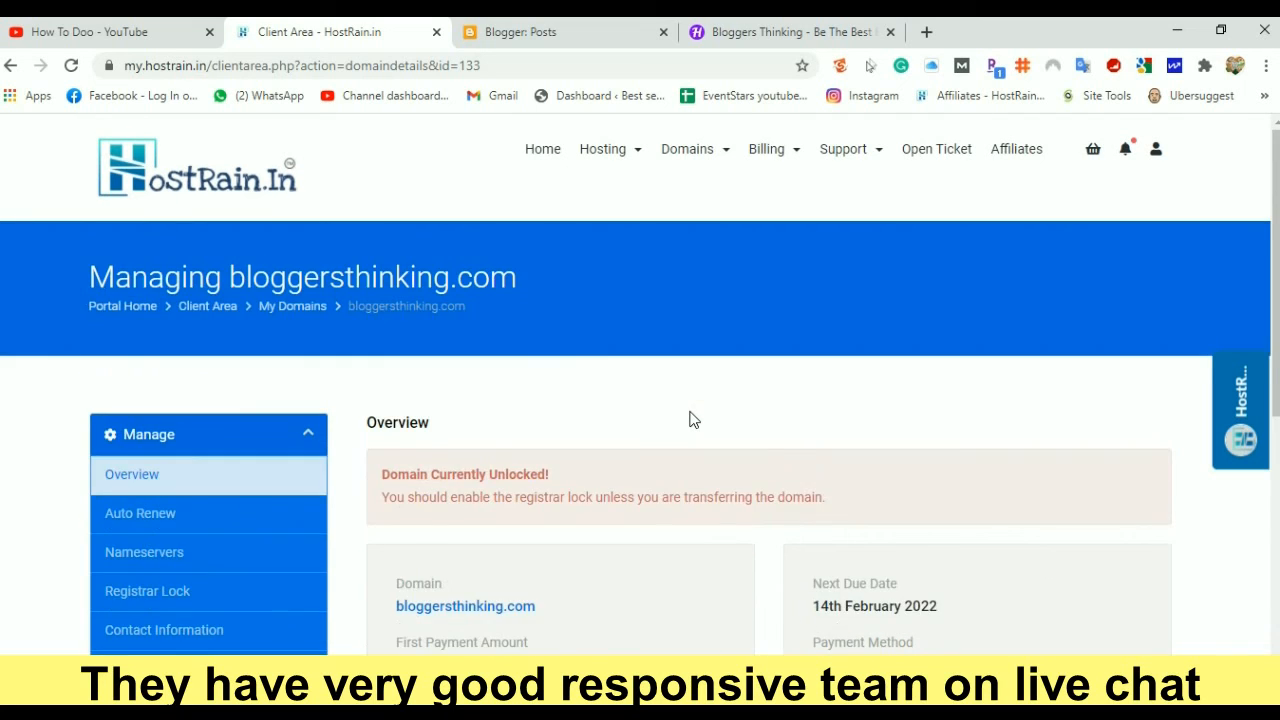
scroll(693, 420, down, 3)
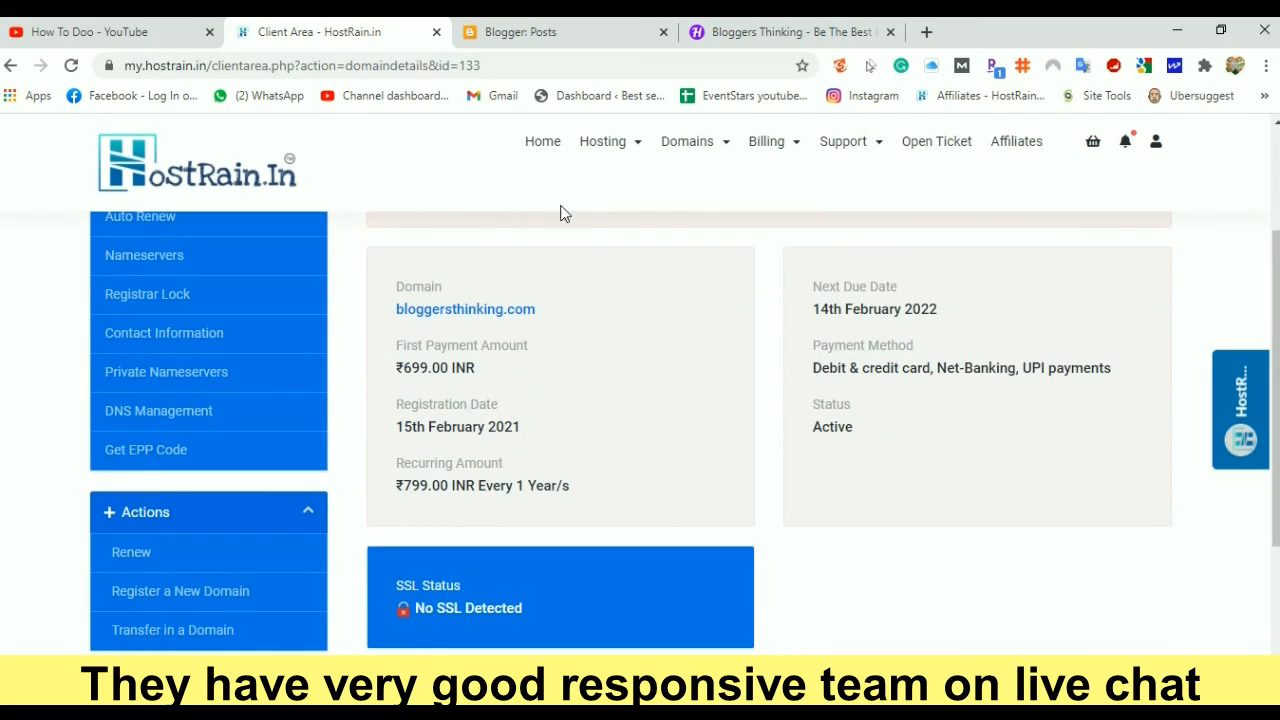
In DNS Management, set the new record type to CNAME (Alias), then switch to Blogger posts
click(155, 420)
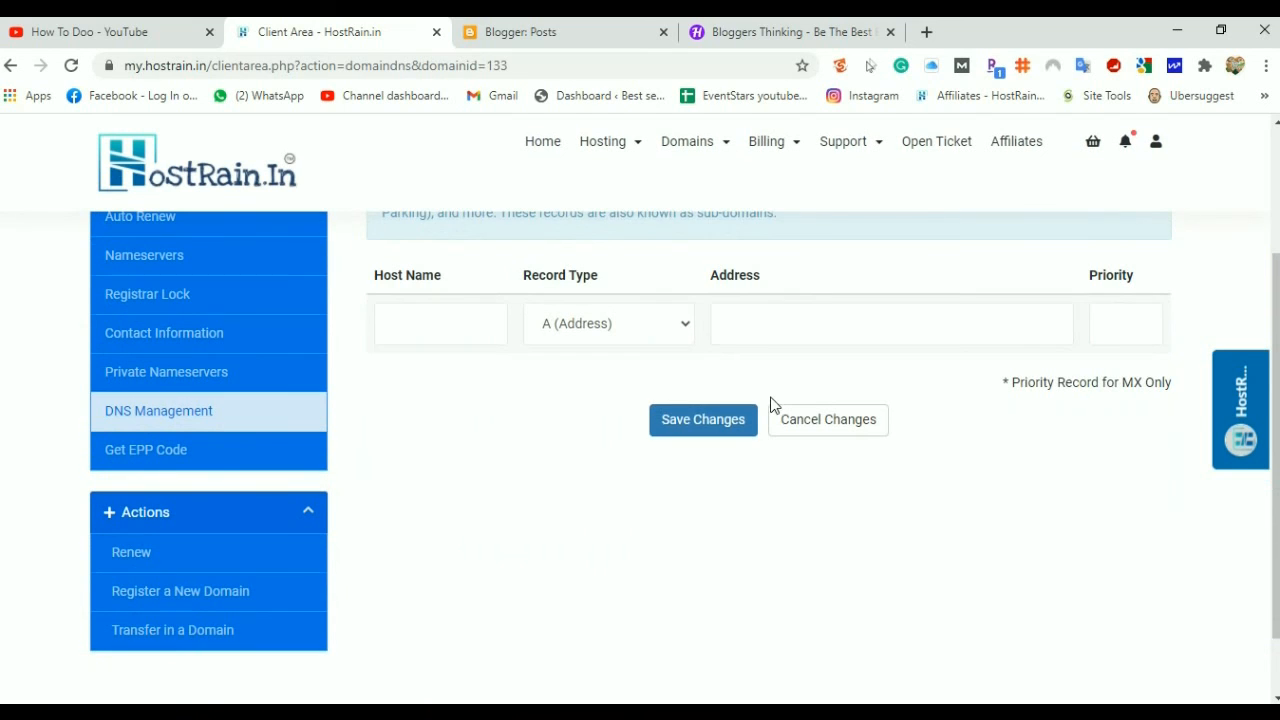
click(585, 325)
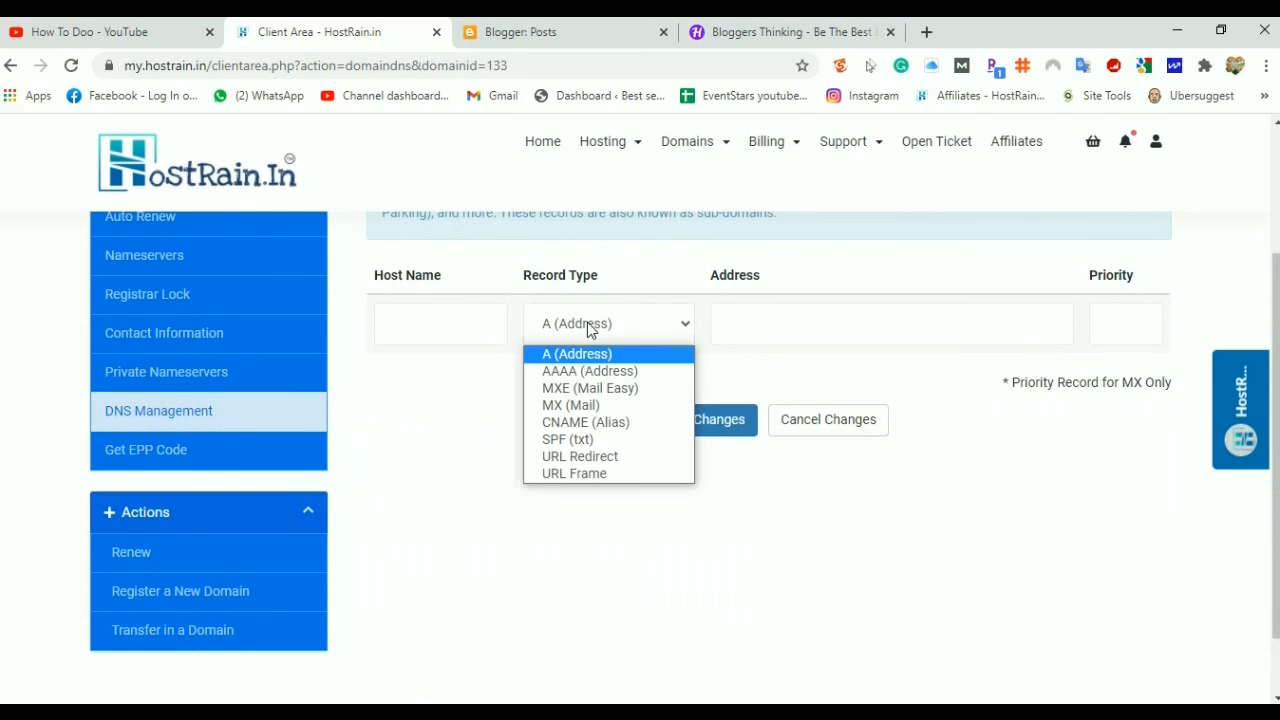
click(586, 424)
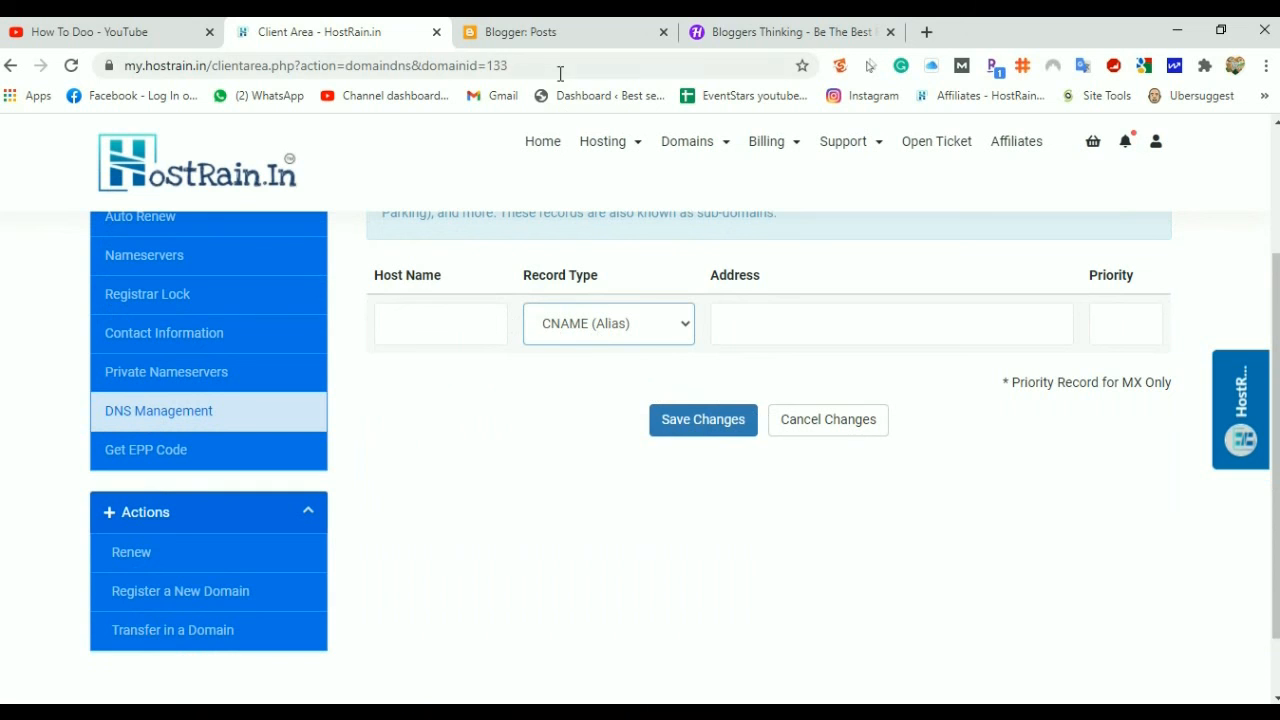
click(551, 32)
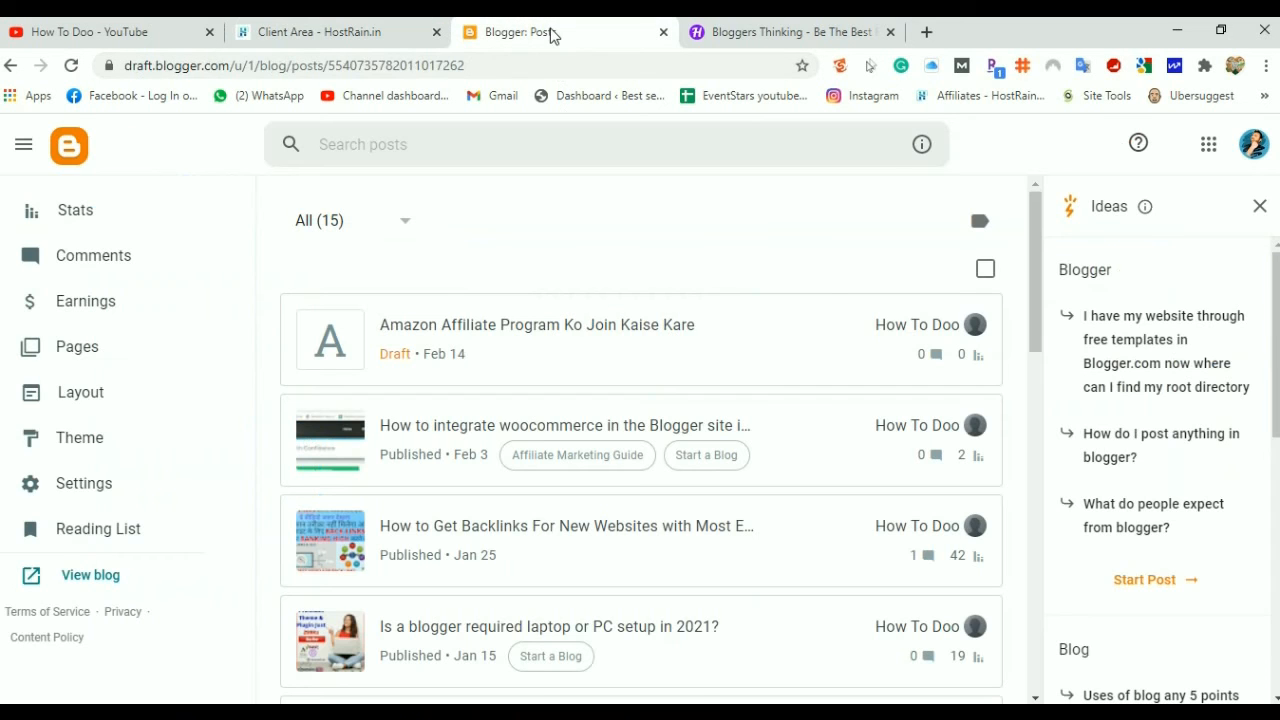
Go to the blog's Settings, scroll down to Publishing, and bring up the Custom domain dialog
click(83, 488)
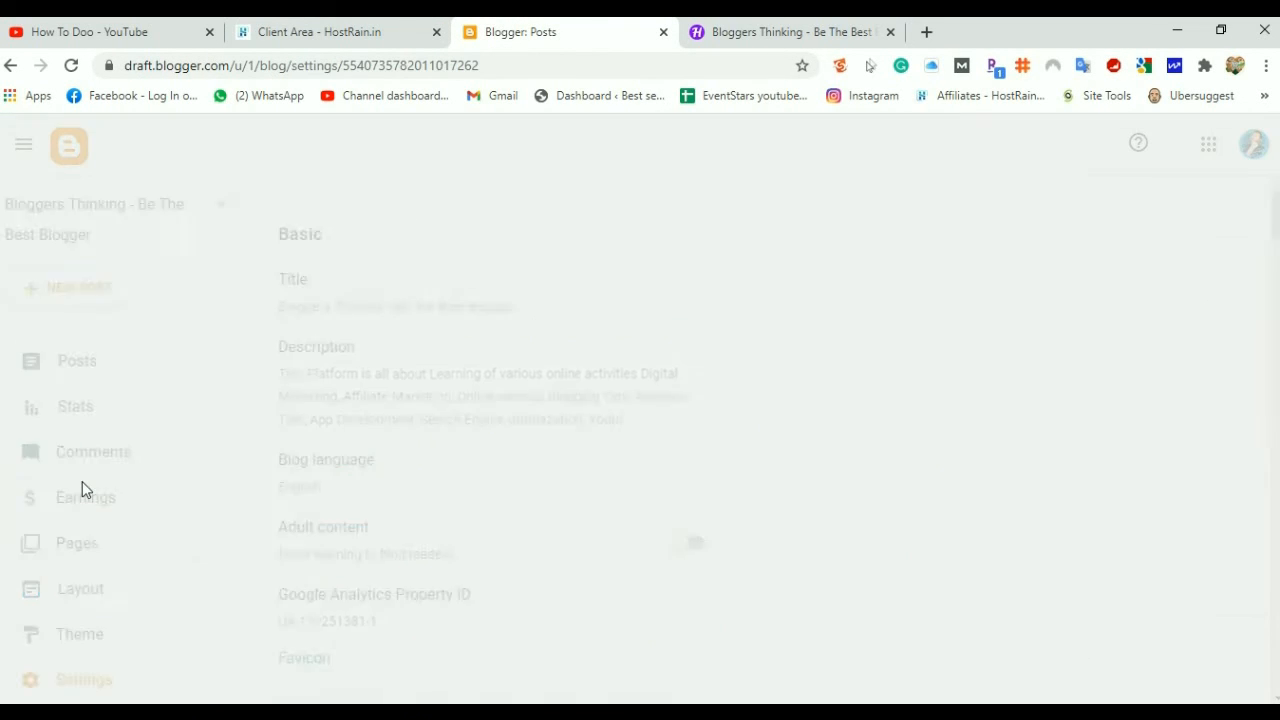
scroll(400, 376, down, 1)
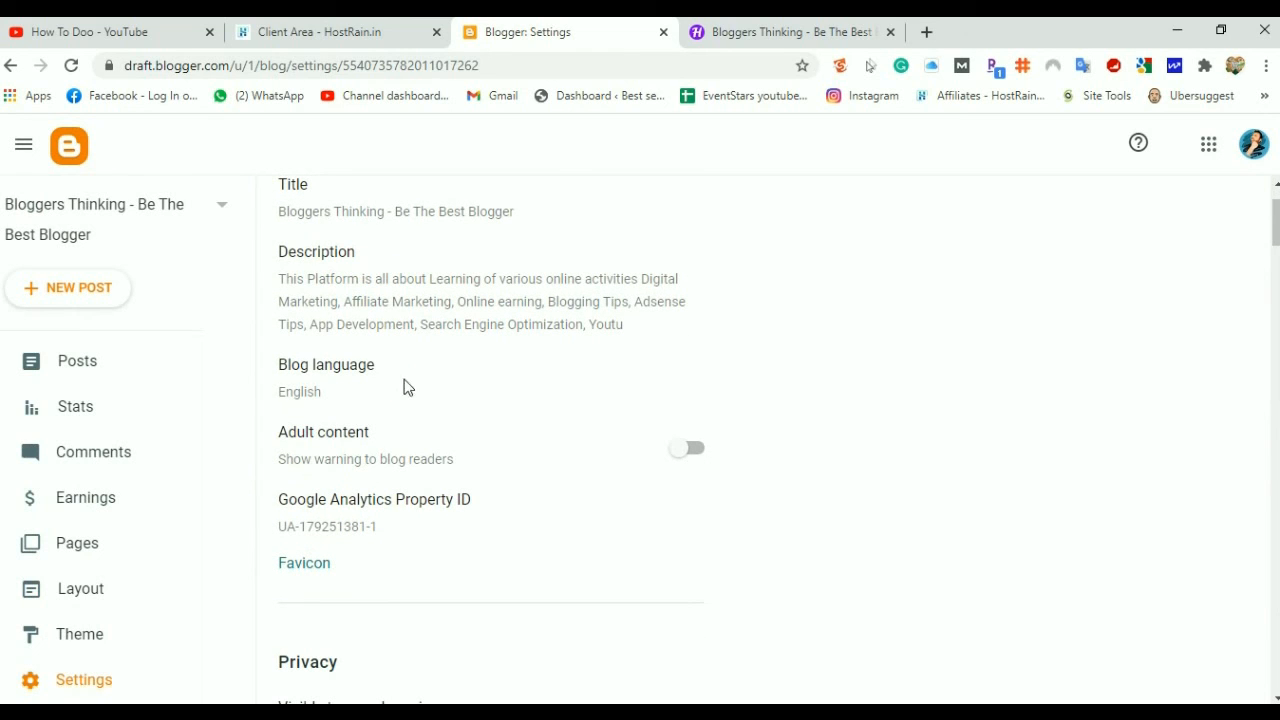
scroll(391, 394, down, 2)
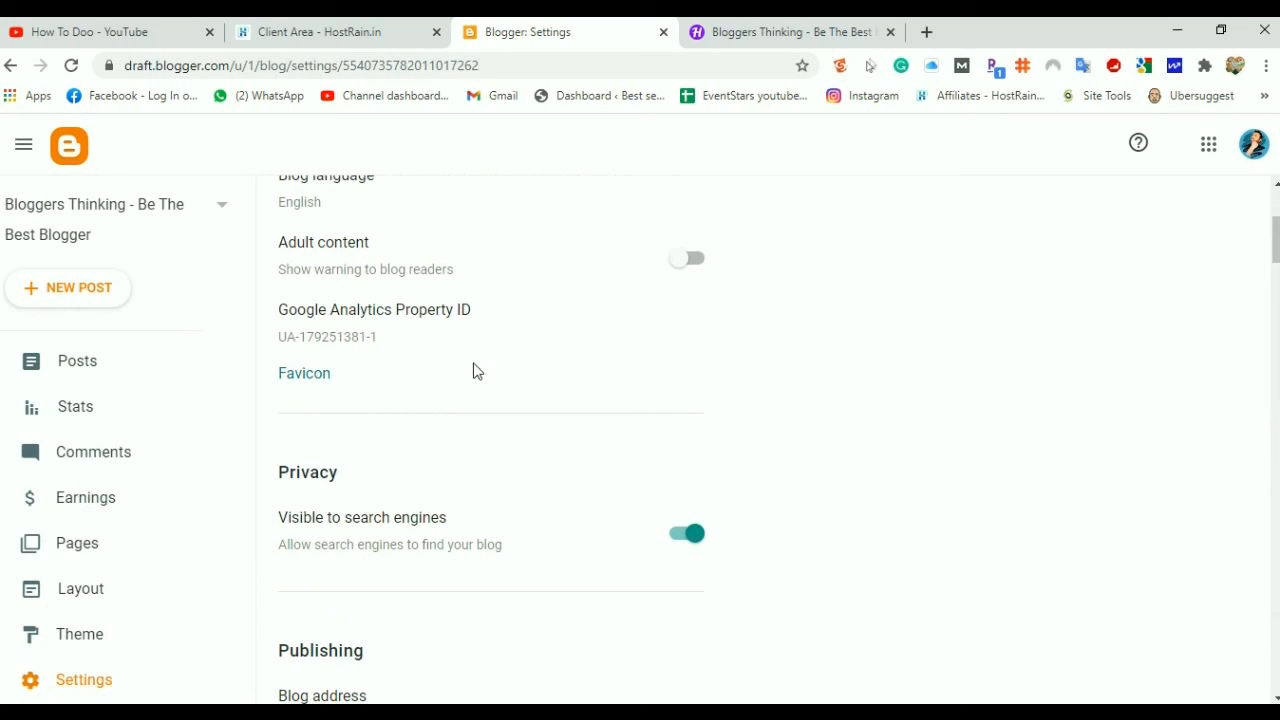
scroll(366, 420, down, 2)
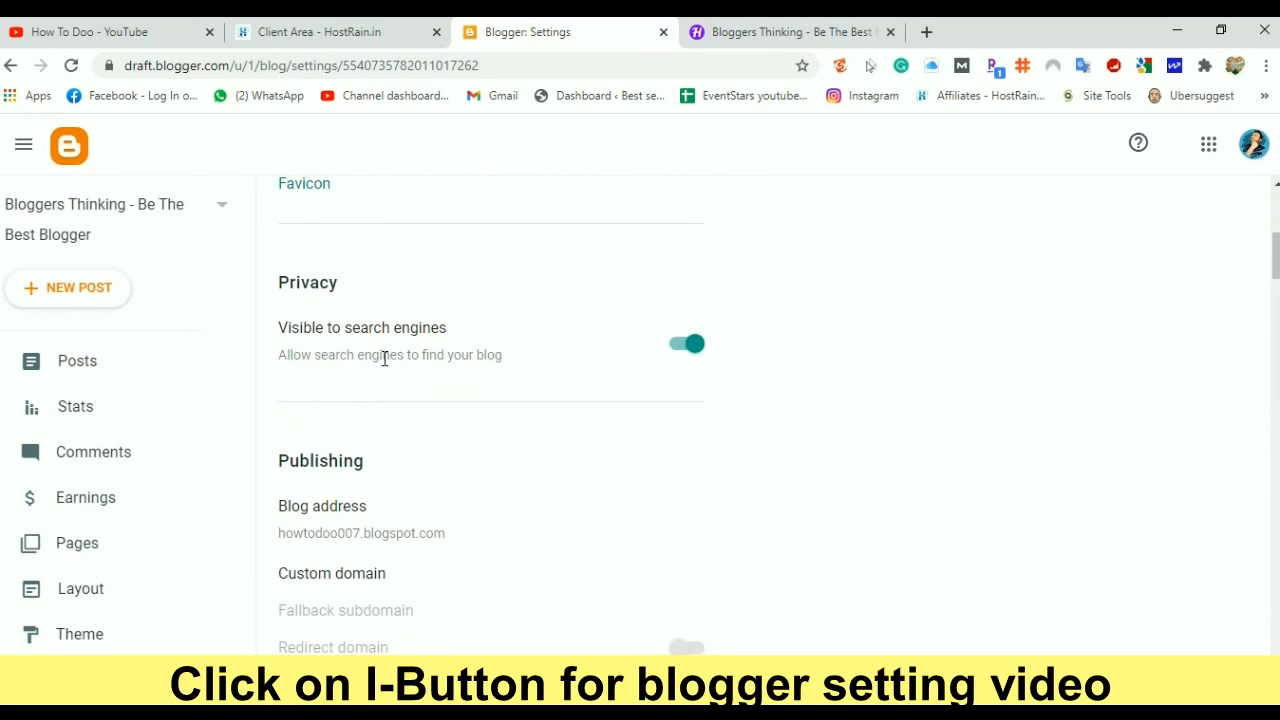
scroll(437, 420, down, 1)
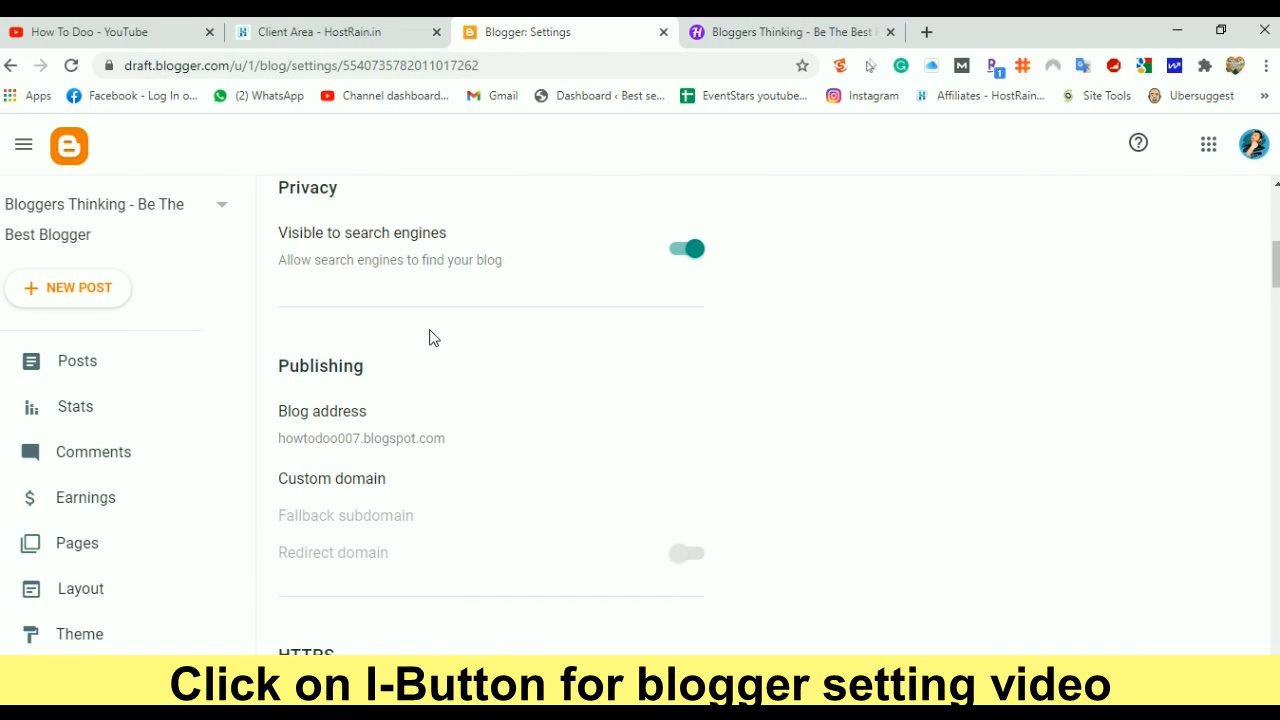
scroll(430, 340, down, 1)
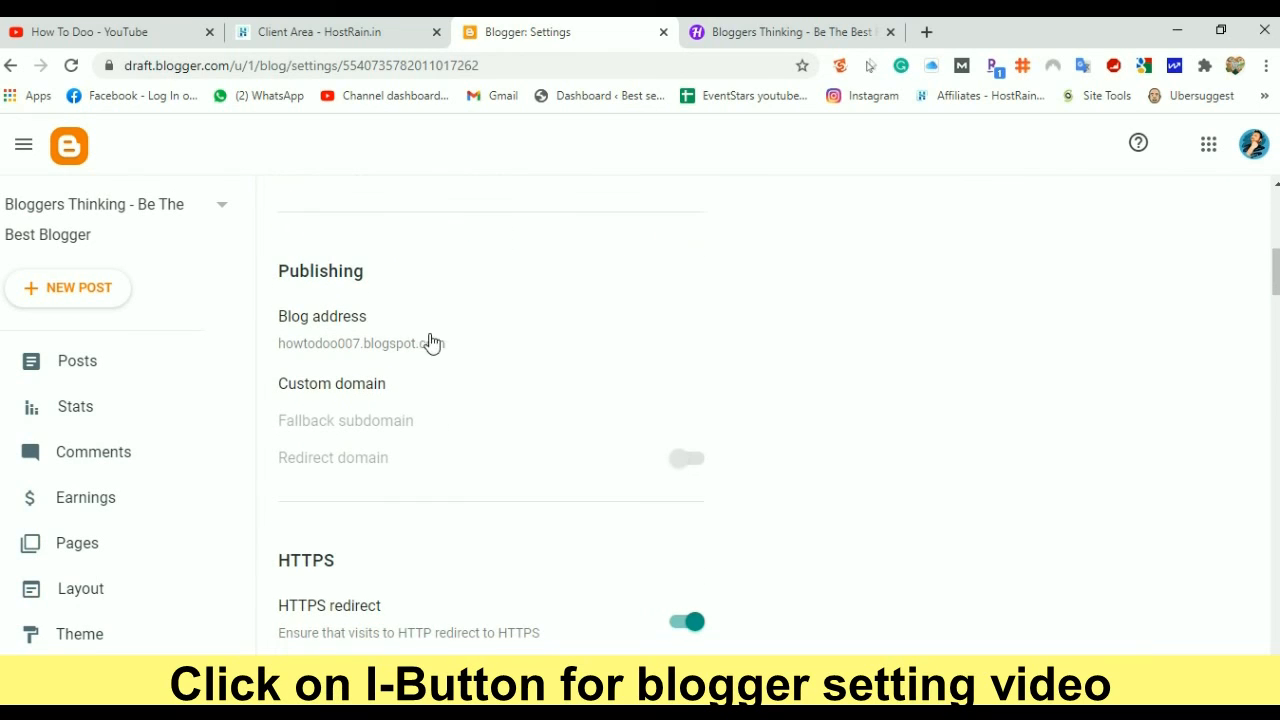
click(343, 388)
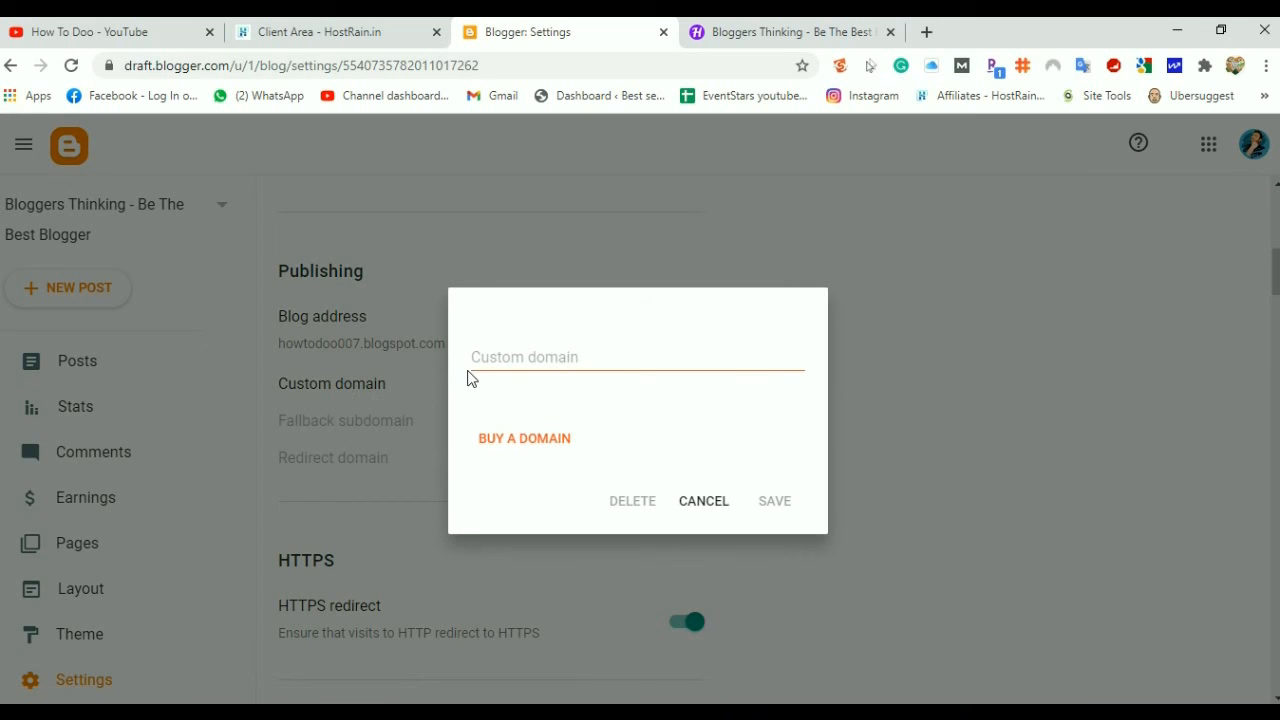
click(501, 360)
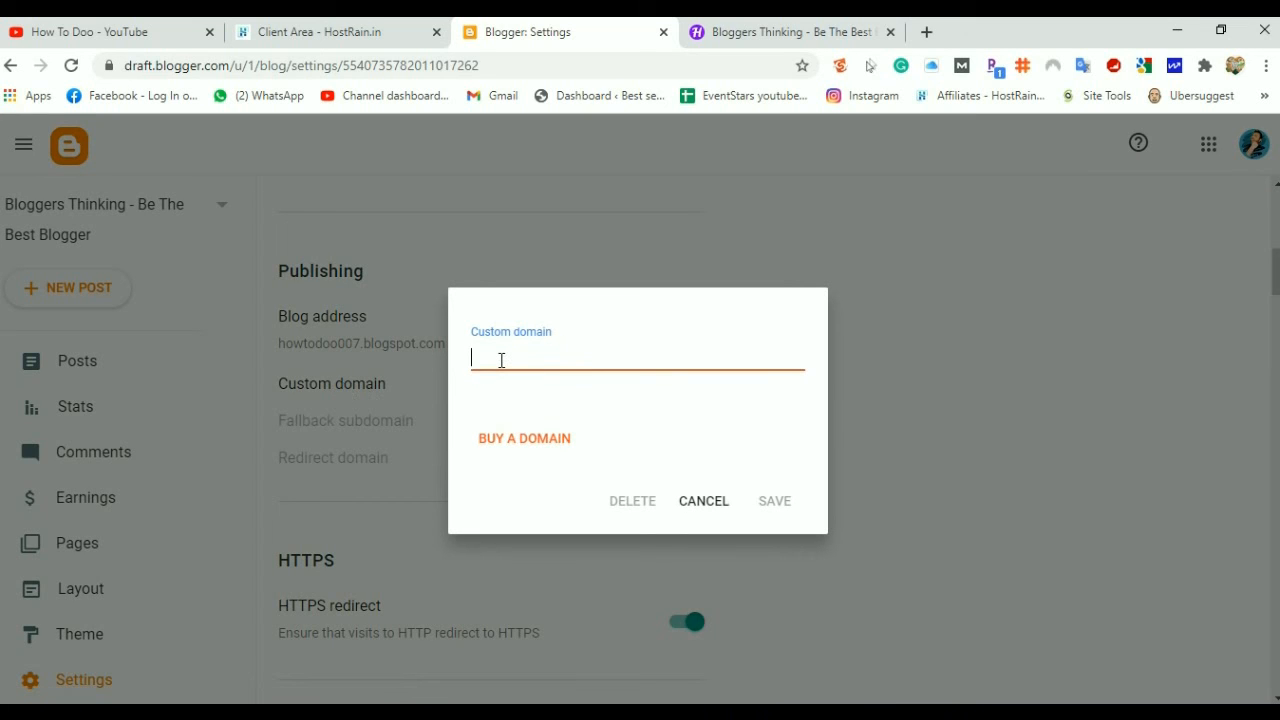
text(www.bloggersthin)
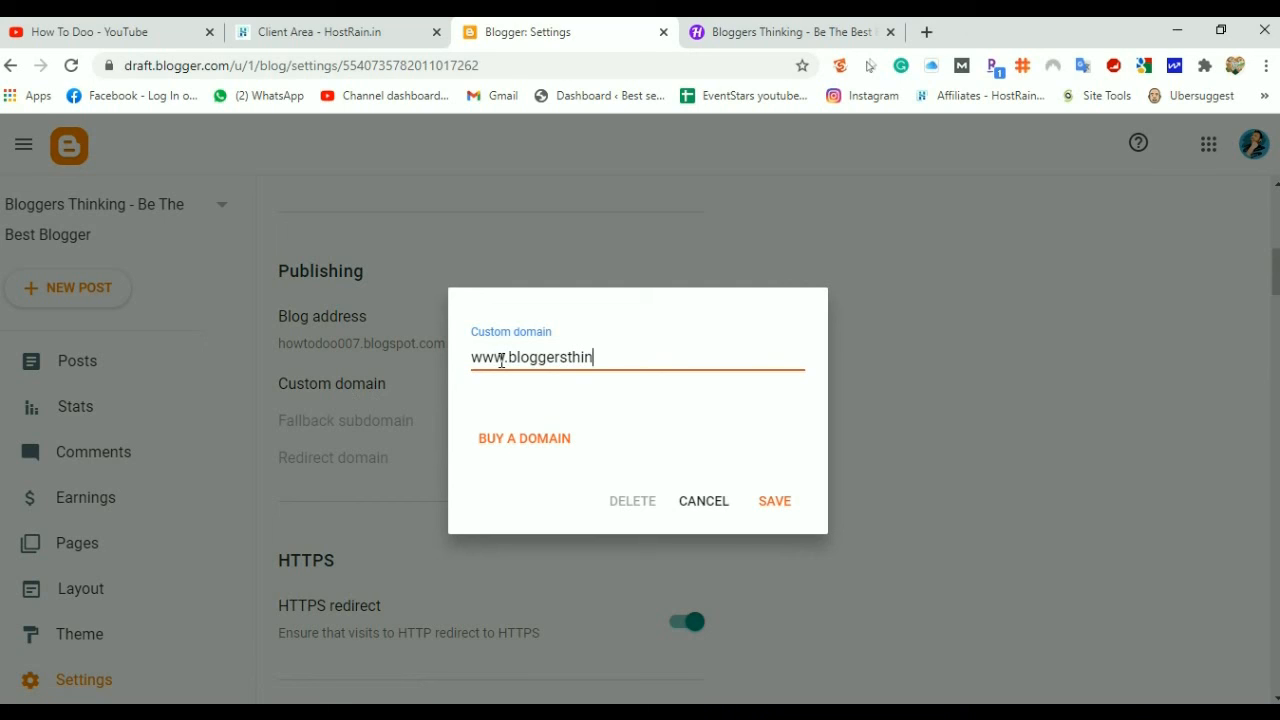
text(king.com)
click(773, 503)
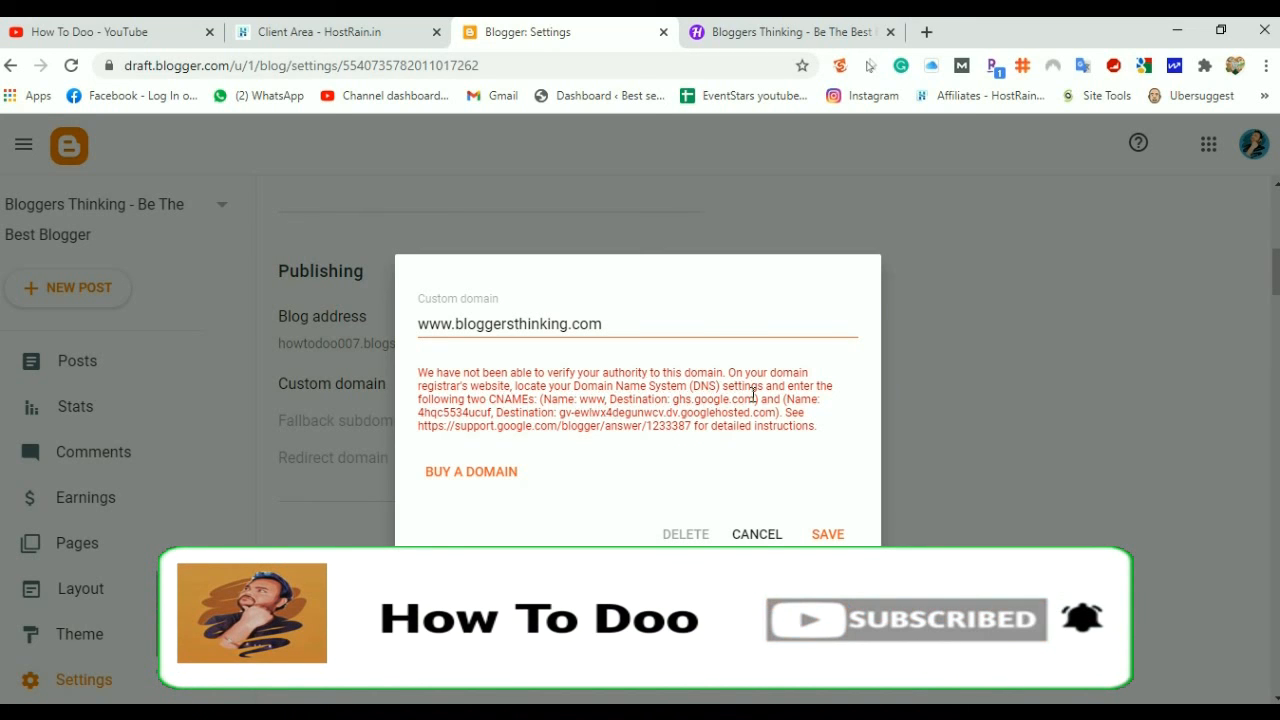
drag(749, 397, 673, 399)
key(ctrl+c)
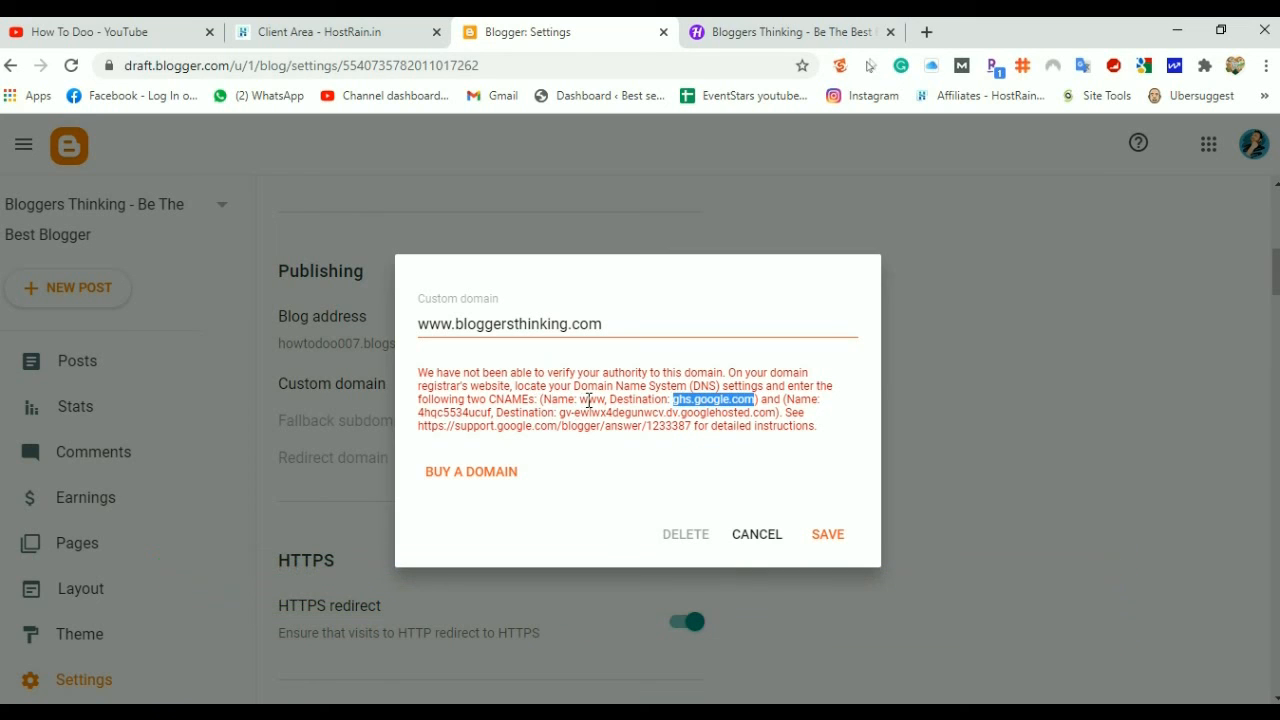
In HostRain, save a www CNAME record pointing to ghs.google.com
click(358, 32)
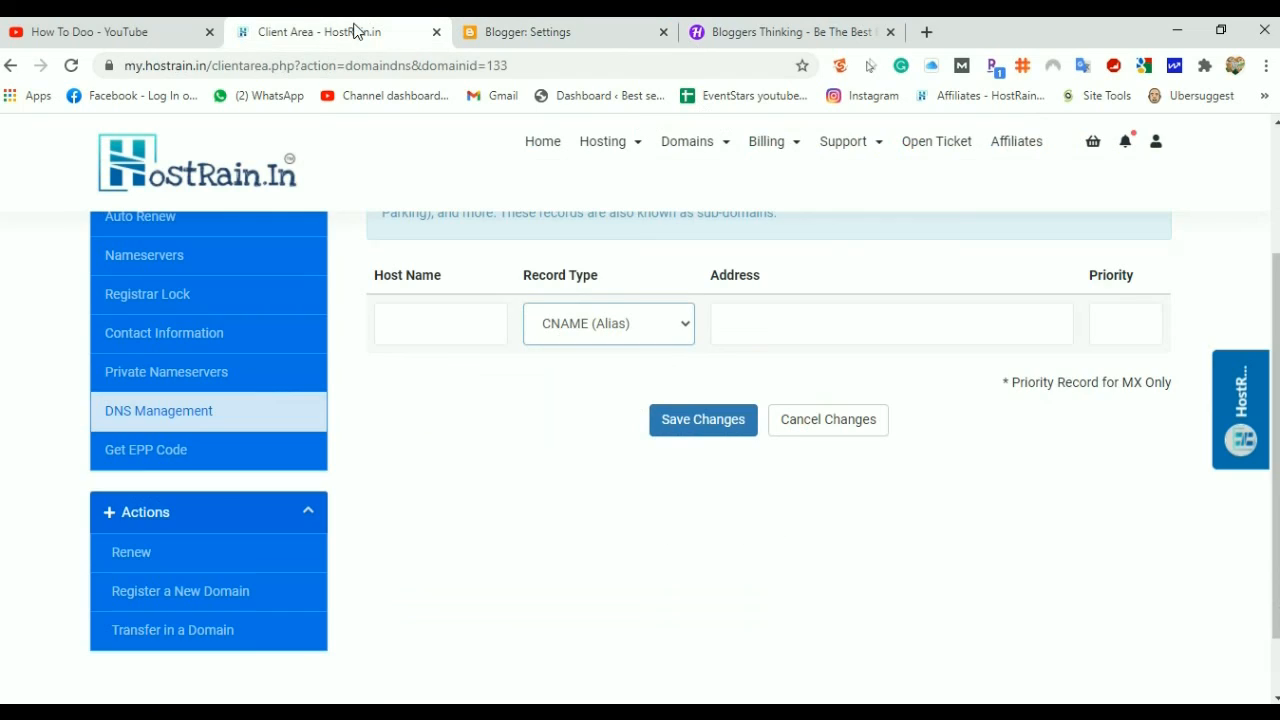
click(429, 331)
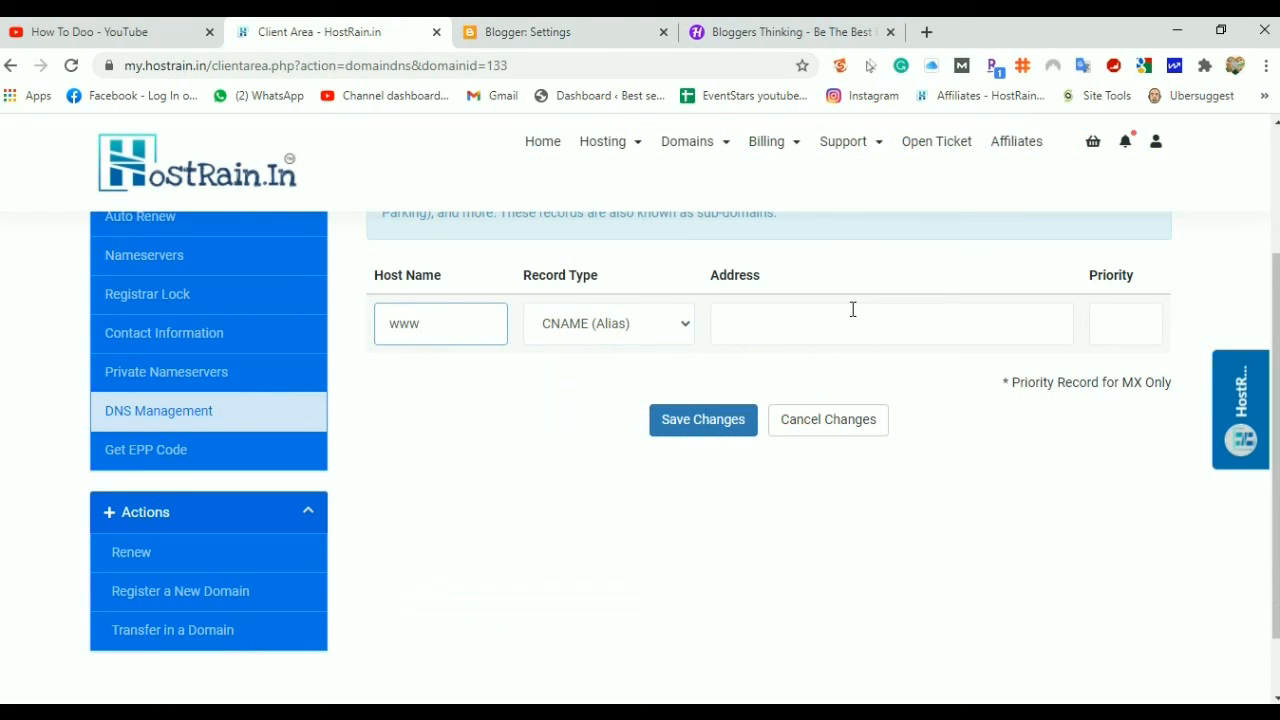
click(743, 326)
key(ctrl+v)
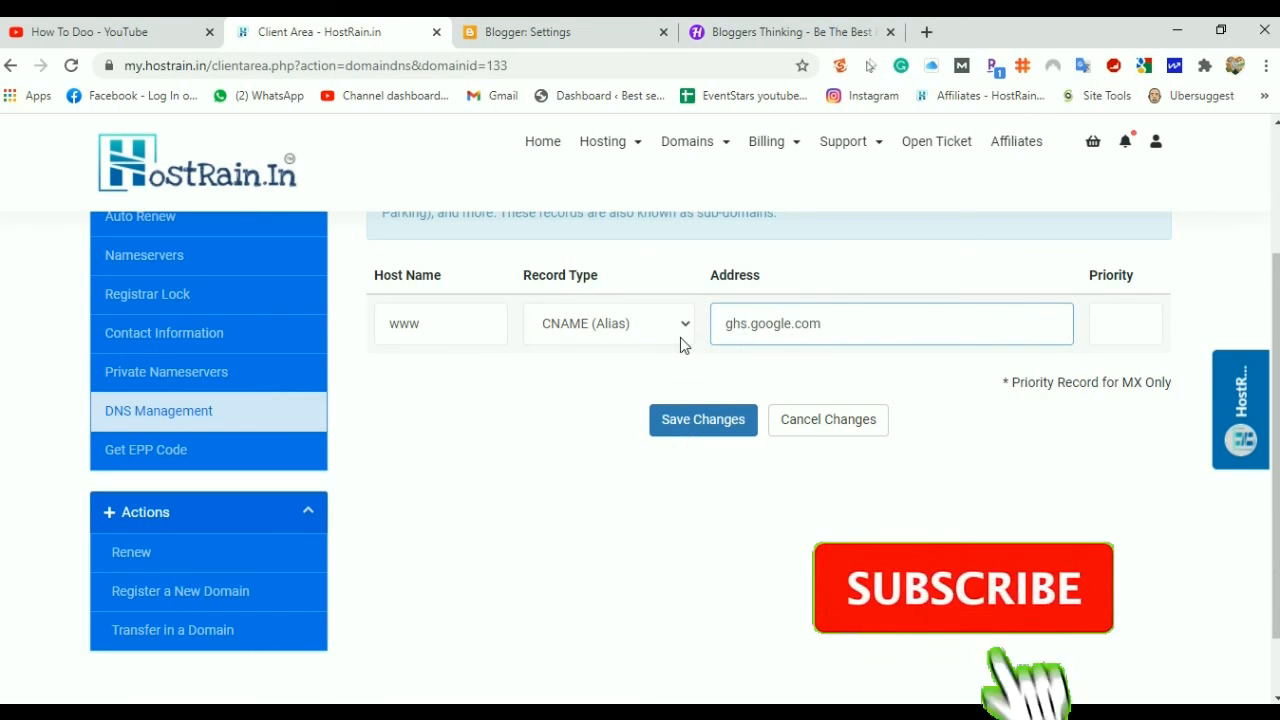
click(697, 421)
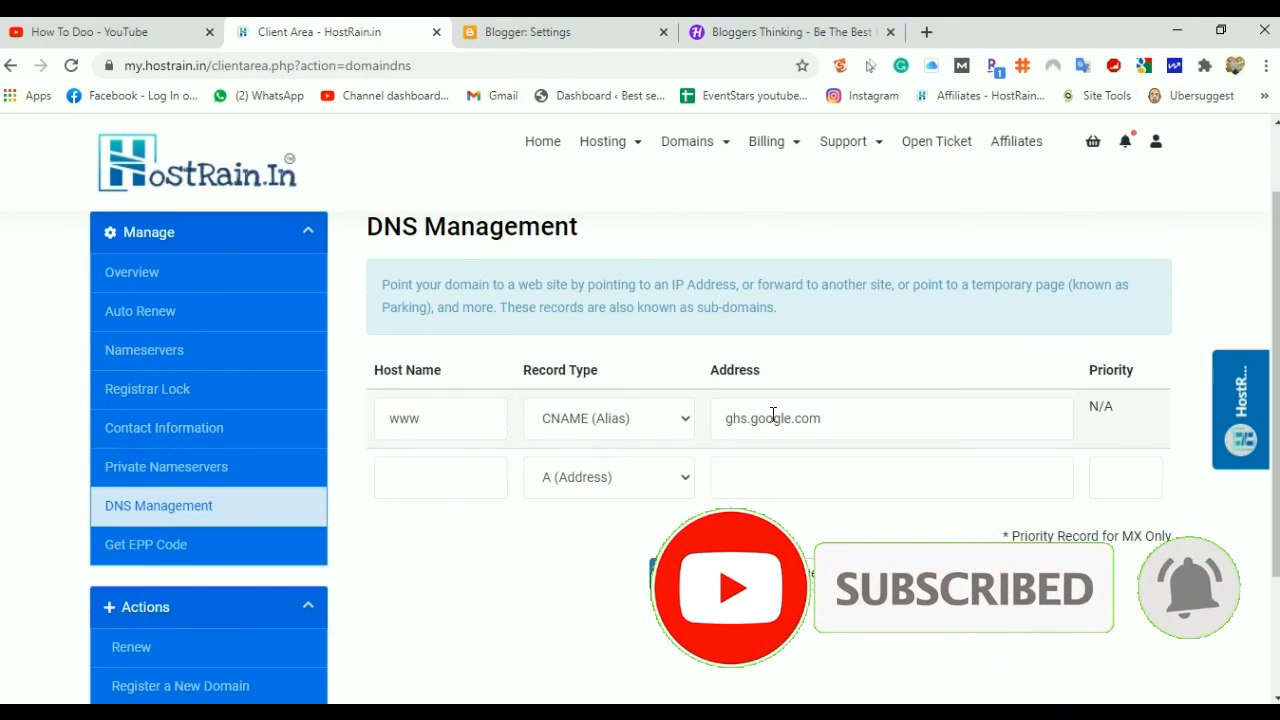
Set the next DNS row's type to CNAME (Alias), then return to Blogger
click(680, 483)
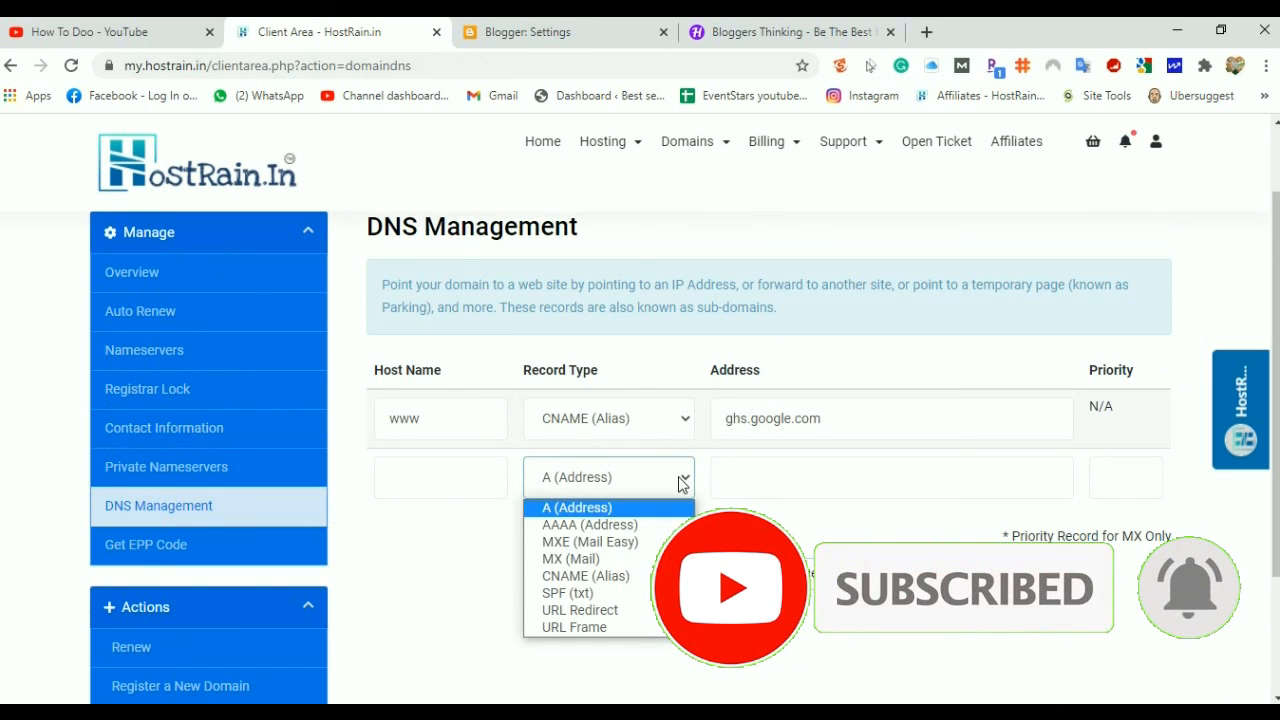
click(578, 578)
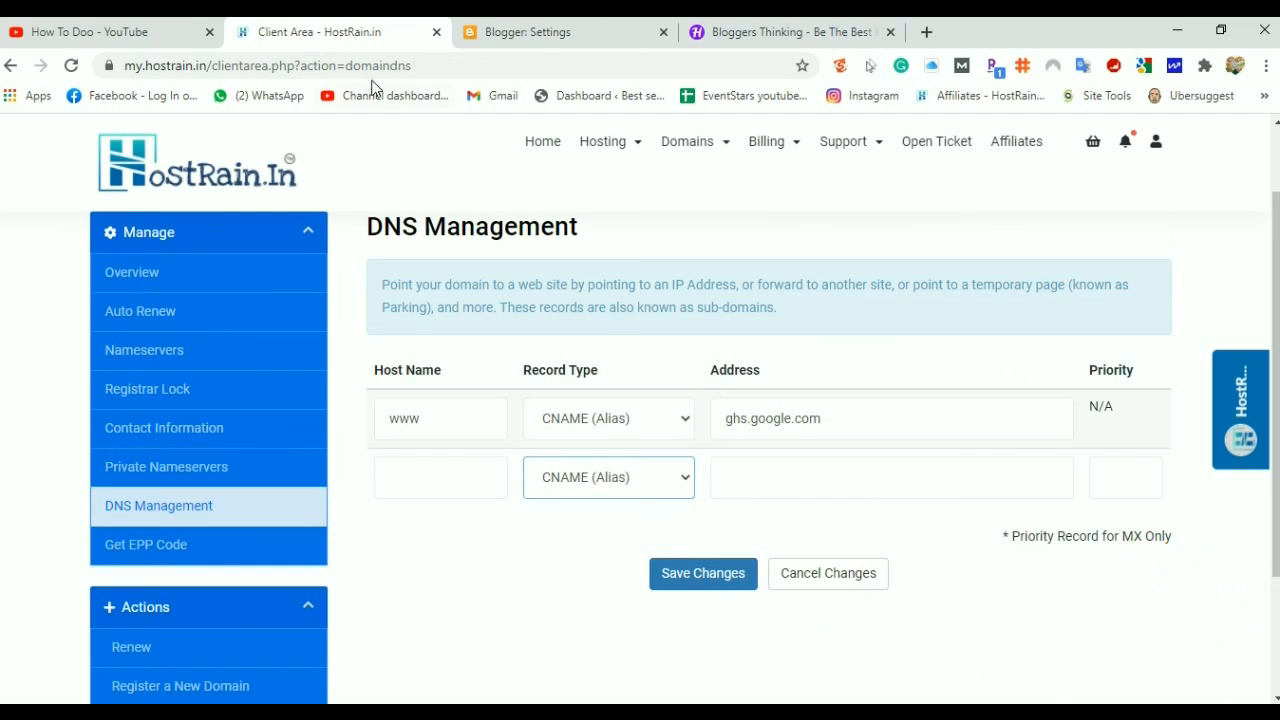
click(590, 30)
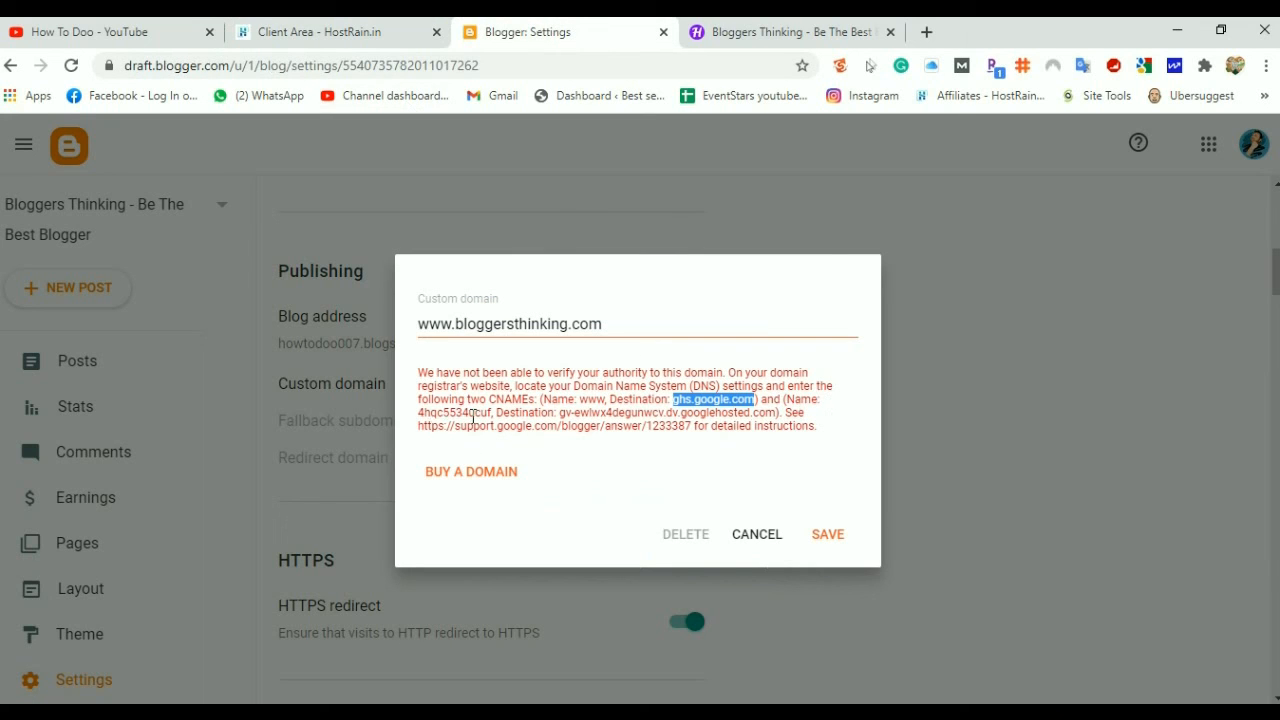
Copy Blogger's verification name into the second CNAME row's Host Name in HostRain
drag(488, 412, 422, 418)
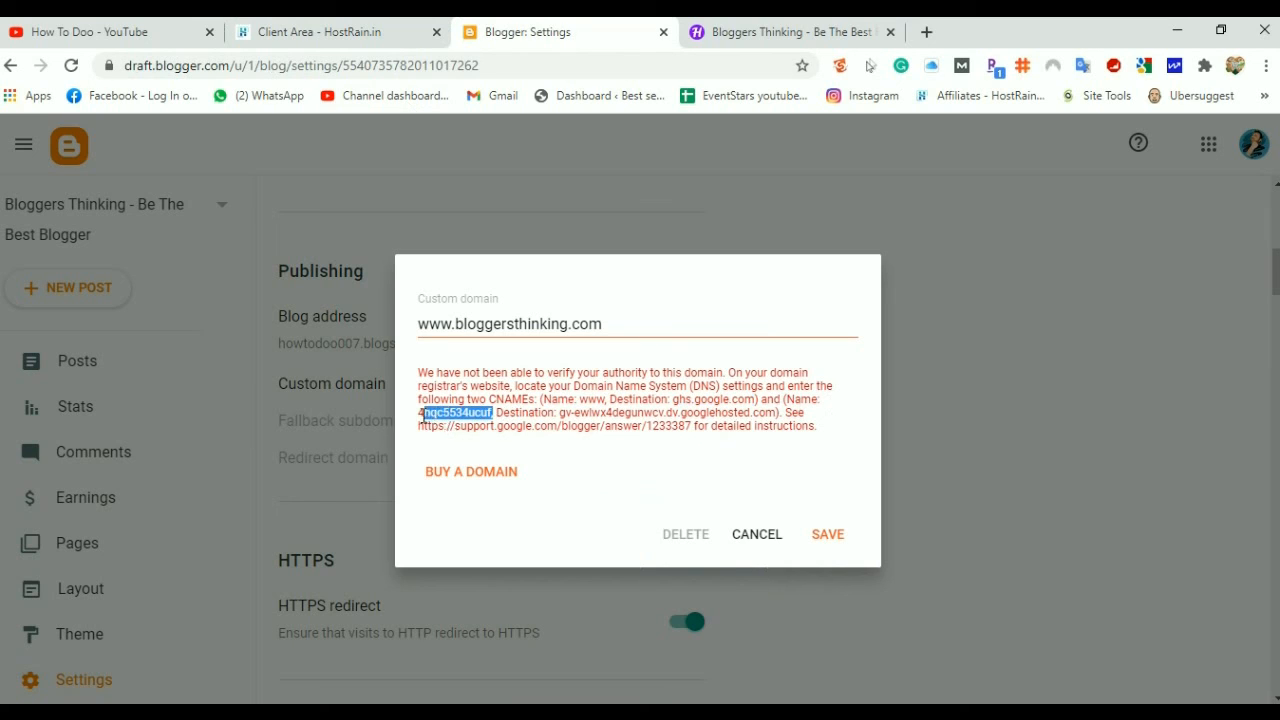
click(400, 32)
click(466, 478)
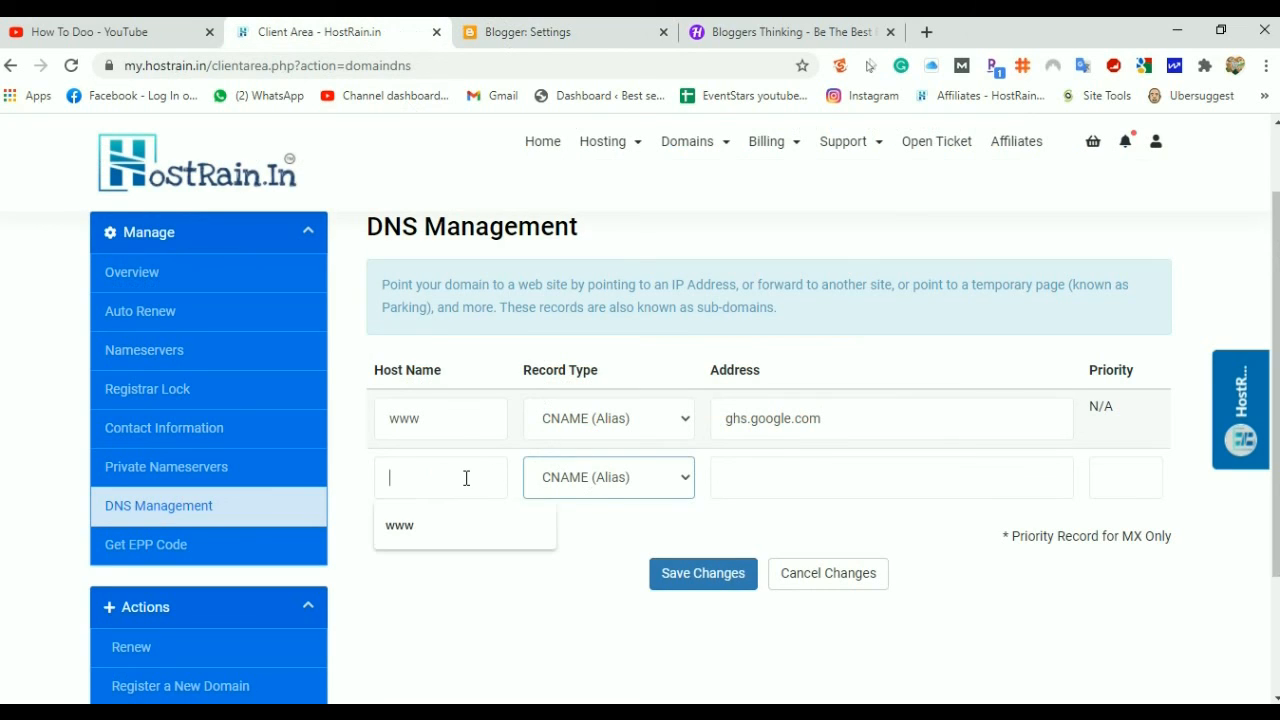
text(4hqc5534ucuf,)
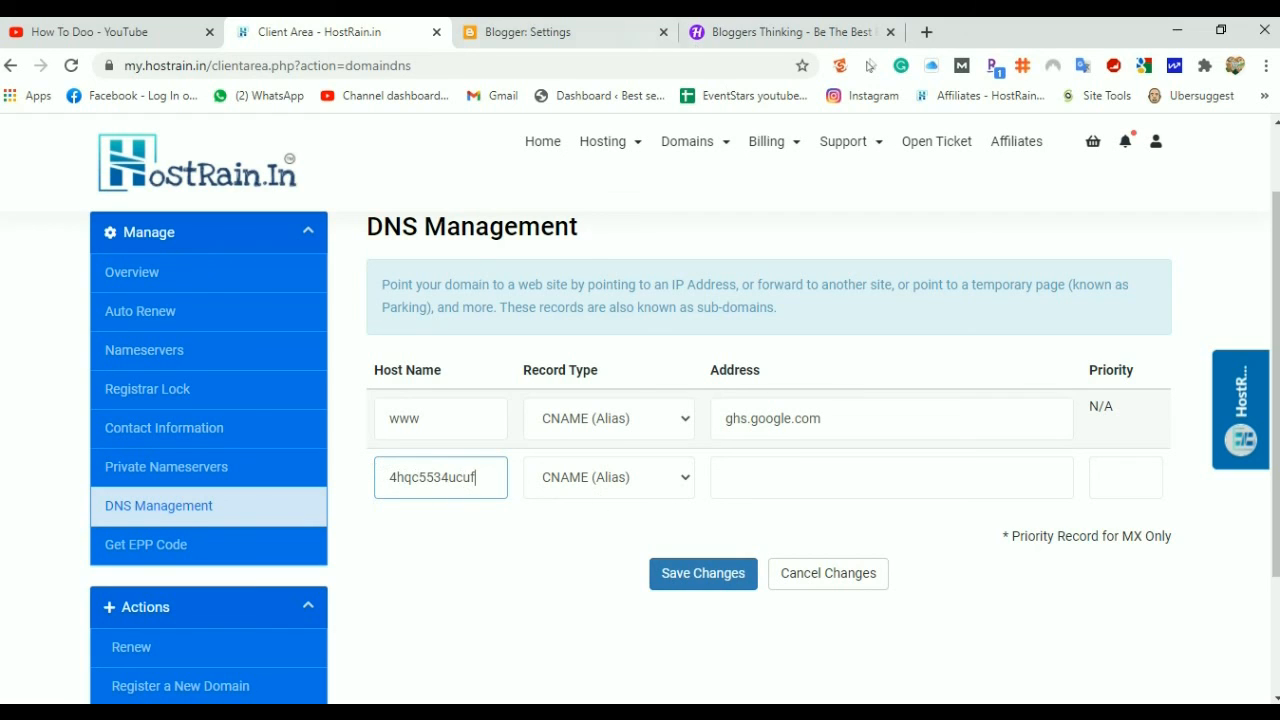
Copy the googlehosted.com destination into the second row's Address and save the DNS records
click(568, 32)
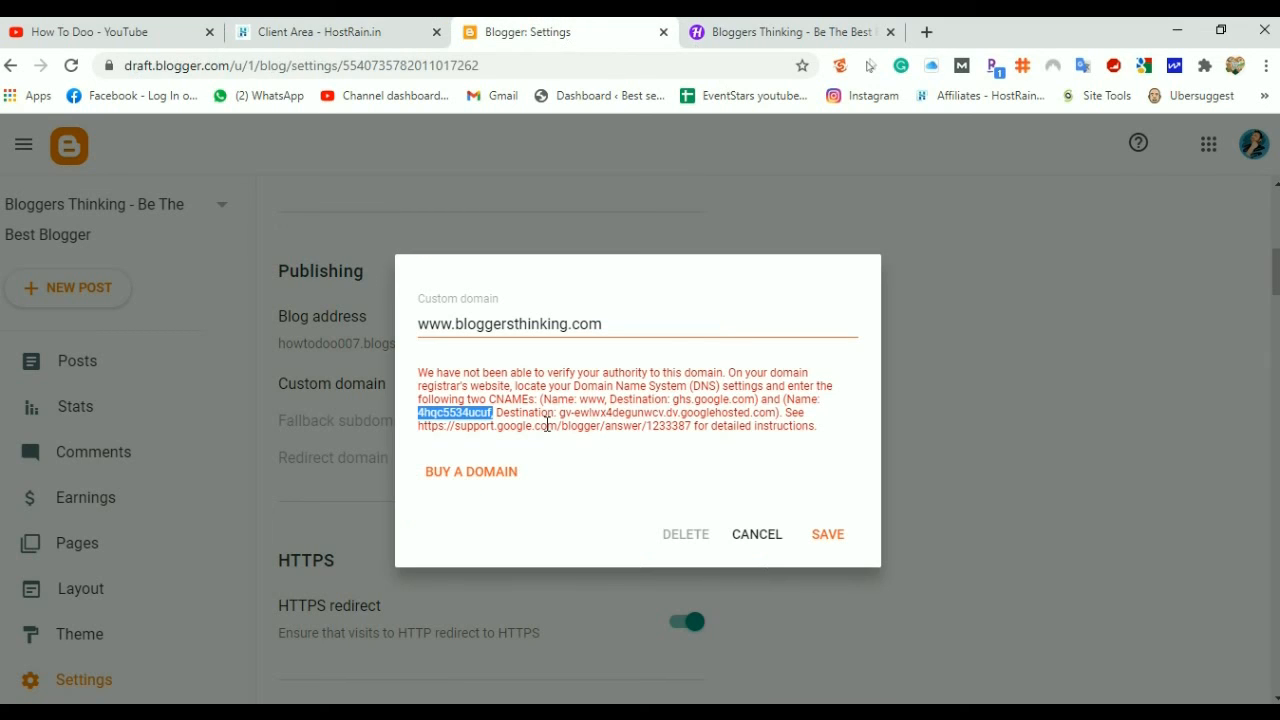
drag(560, 412, 766, 416)
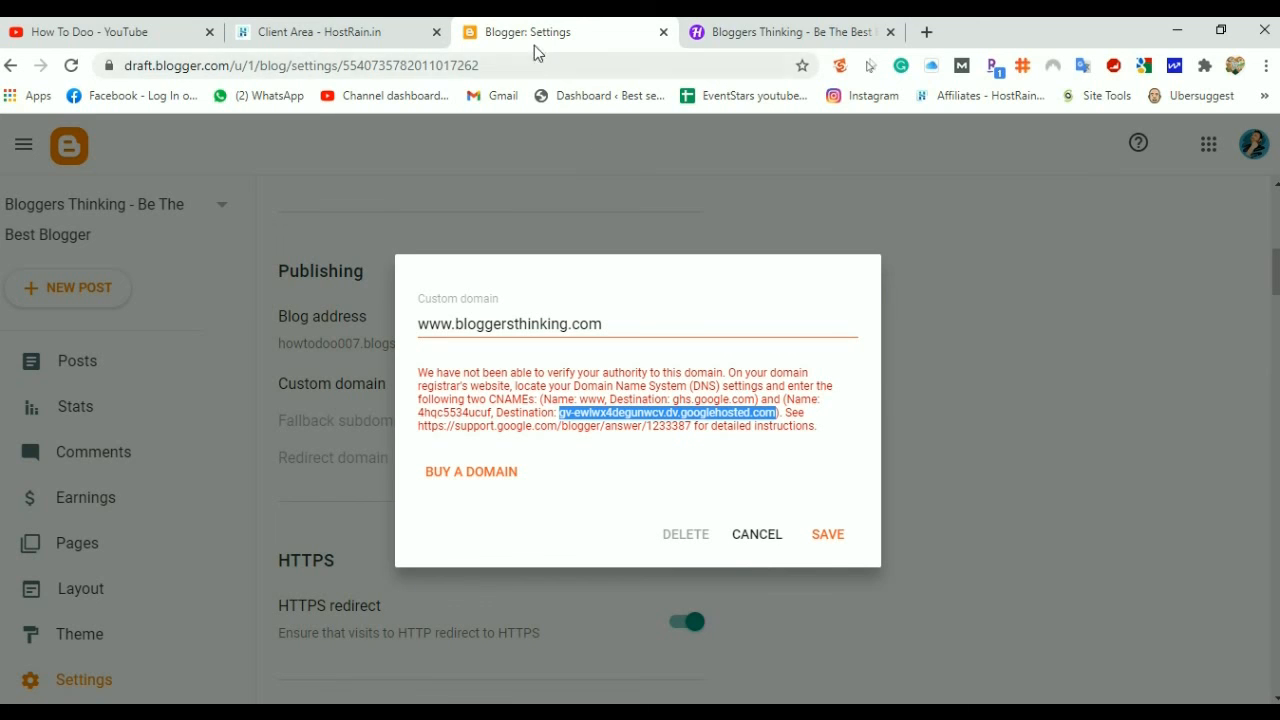
click(357, 34)
click(772, 481)
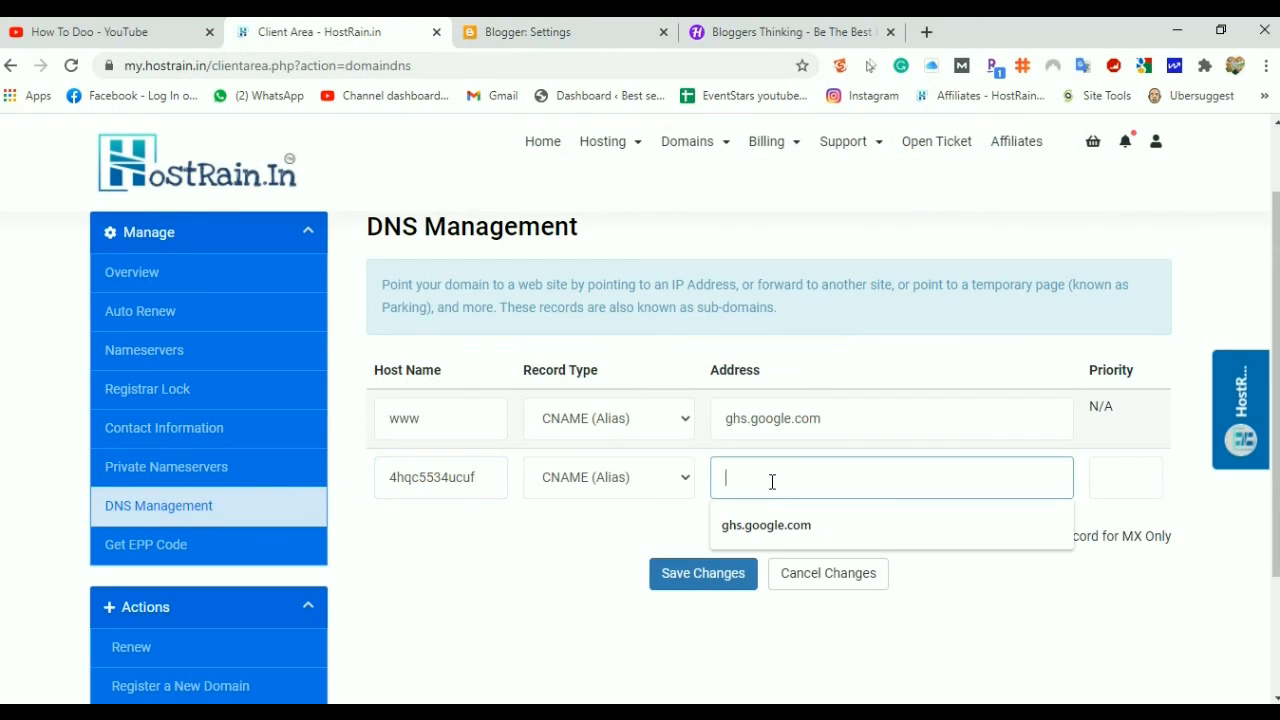
text(gv-ewlwx4degunwcv.dv.googlehosted.com)
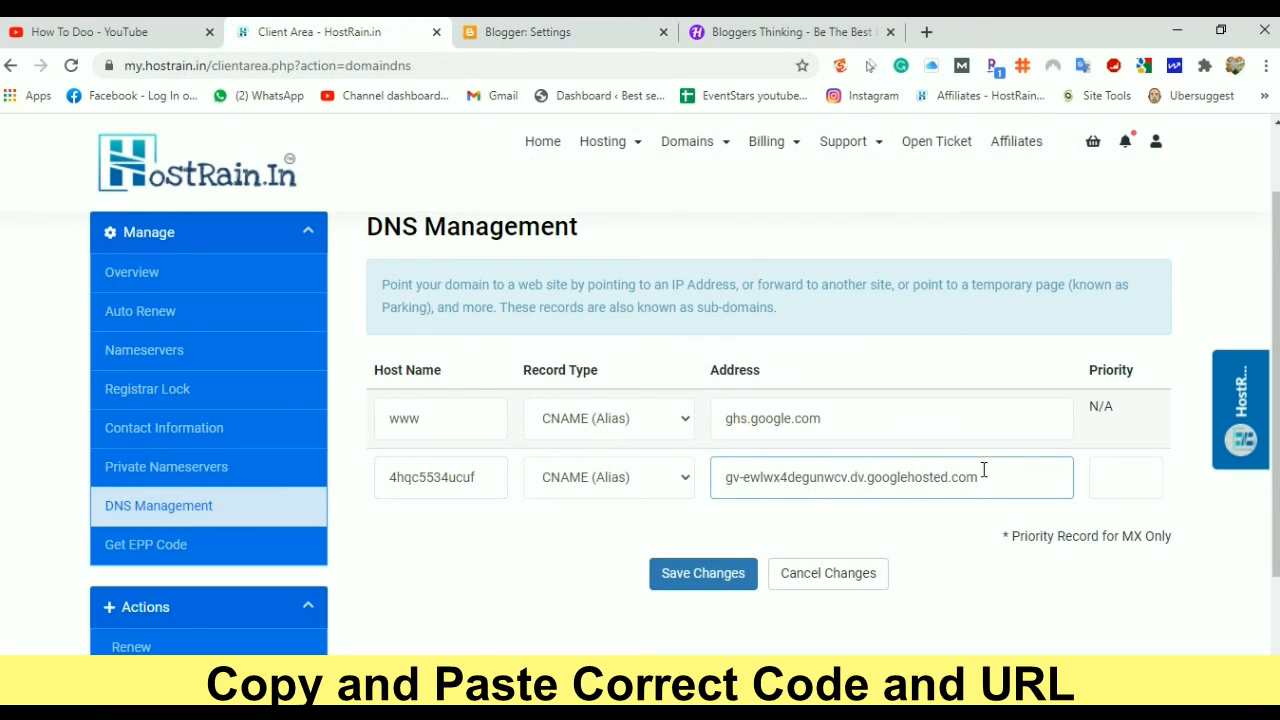
click(707, 578)
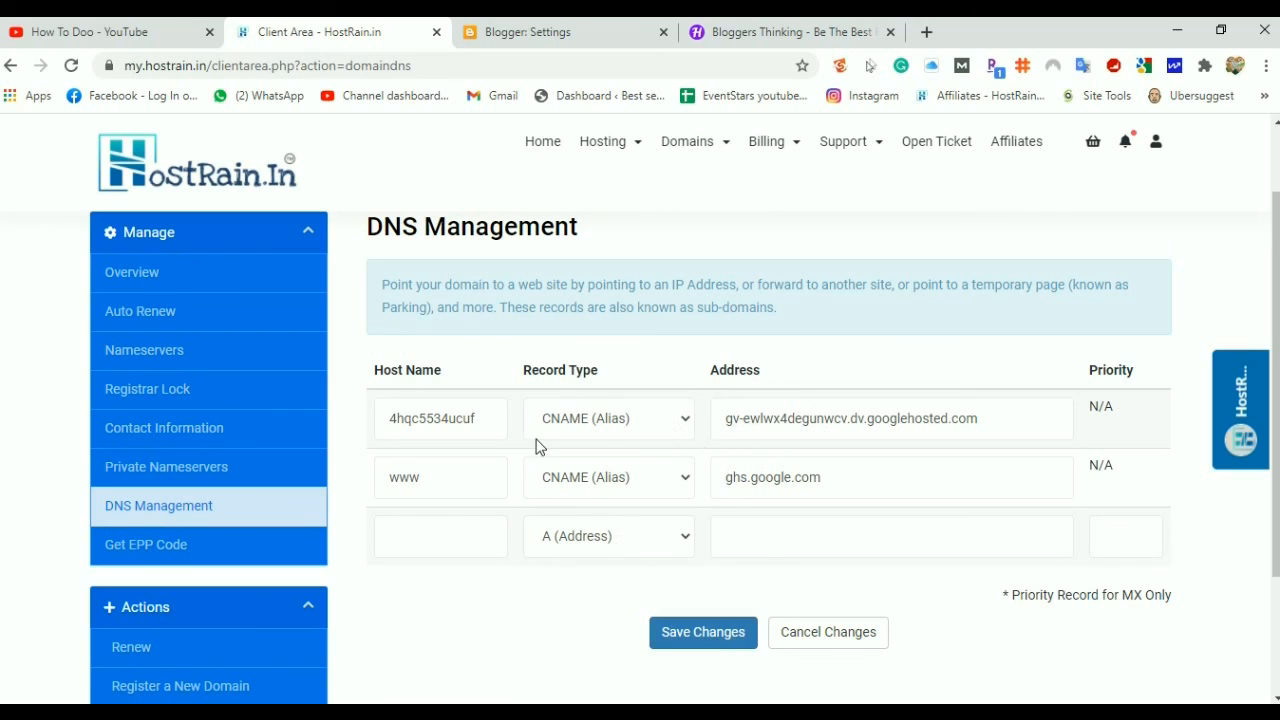
Copy the support.google.com link from Blogger's custom domain error and open a new browser tab
click(495, 40)
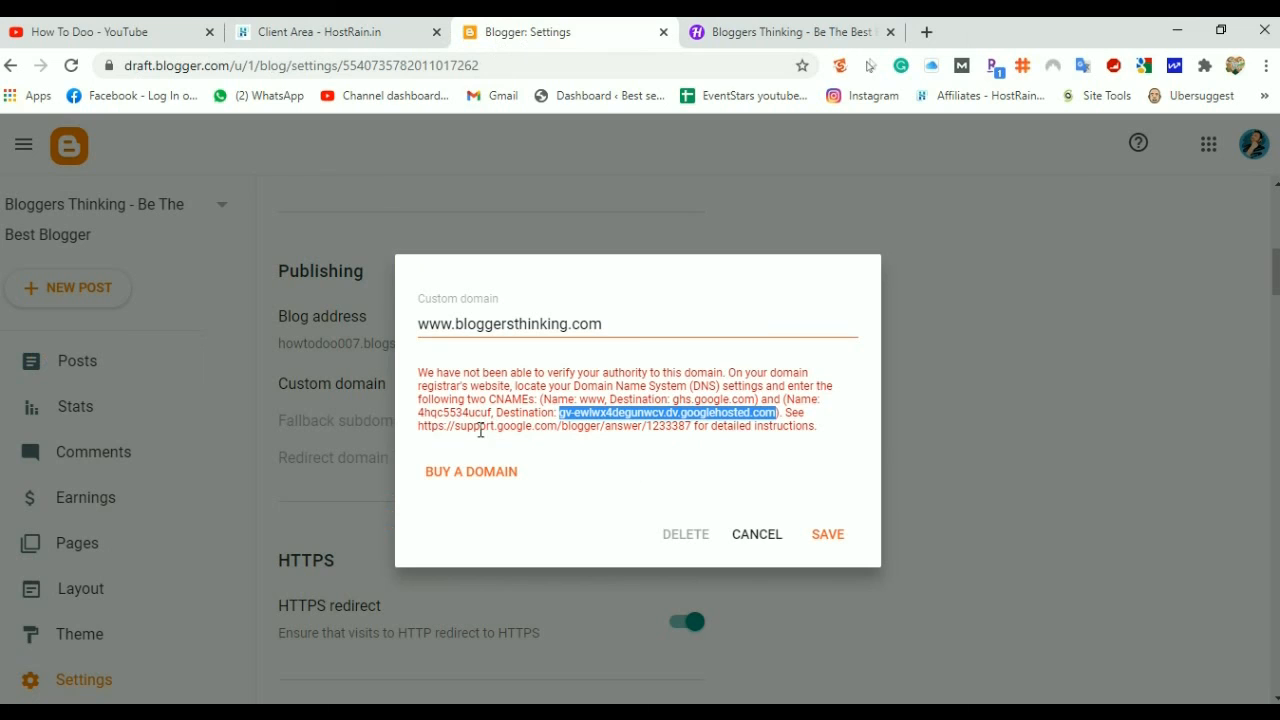
drag(420, 425, 608, 444)
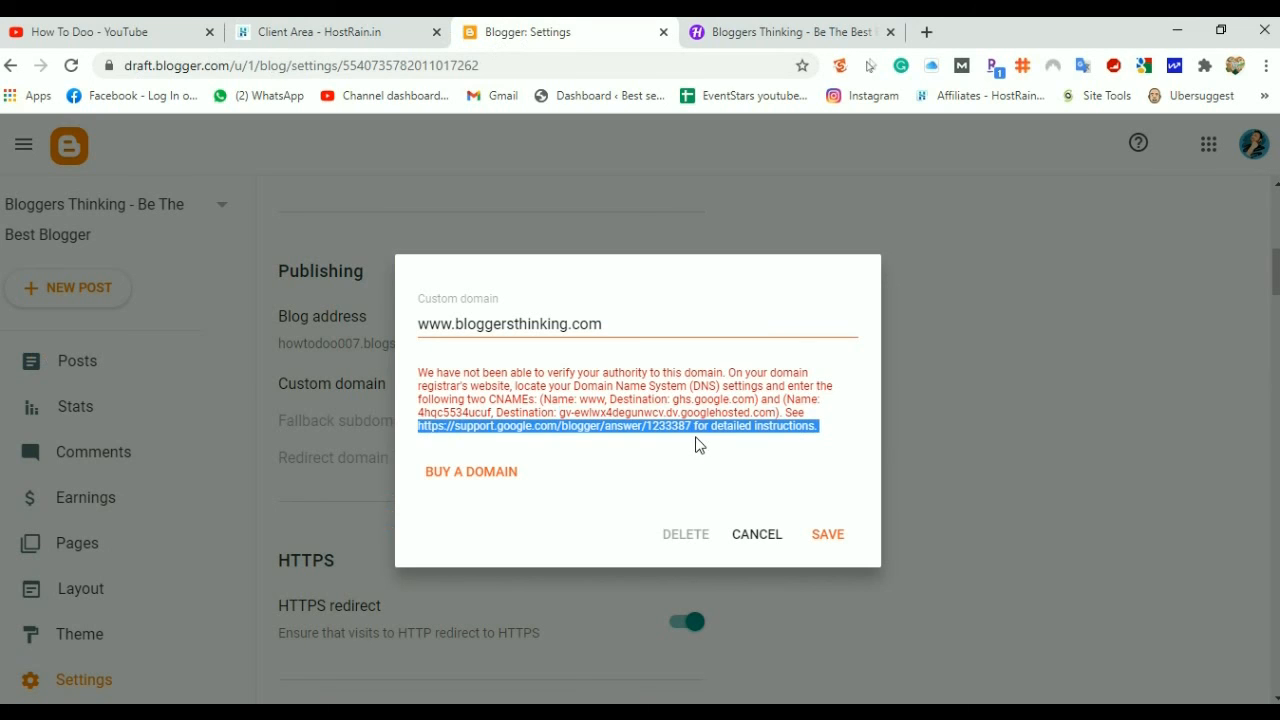
drag(697, 444, 693, 424)
key(ctrl+c)
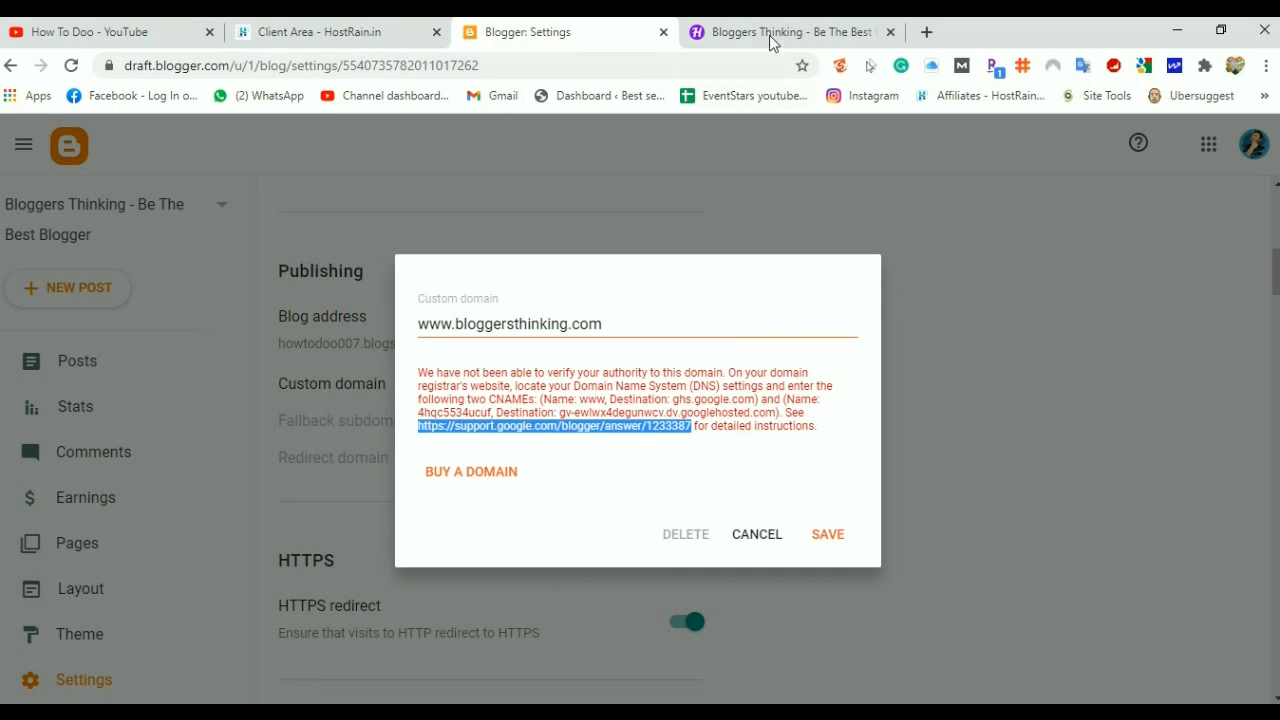
click(928, 35)
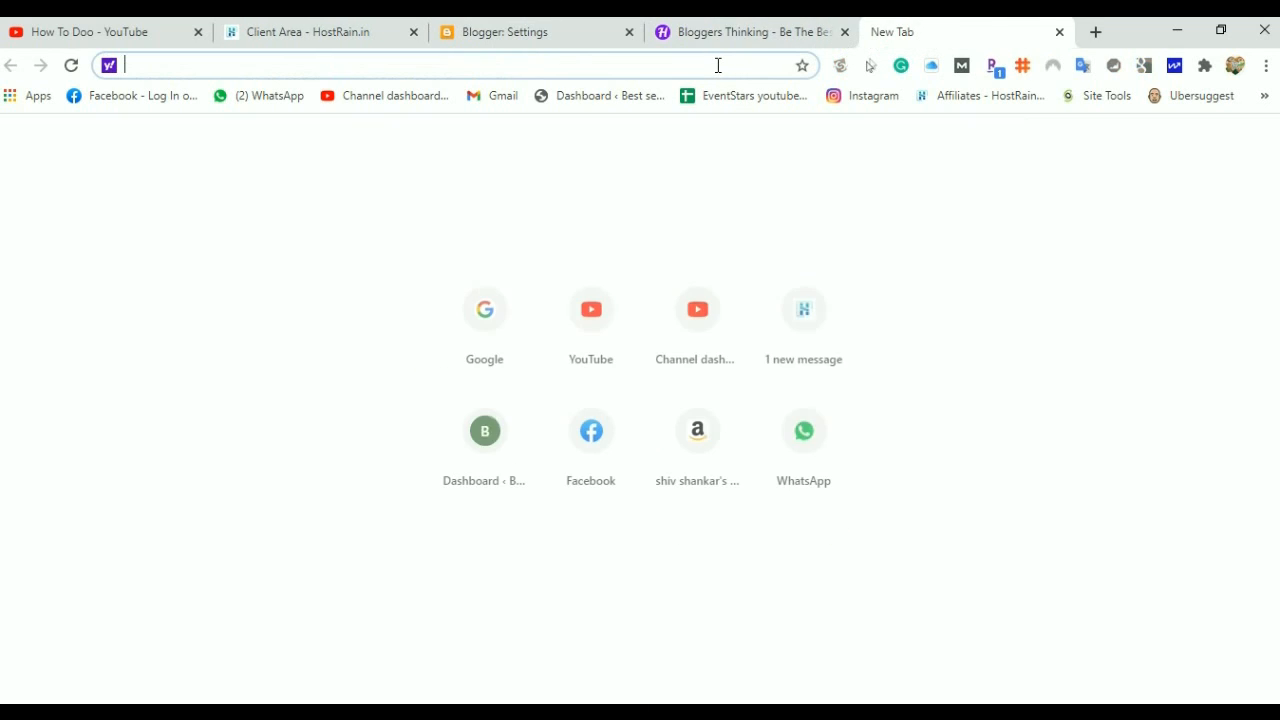
Load the Blogger Help 'Set up a custom domain' article from the copied link
key(ctrl+v)
key(Return)
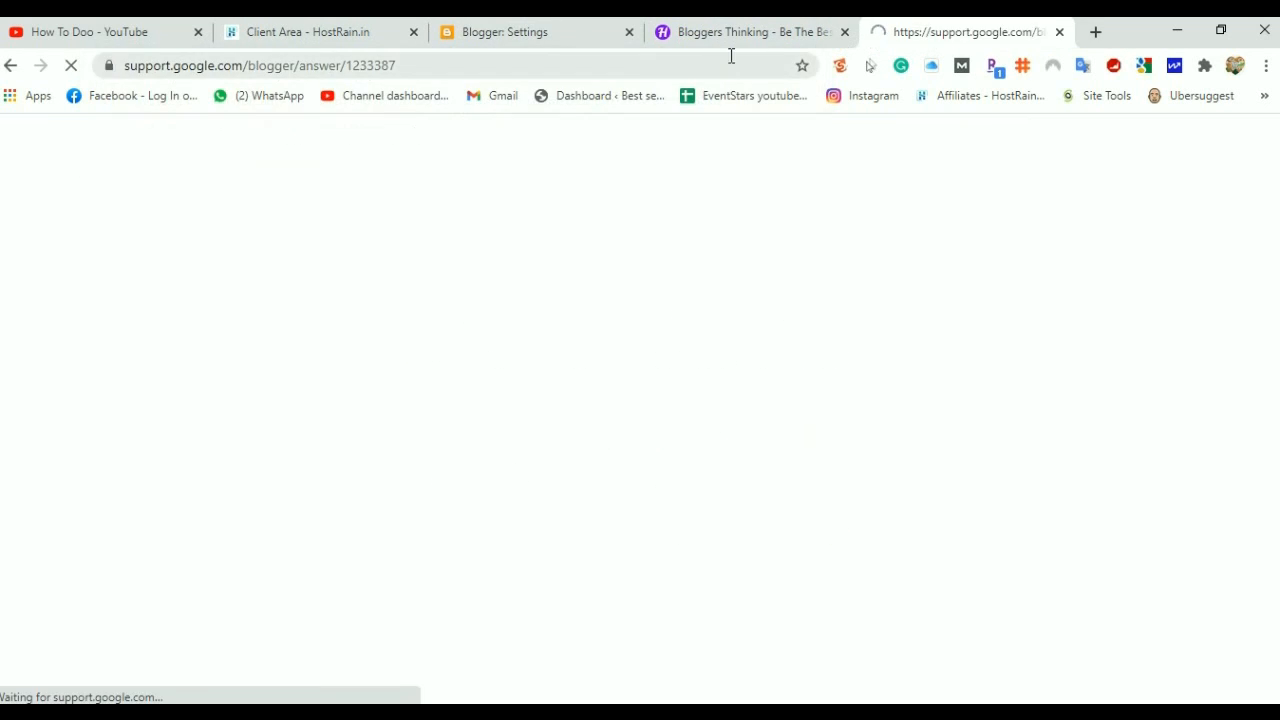
drag(943, 34, 729, 42)
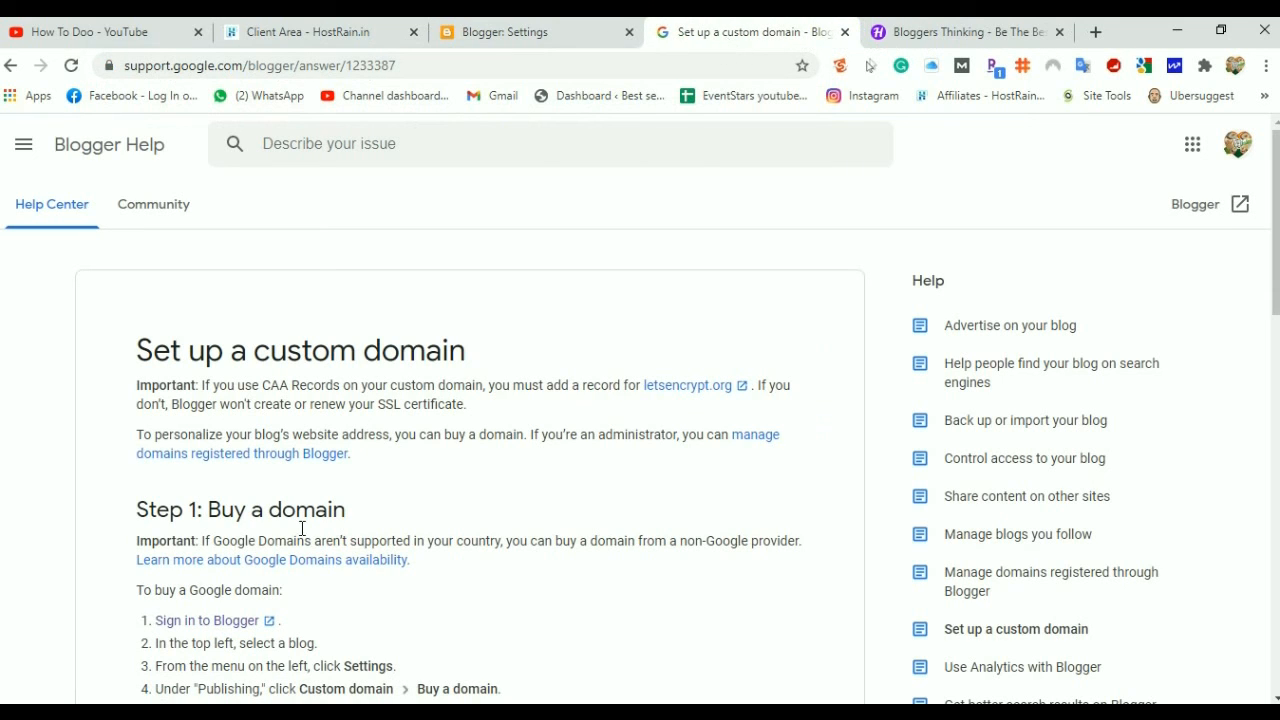
Read through the article's Step 3 A-record redirect instructions, then return to HostRain's DNS records
scroll(474, 445, down, 3)
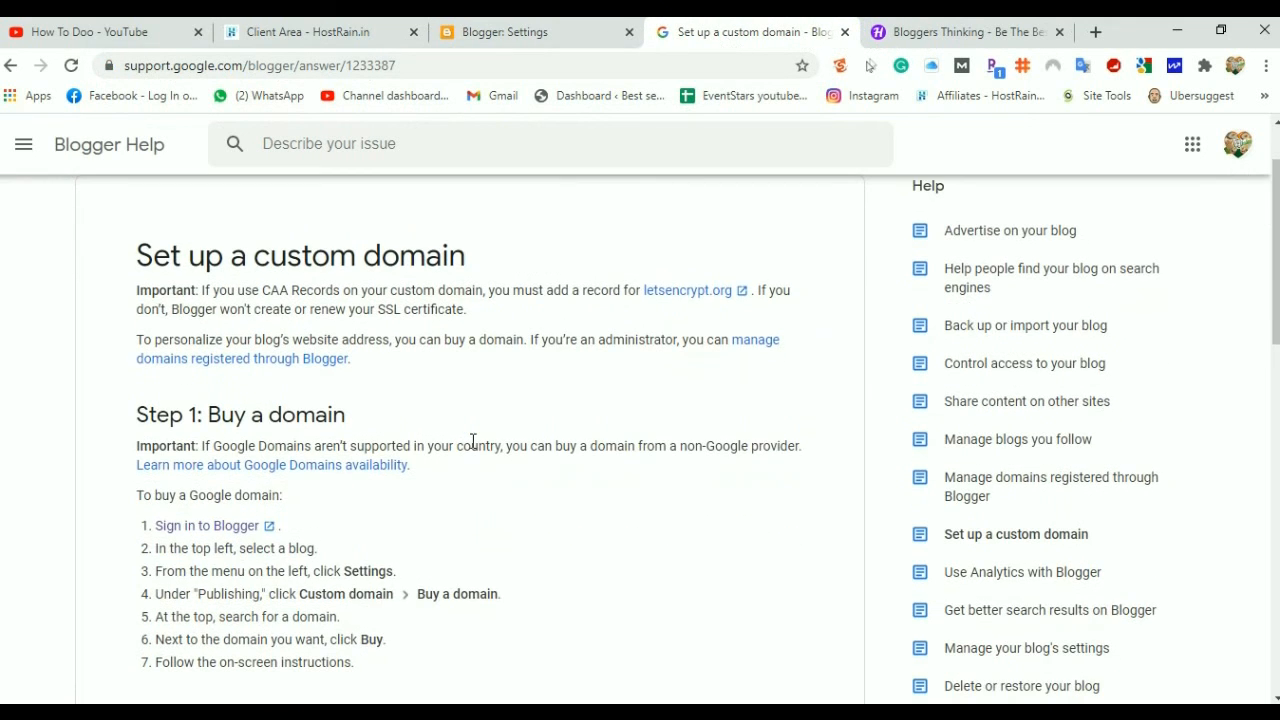
scroll(474, 450, down, 1)
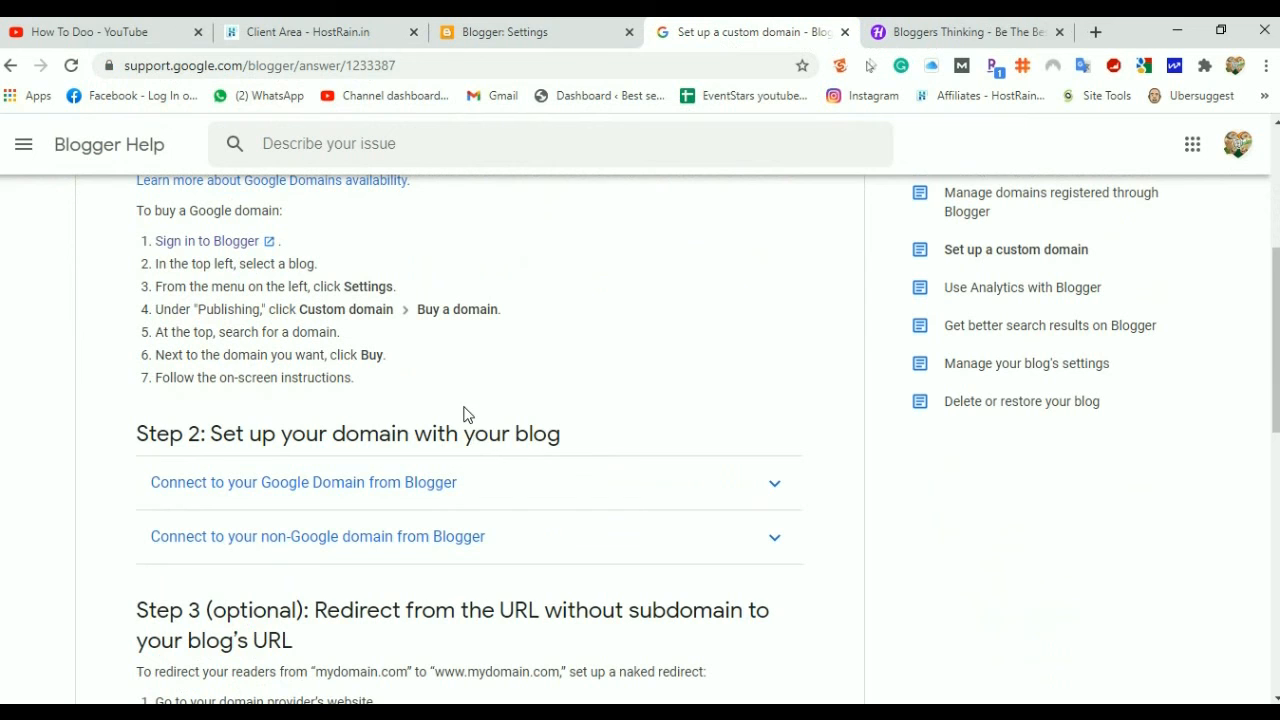
scroll(465, 413, up, 1)
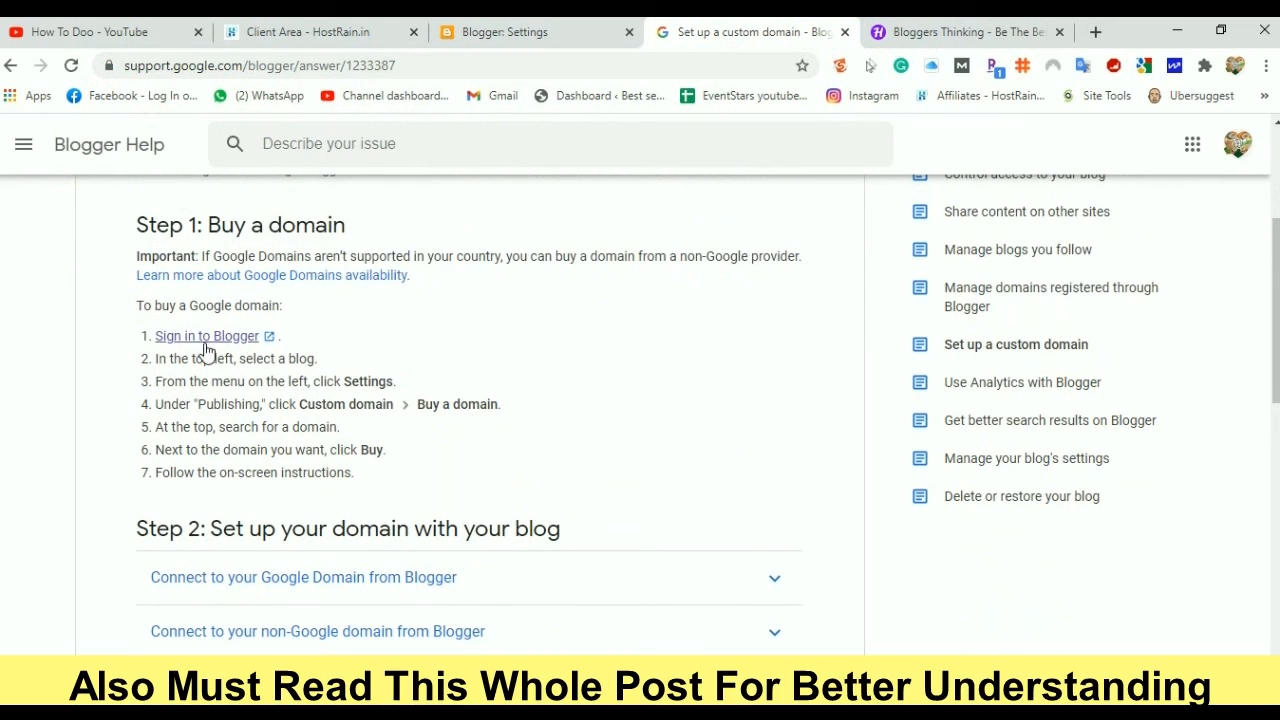
scroll(348, 413, down, 5)
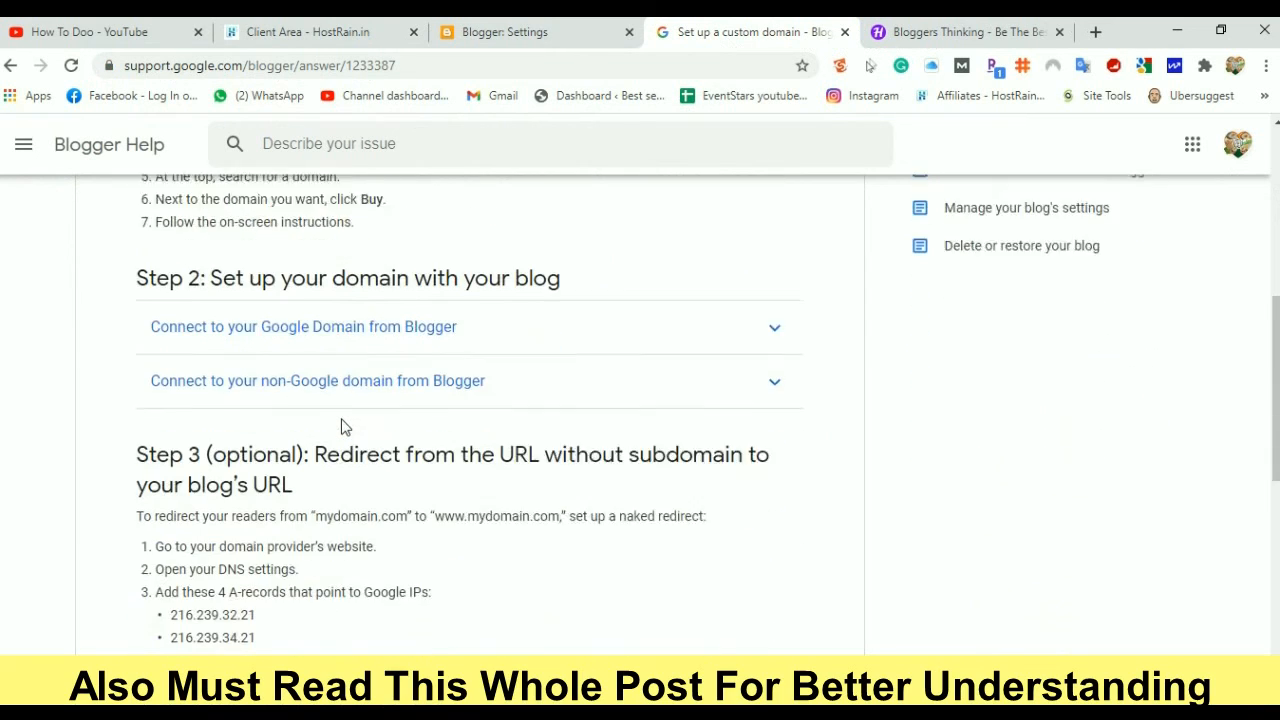
scroll(341, 427, up, 6)
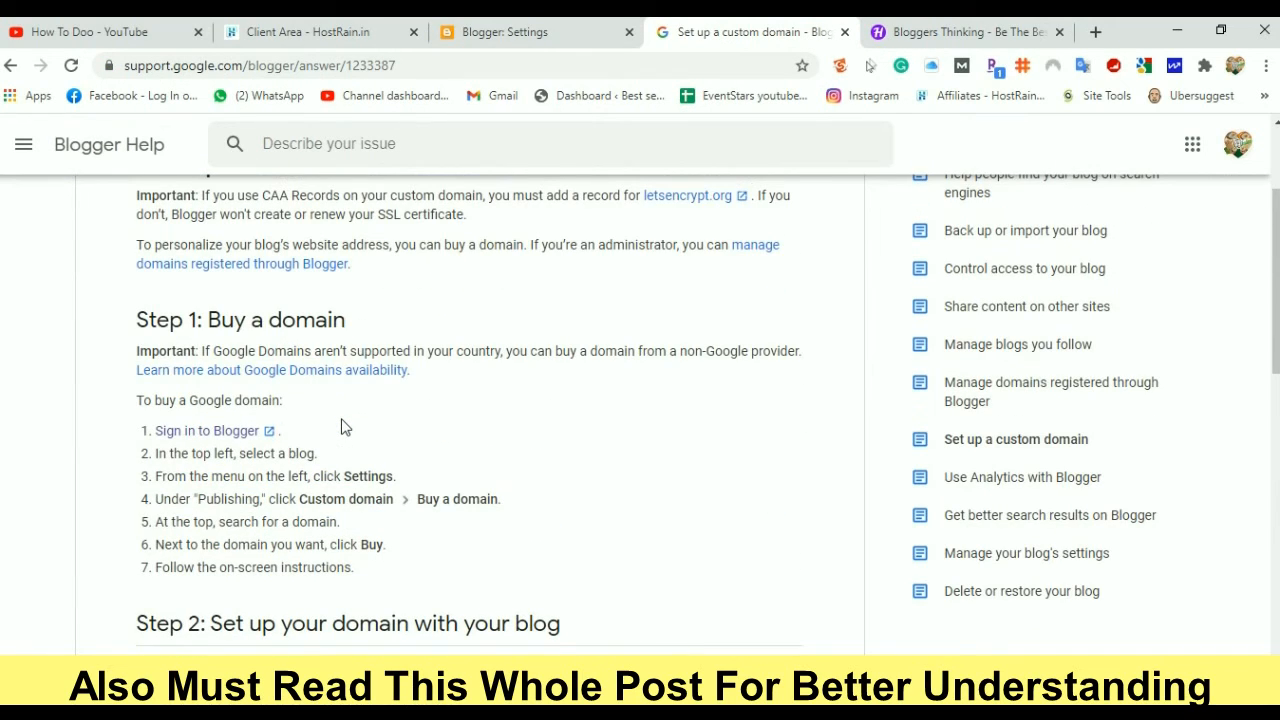
scroll(341, 427, down, 8)
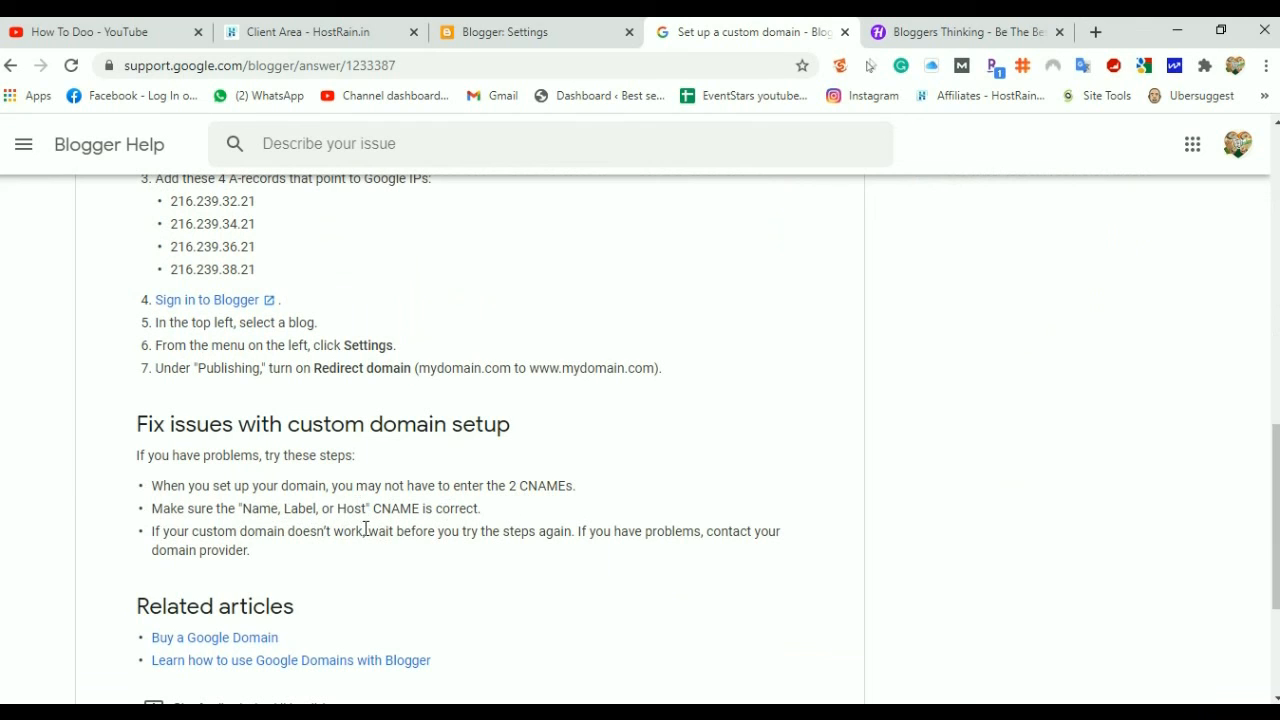
scroll(320, 525, down, 1)
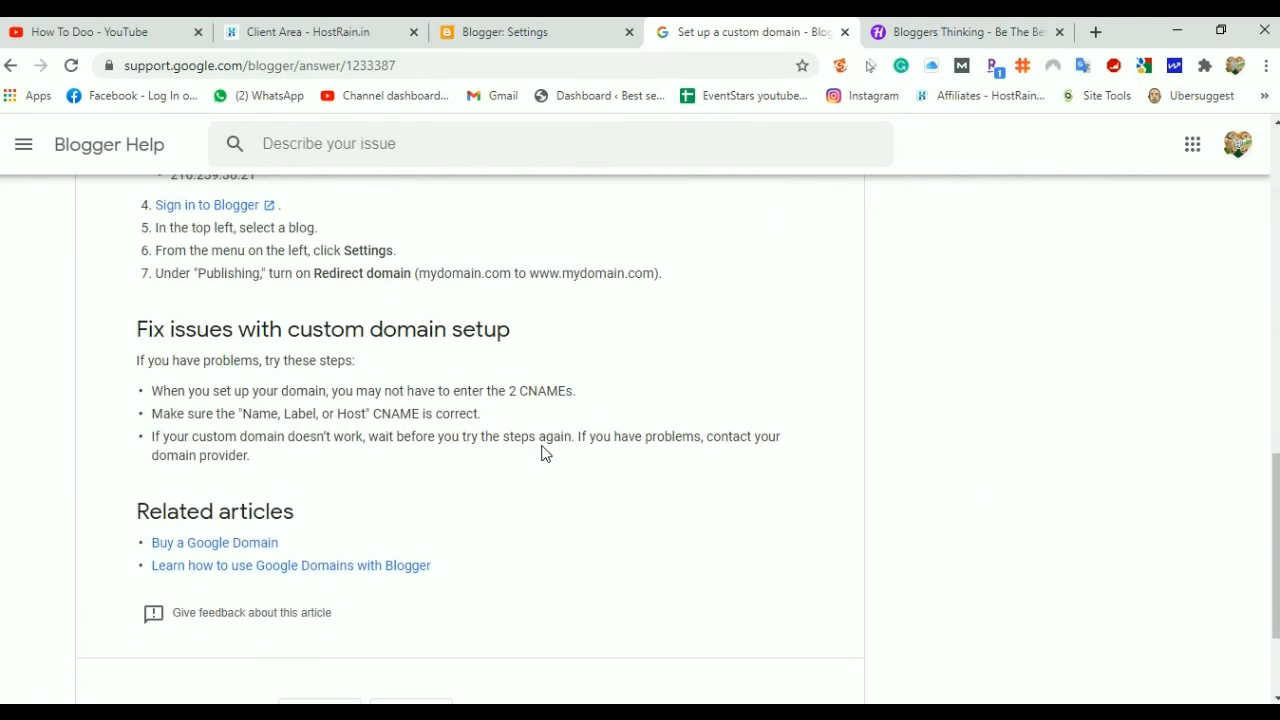
scroll(409, 453, down, 2)
scroll(409, 453, up, 2)
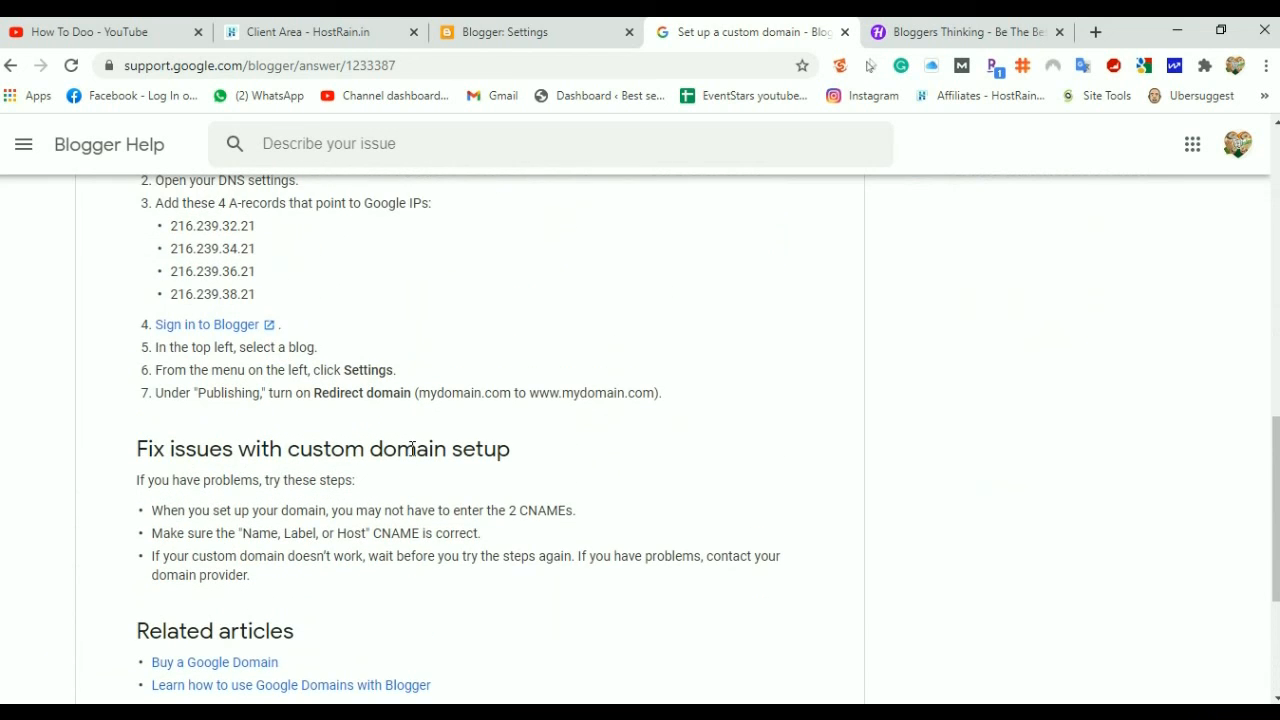
scroll(417, 450, up, 3)
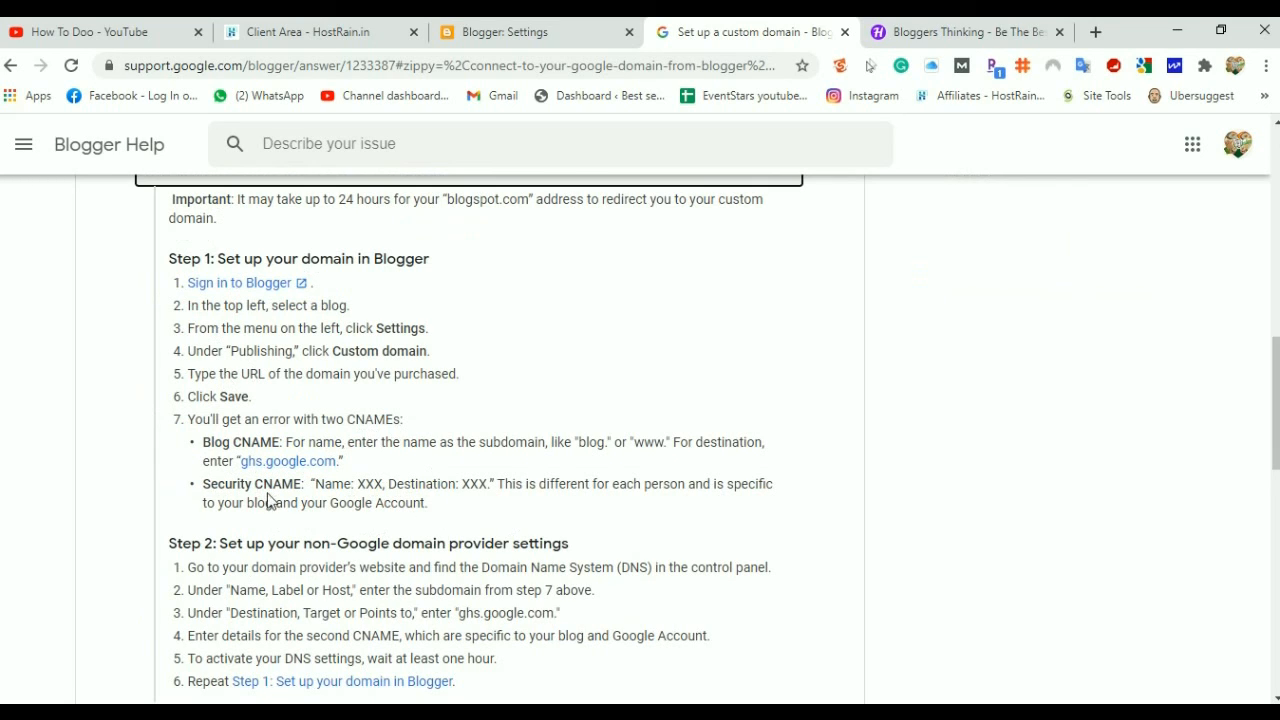
scroll(506, 485, down, 5)
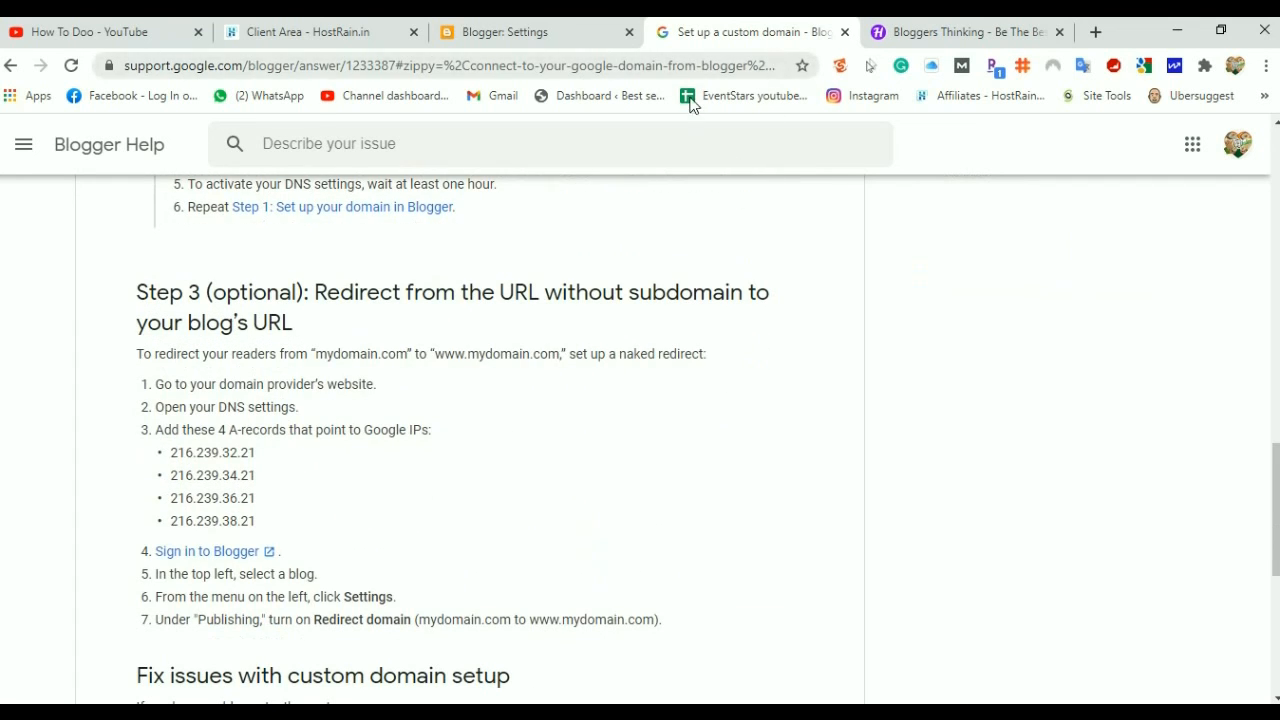
click(345, 33)
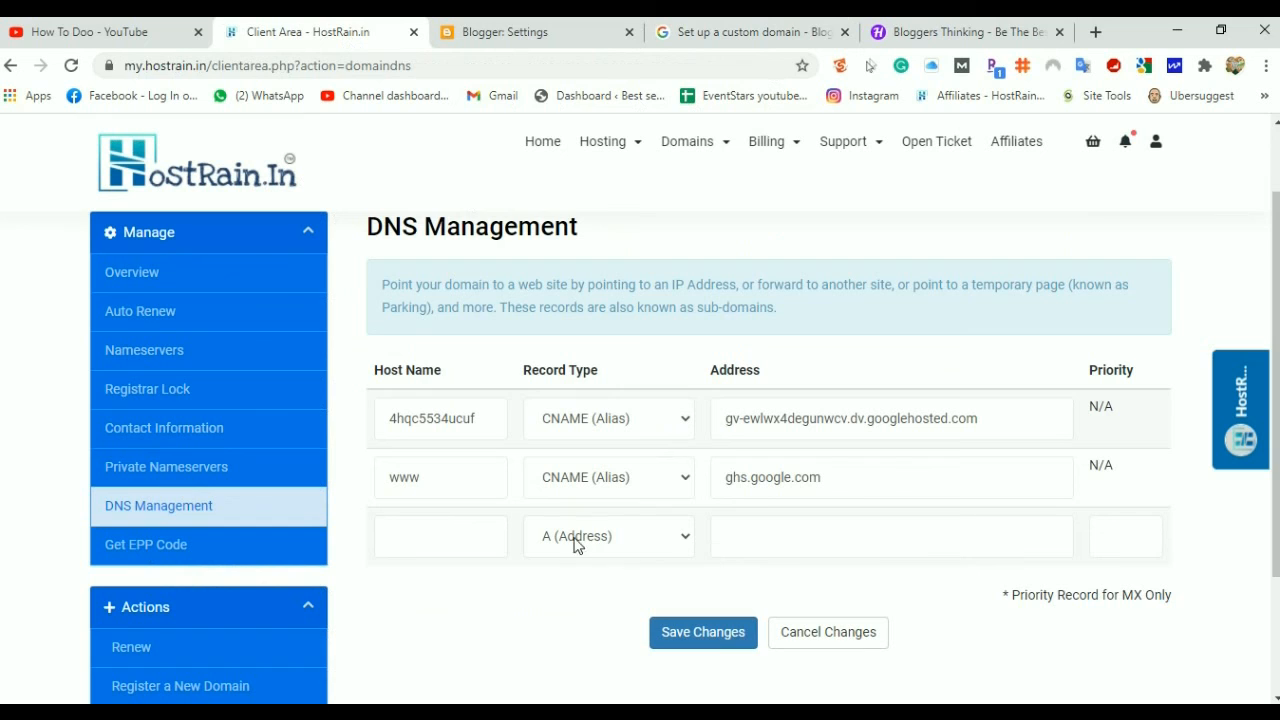
Add and save an @ A record pointing to 216.239.32.21
click(722, 33)
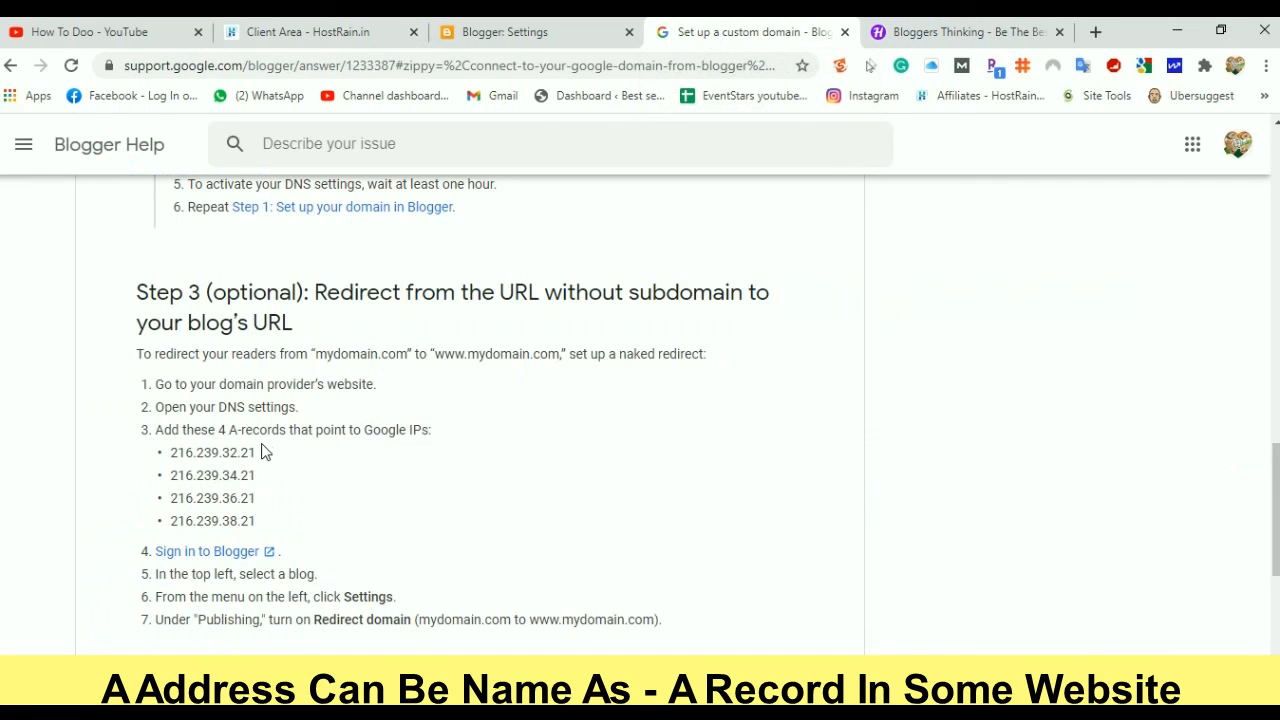
drag(257, 457, 173, 466)
key(ctrl+c)
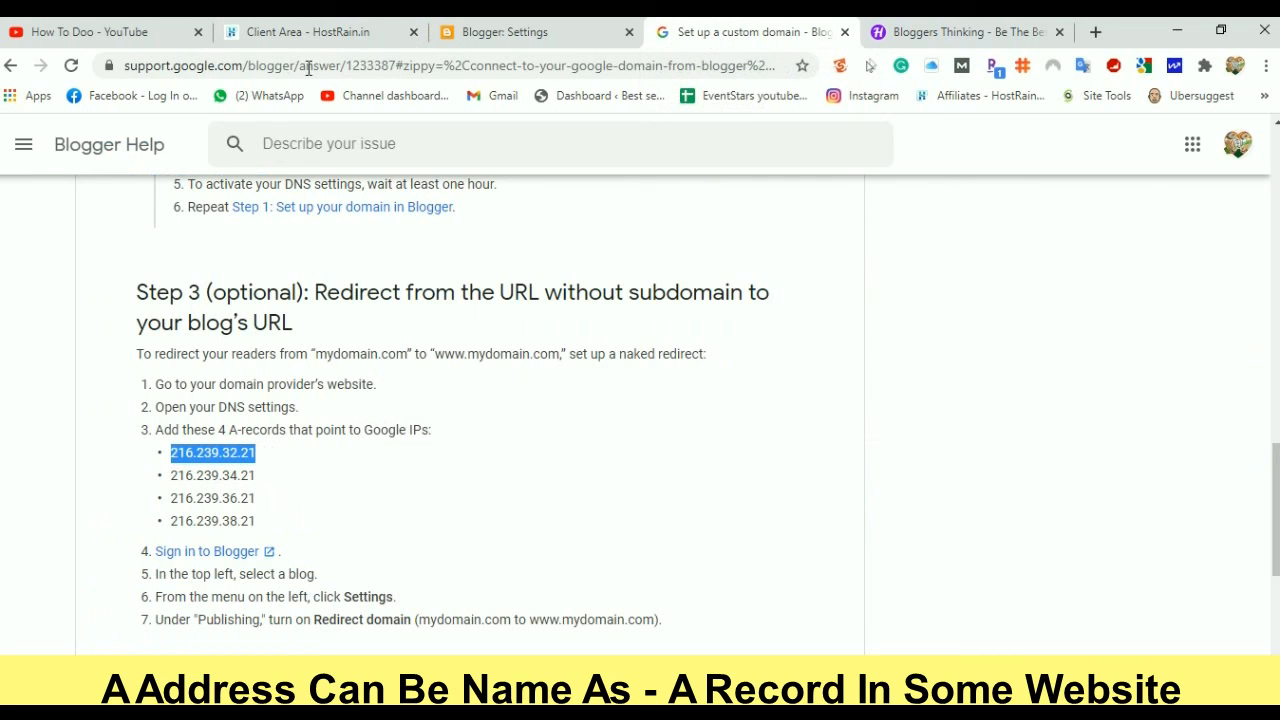
click(355, 38)
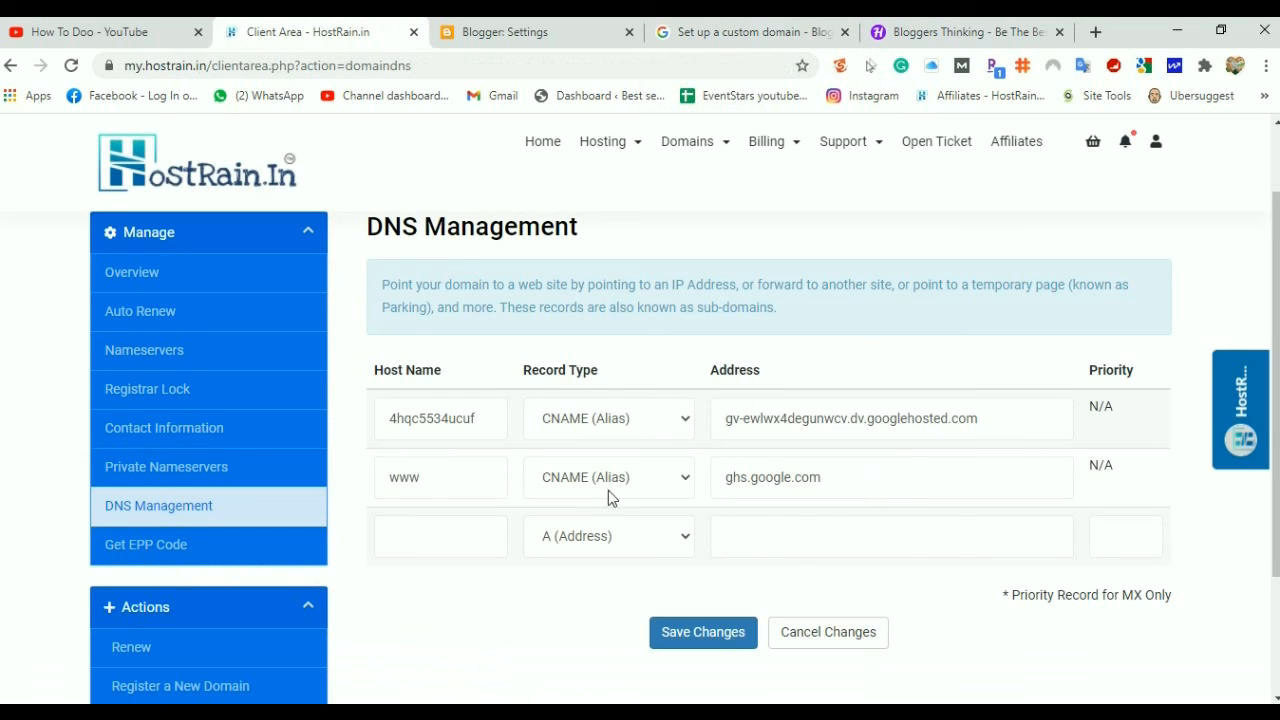
click(443, 531)
text(@)
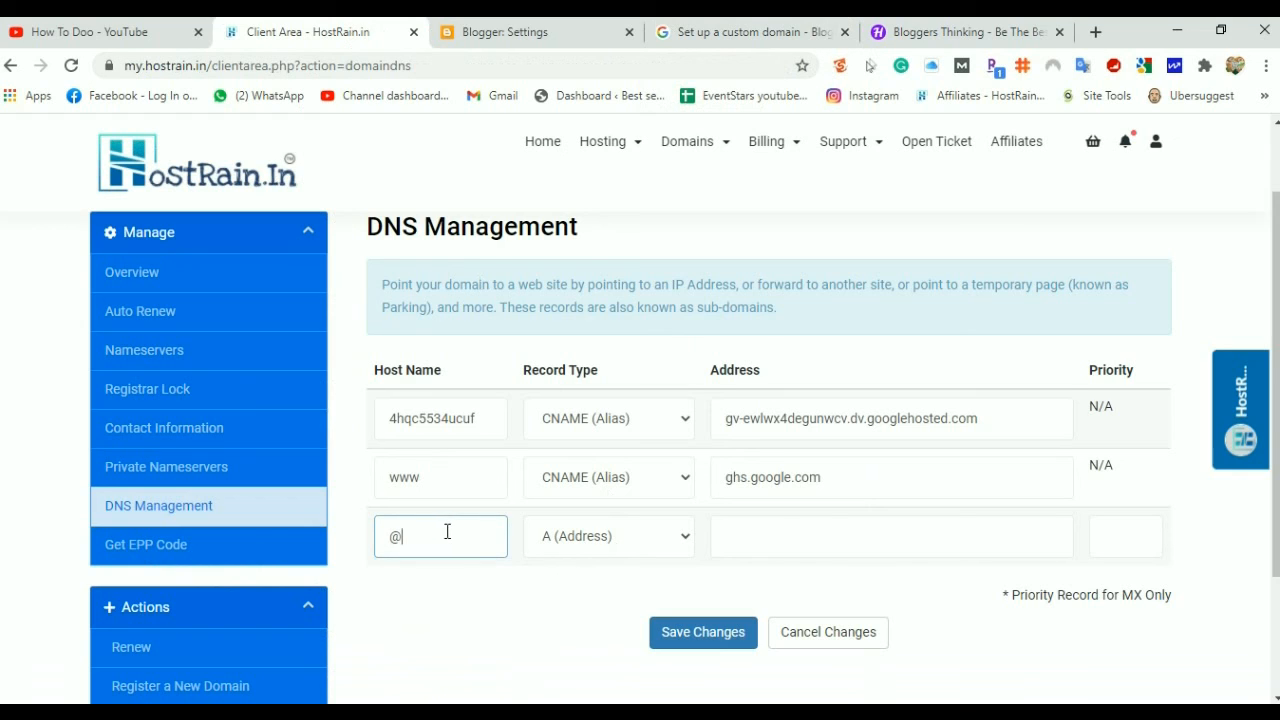
click(763, 536)
key(ctrl+v)
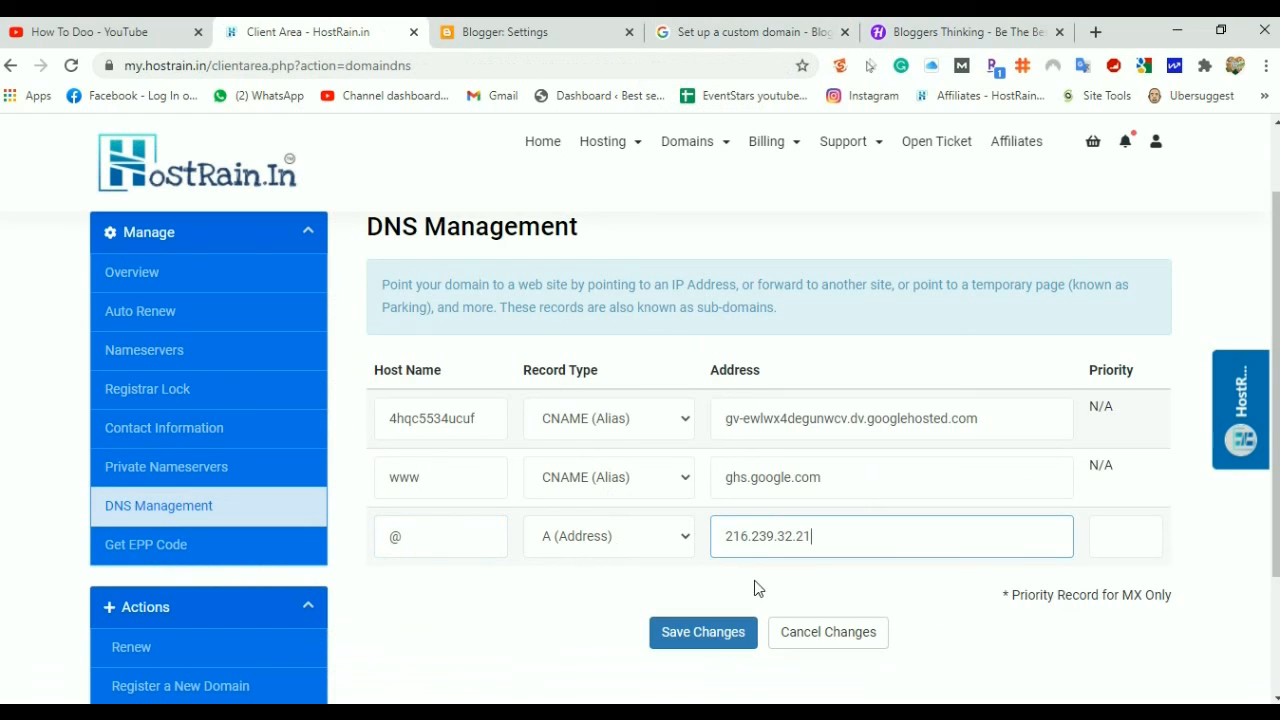
click(703, 631)
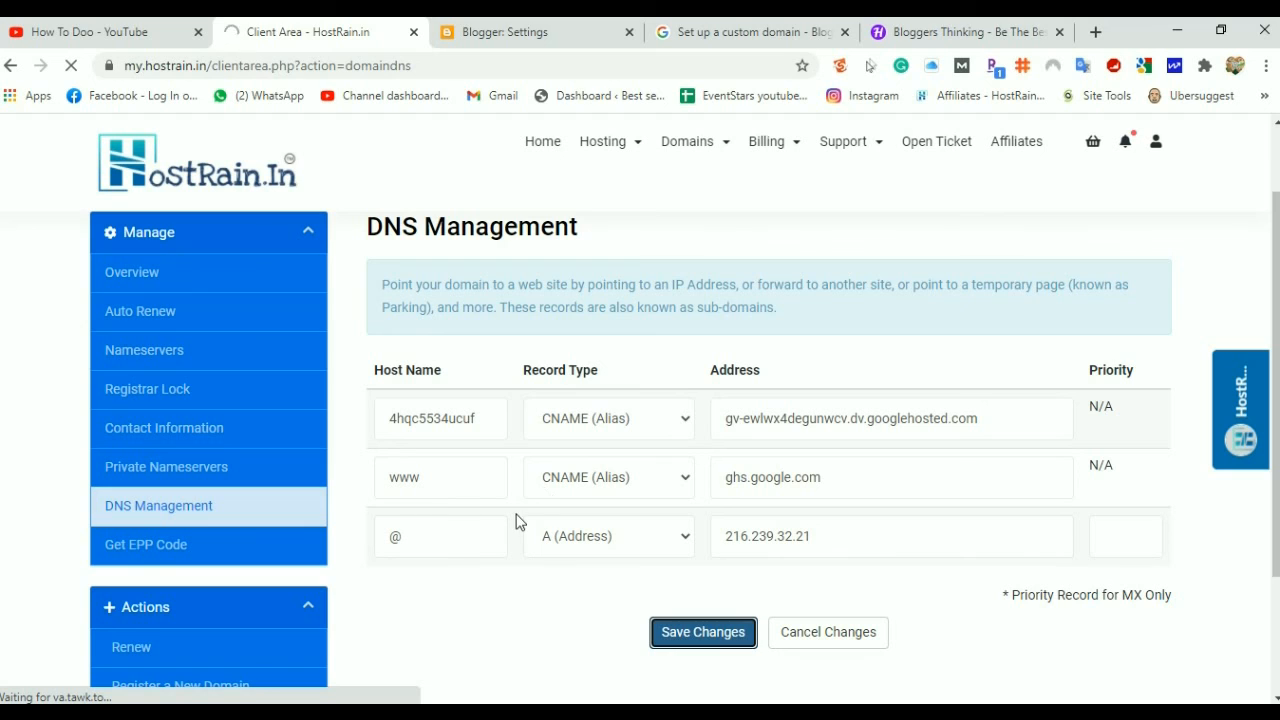
Add and save a second @ A record pointing to 216.239.34.21
click(748, 32)
drag(265, 477, 172, 479)
key(ctrl+c)
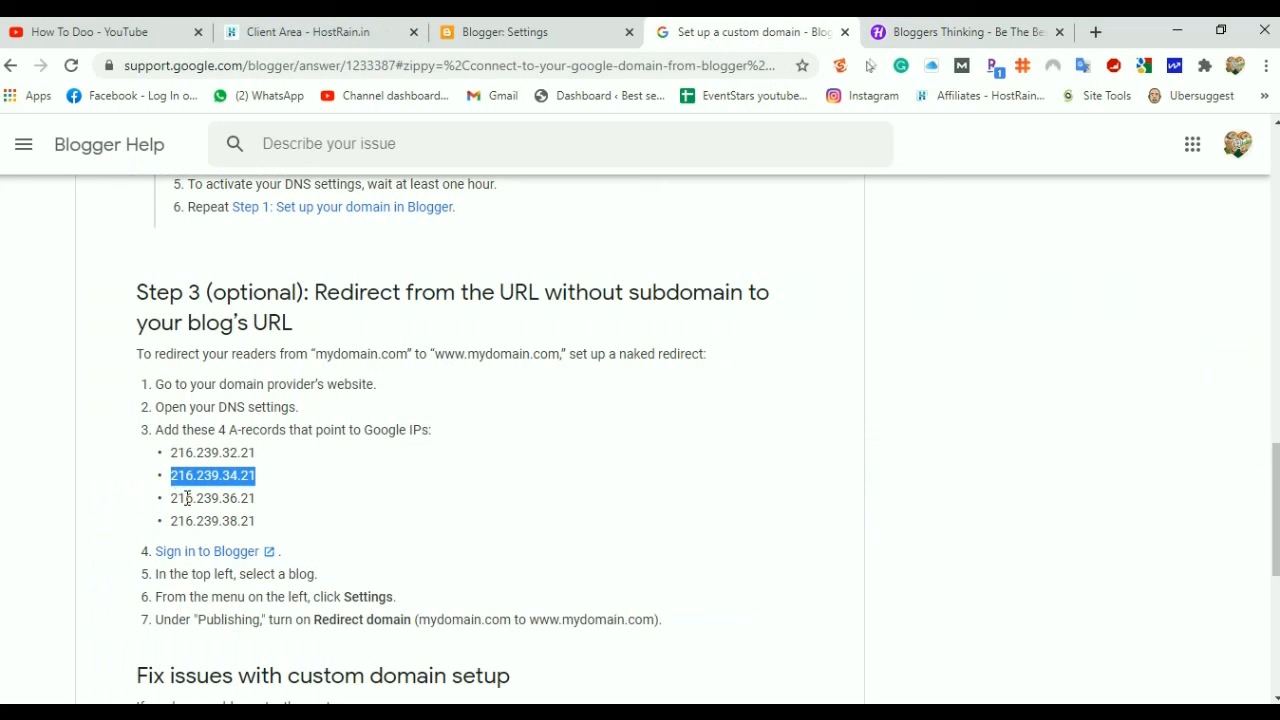
click(330, 32)
scroll(903, 337, down, 5)
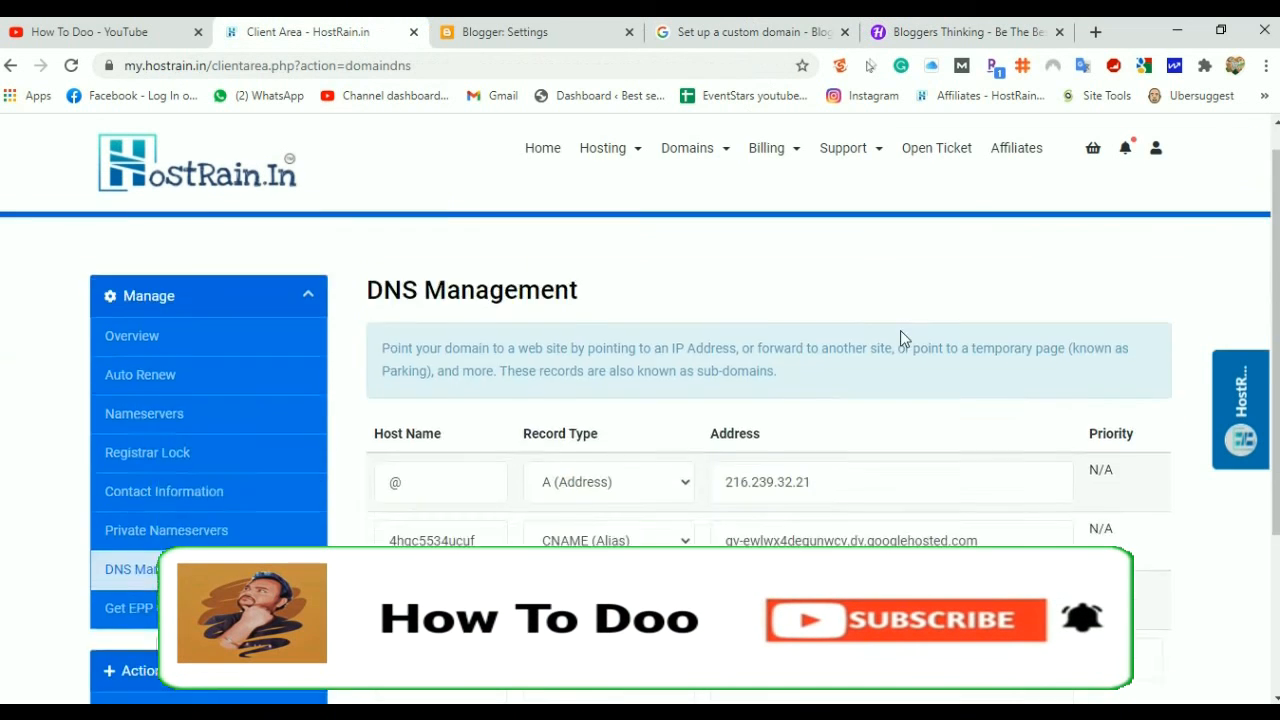
click(460, 425)
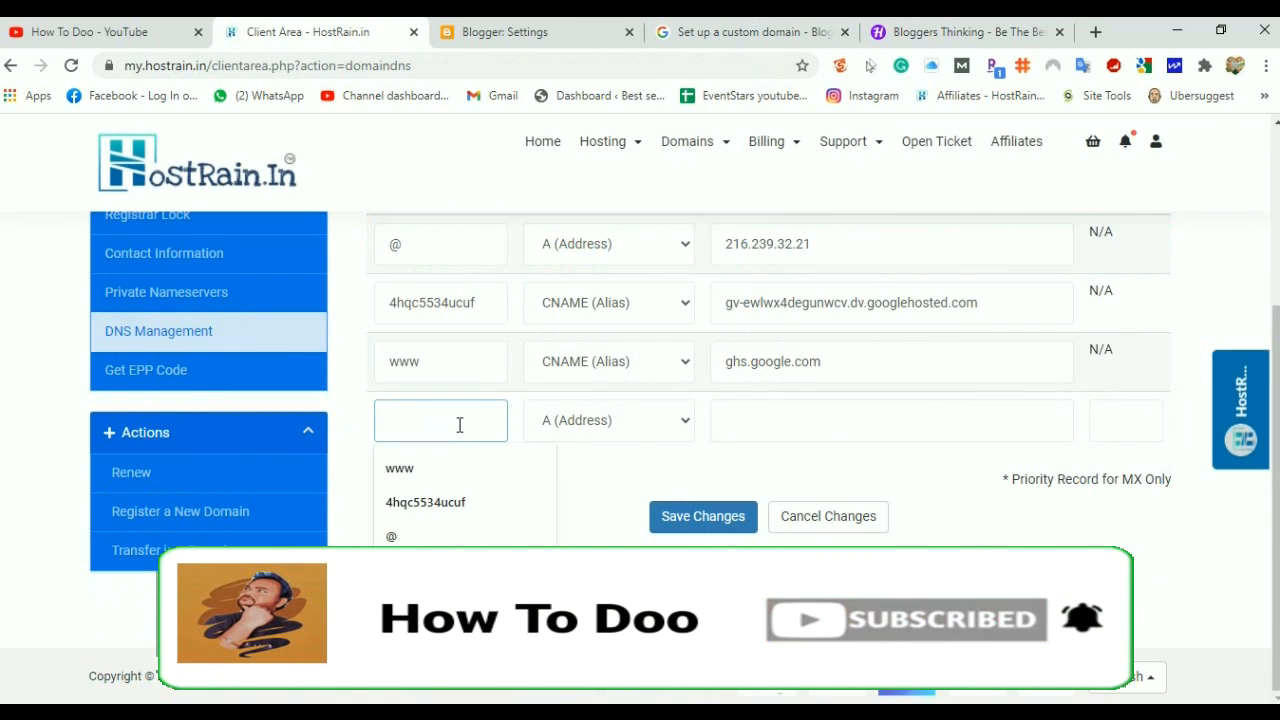
text(@)
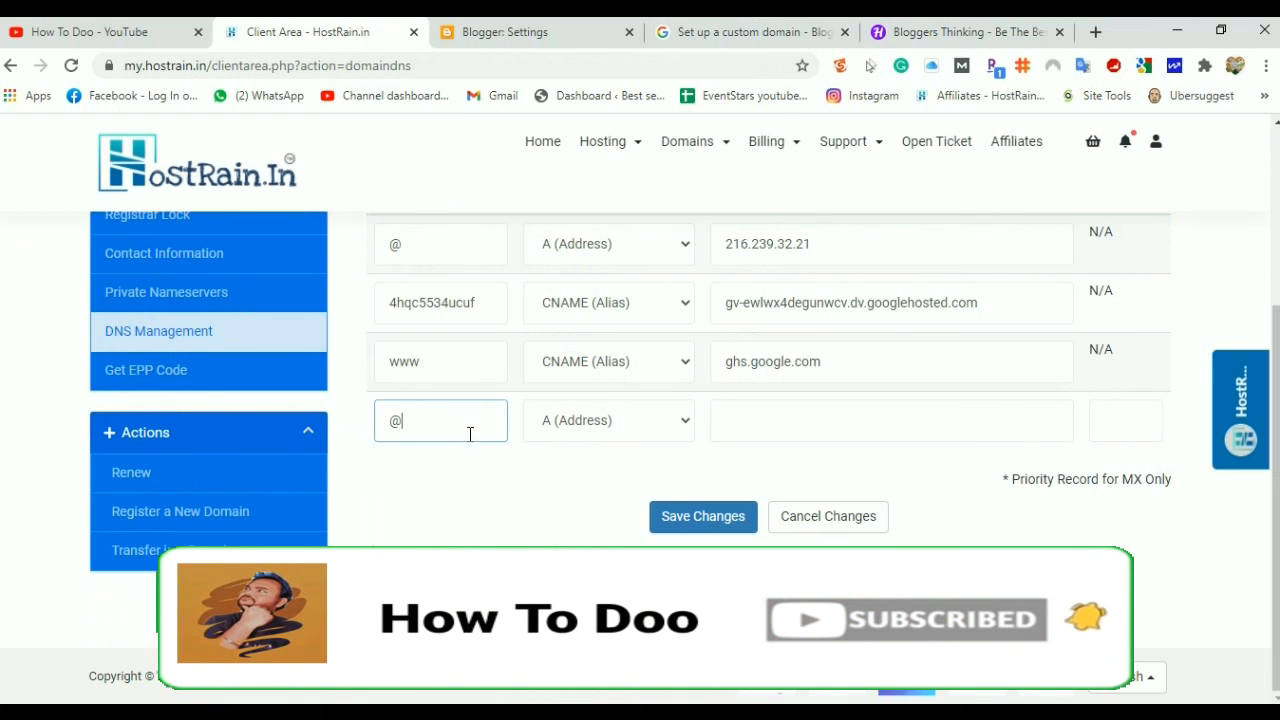
click(774, 413)
key(ctrl+v)
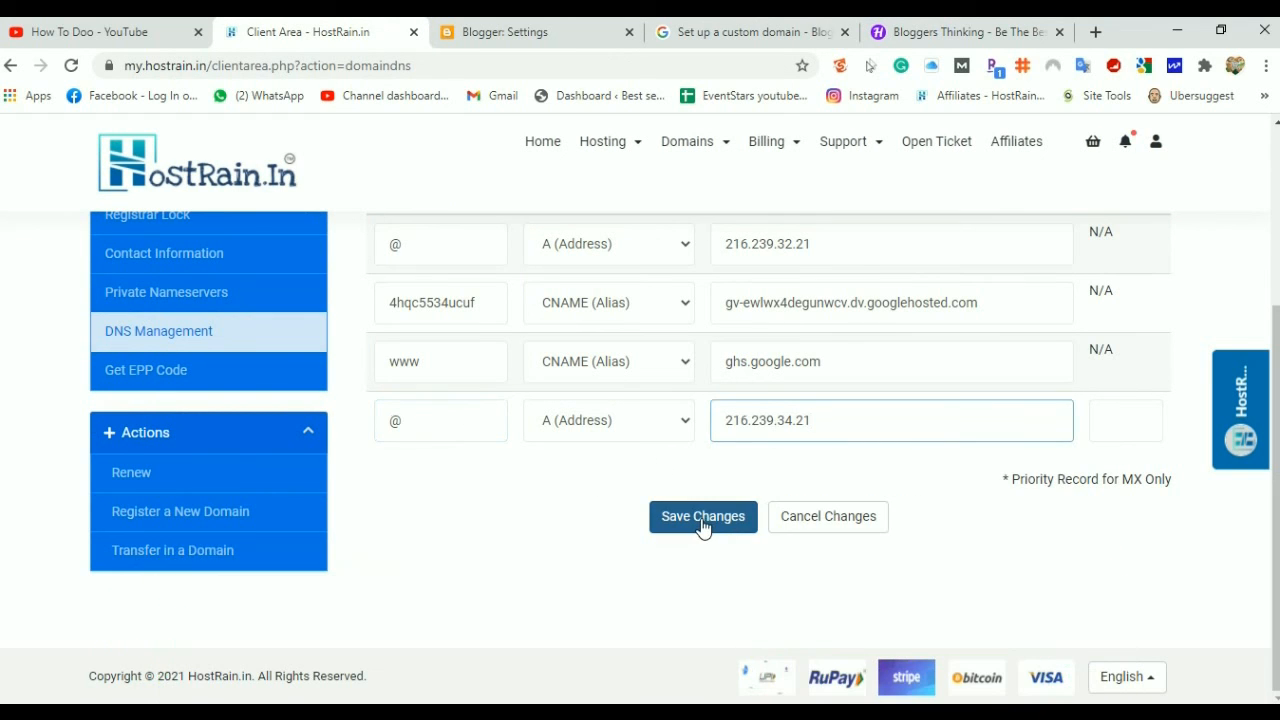
click(703, 524)
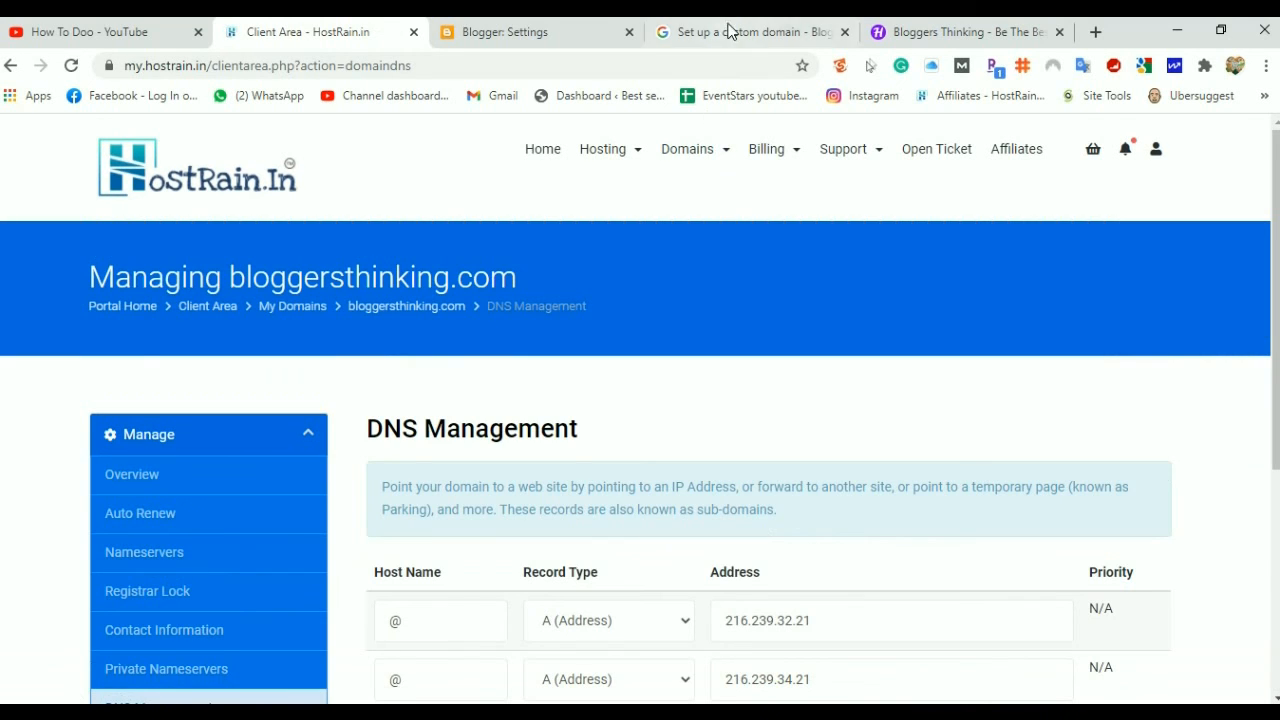
Add and save a third @ A record pointing to 216.239.36.21
click(729, 31)
drag(263, 500, 172, 505)
key(ctrl+c)
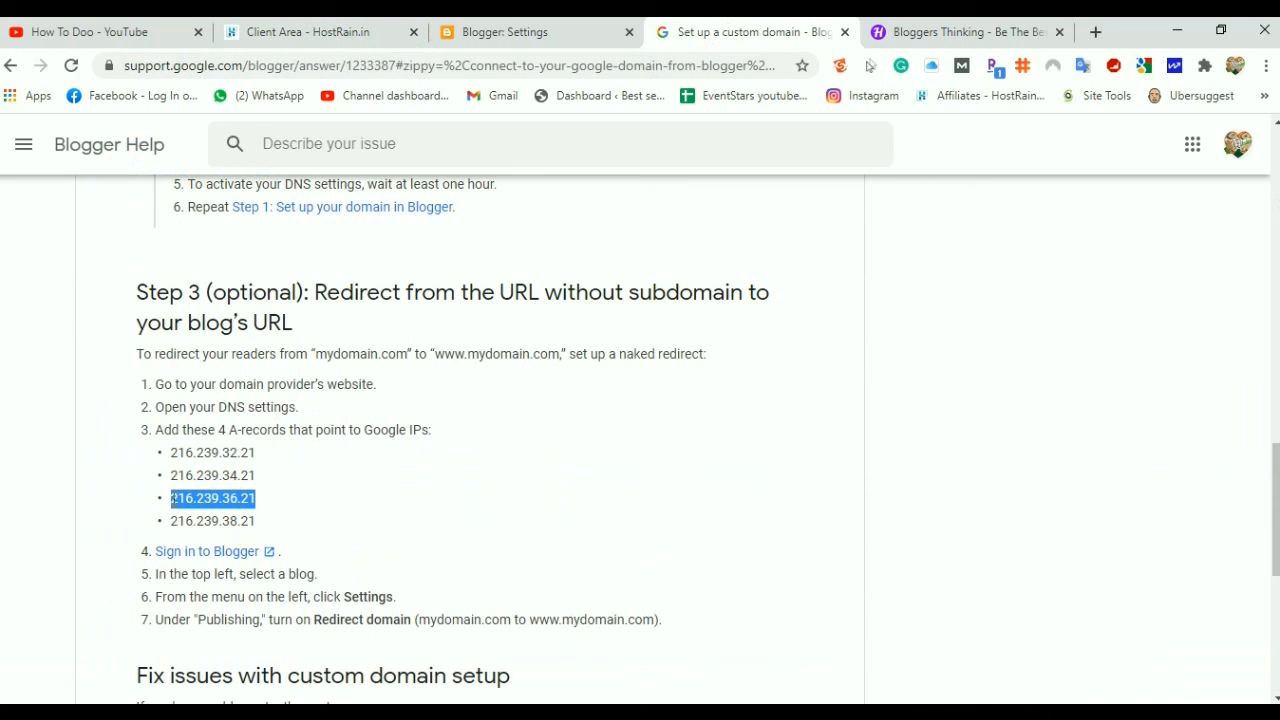
click(285, 31)
scroll(664, 595, down, 4)
click(465, 471)
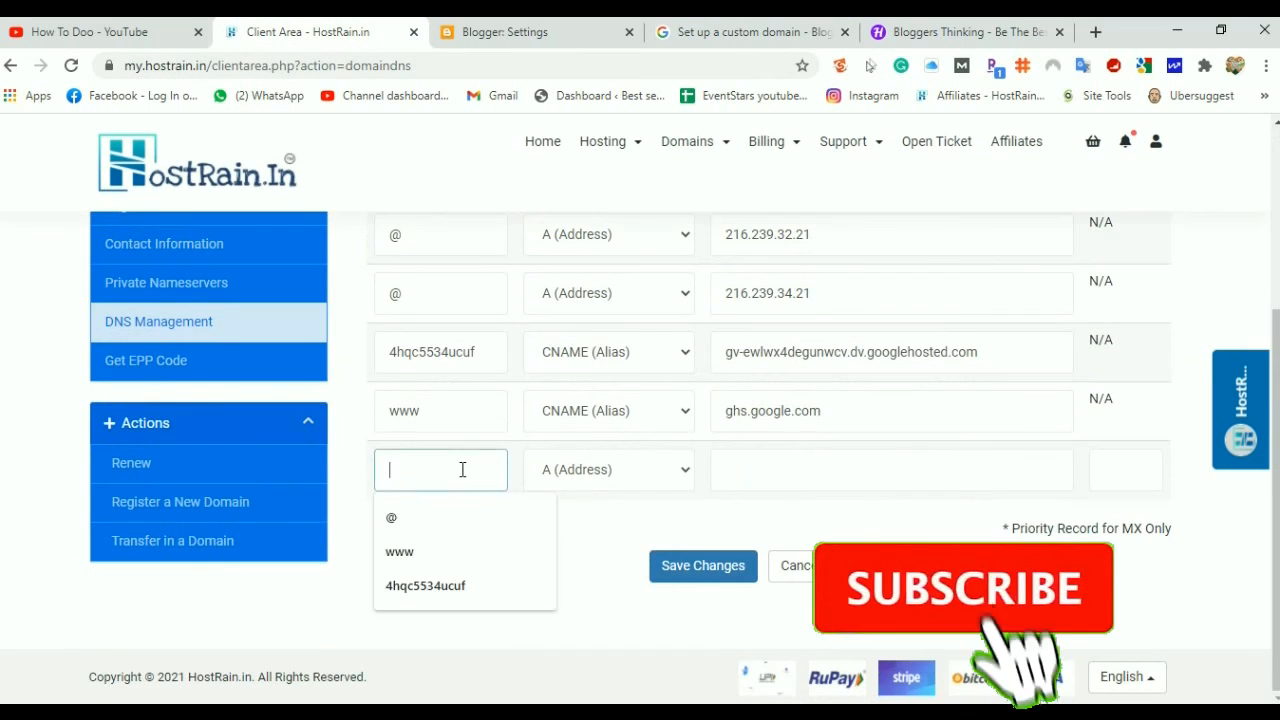
text(@)
click(786, 469)
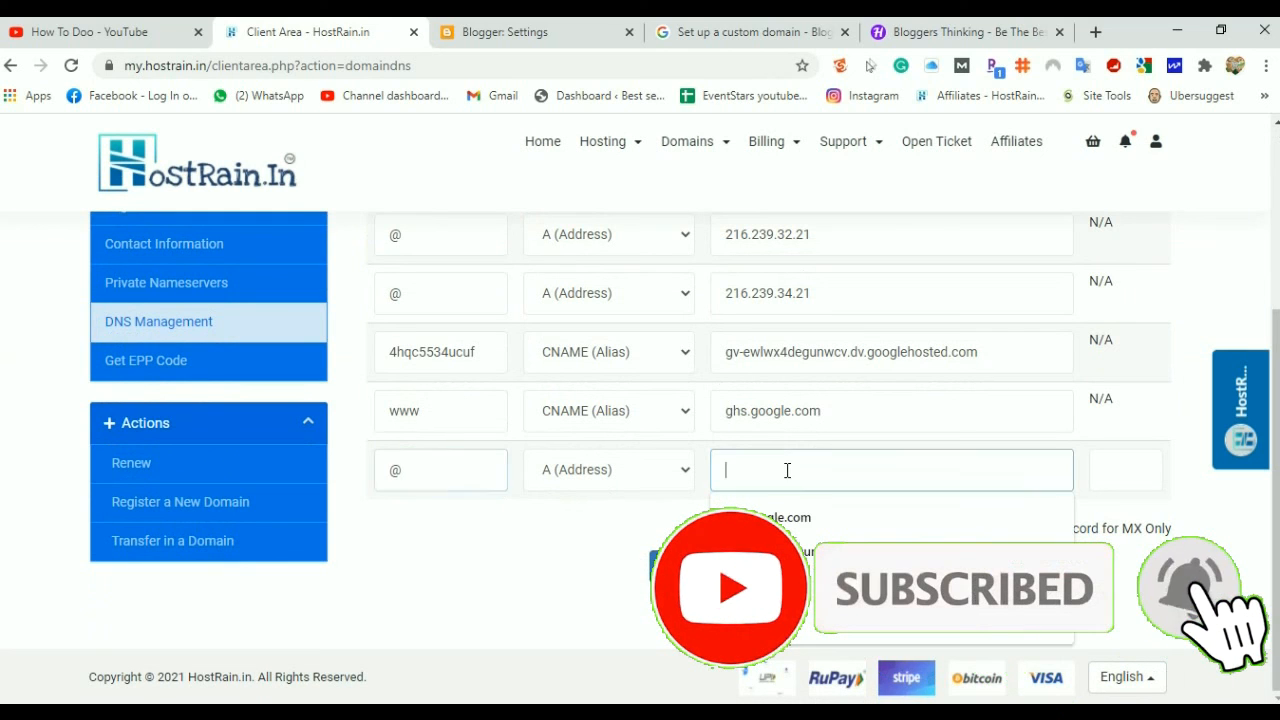
key(ctrl+v)
click(704, 566)
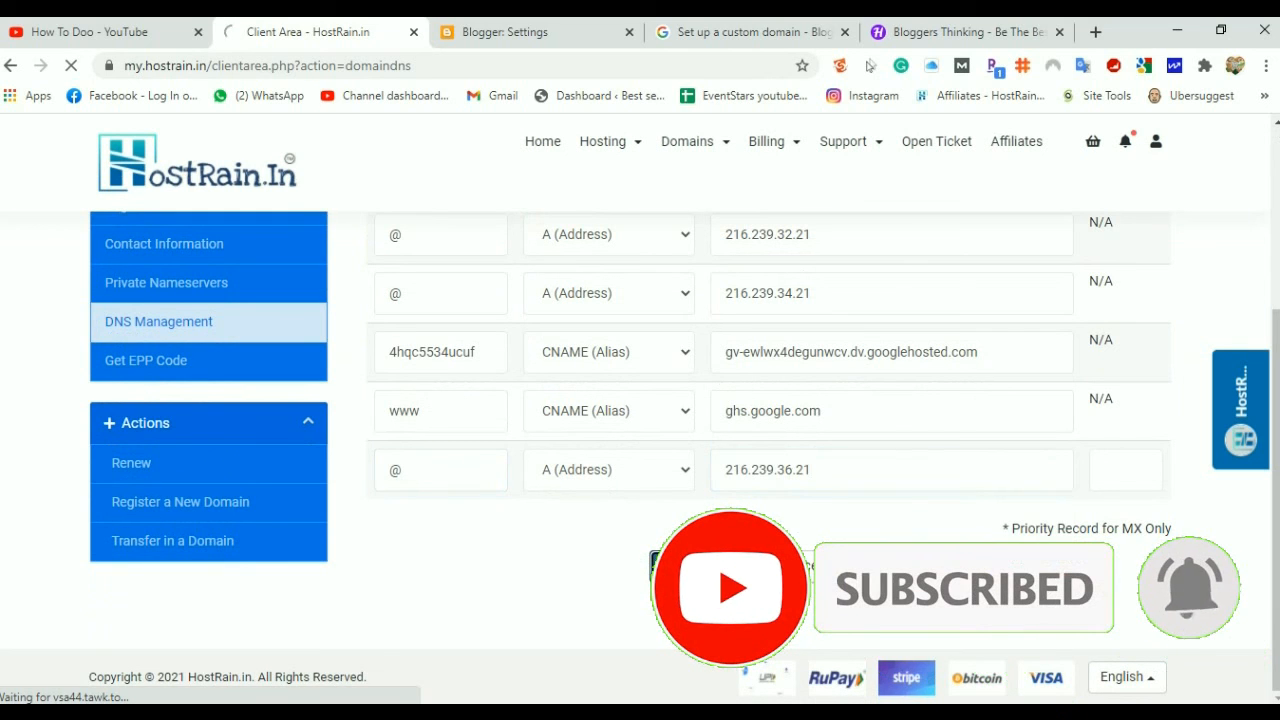
Add and save a fourth @ A record, pasted as 16.239.38.21 without its leading 2
click(691, 36)
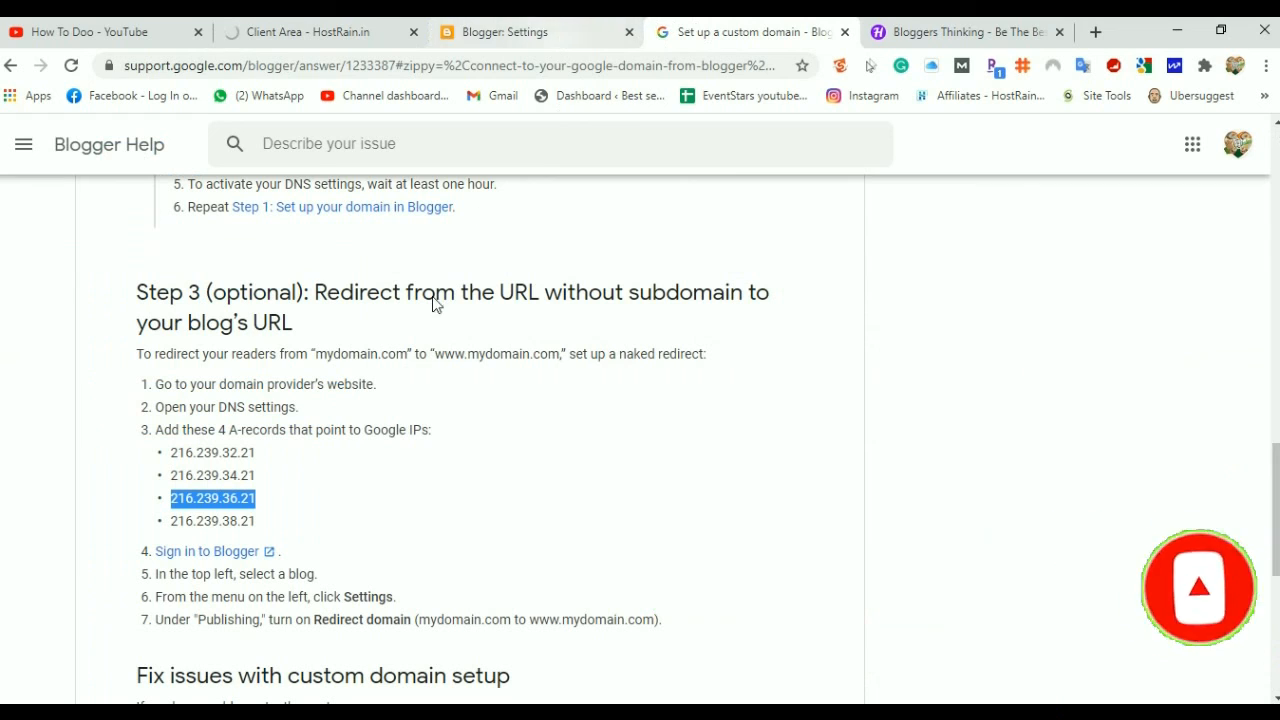
drag(258, 528, 175, 530)
key(ctrl+c)
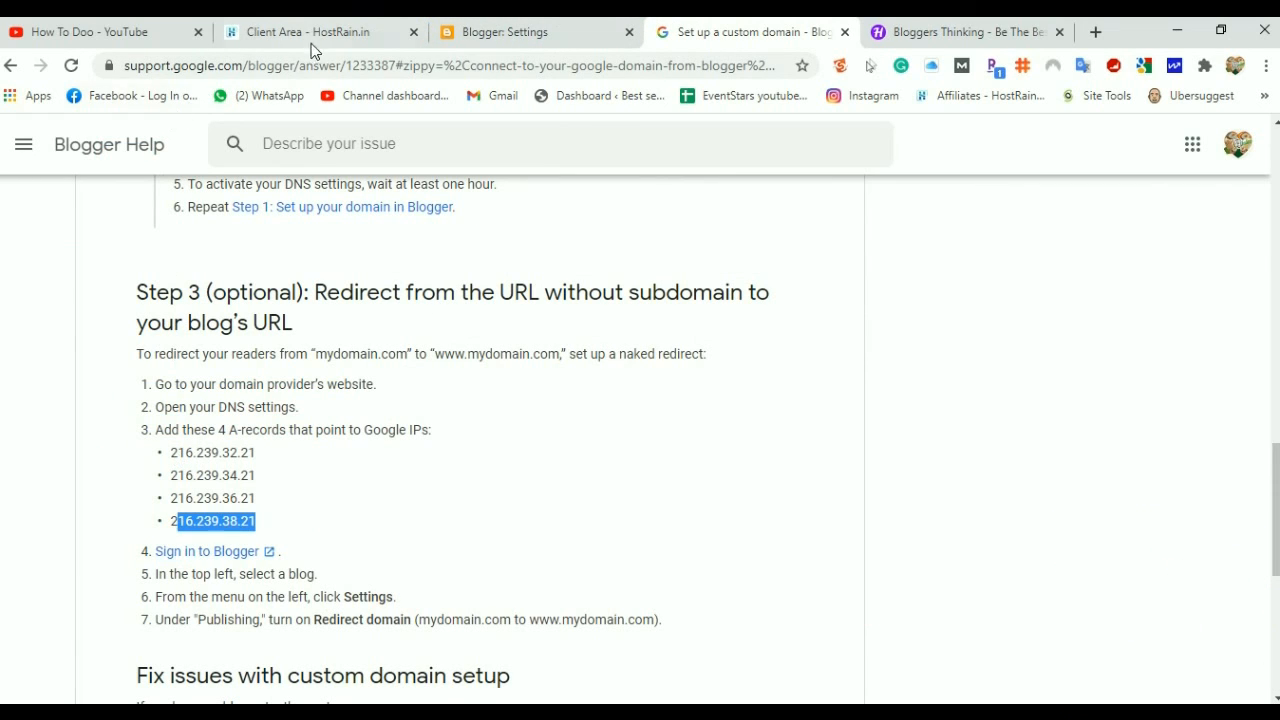
click(312, 40)
scroll(632, 487, down, 5)
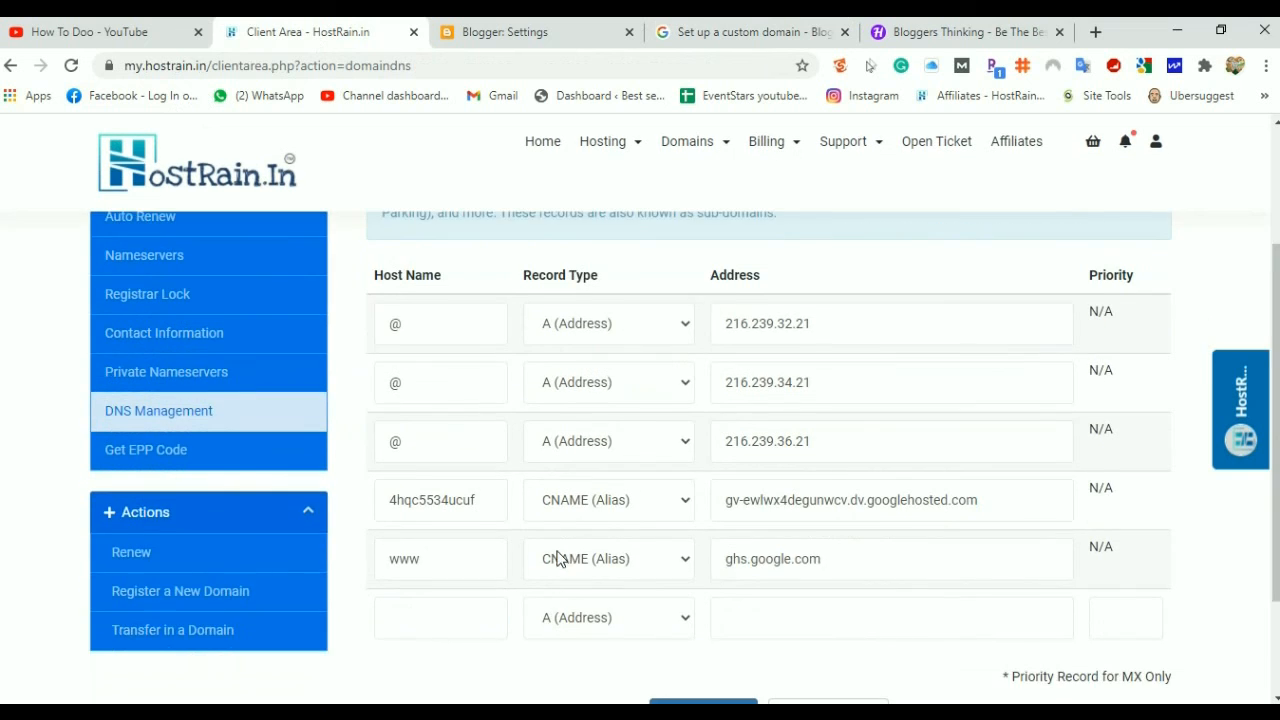
click(406, 478)
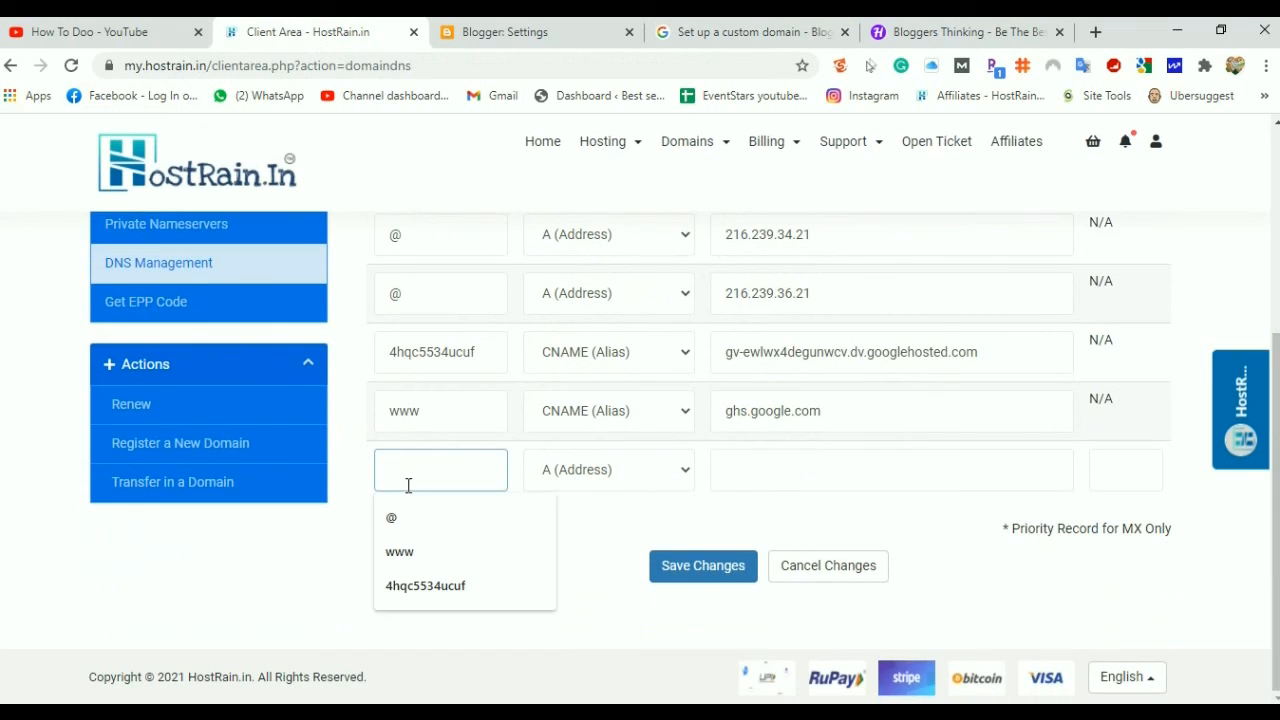
click(392, 517)
click(822, 475)
key(ctrl+v)
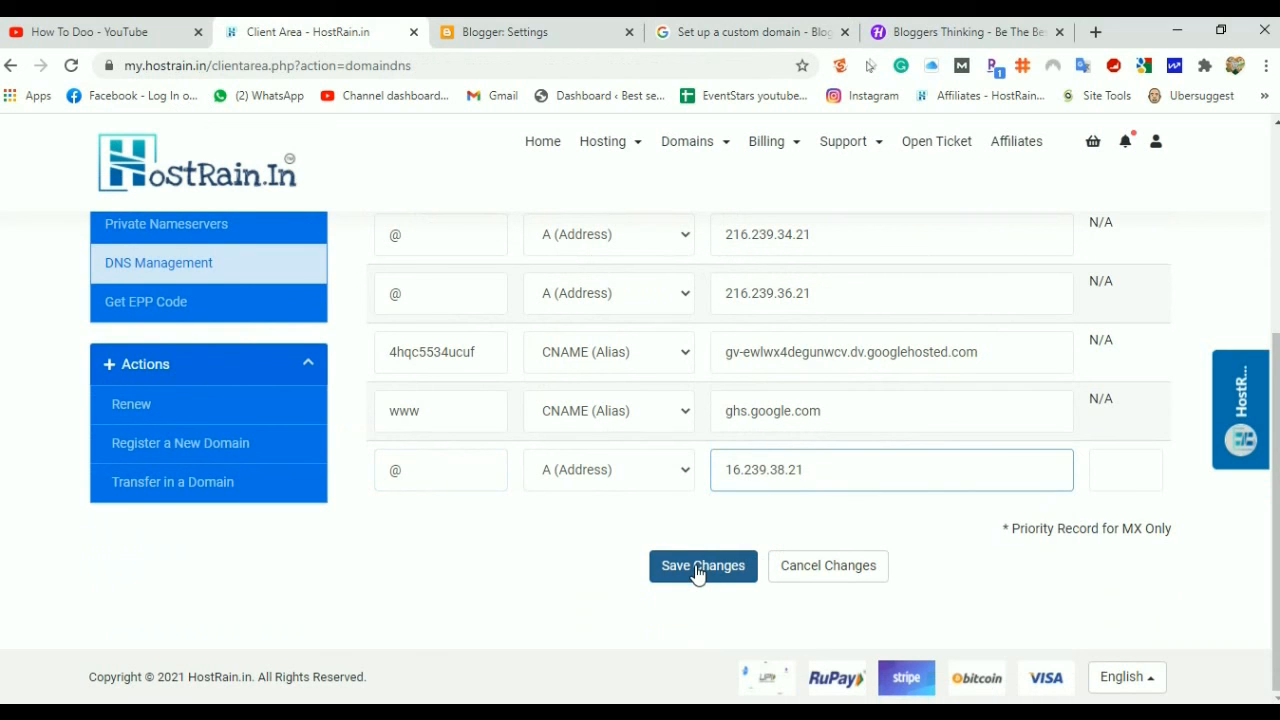
scroll(698, 575, up, 1)
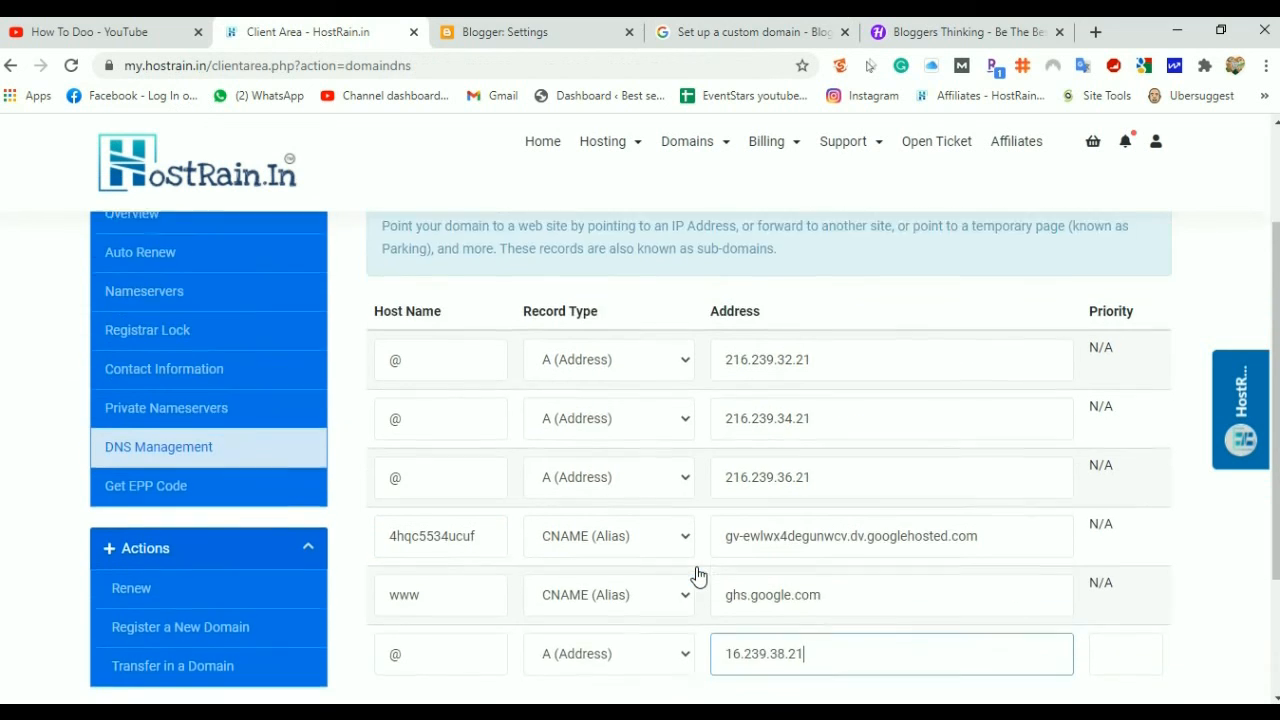
click(698, 670)
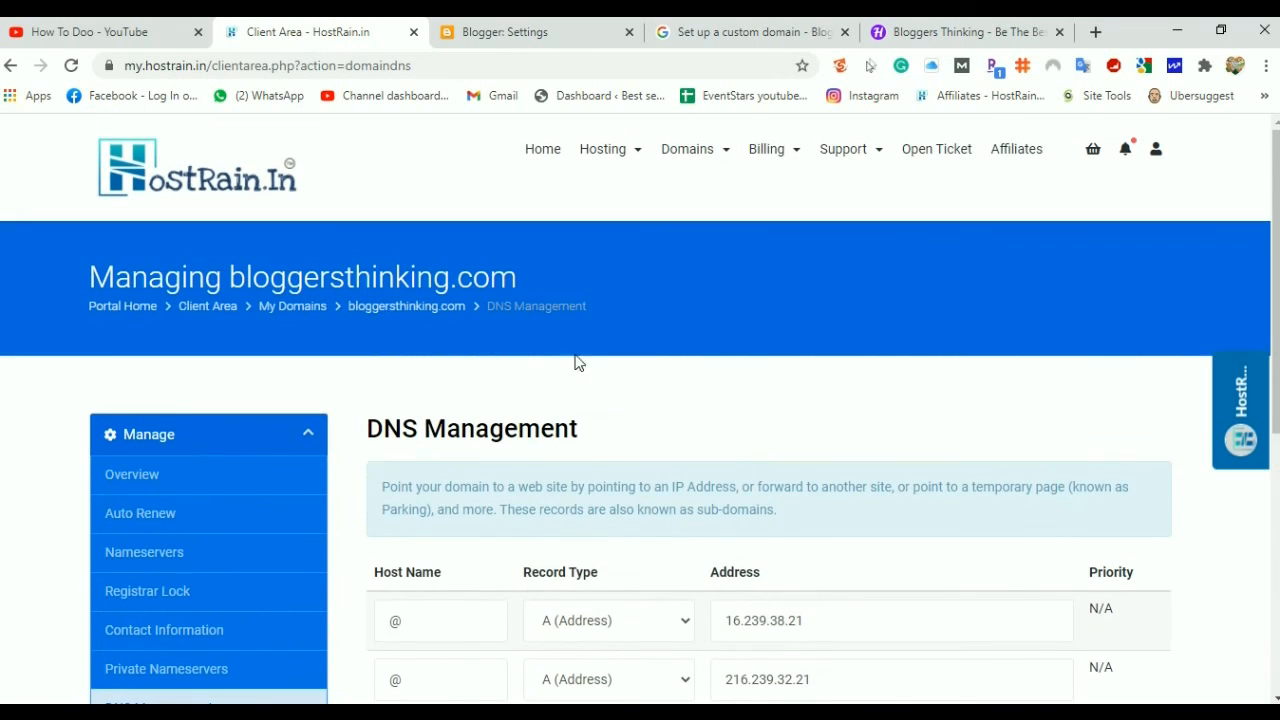
click(492, 33)
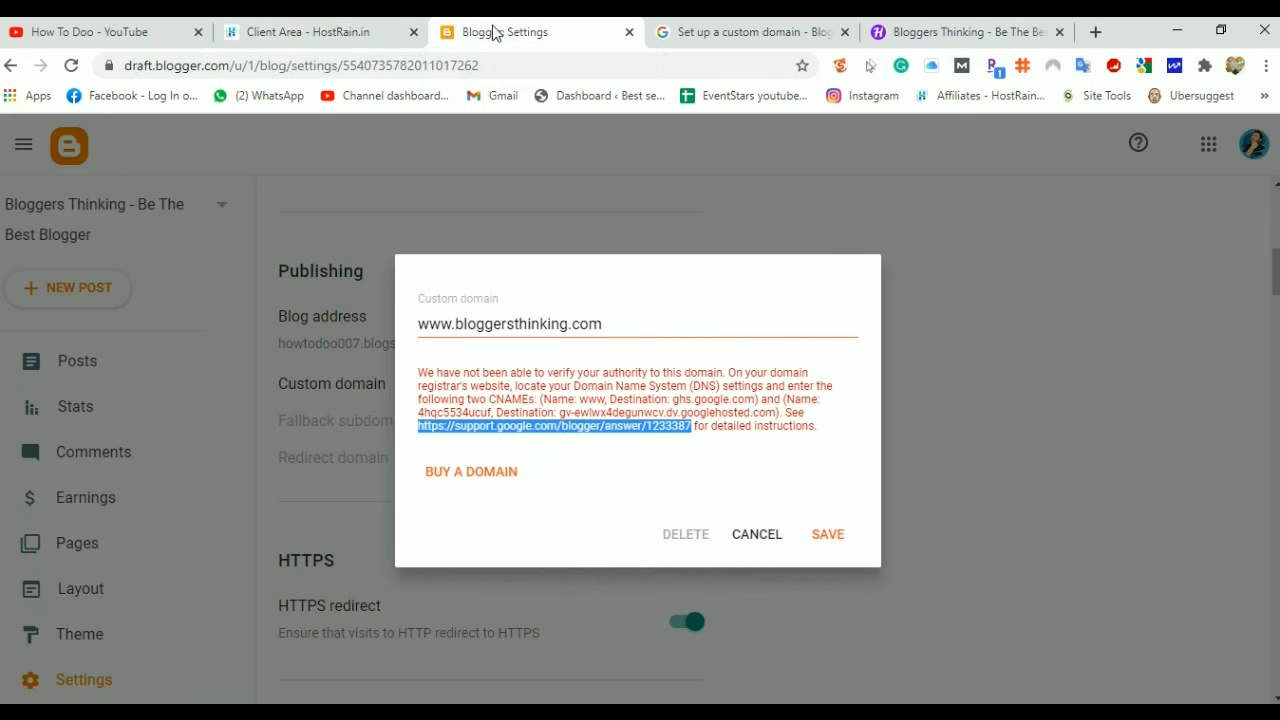
click(826, 538)
click(826, 538)
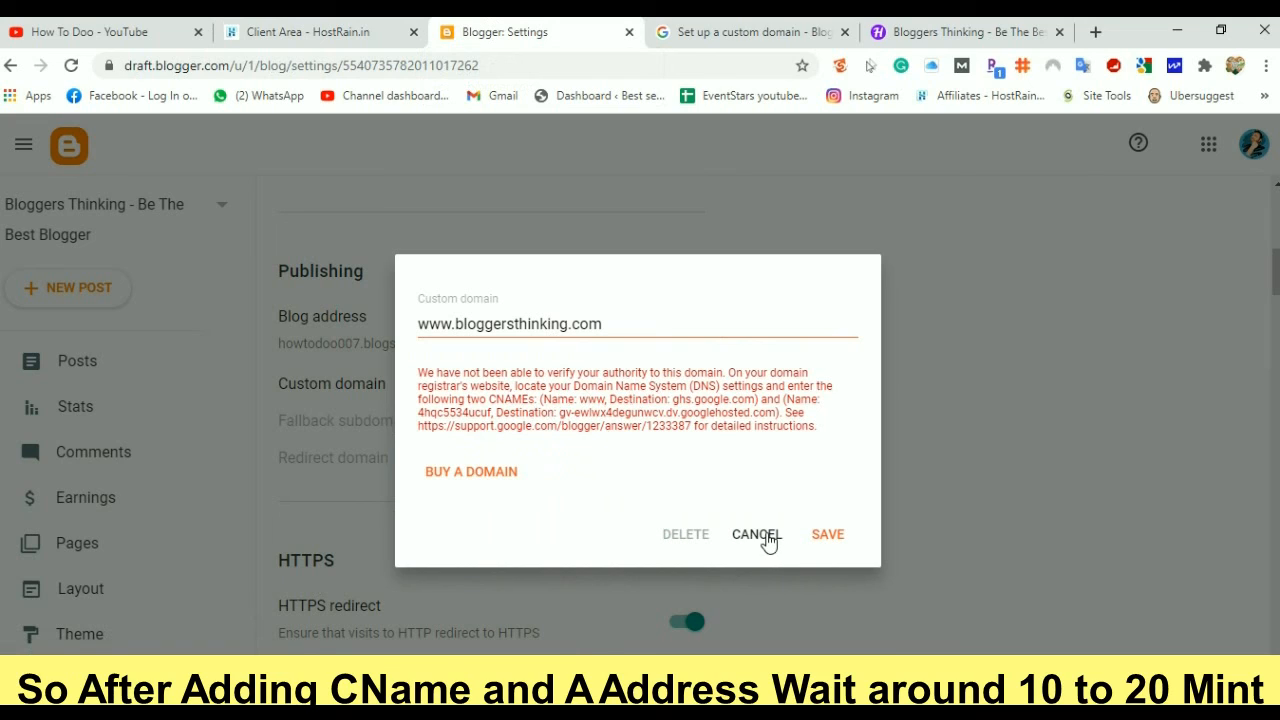
drag(621, 332, 417, 353)
key(ctrl+c)
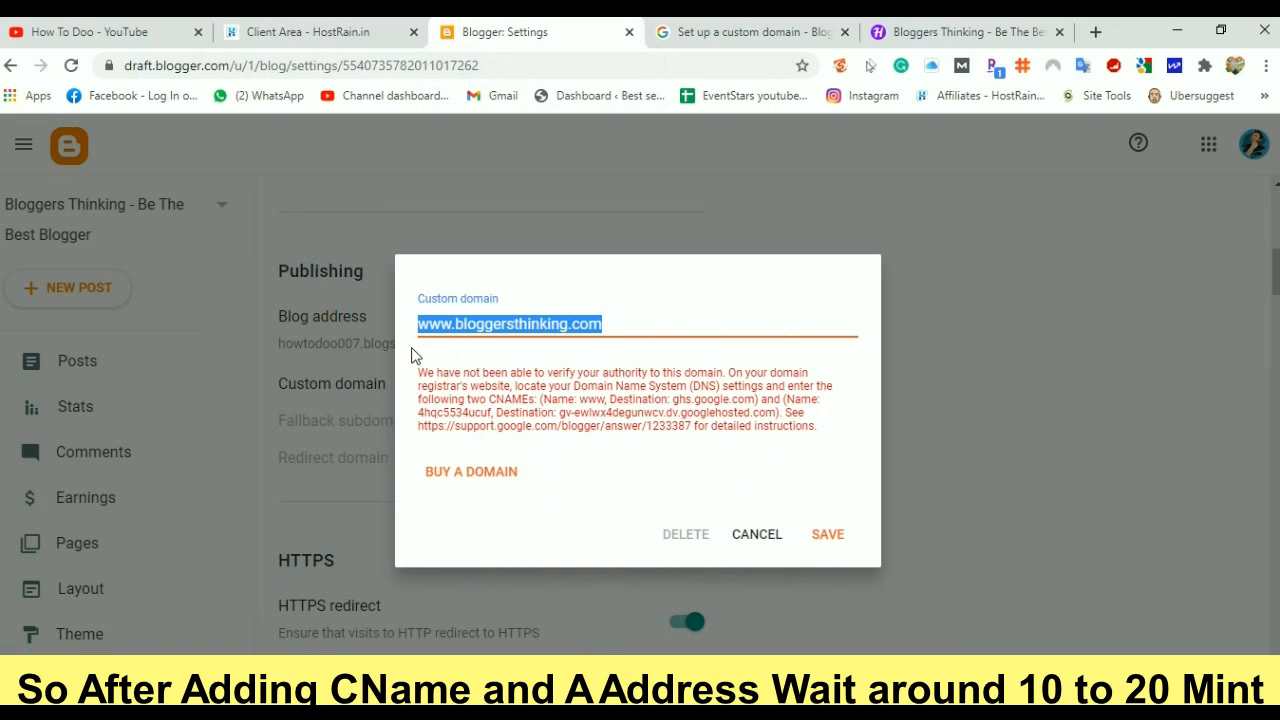
click(762, 538)
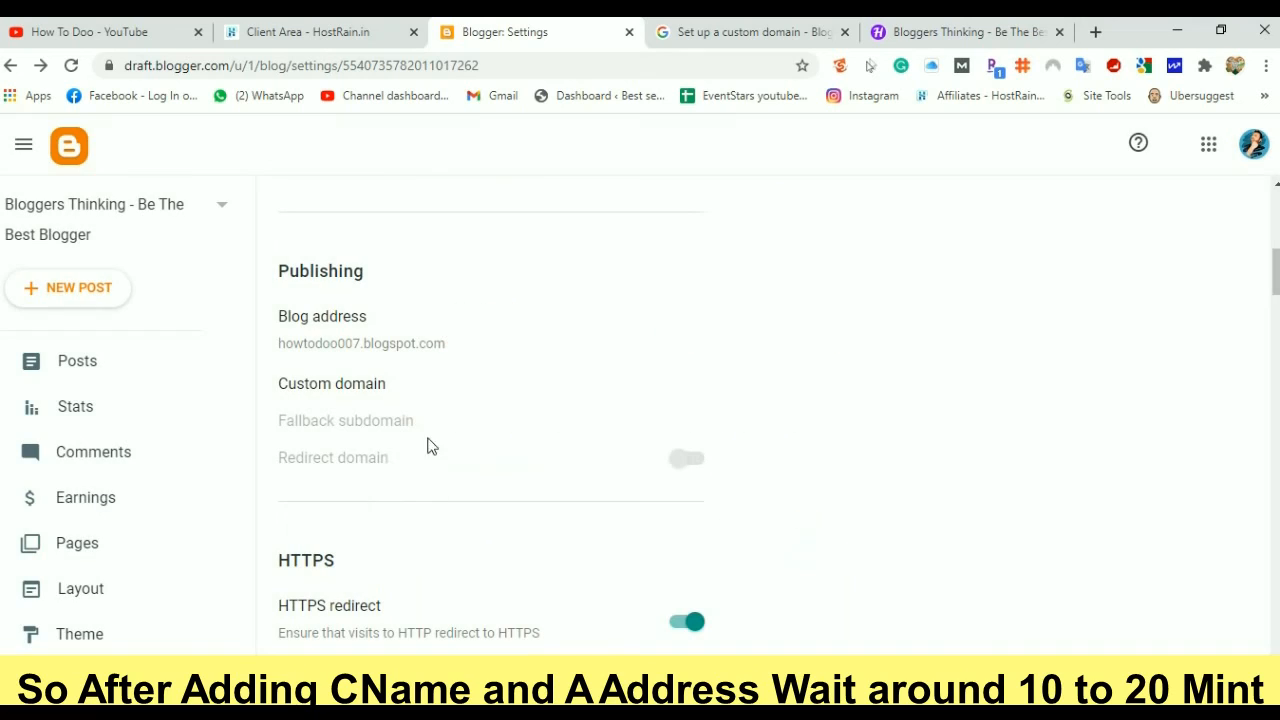
click(345, 385)
click(526, 365)
key(ctrl+v)
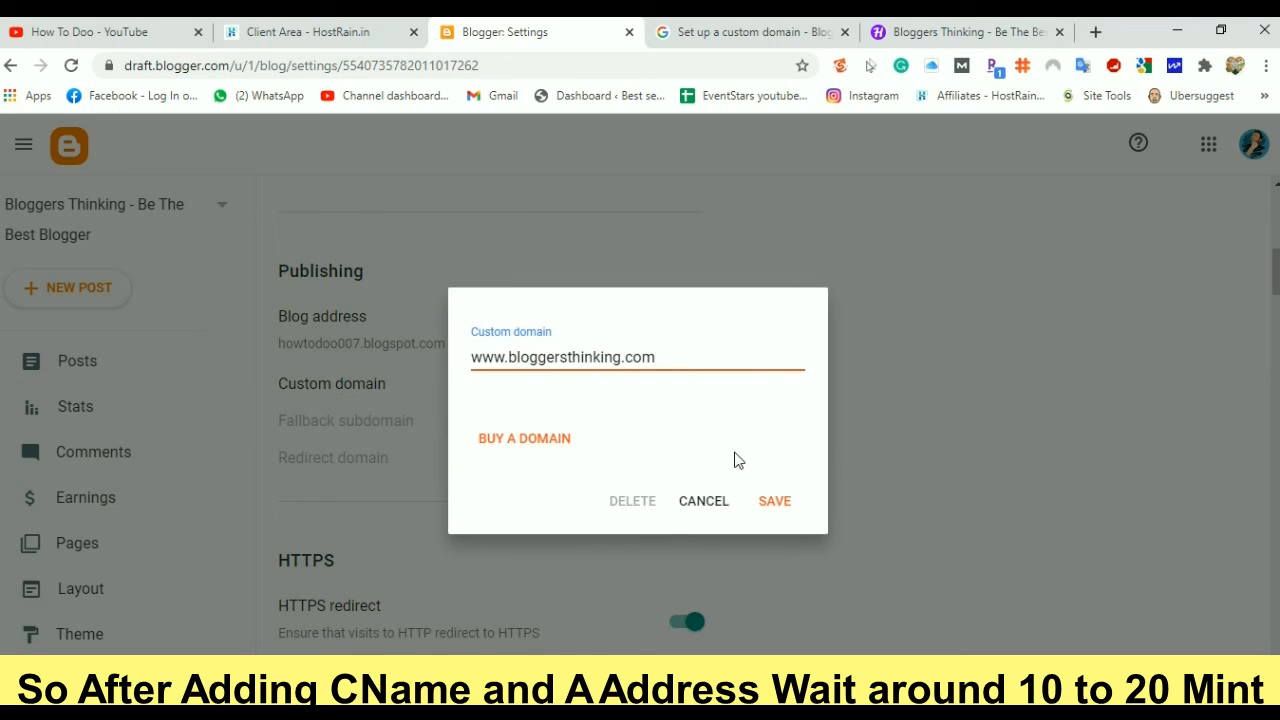
click(777, 505)
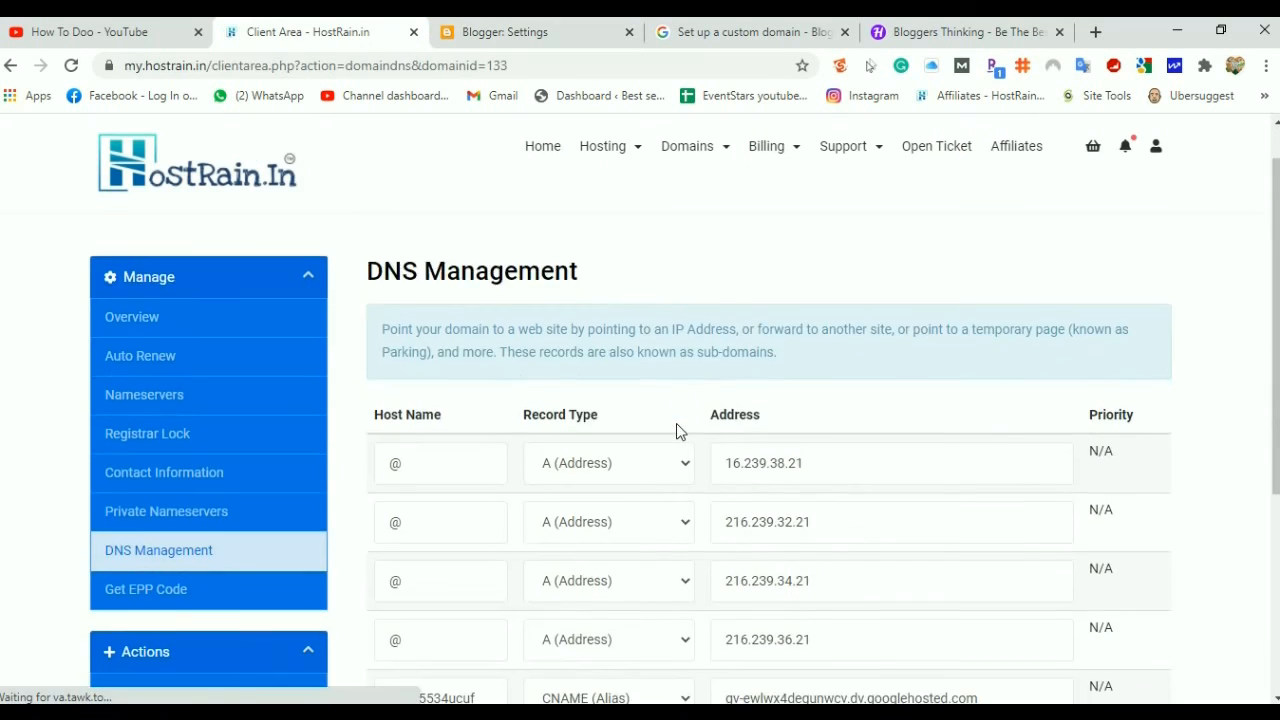
Review the DNS records, then enable the Registrar Lock for bloggersthinking.com
scroll(677, 429, down, 3)
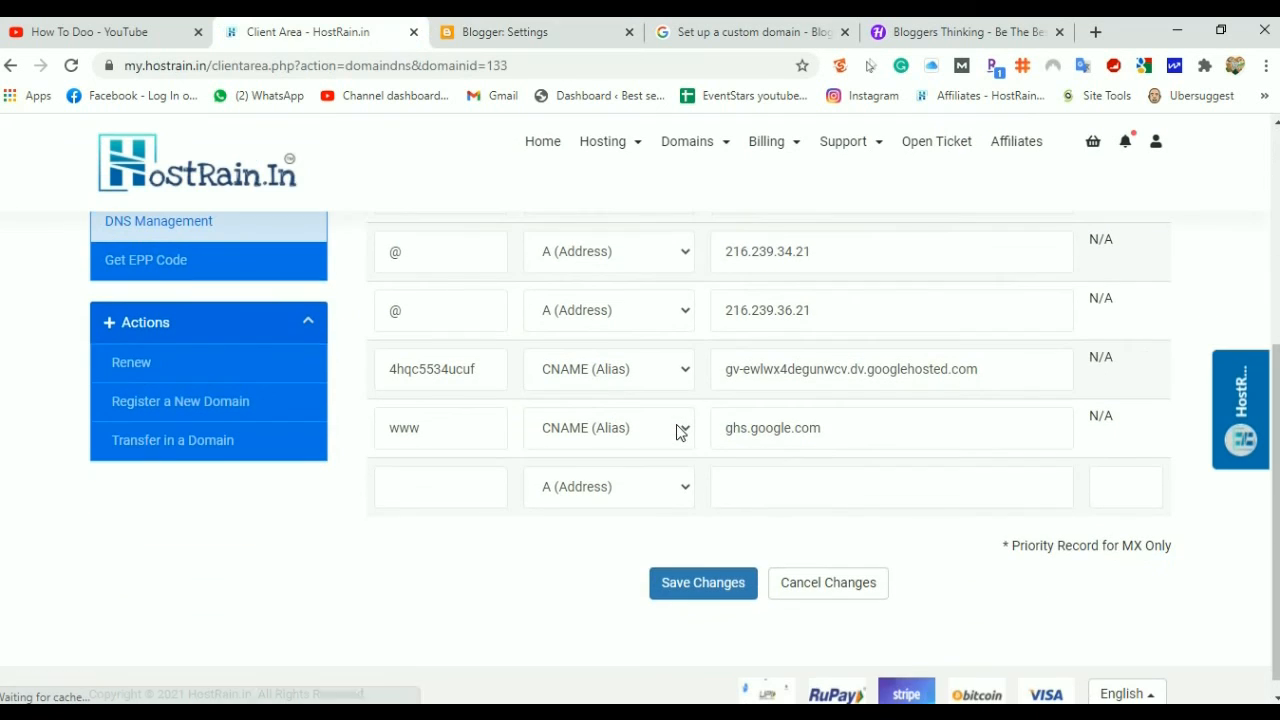
scroll(677, 478, up, 4)
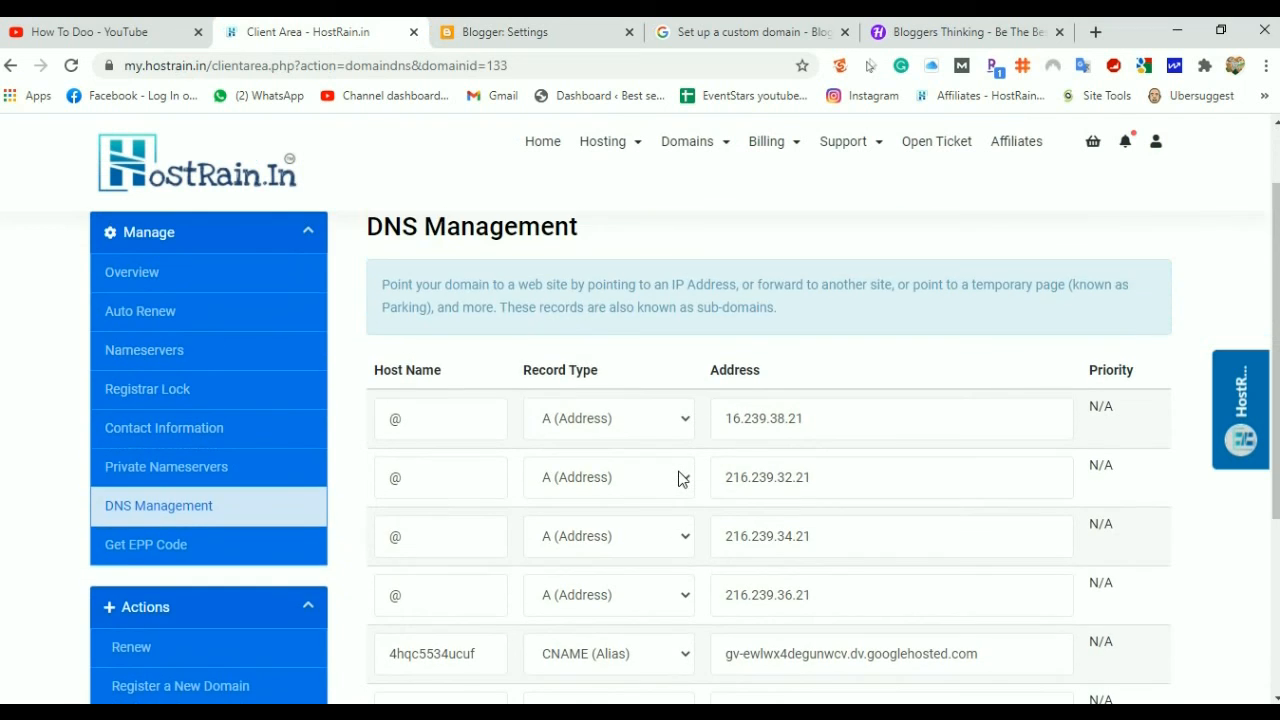
scroll(606, 509, down, 6)
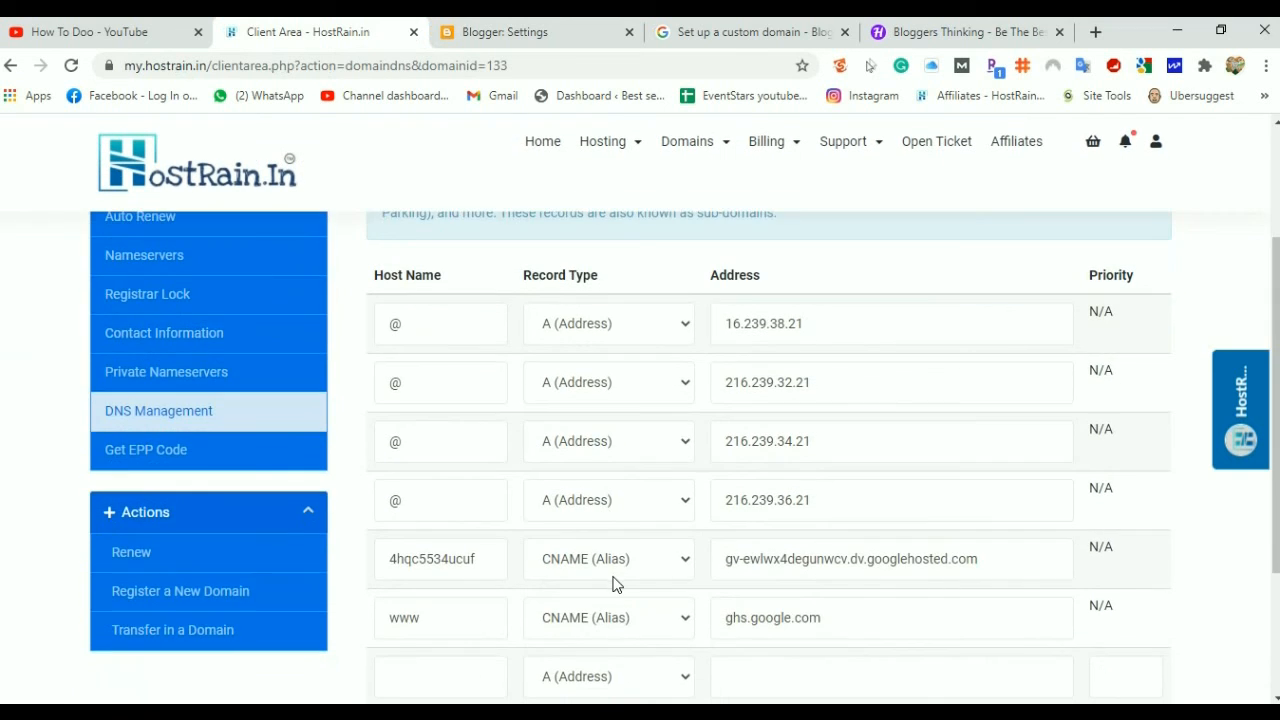
scroll(611, 586, up, 6)
scroll(266, 531, down, 2)
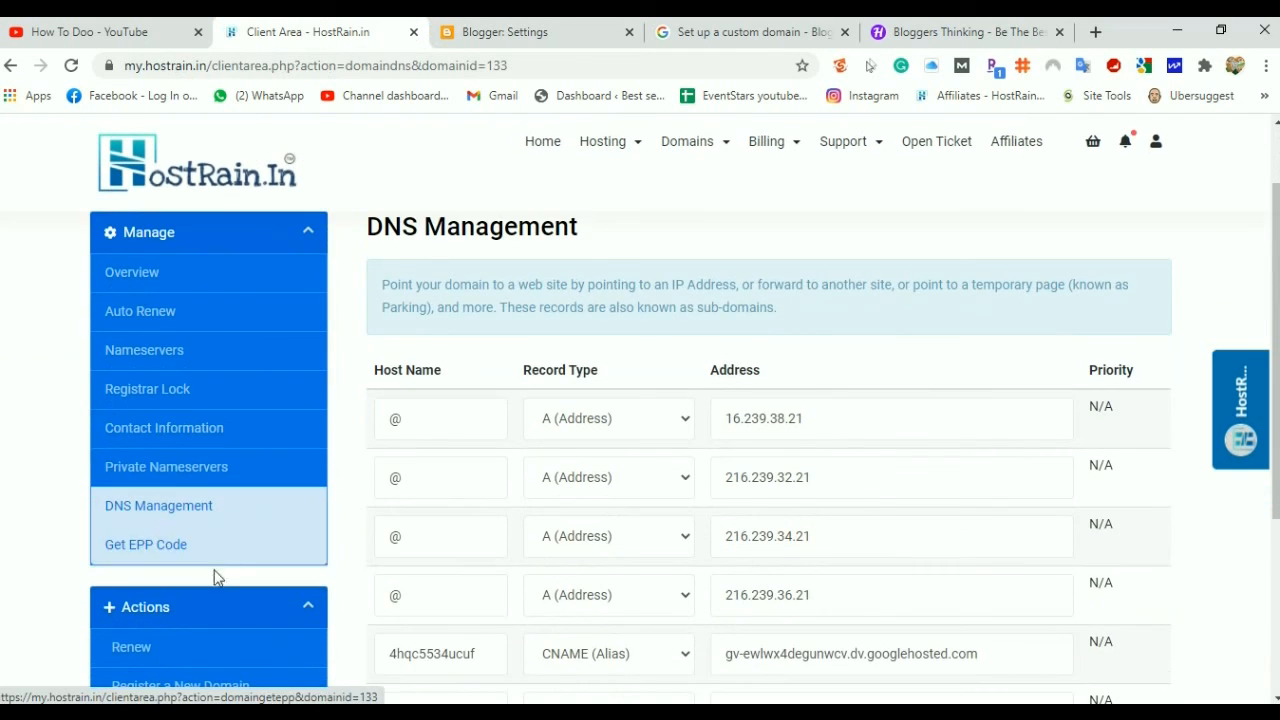
click(157, 395)
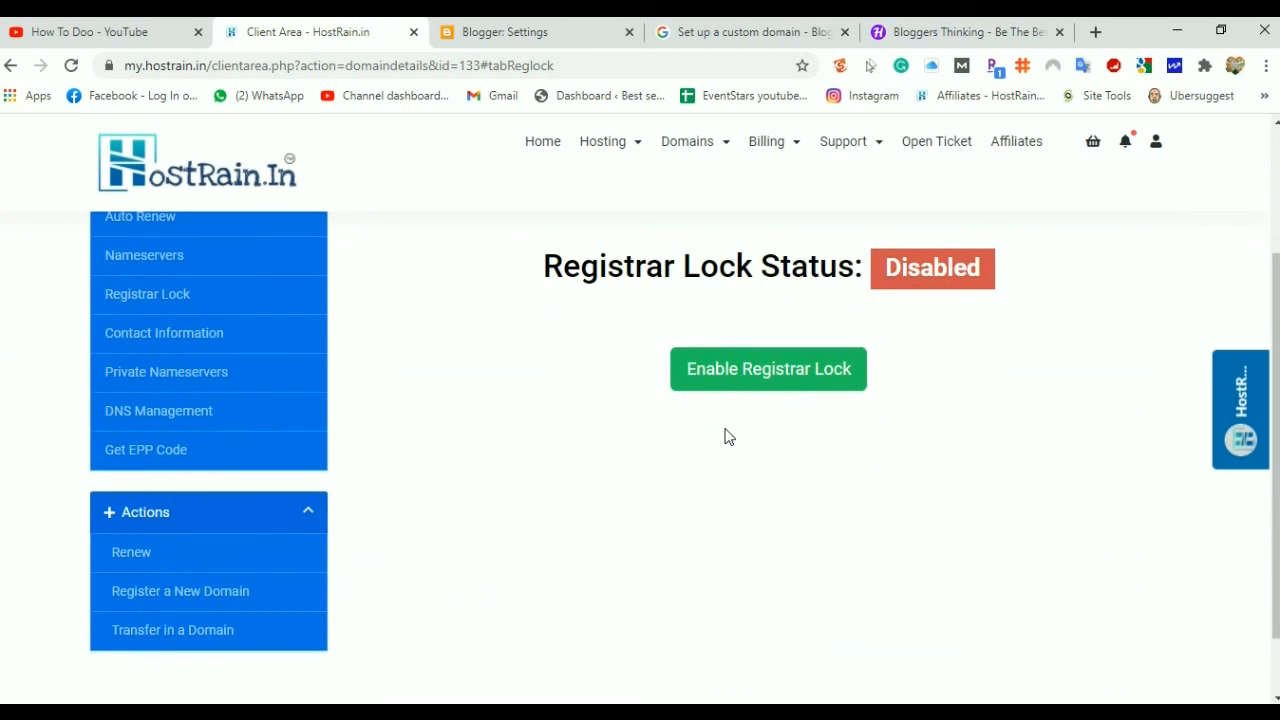
click(750, 380)
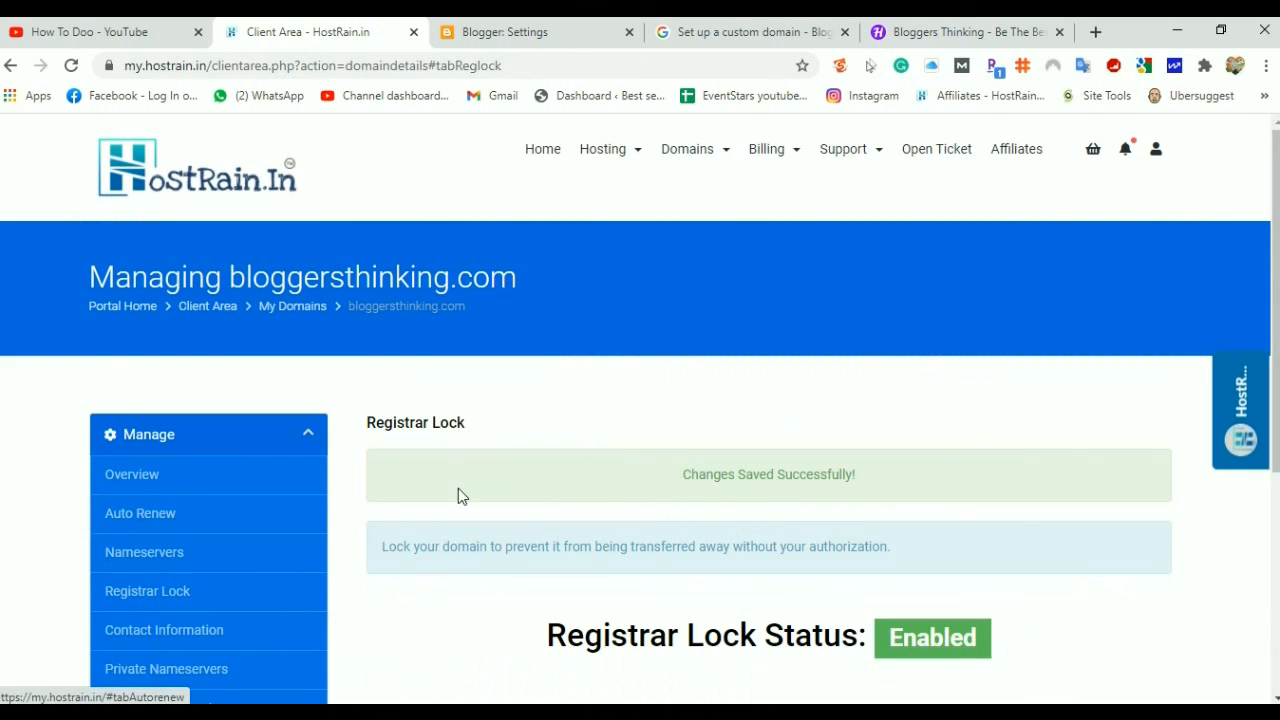
Bring up the bloggersthinking.com Overview page in HostRain
scroll(458, 490, down, 3)
scroll(458, 490, up, 3)
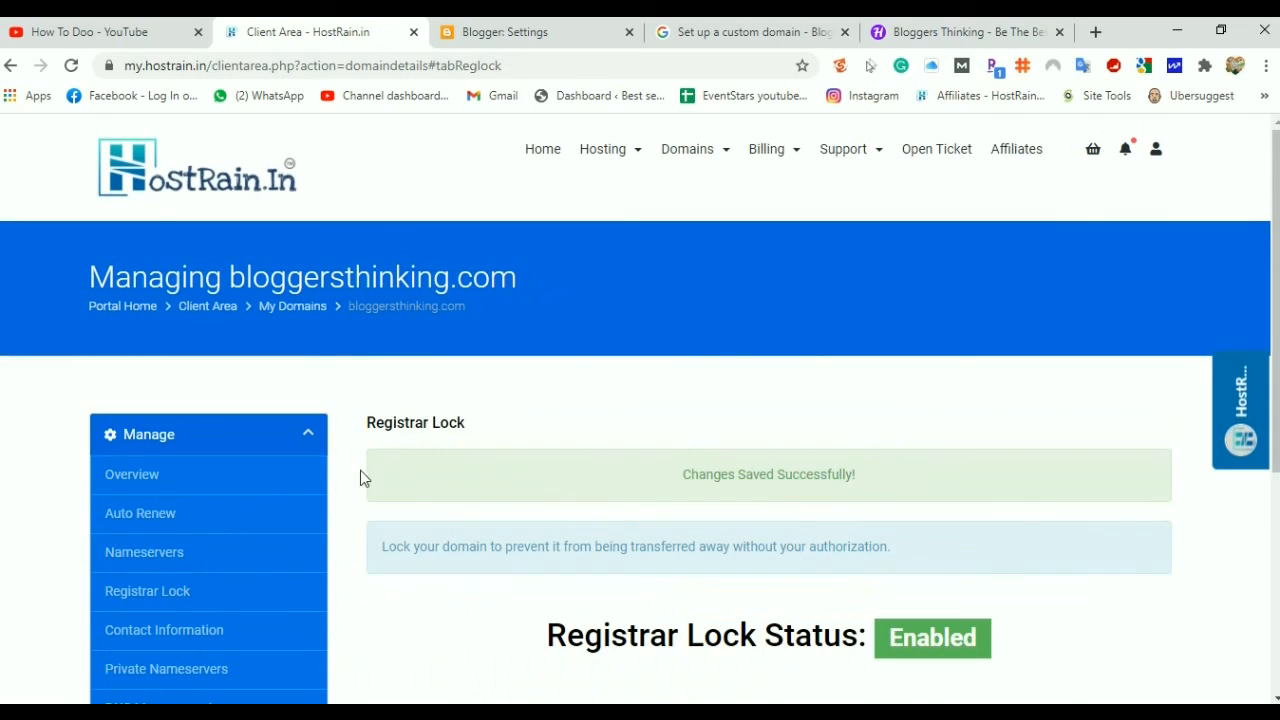
click(163, 486)
key(ctrl+Tab)
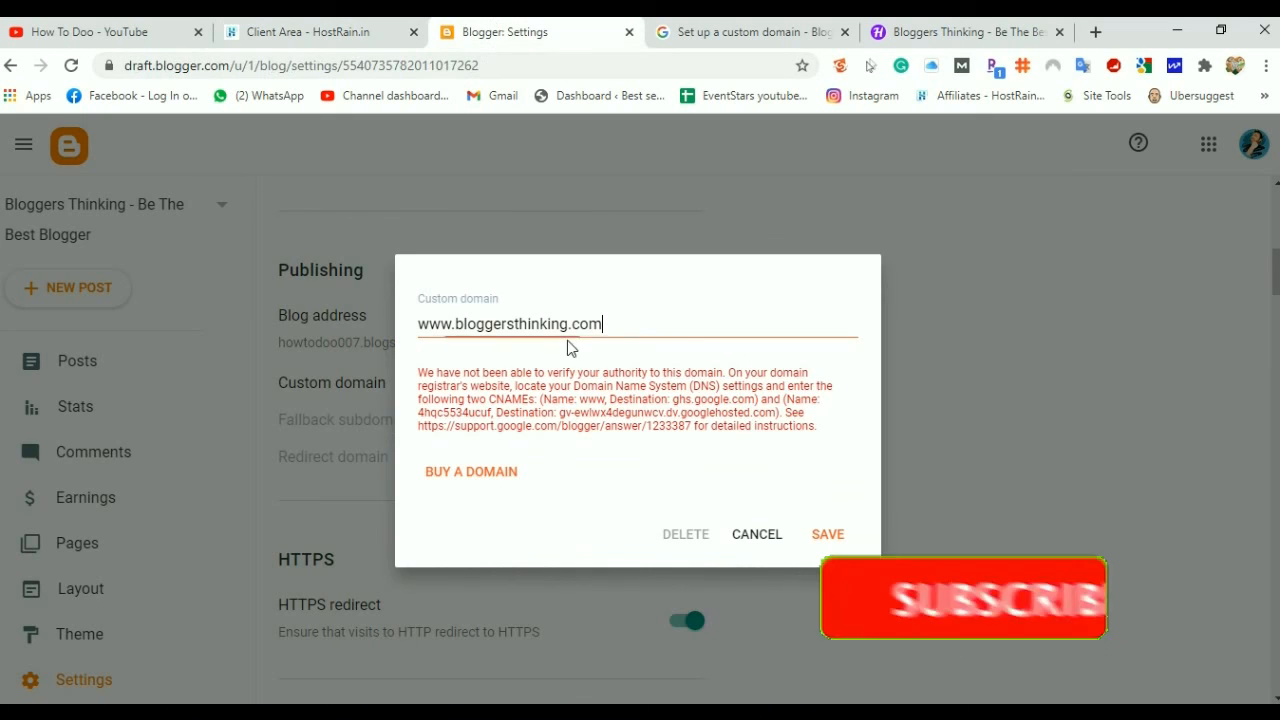
drag(628, 325, 347, 348)
key(ctrl+c)
key(BackSpace)
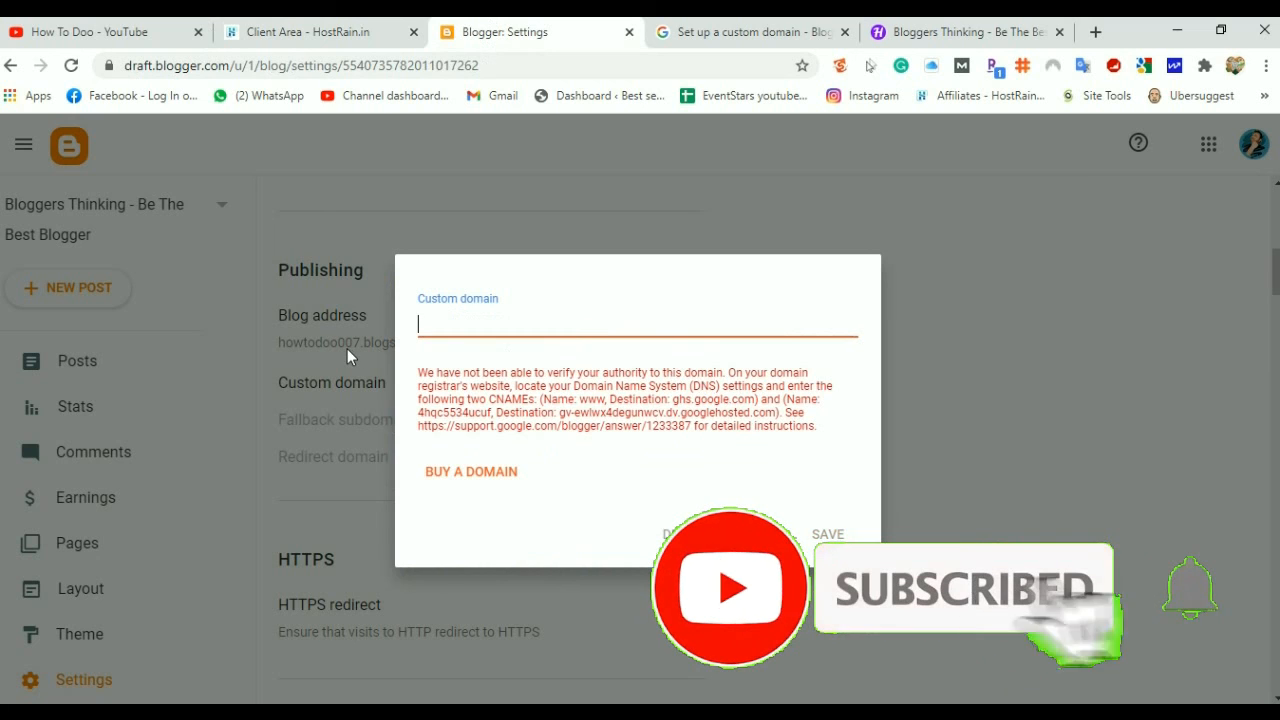
click(829, 536)
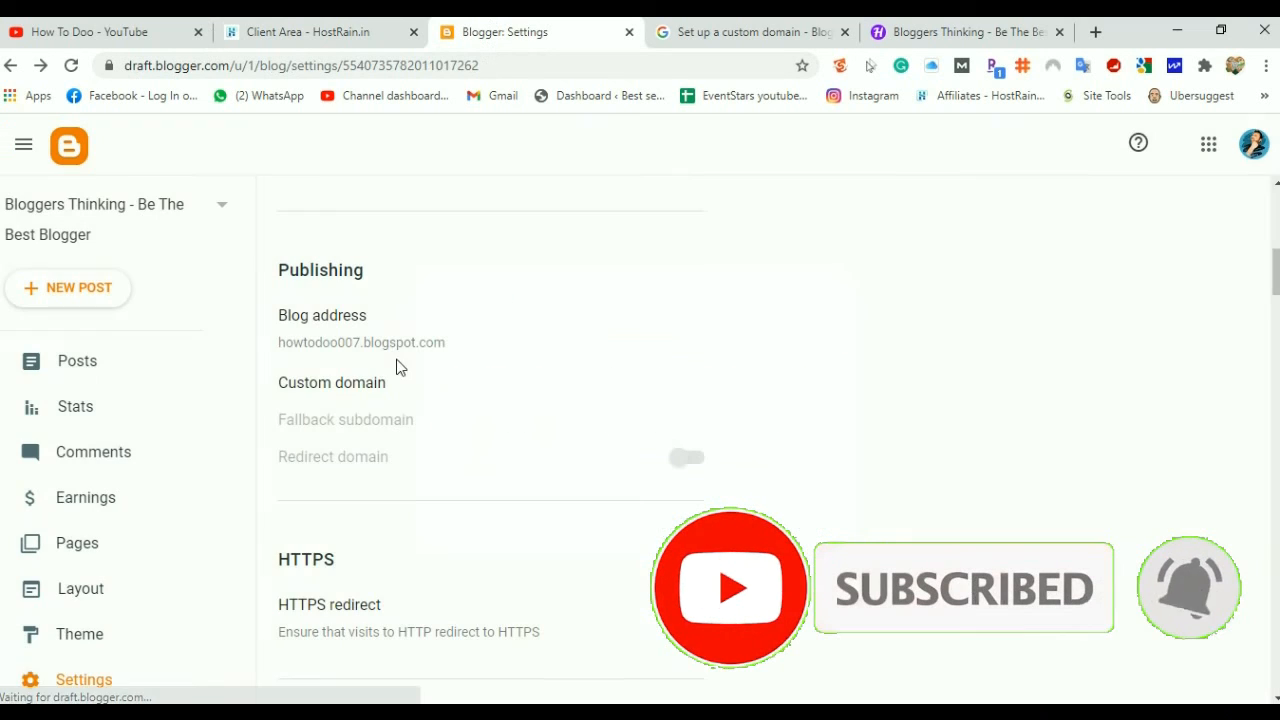
click(344, 386)
click(502, 362)
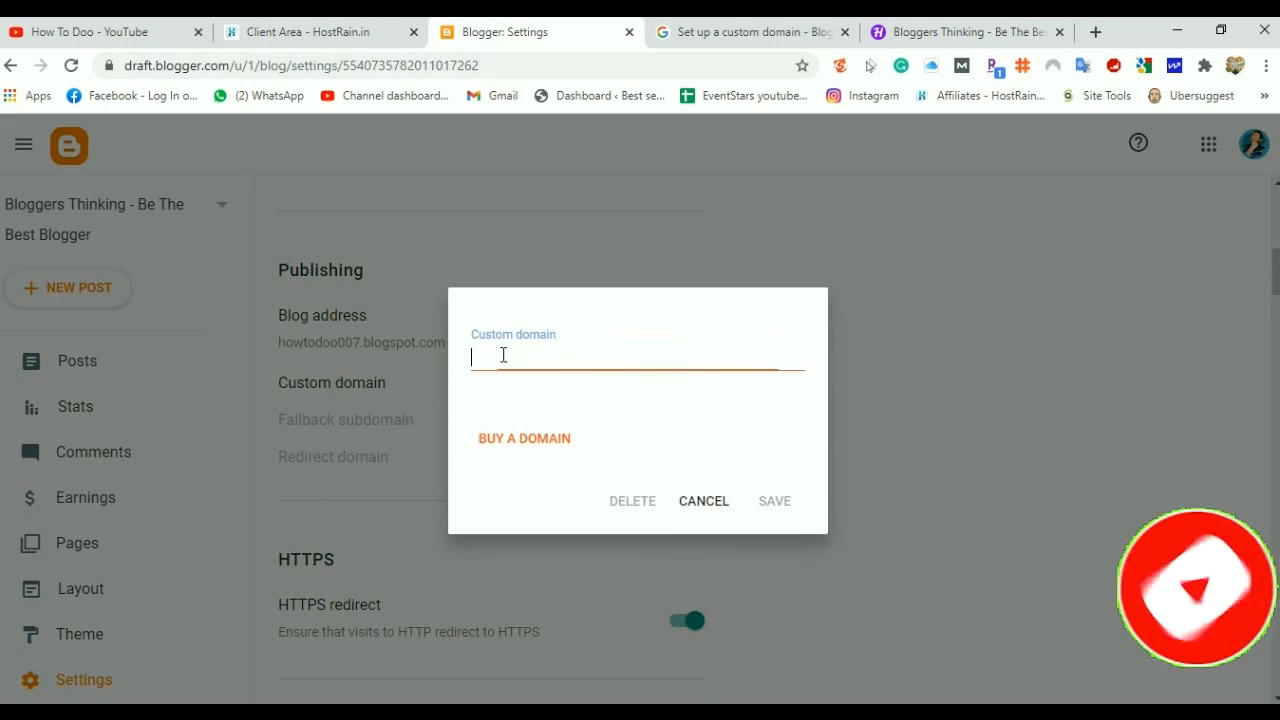
key(ctrl+v)
click(776, 505)
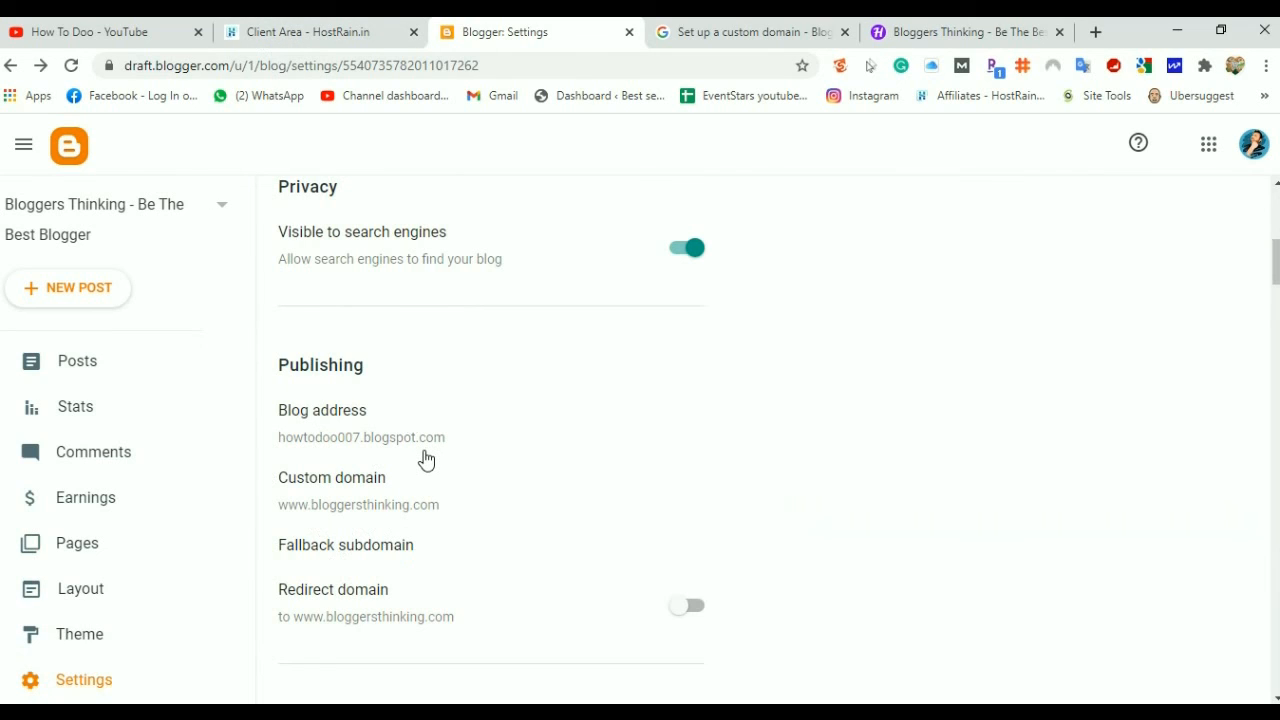
scroll(425, 458, down, 1)
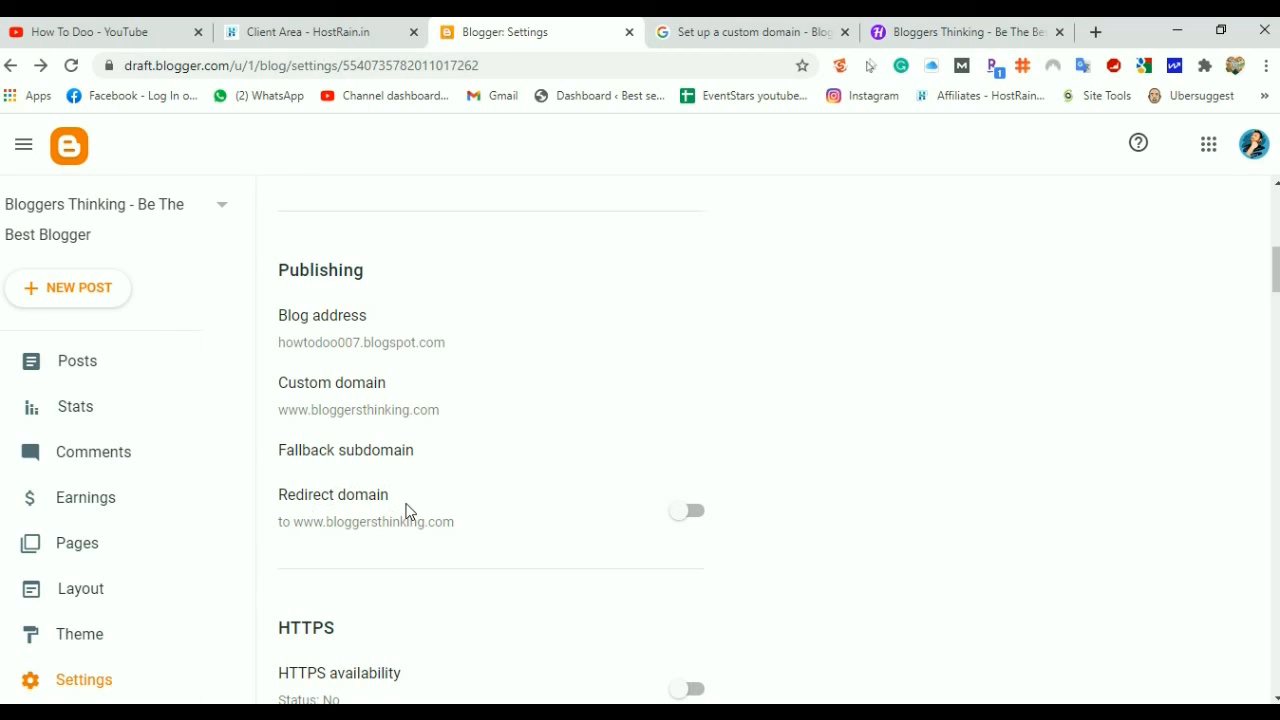
click(705, 31)
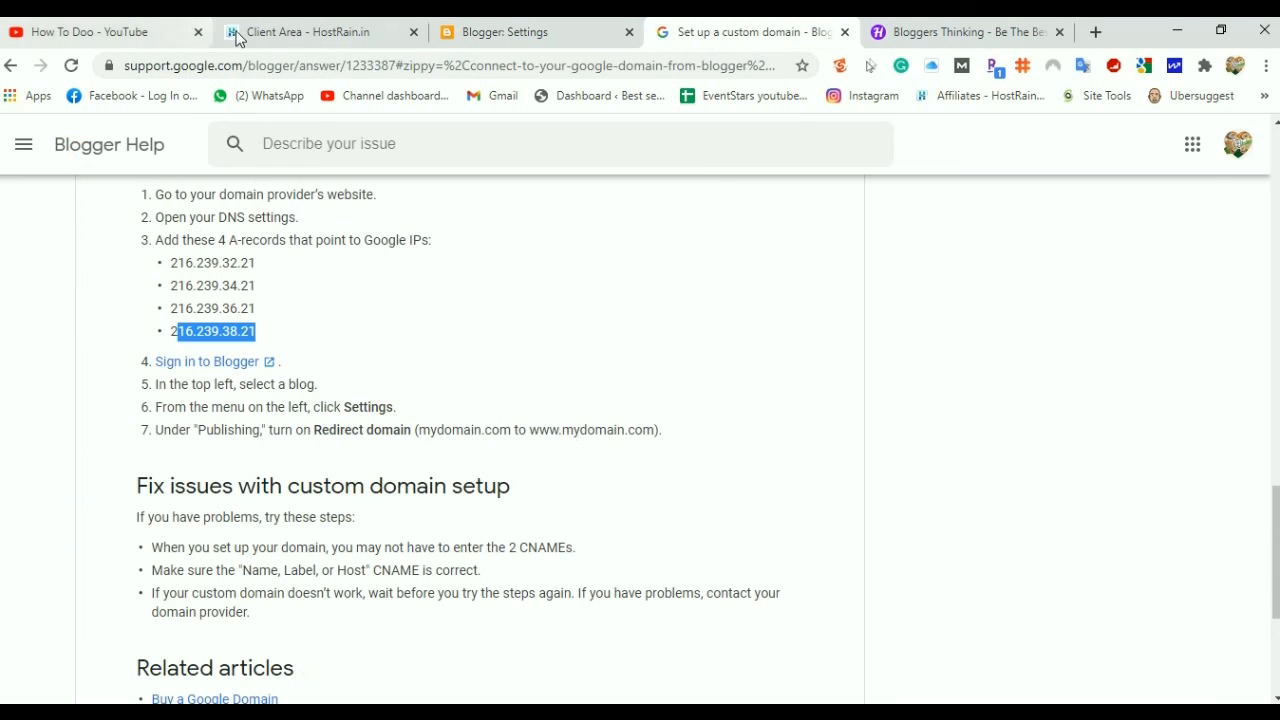
click(310, 31)
click(505, 31)
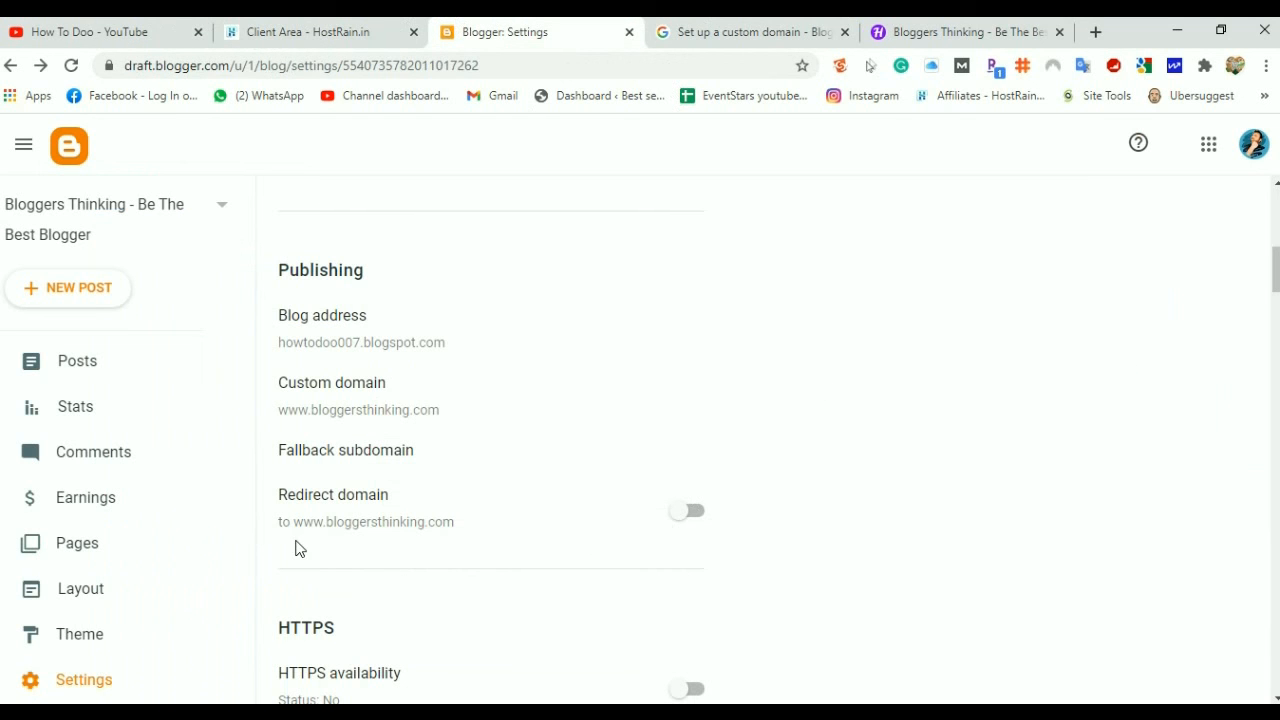
click(690, 512)
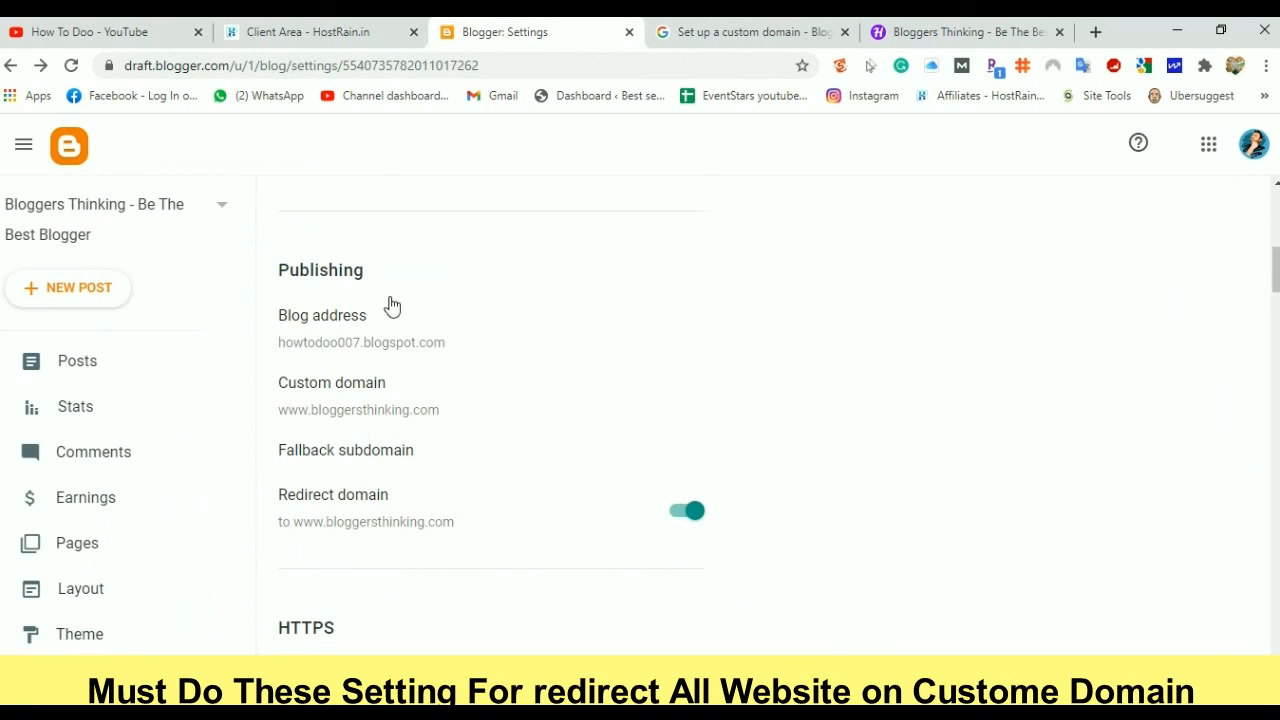
Reload and view the live blog at the custom domain, which still returns a 404 error
click(908, 33)
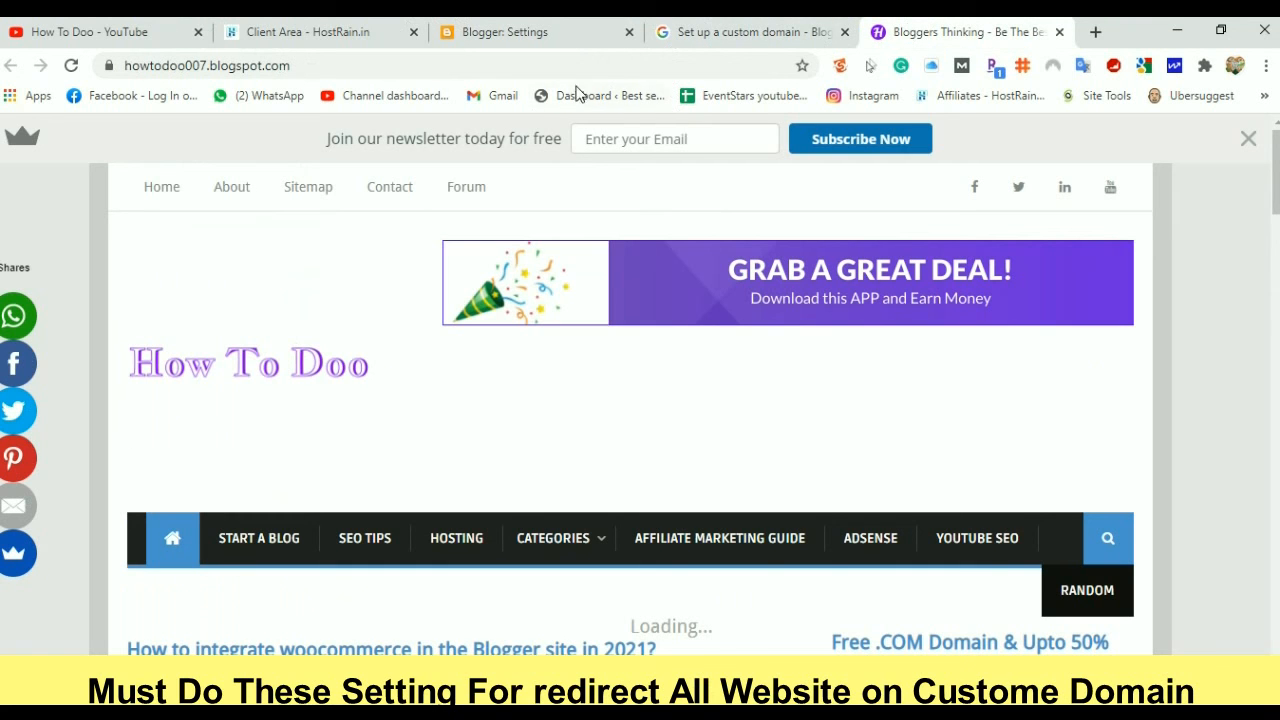
key(F5)
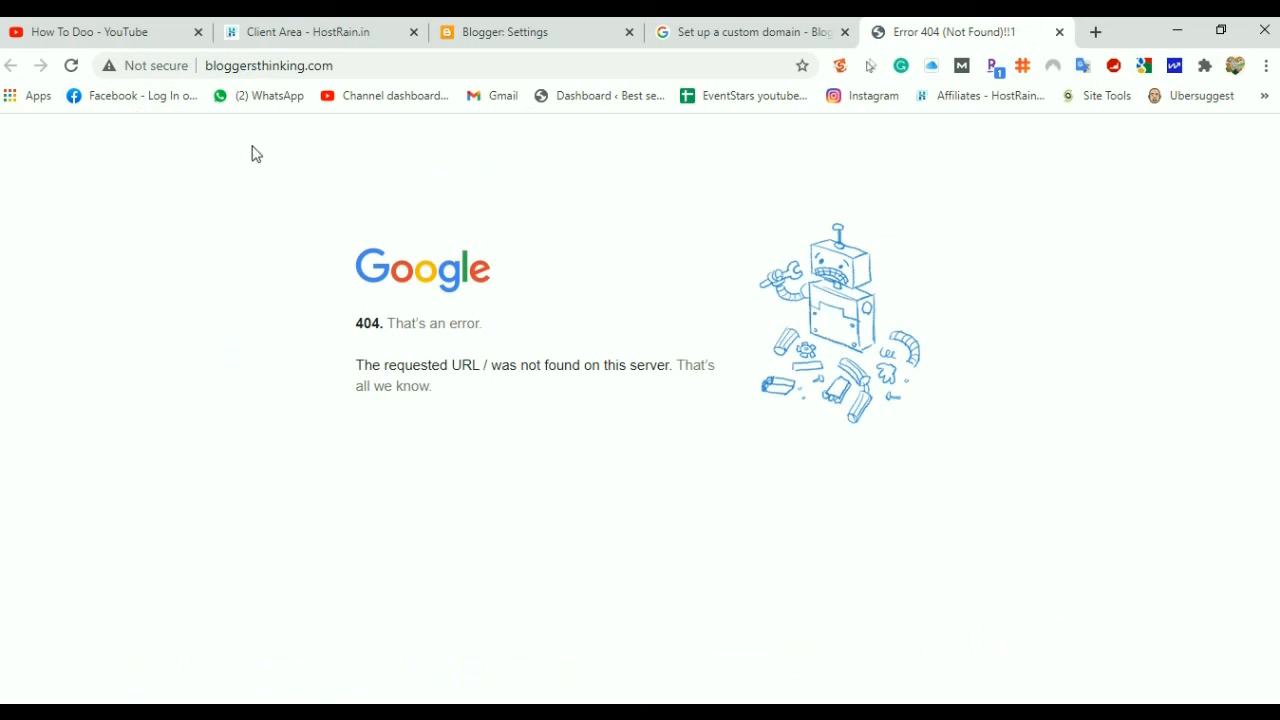
click(531, 34)
scroll(117, 560, down, 2)
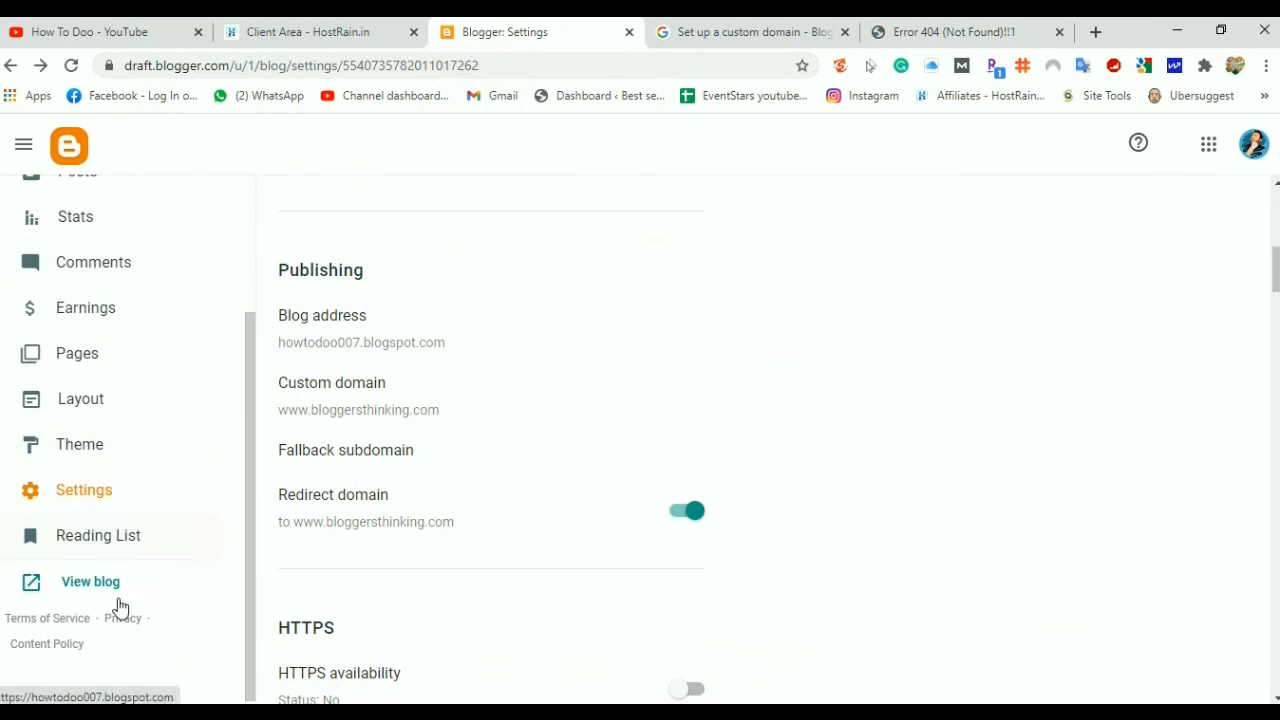
click(99, 588)
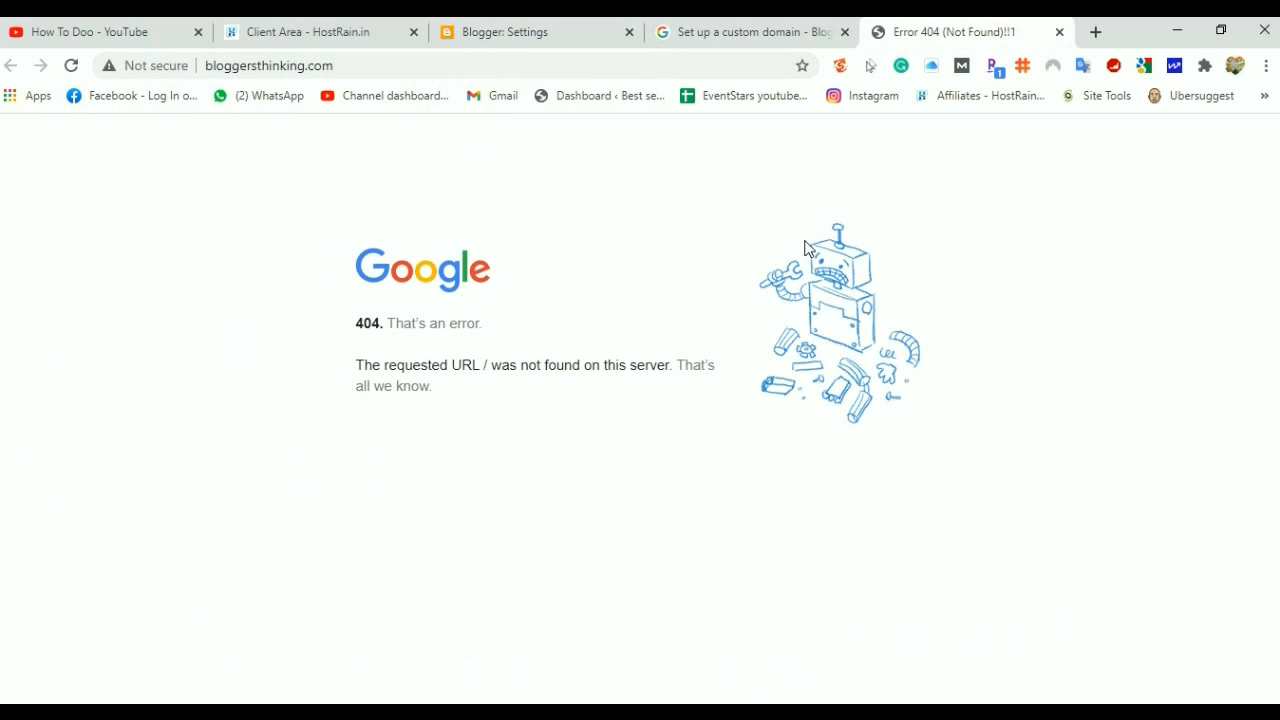
click(538, 34)
scroll(400, 607, down, 1)
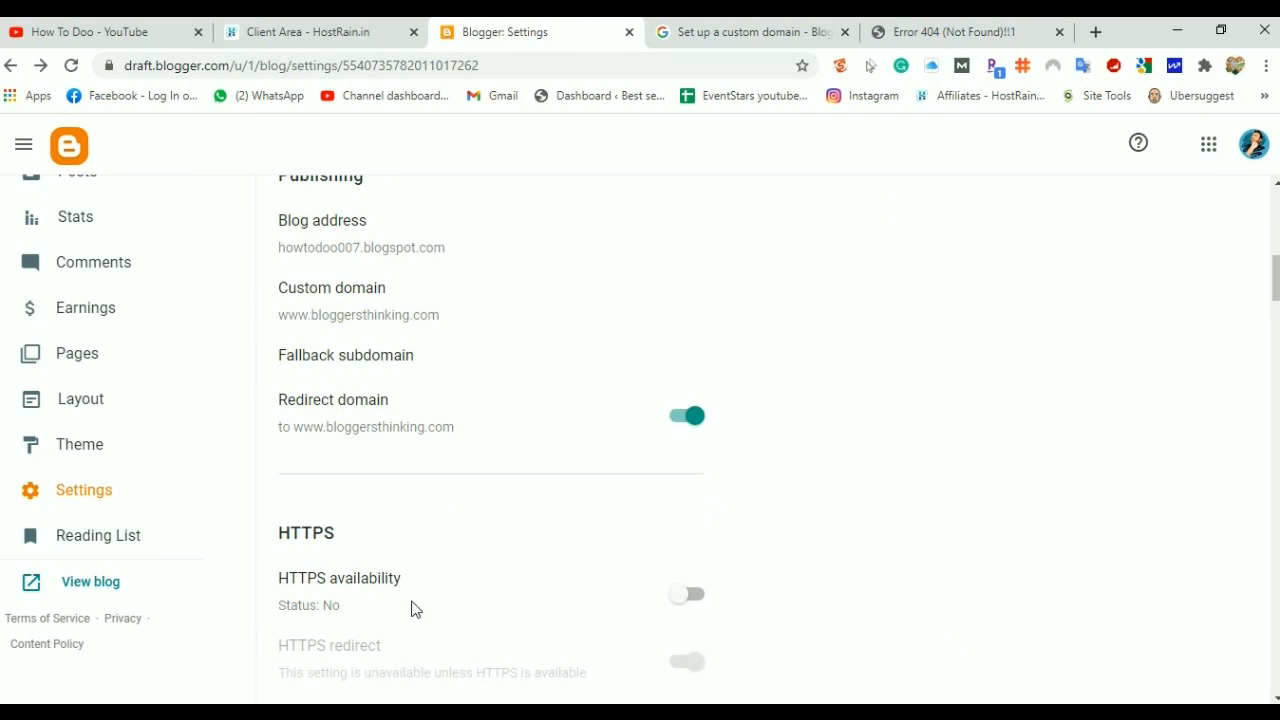
Switch on HTTPS availability, which also turns on HTTPS redirect
scroll(317, 608, down, 1)
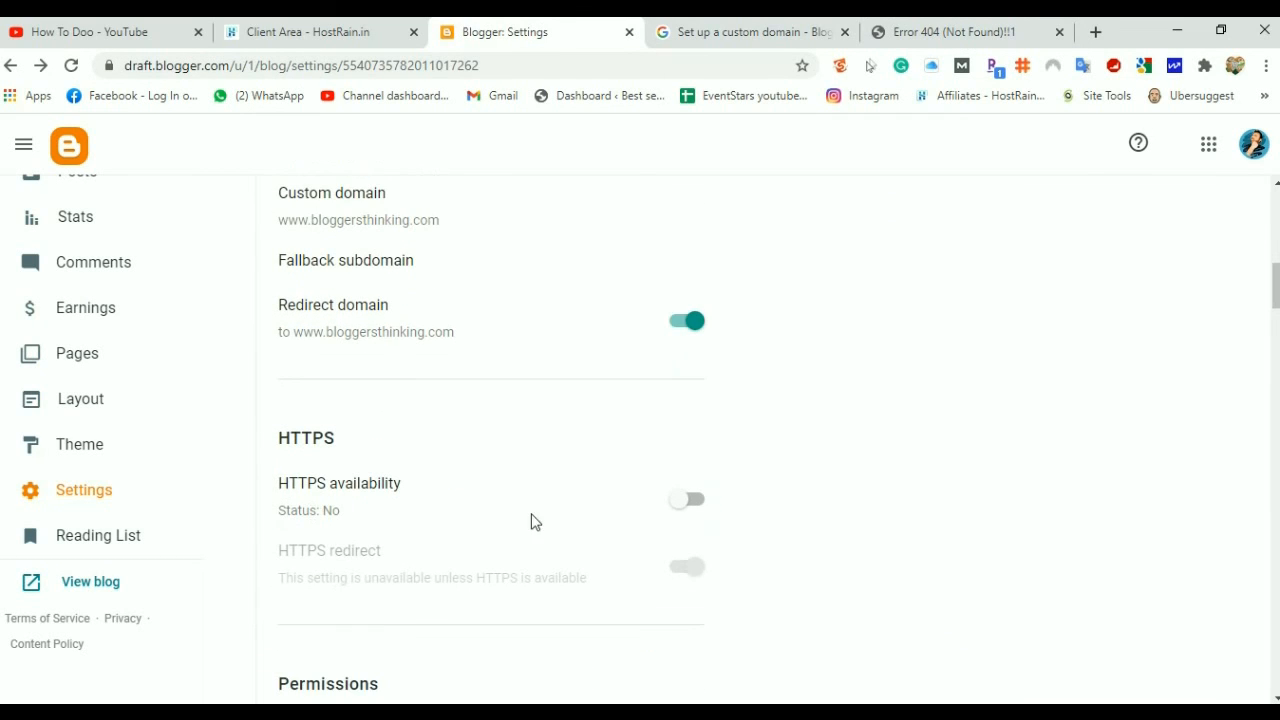
click(690, 501)
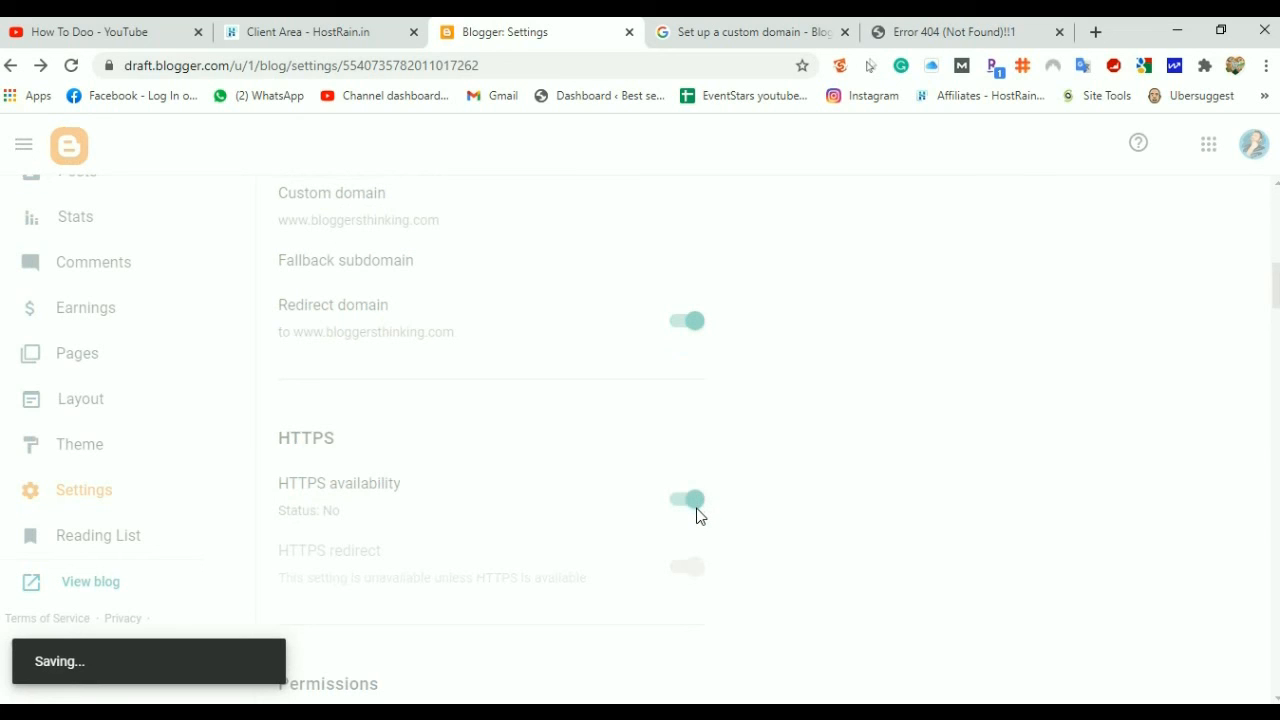
scroll(660, 514, down, 1)
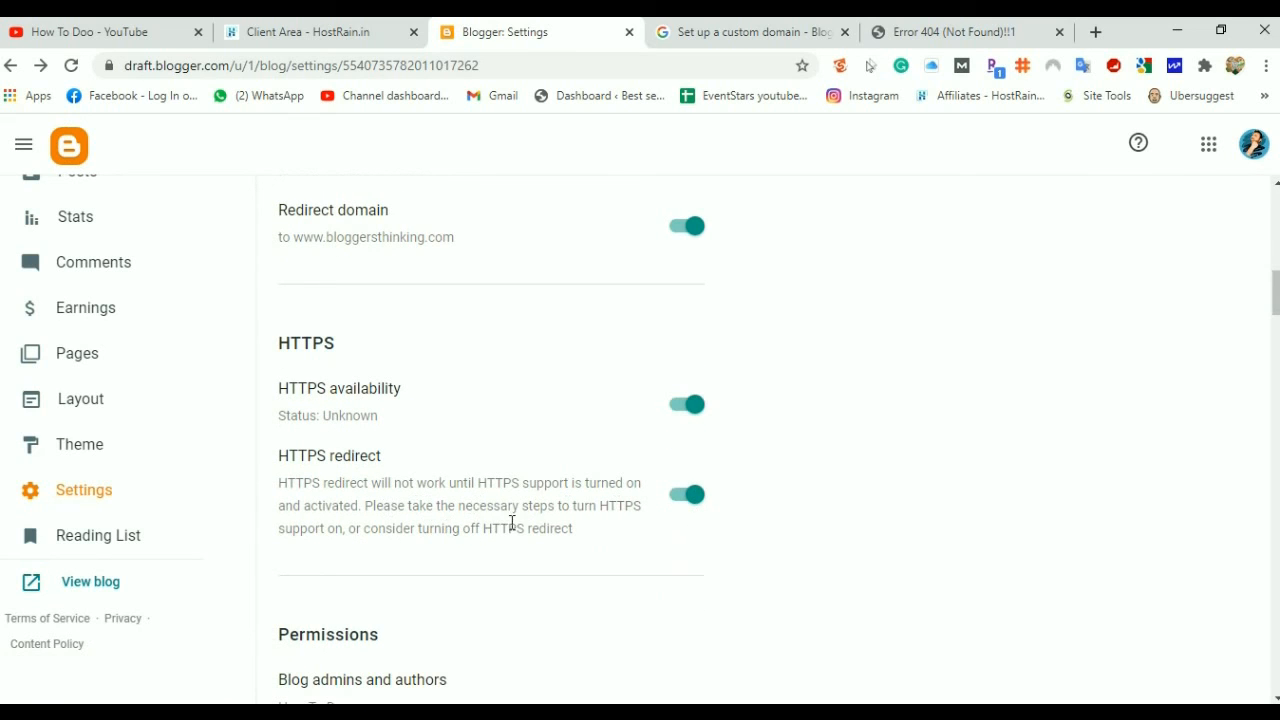
scroll(660, 534, down, 5)
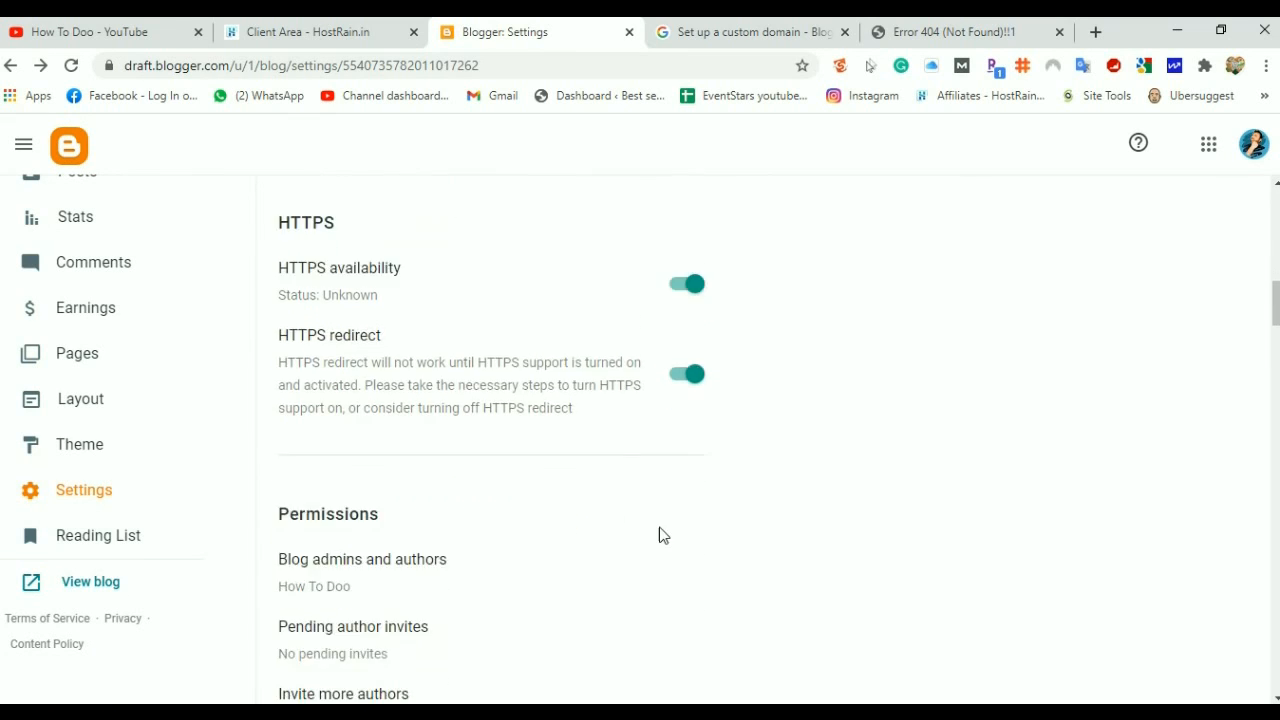
scroll(660, 537, up, 4)
scroll(657, 543, up, 8)
scroll(657, 546, down, 6)
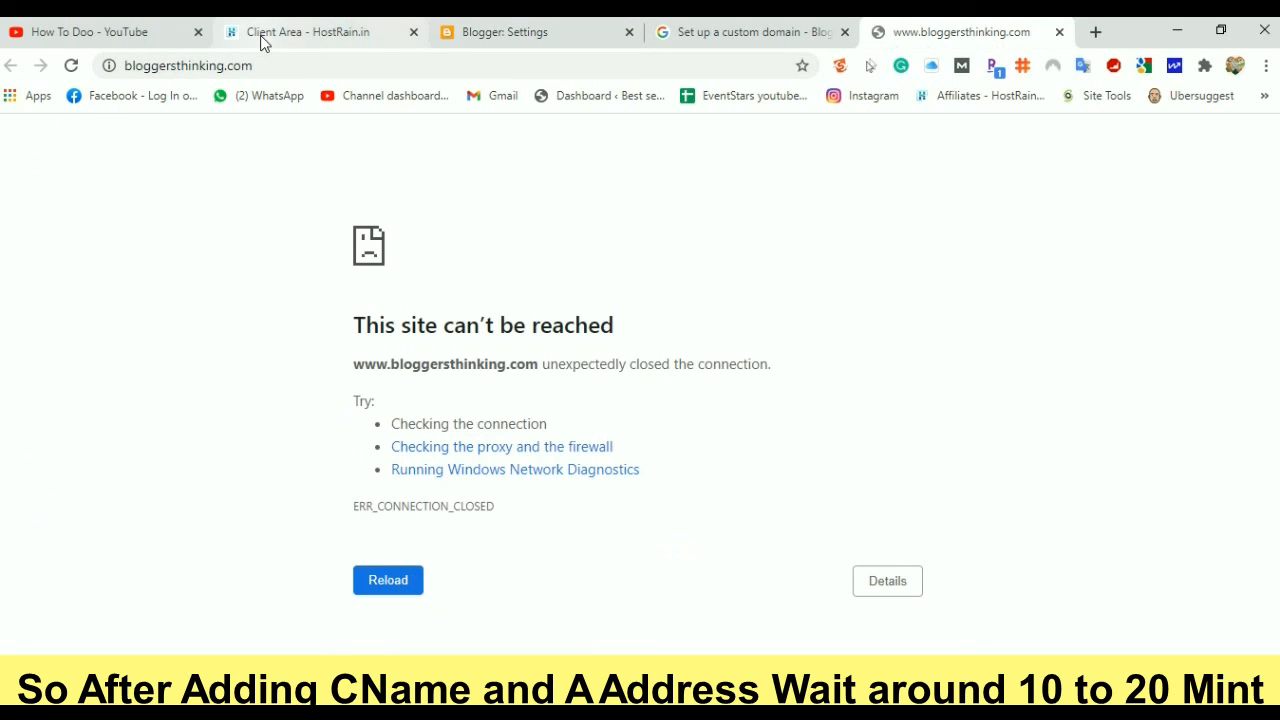
click(482, 32)
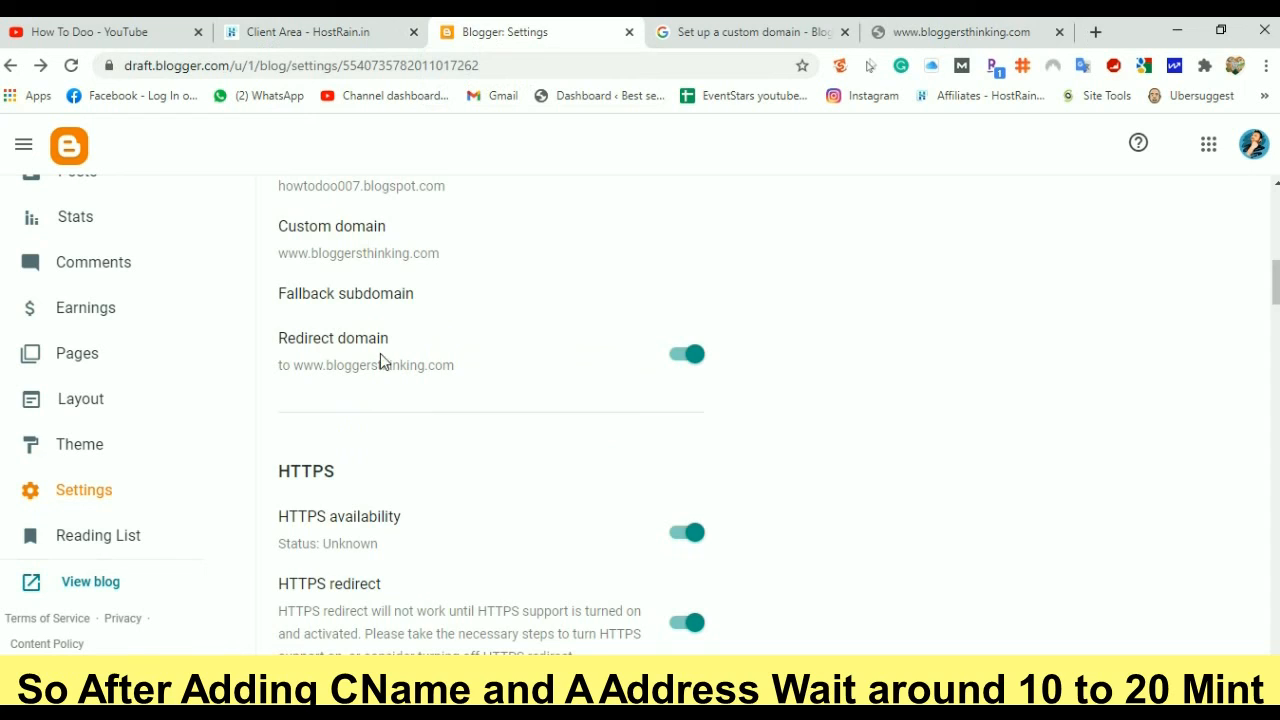
scroll(380, 362, up, 1)
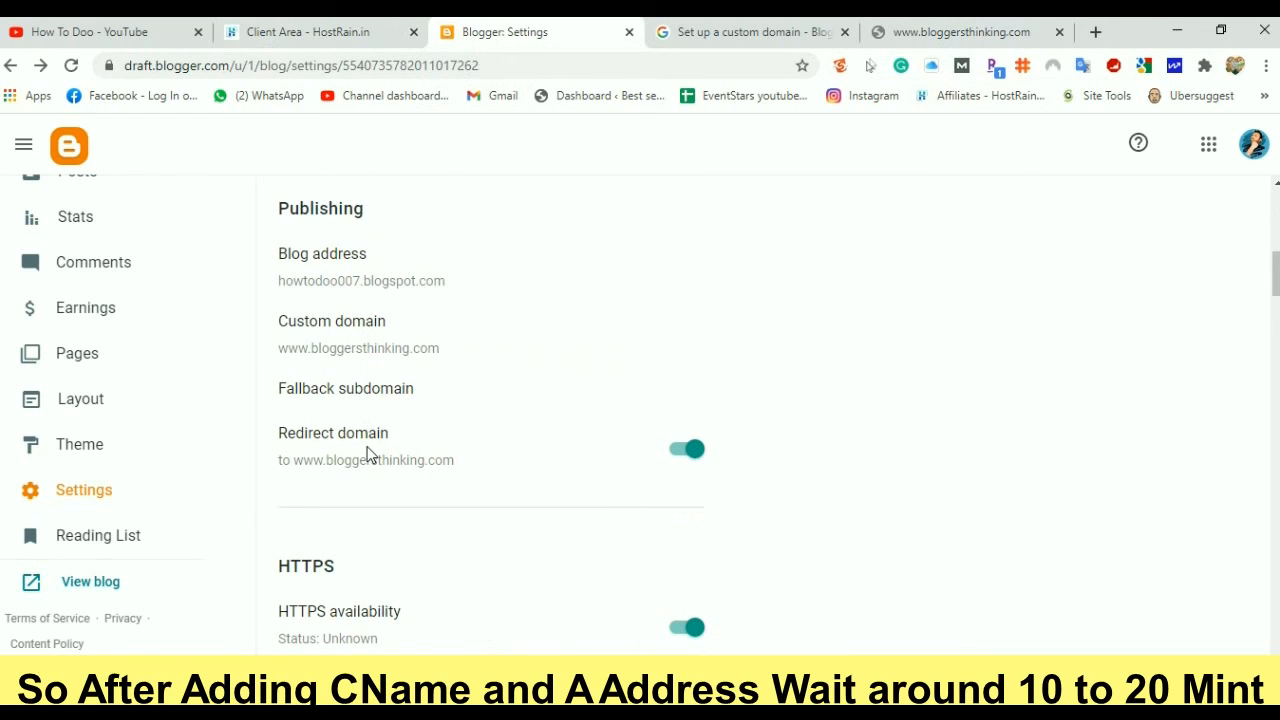
scroll(367, 456, down, 1)
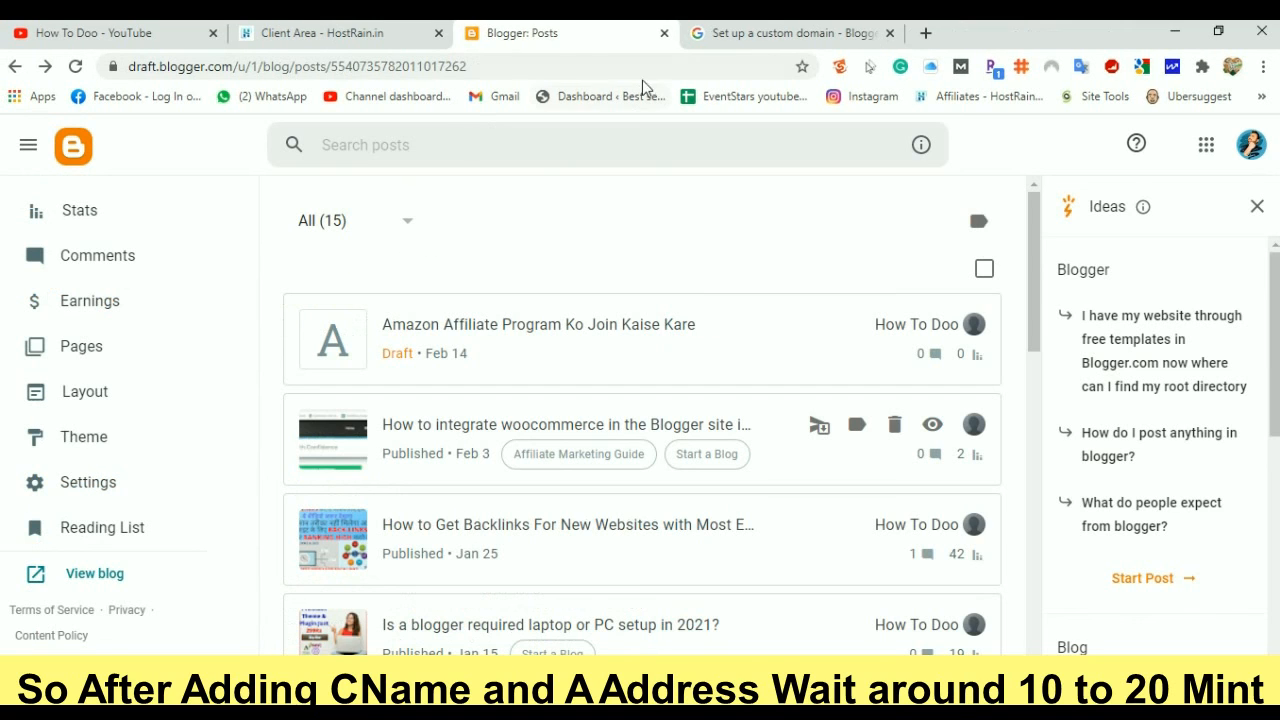
Reopen the Blogger dashboard and view the live blog at bloggersthinking.com
click(664, 35)
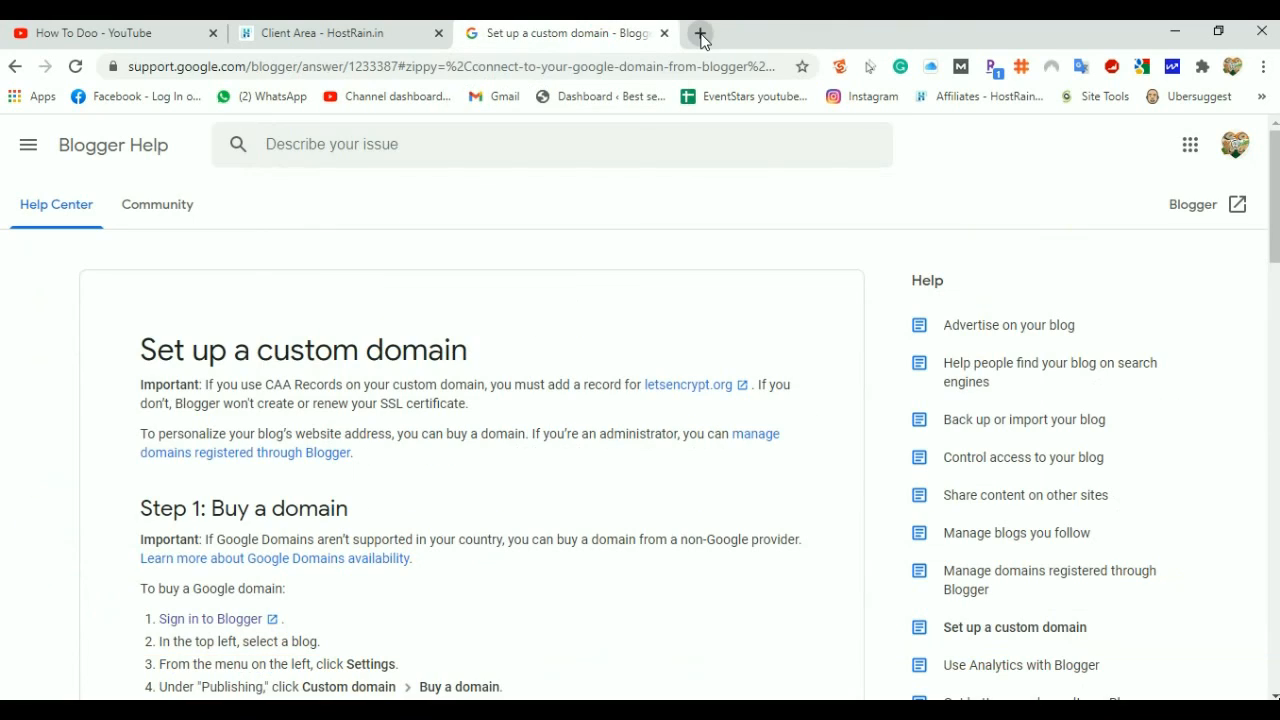
click(701, 34)
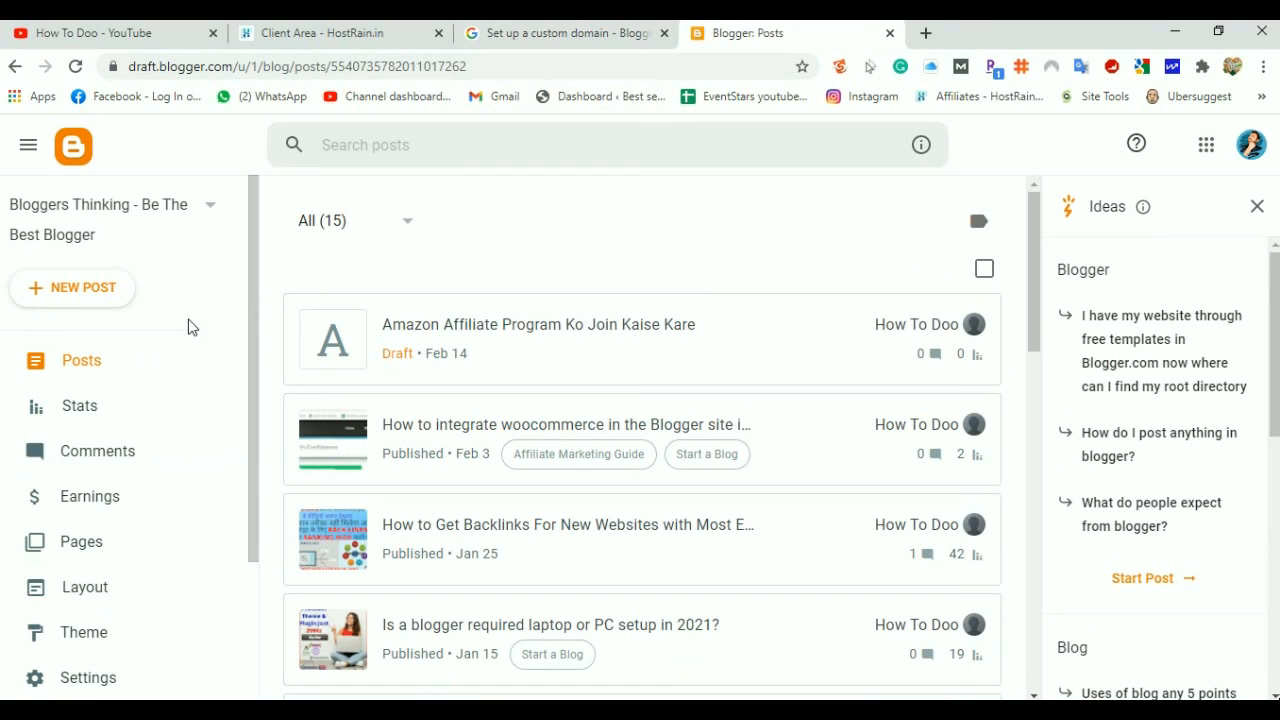
scroll(184, 331, down, 2)
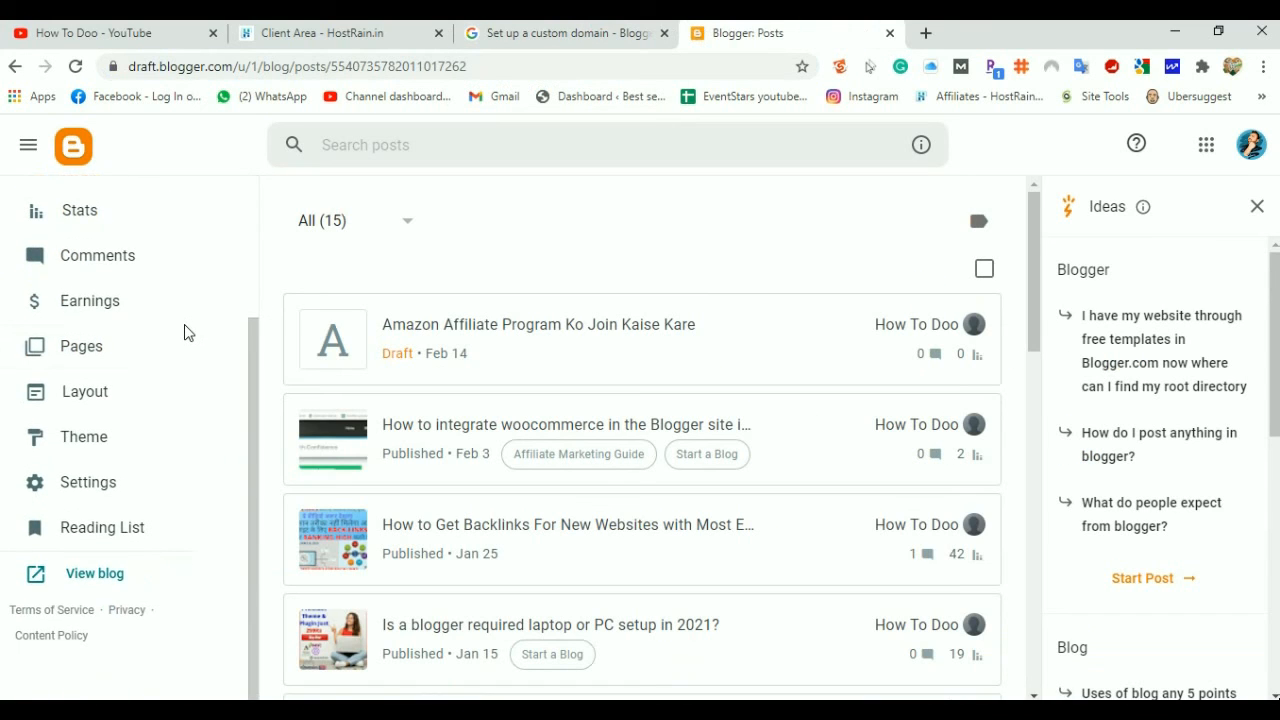
click(96, 575)
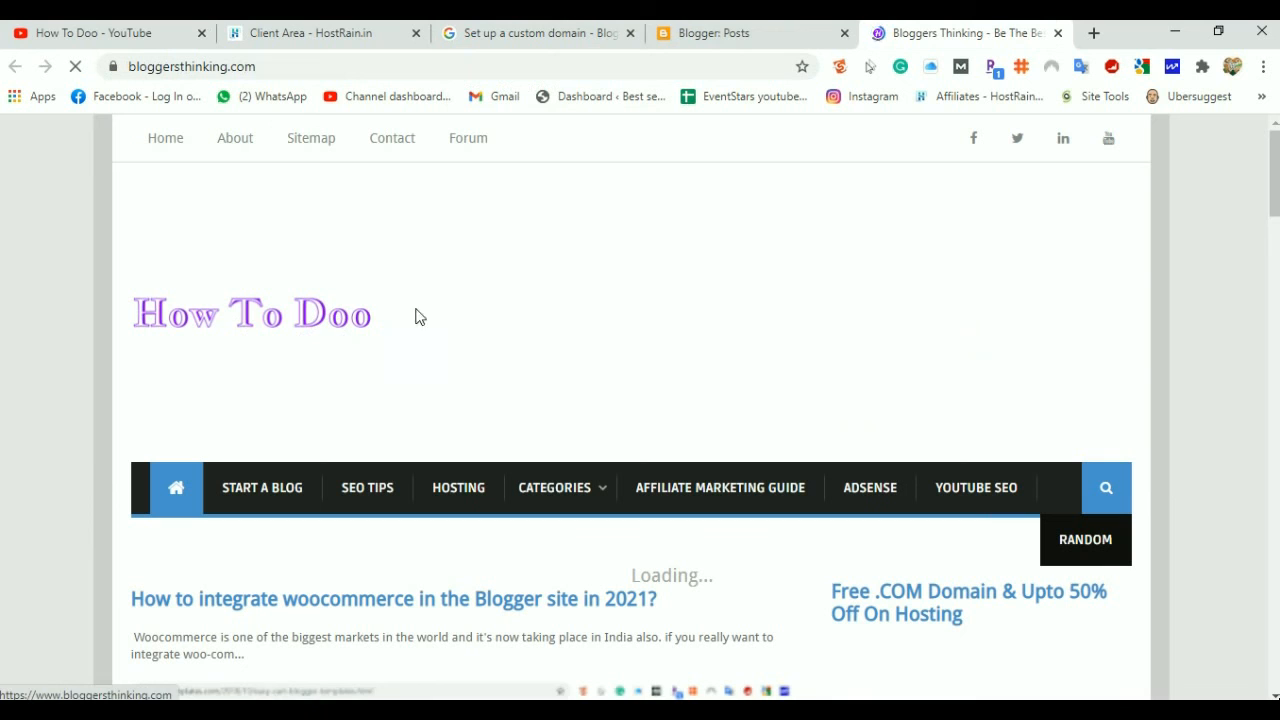
Scroll the live How To Doo blog and open the 'How to Get Backlinks For New Websites' post
scroll(476, 268, down, 4)
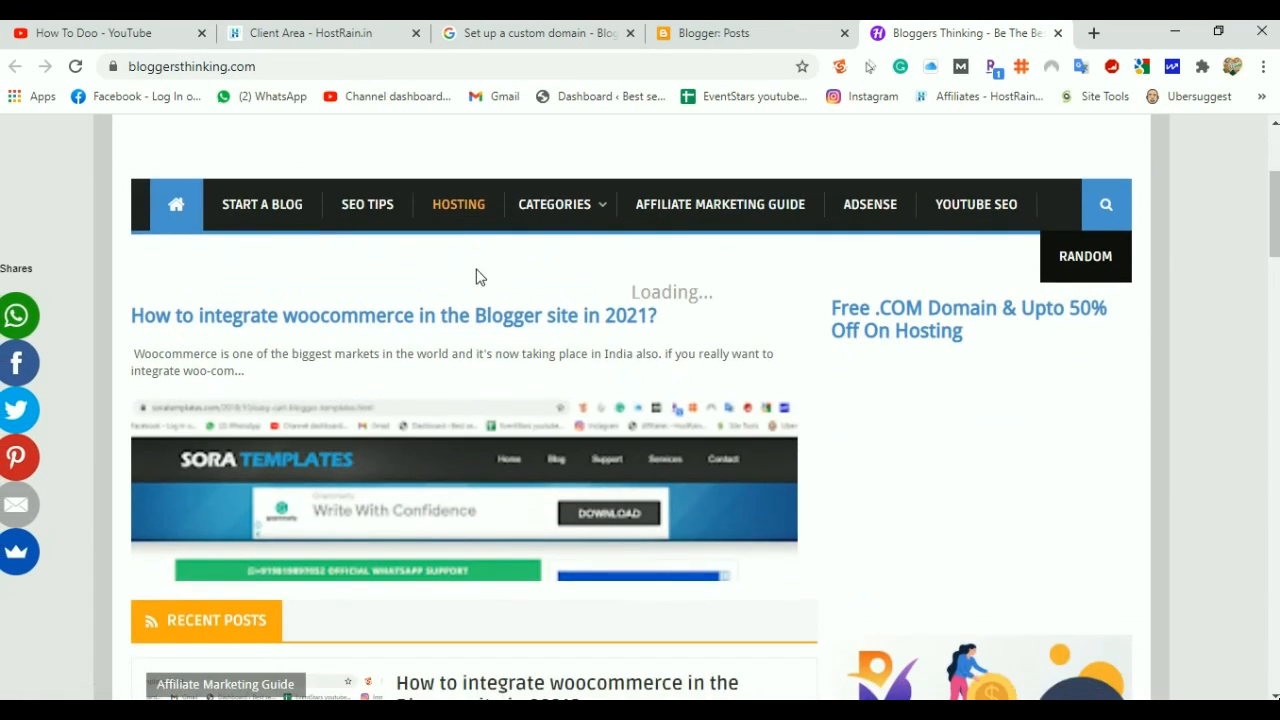
scroll(477, 272, up, 3)
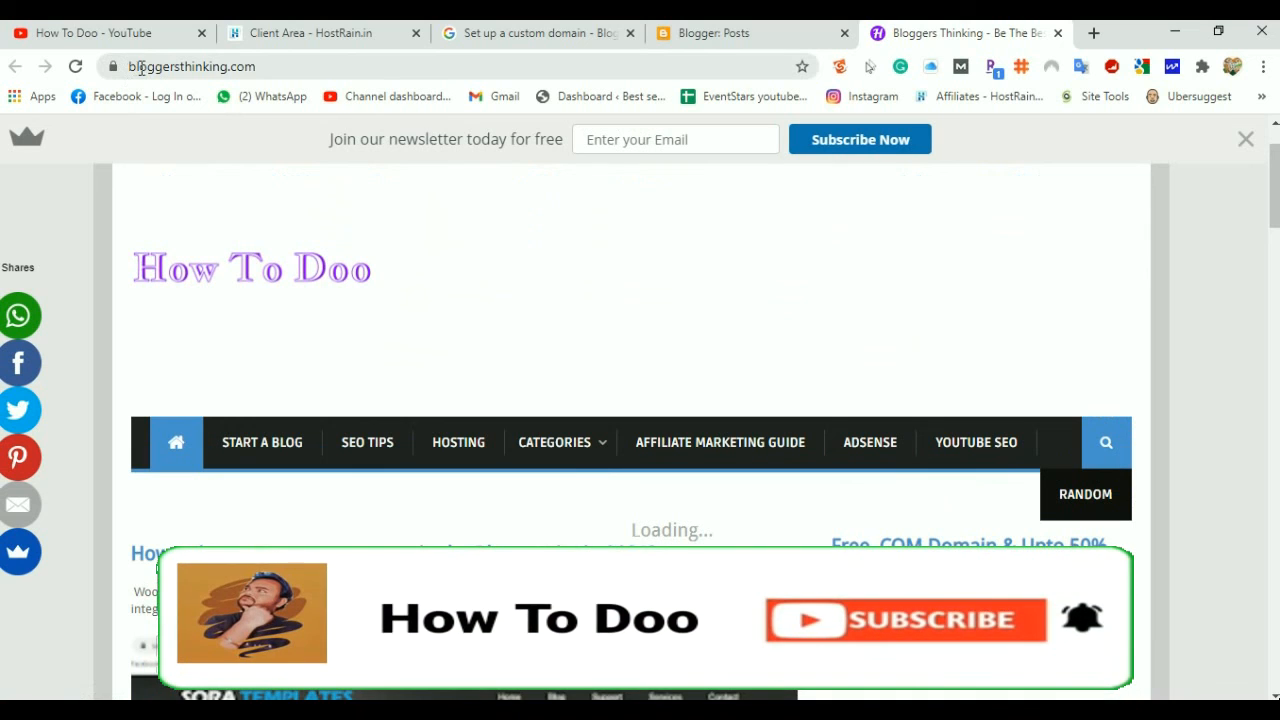
scroll(563, 266, down, 6)
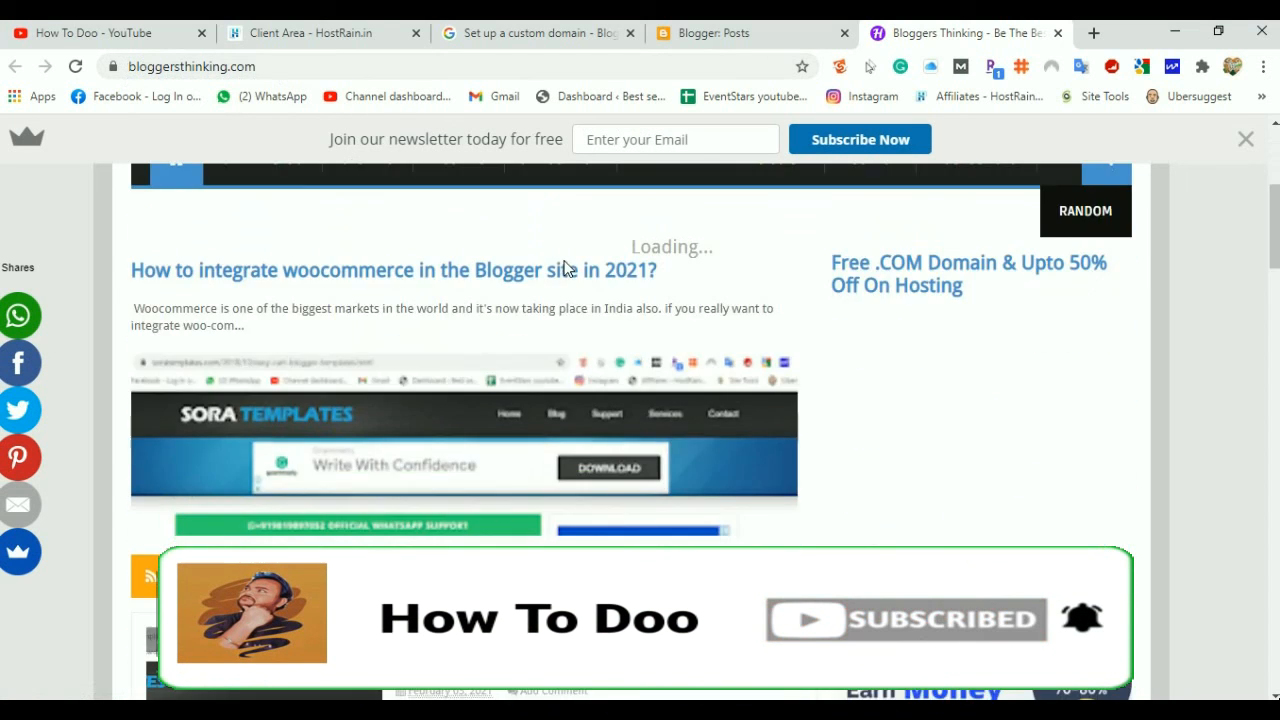
scroll(563, 266, down, 15)
scroll(563, 268, up, 5)
scroll(563, 268, up, 10)
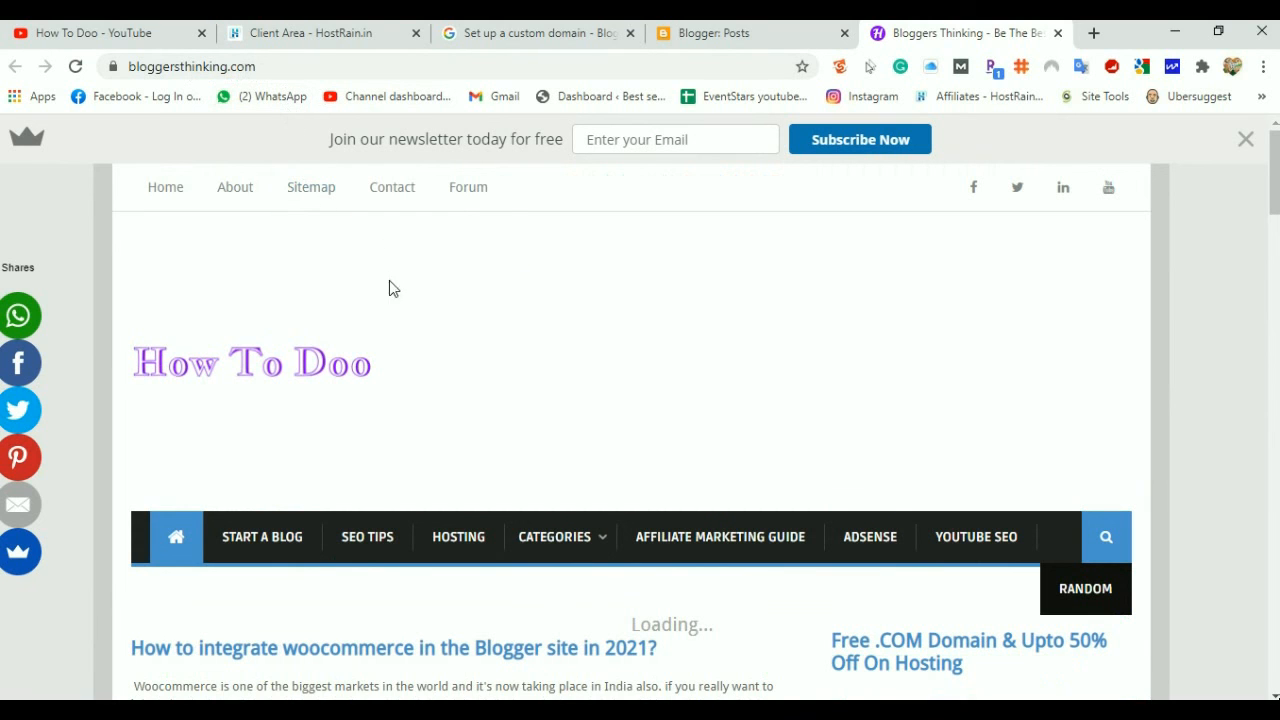
scroll(423, 321, down, 15)
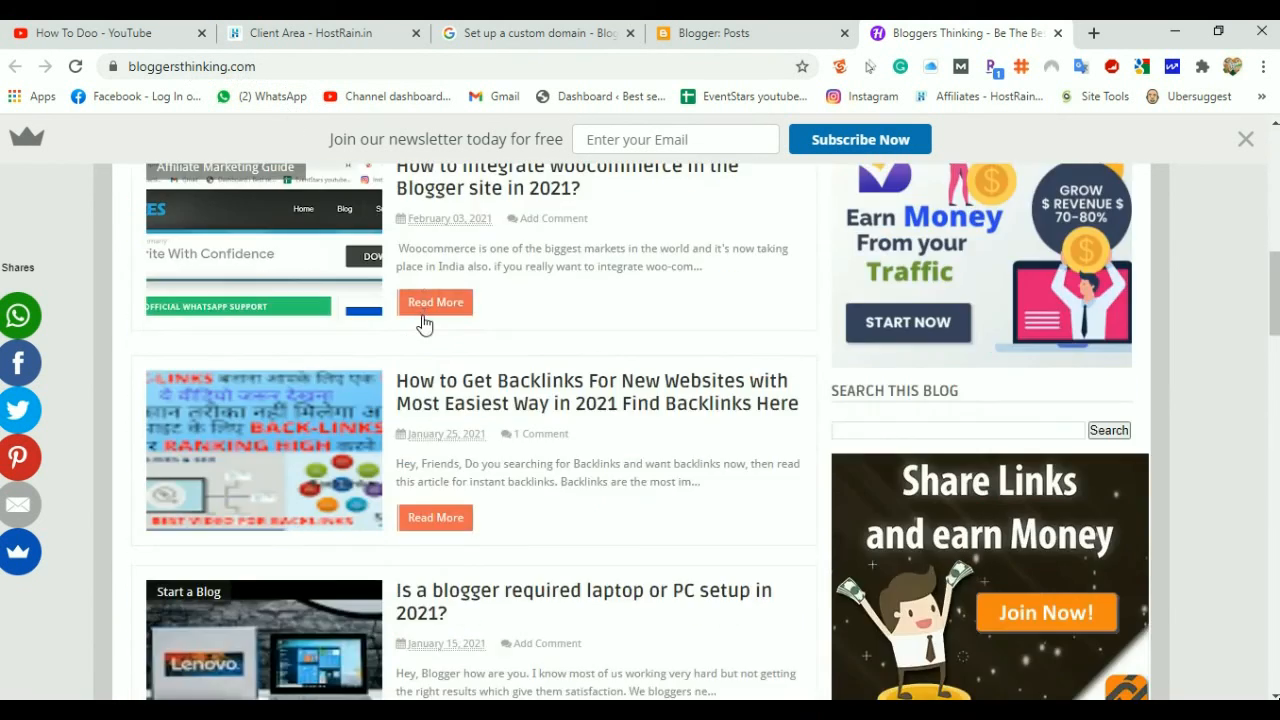
scroll(423, 322, up, 8)
scroll(423, 321, up, 8)
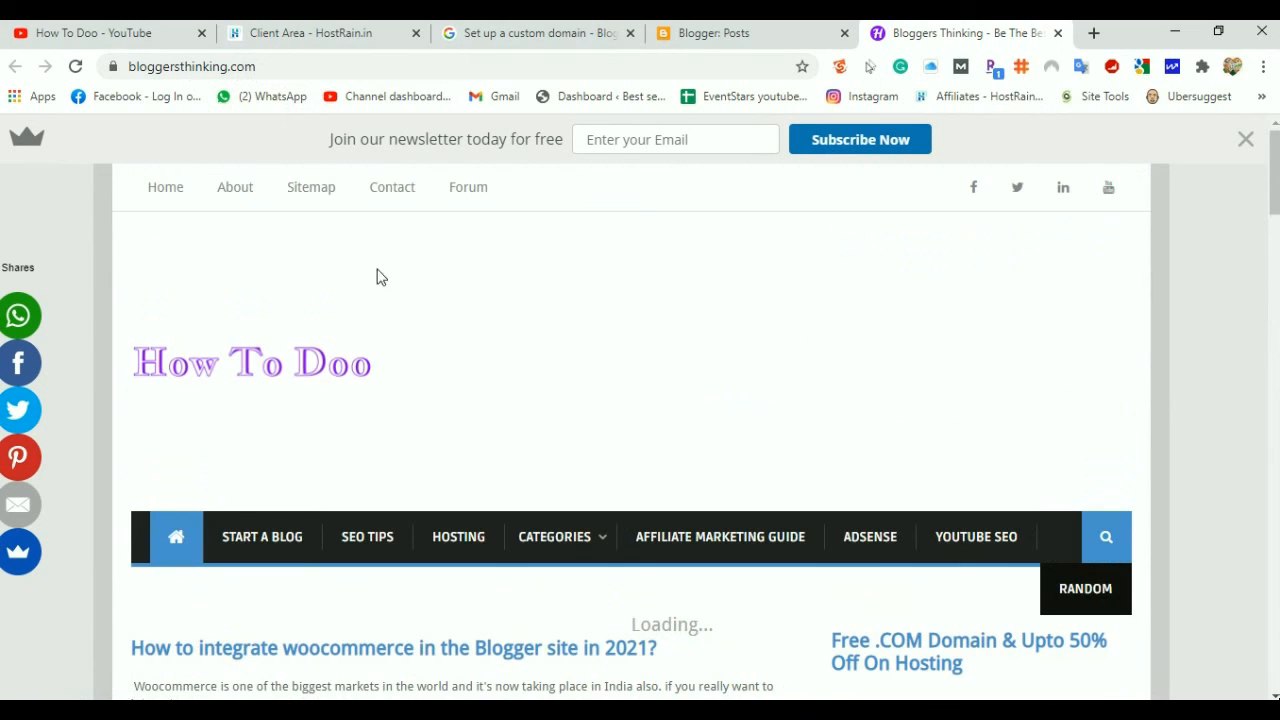
scroll(654, 340, down, 8)
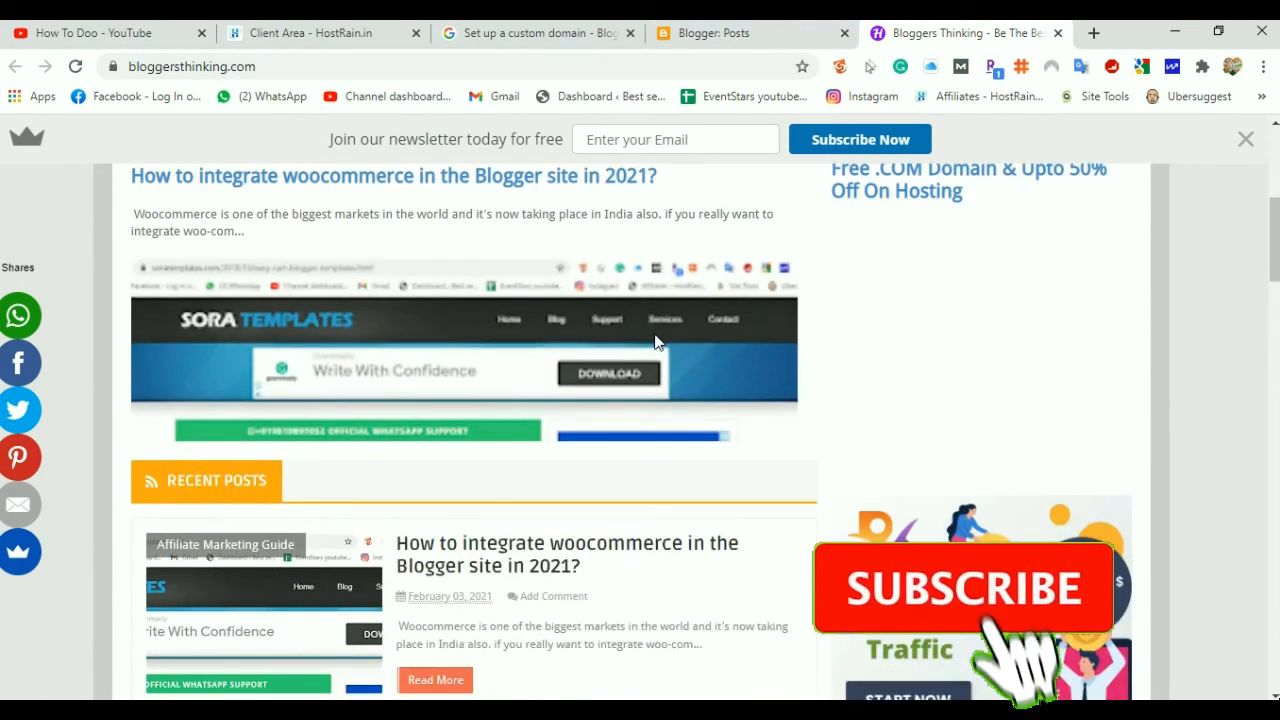
click(520, 486)
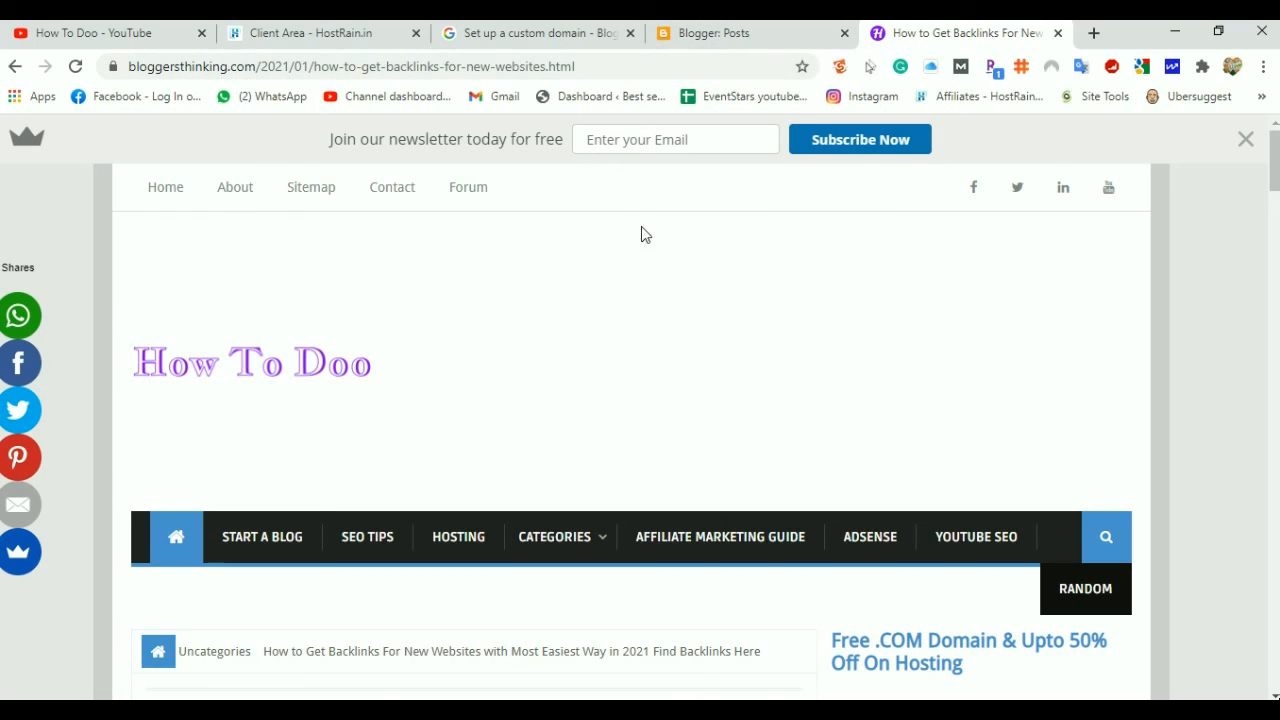
In Settings, check that redirect domain, HTTPS availability and HTTPS redirect are all on
click(735, 40)
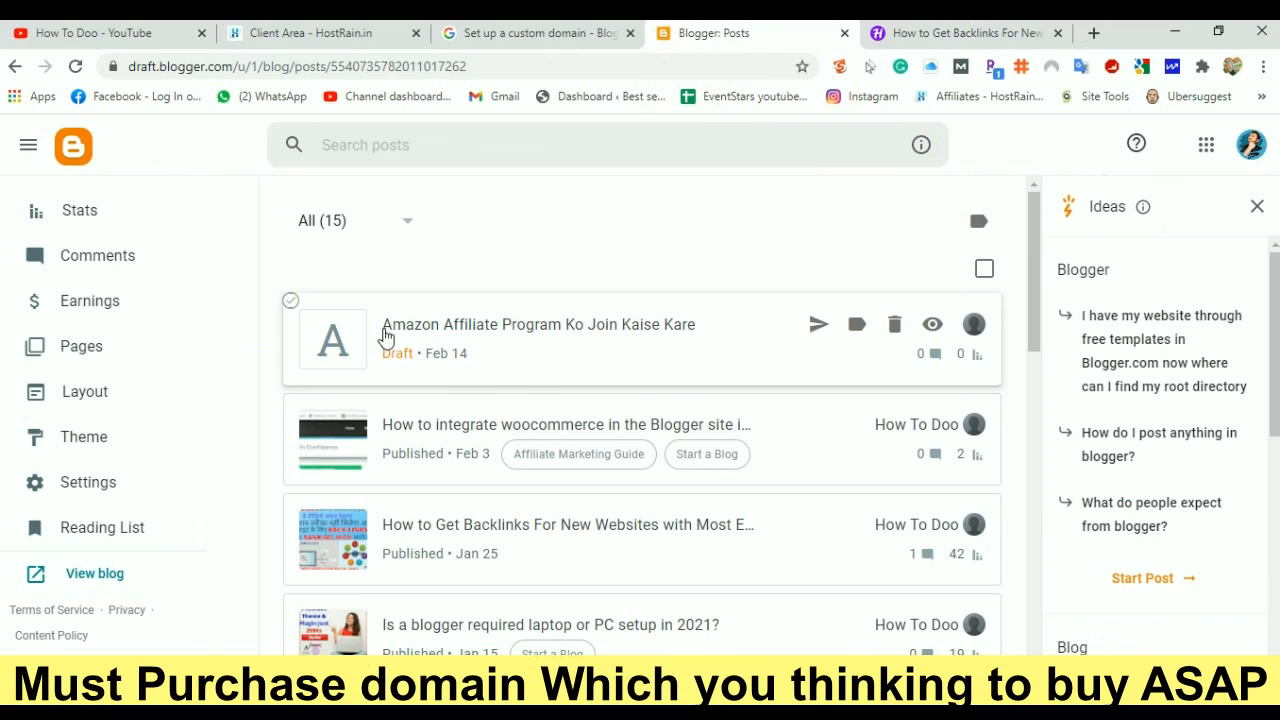
click(112, 490)
scroll(594, 391, down, 4)
scroll(575, 405, down, 4)
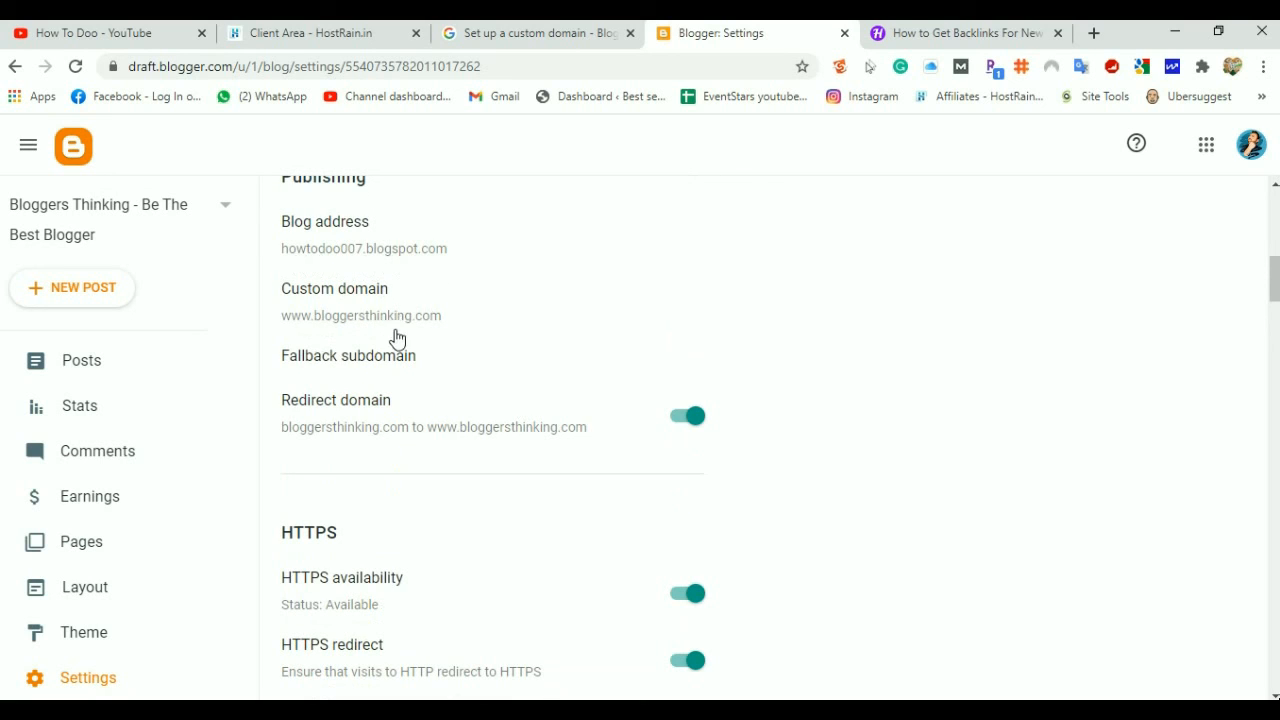
scroll(372, 478, down, 1)
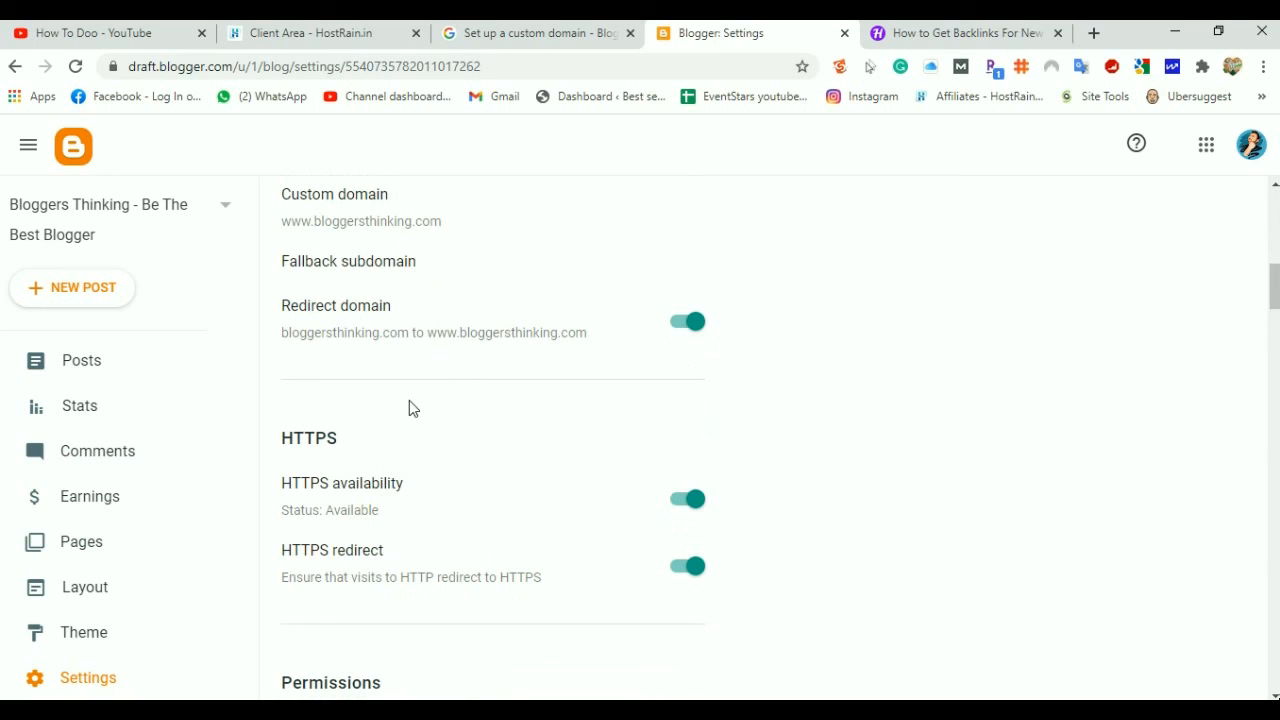
click(1003, 30)
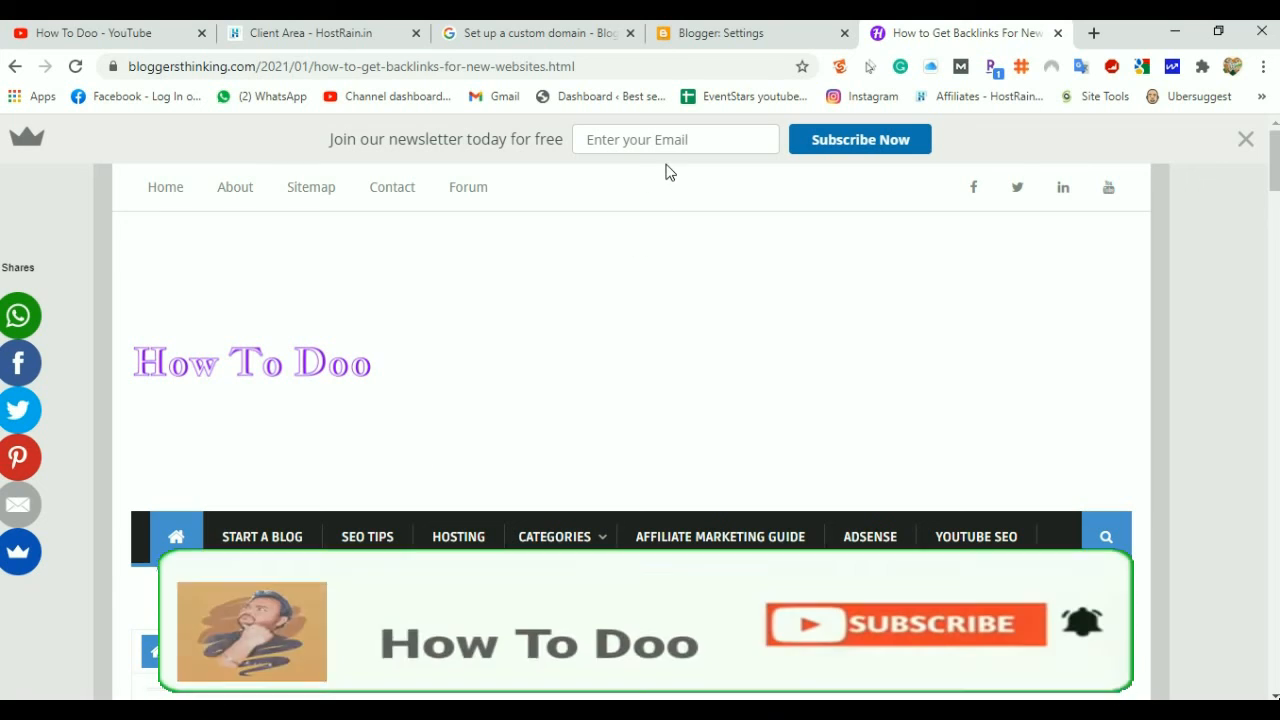
Recheck the domain and HTTPS settings, then return to the live backlinks post
click(714, 40)
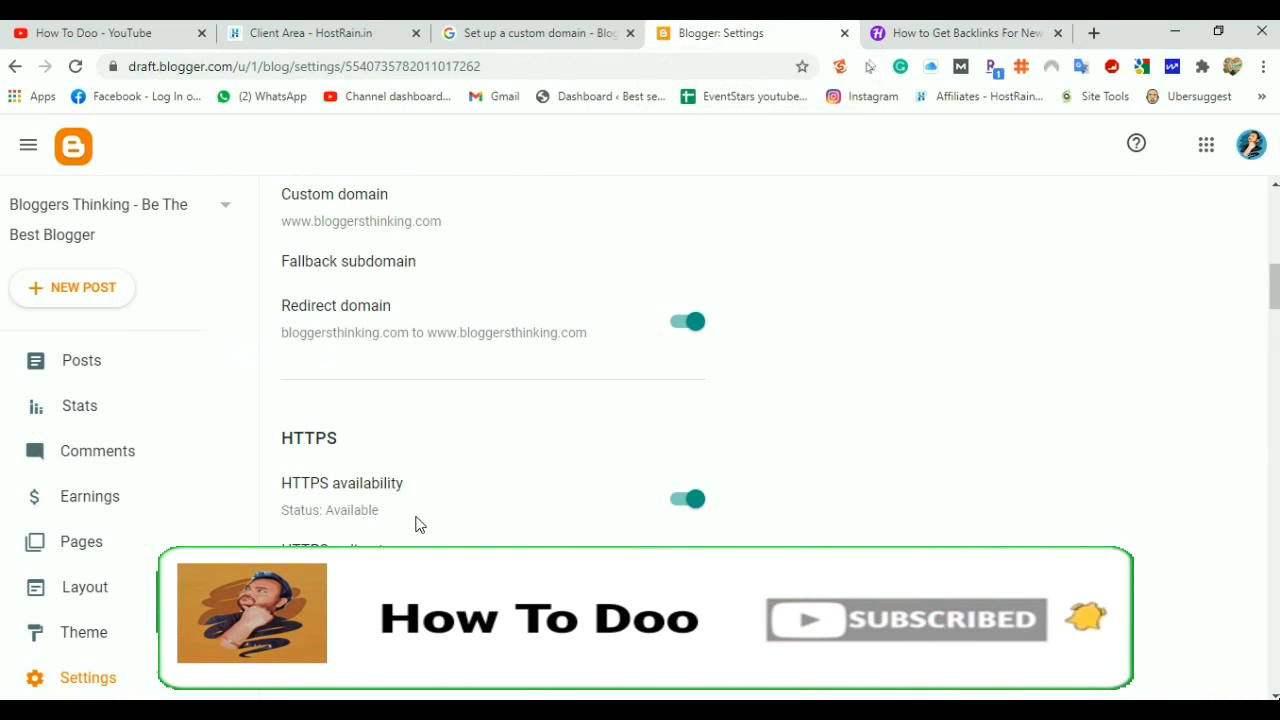
scroll(420, 524, down, 2)
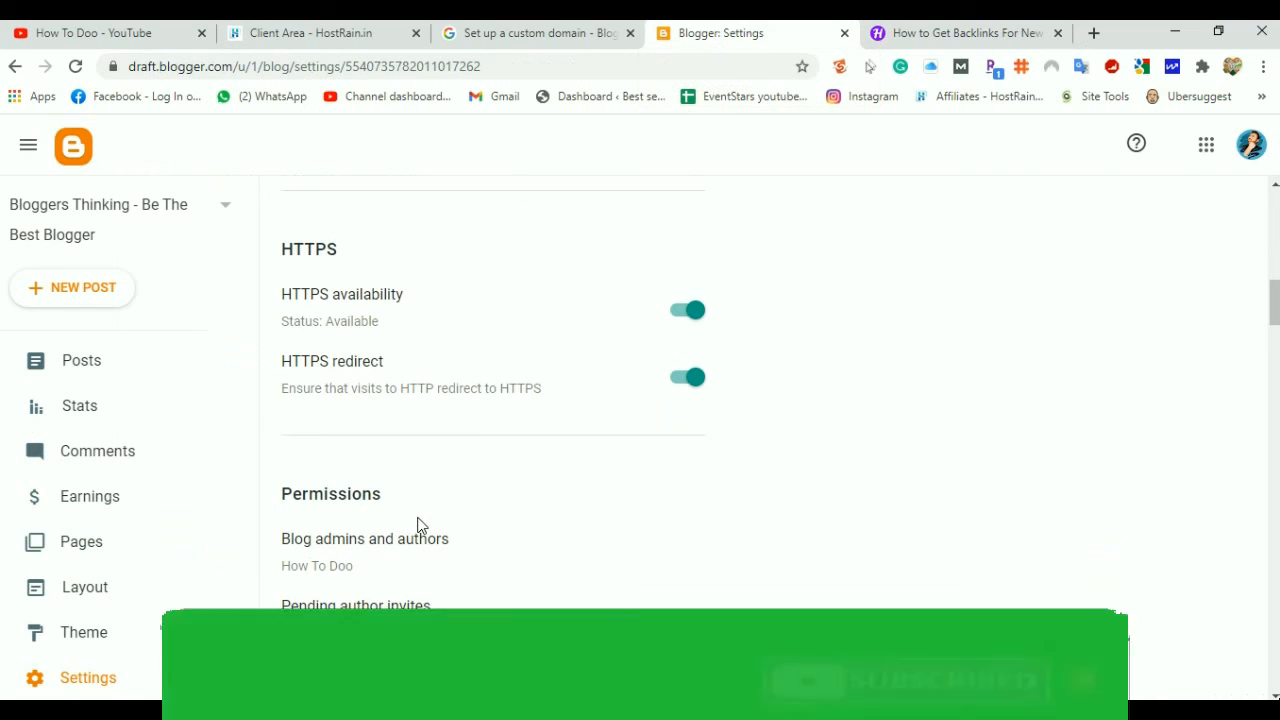
scroll(418, 524, down, 2)
scroll(418, 524, up, 7)
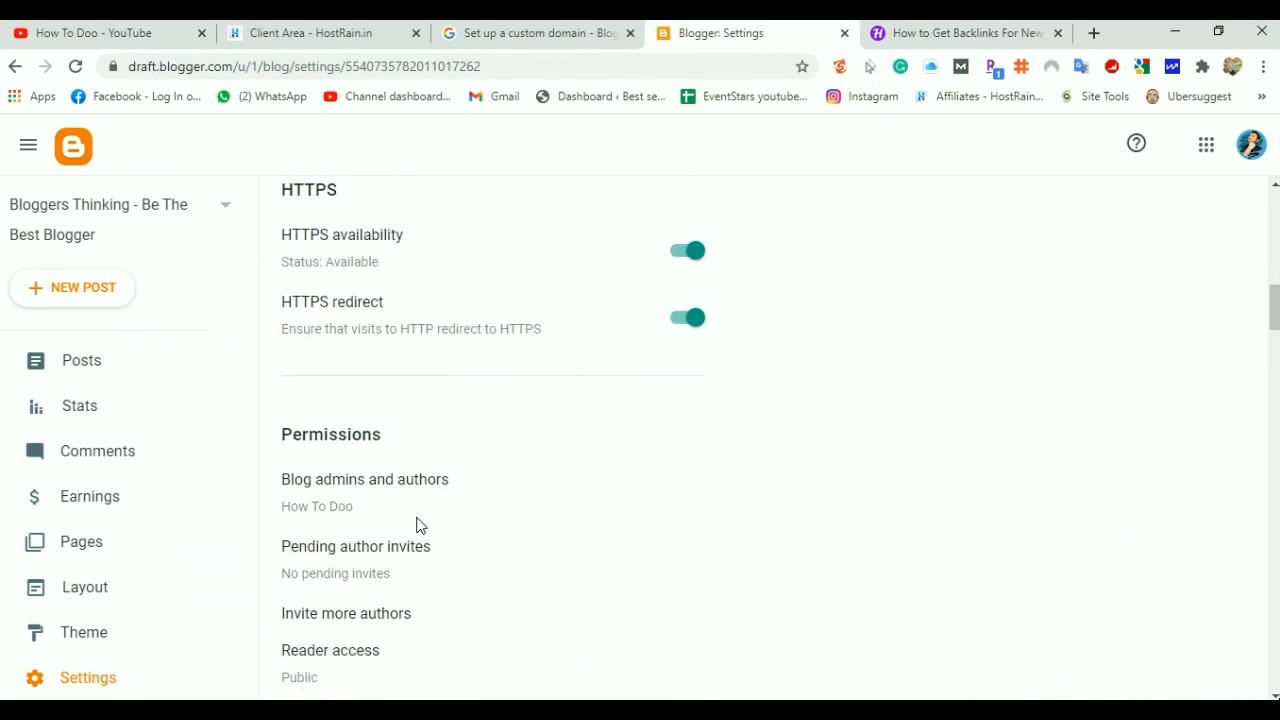
click(913, 35)
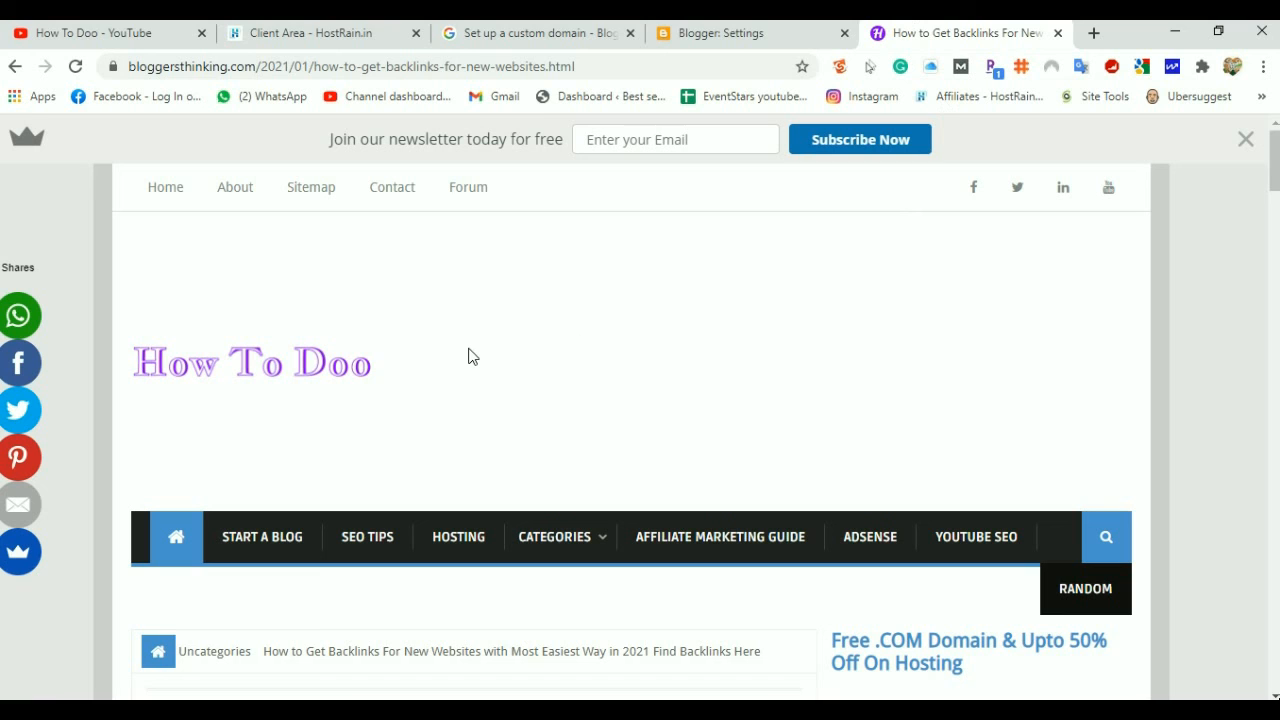
click(310, 33)
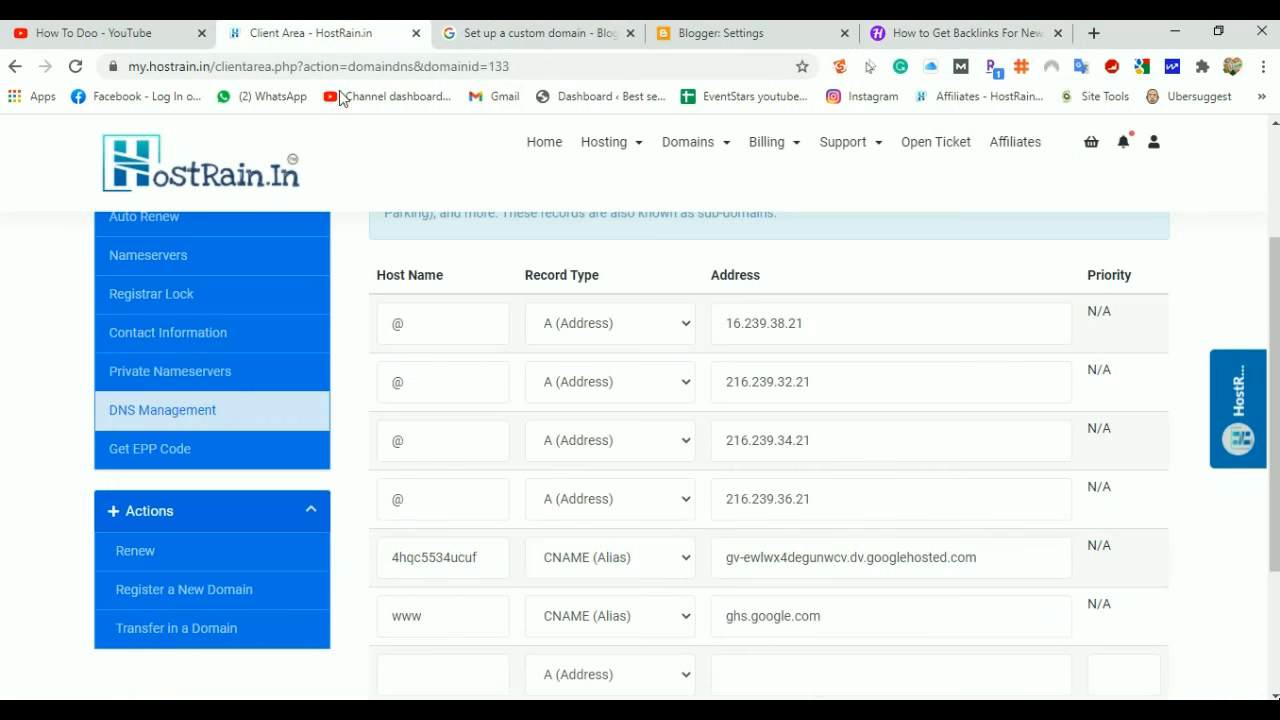
scroll(424, 399, up, 5)
click(680, 162)
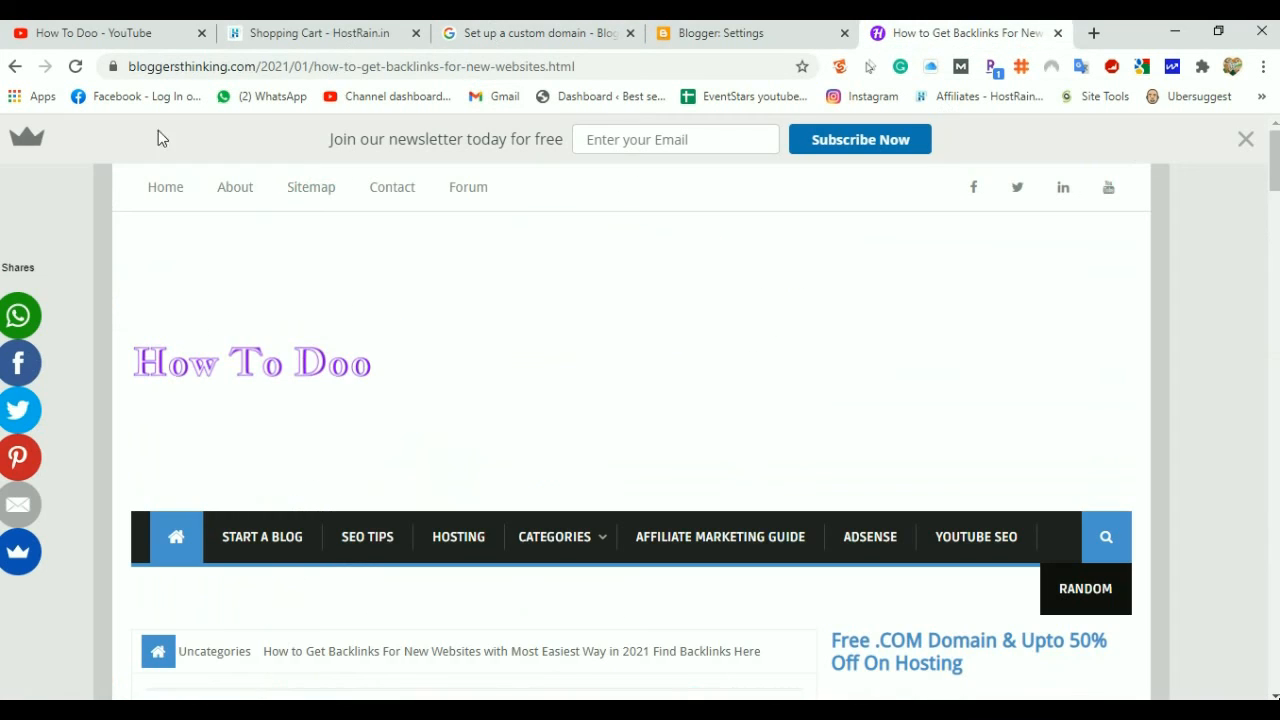
Confirm bloggersthinking.com shows 'Connection is secure' with a valid certificate, then go to the HostRain cart
click(112, 69)
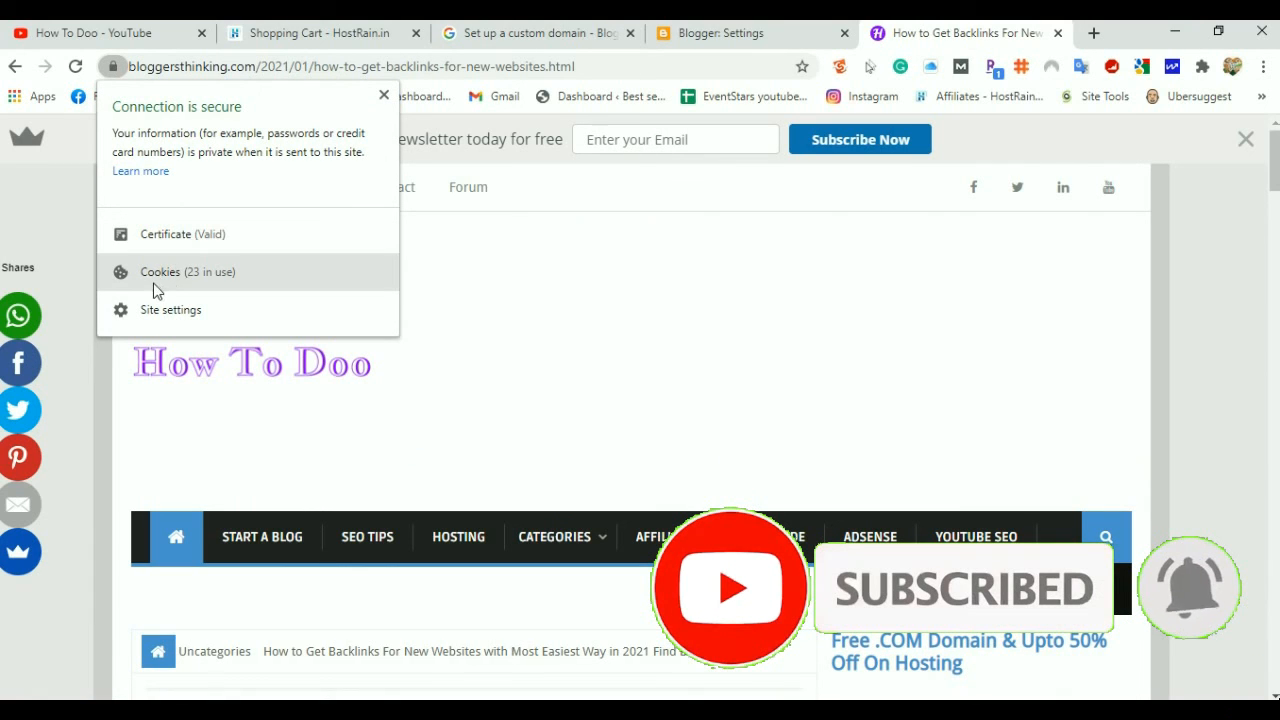
click(384, 100)
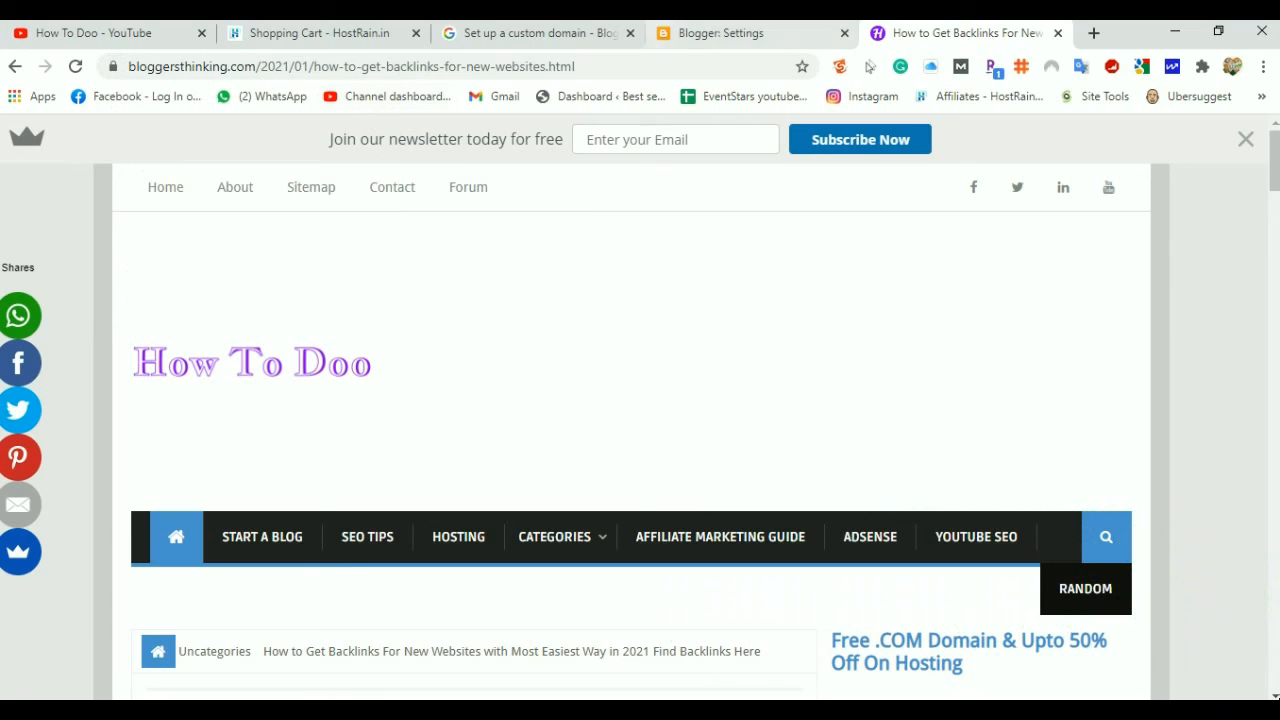
click(686, 33)
click(543, 32)
click(292, 32)
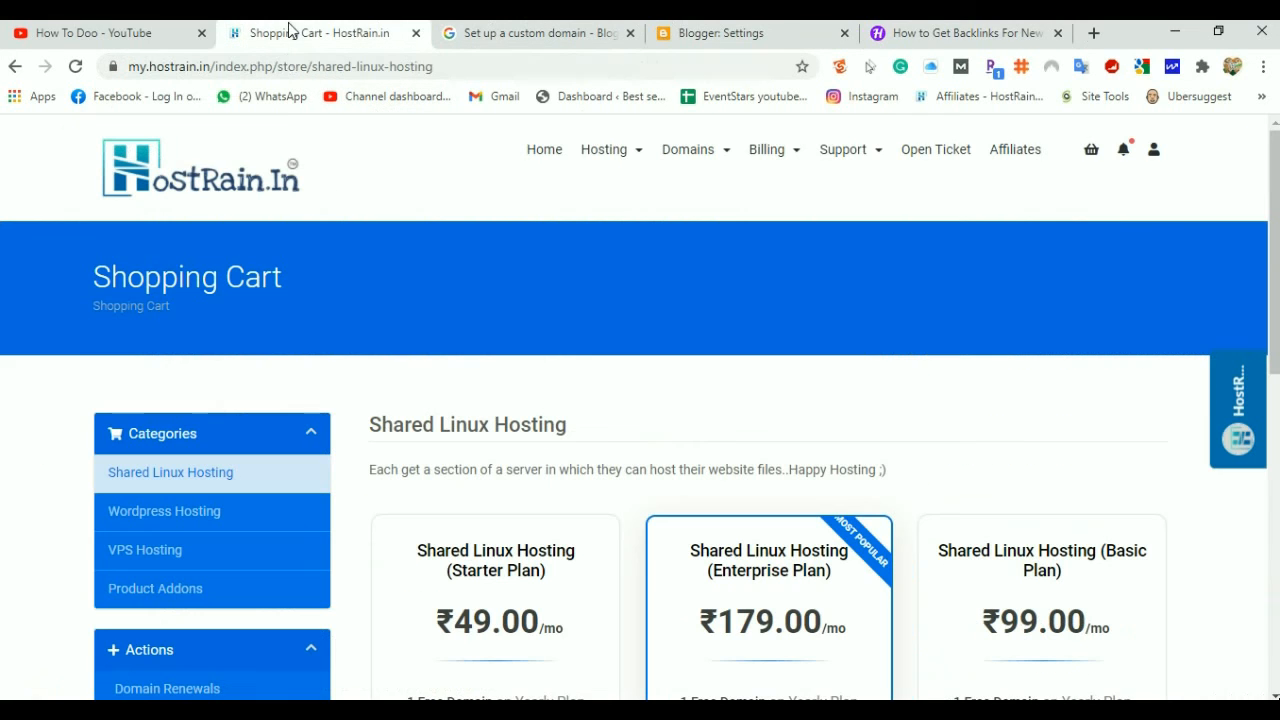
click(542, 156)
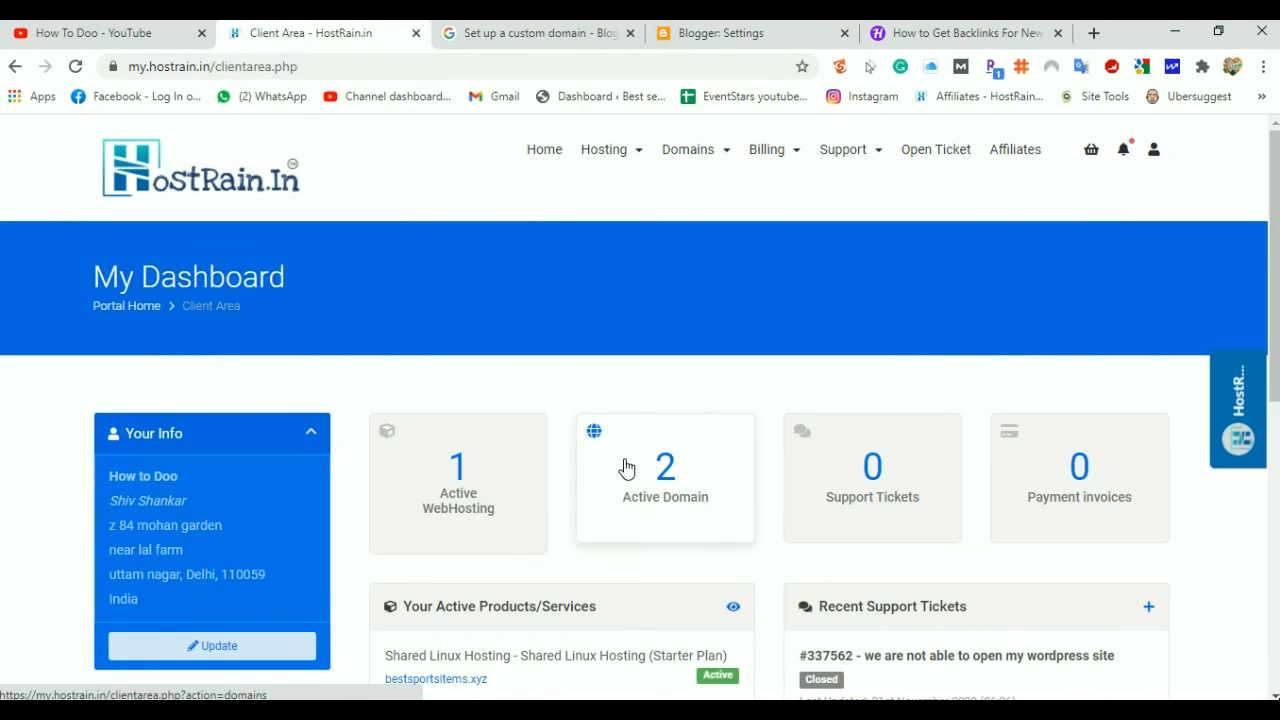
scroll(606, 458, down, 2)
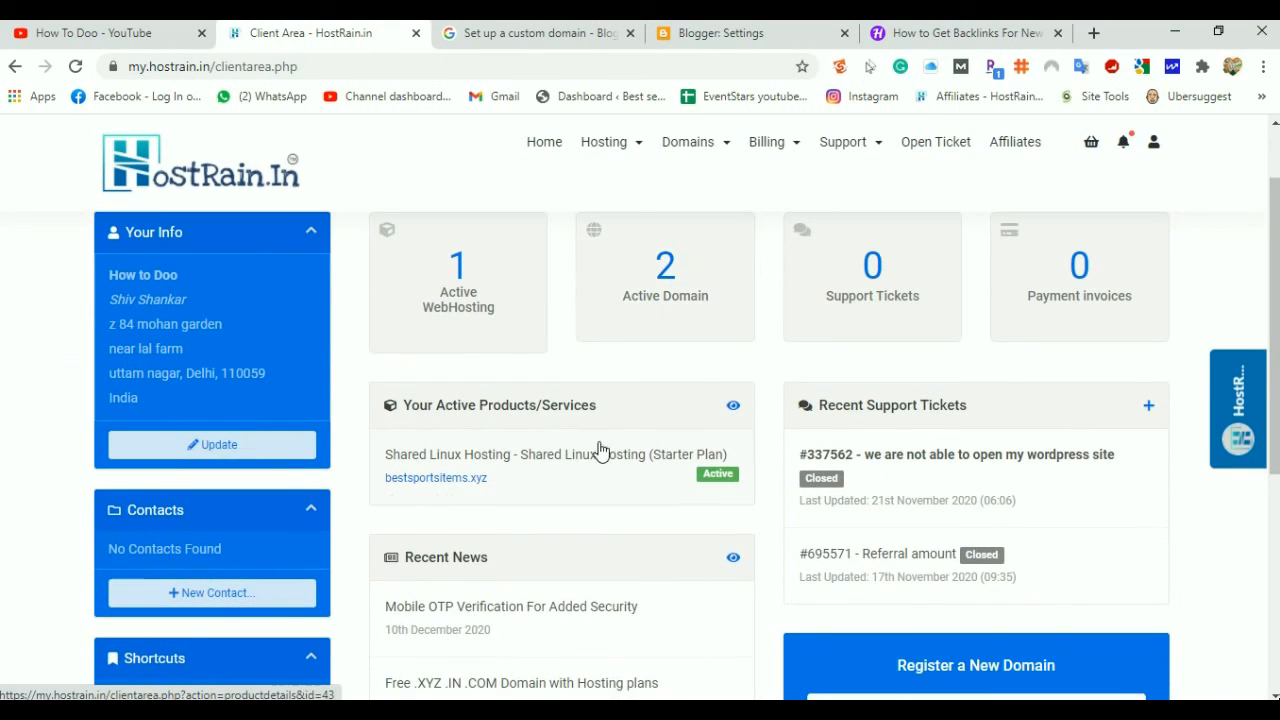
scroll(558, 425, up, 2)
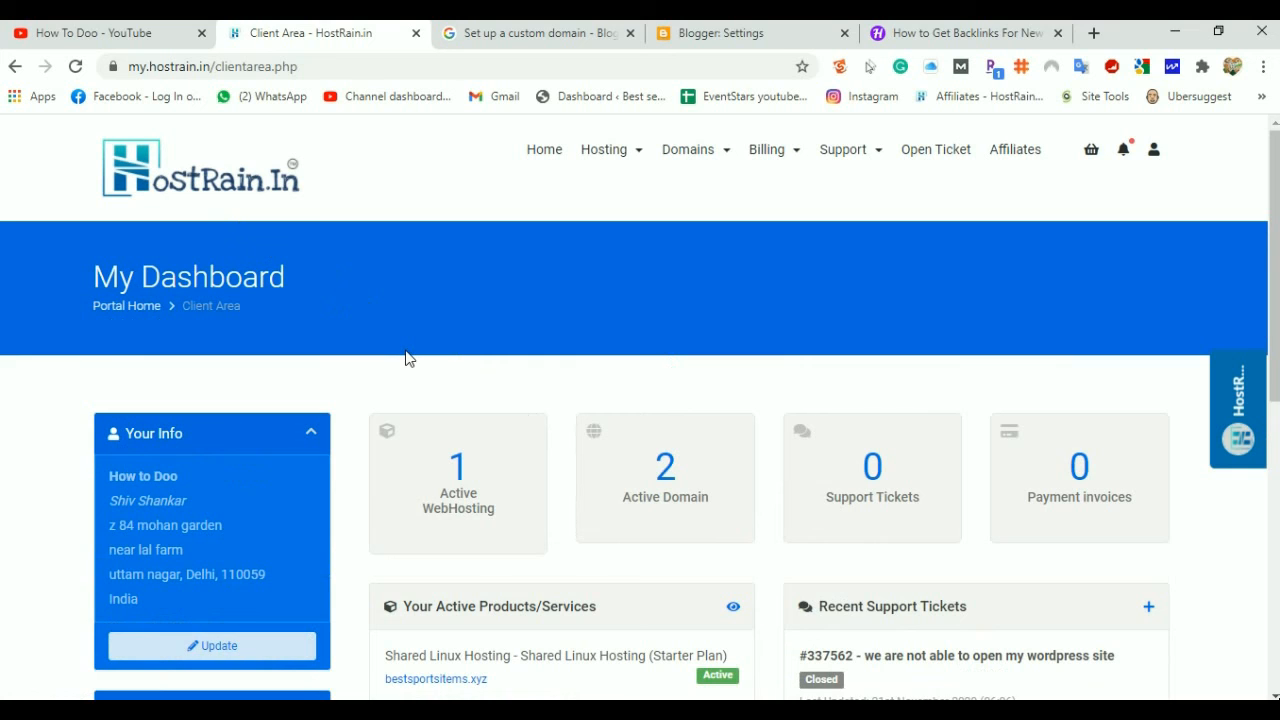
scroll(405, 358, down, 2)
scroll(409, 360, up, 2)
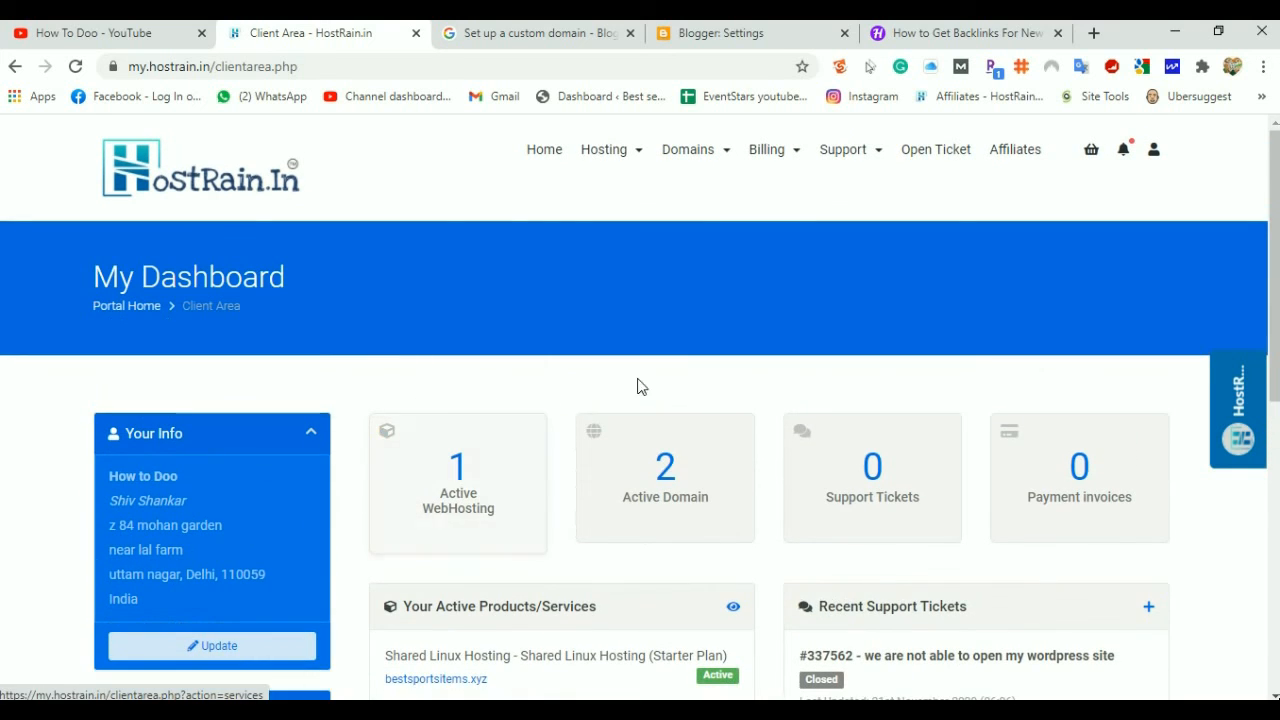
click(604, 149)
click(629, 240)
scroll(565, 405, down, 5)
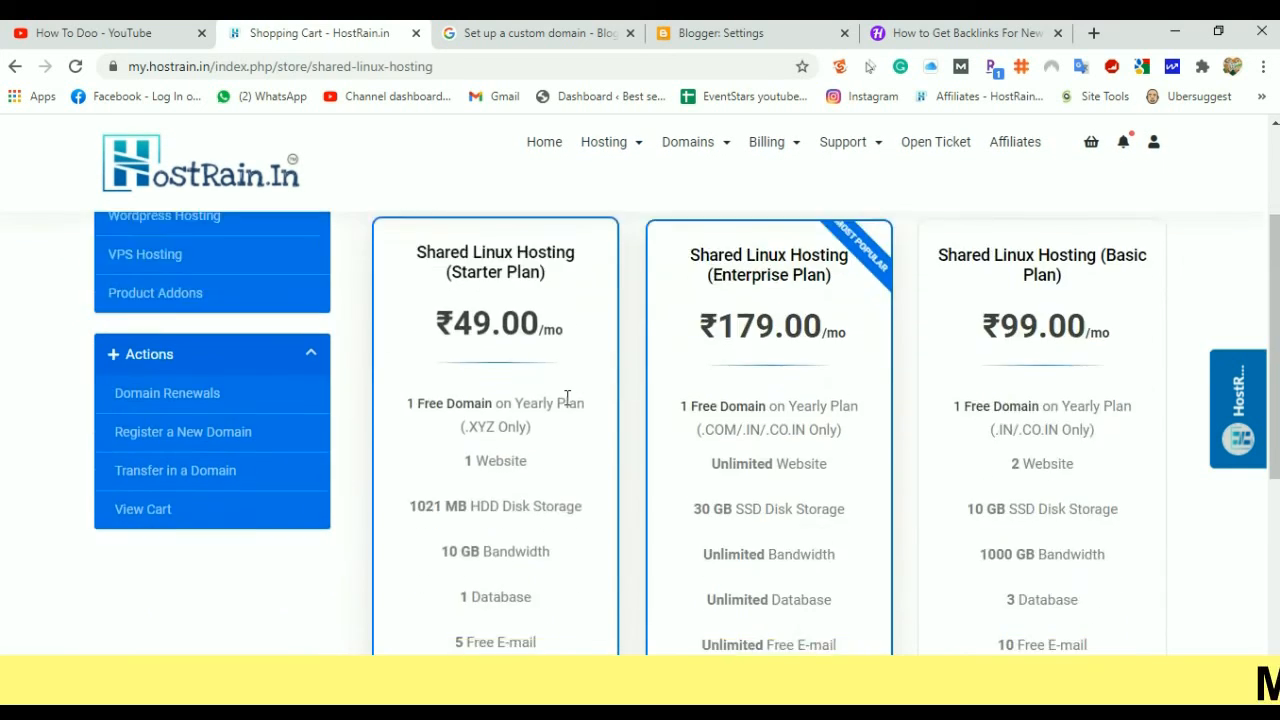
scroll(565, 405, down, 3)
scroll(565, 405, up, 7)
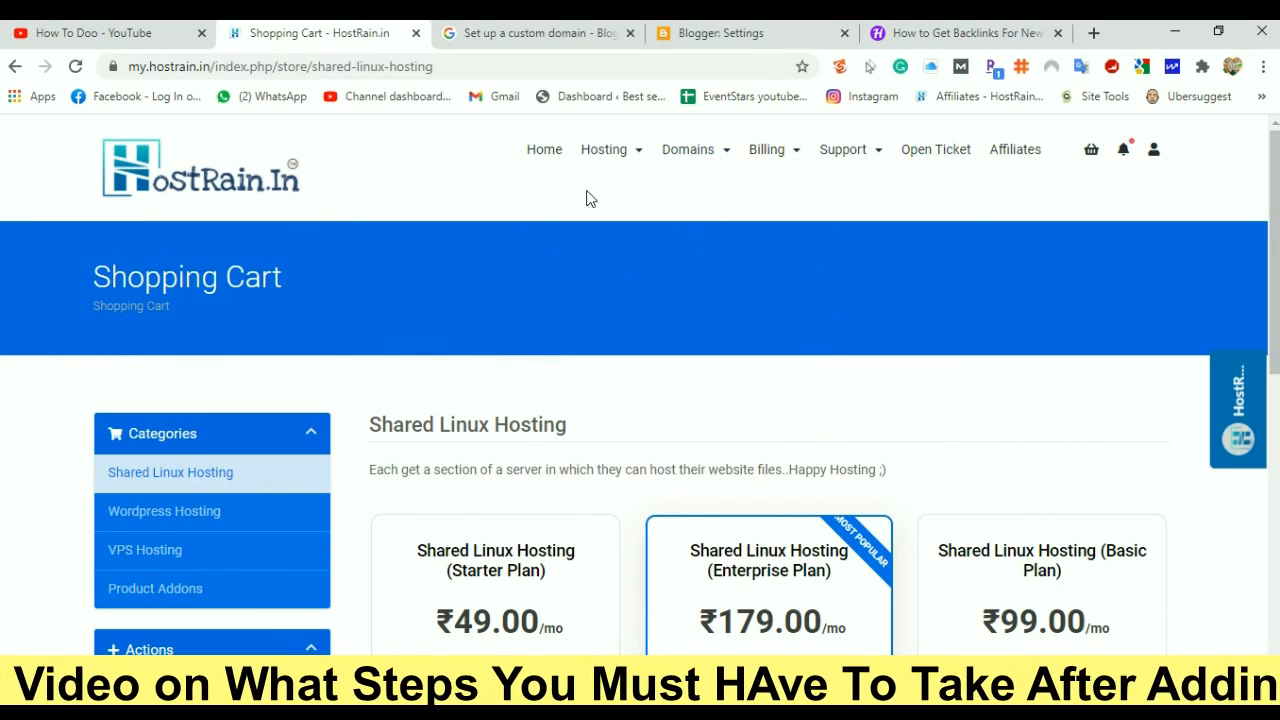
Scroll through the live 'How to Get Backlinks For New Websites' article, then return to Blogger Settings
click(735, 36)
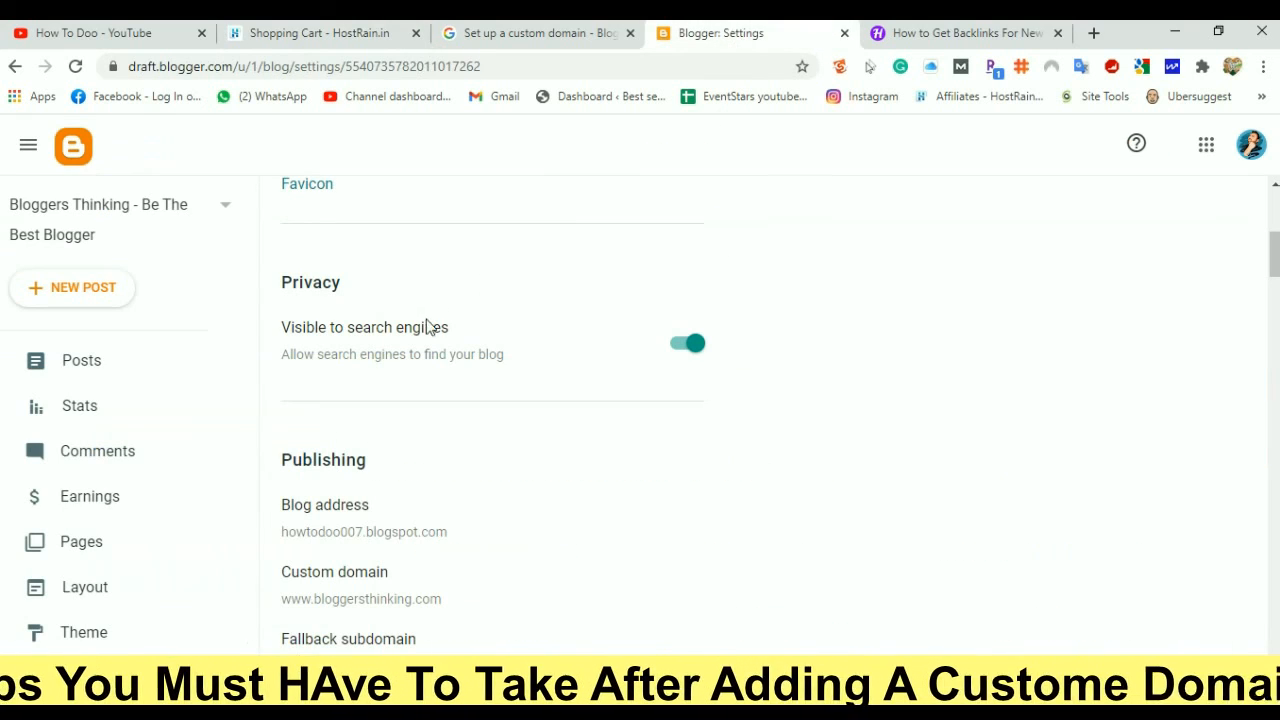
scroll(433, 345, up, 5)
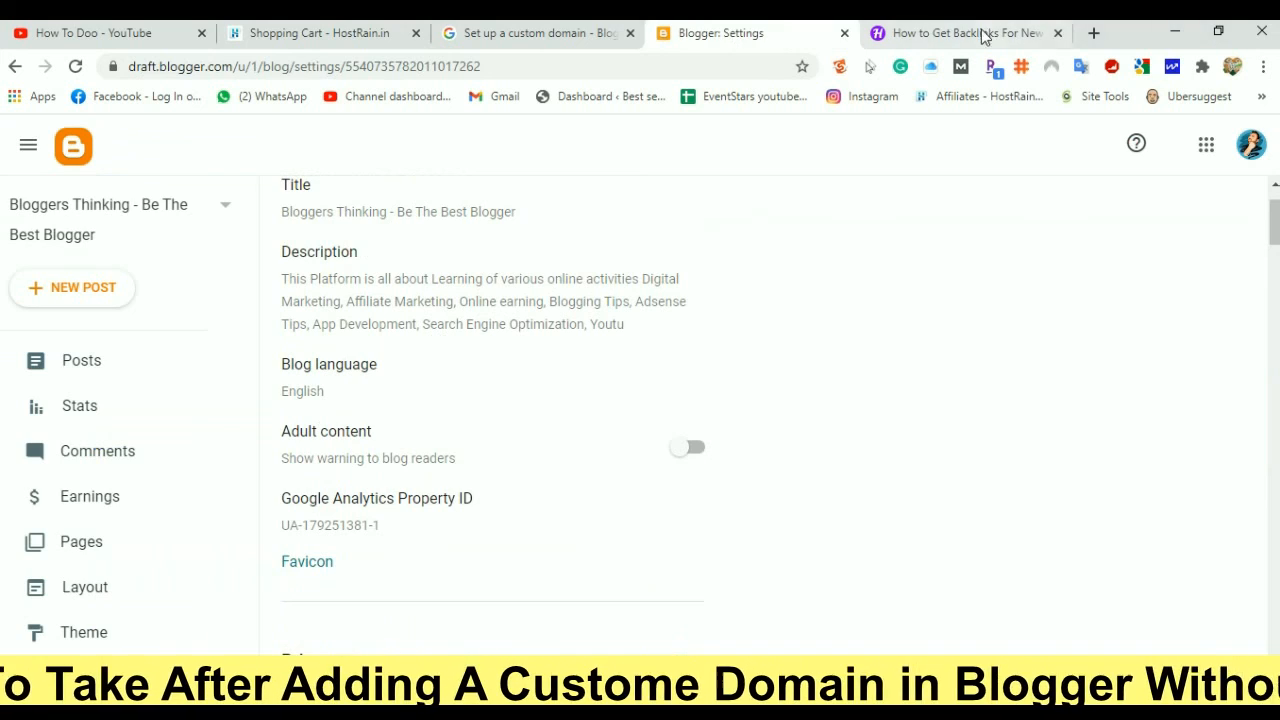
click(940, 33)
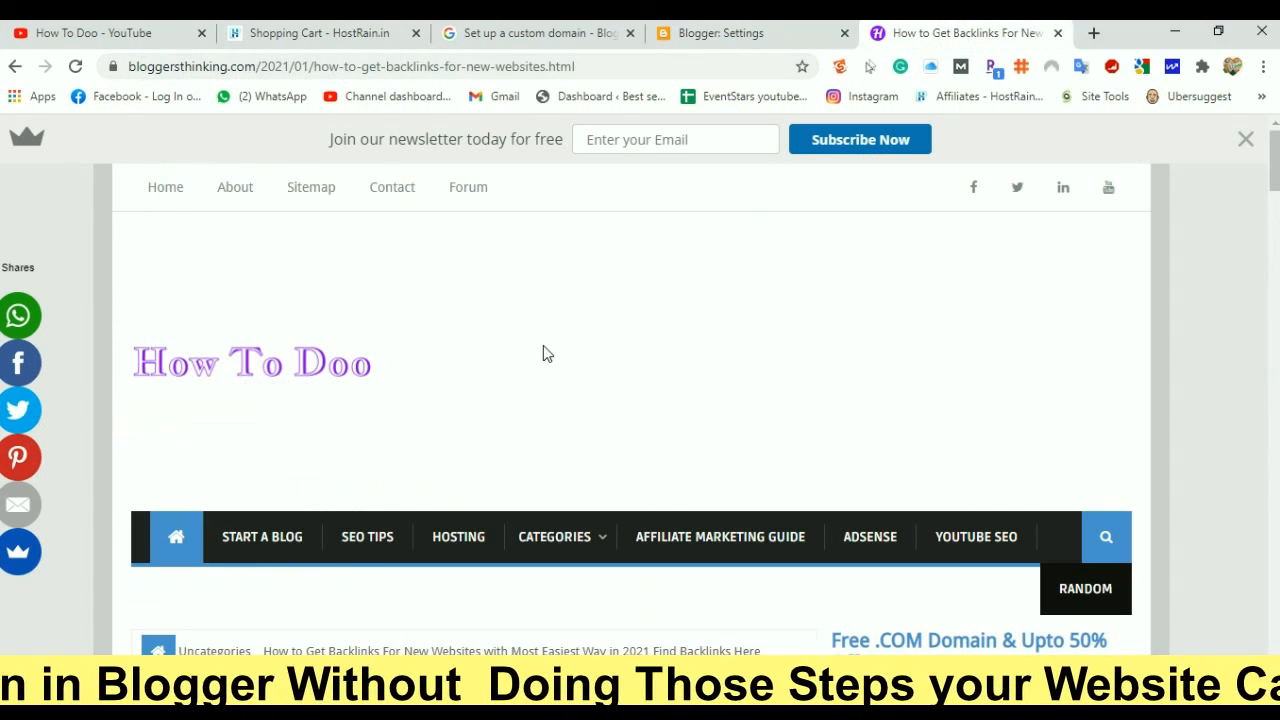
scroll(543, 354, down, 10)
scroll(540, 363, up, 8)
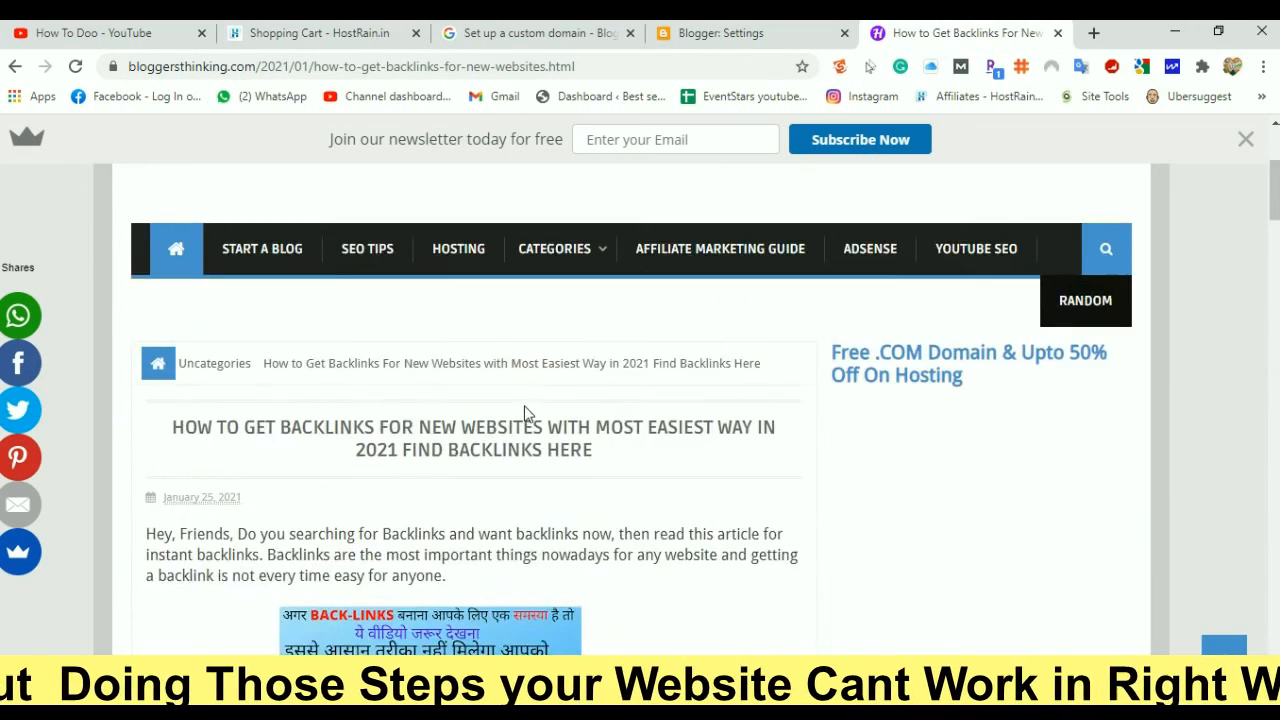
scroll(527, 413, up, 3)
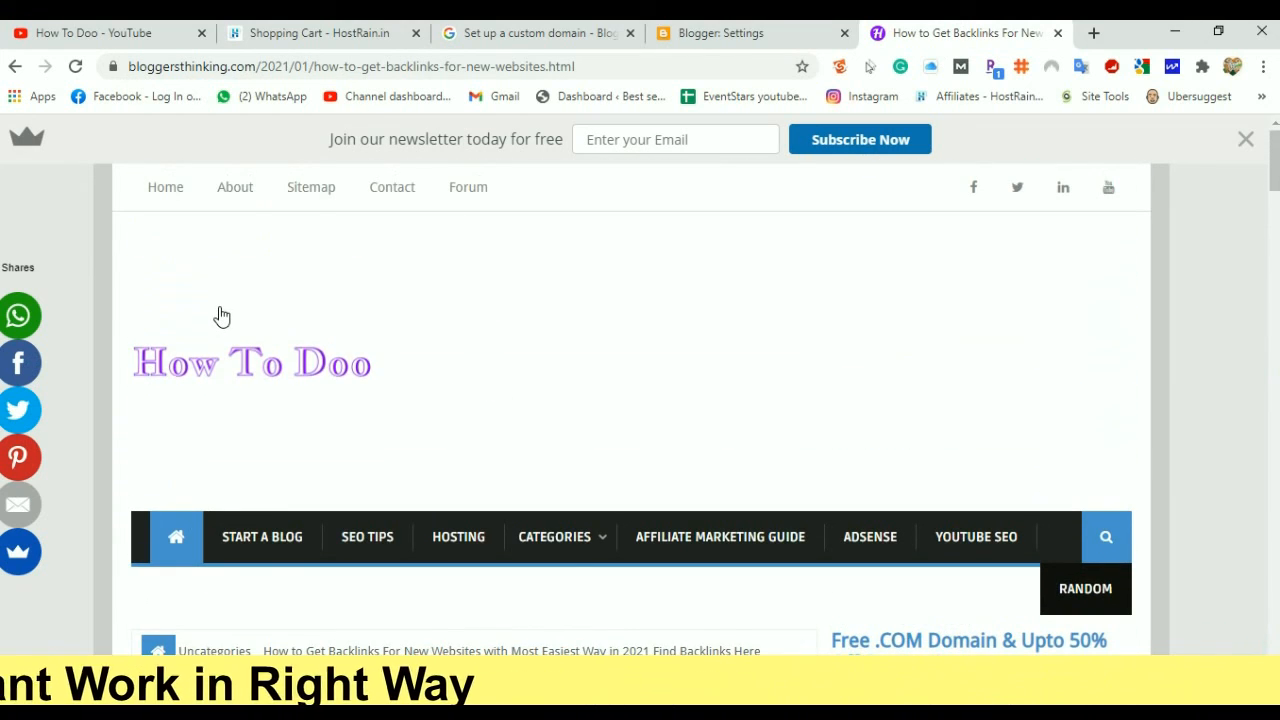
scroll(222, 316, down, 20)
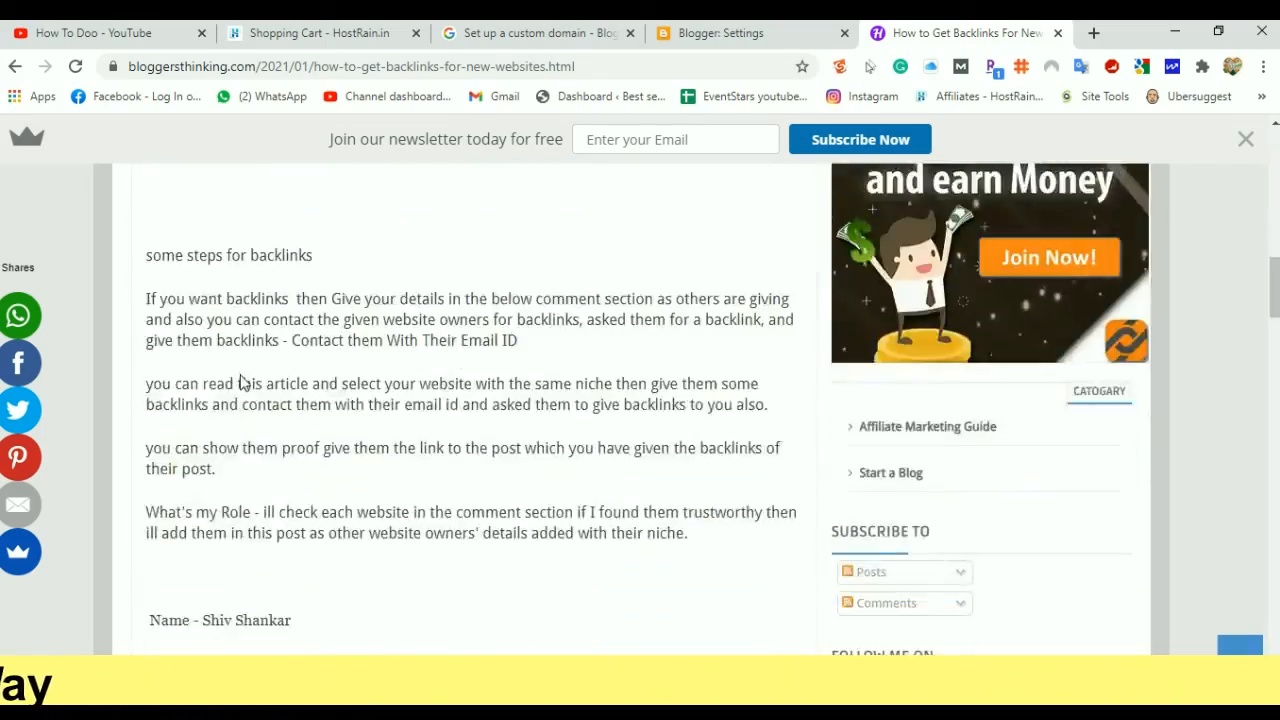
scroll(240, 383, up, 15)
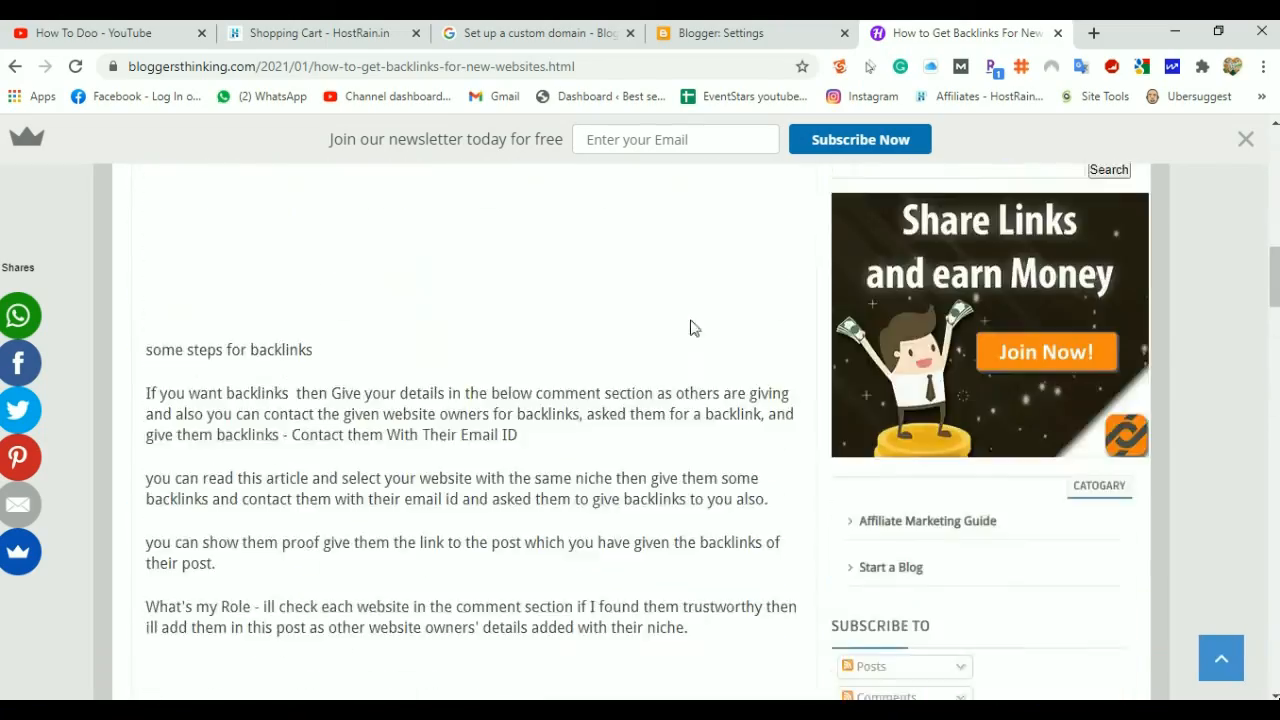
scroll(798, 326, up, 5)
scroll(943, 326, down, 13)
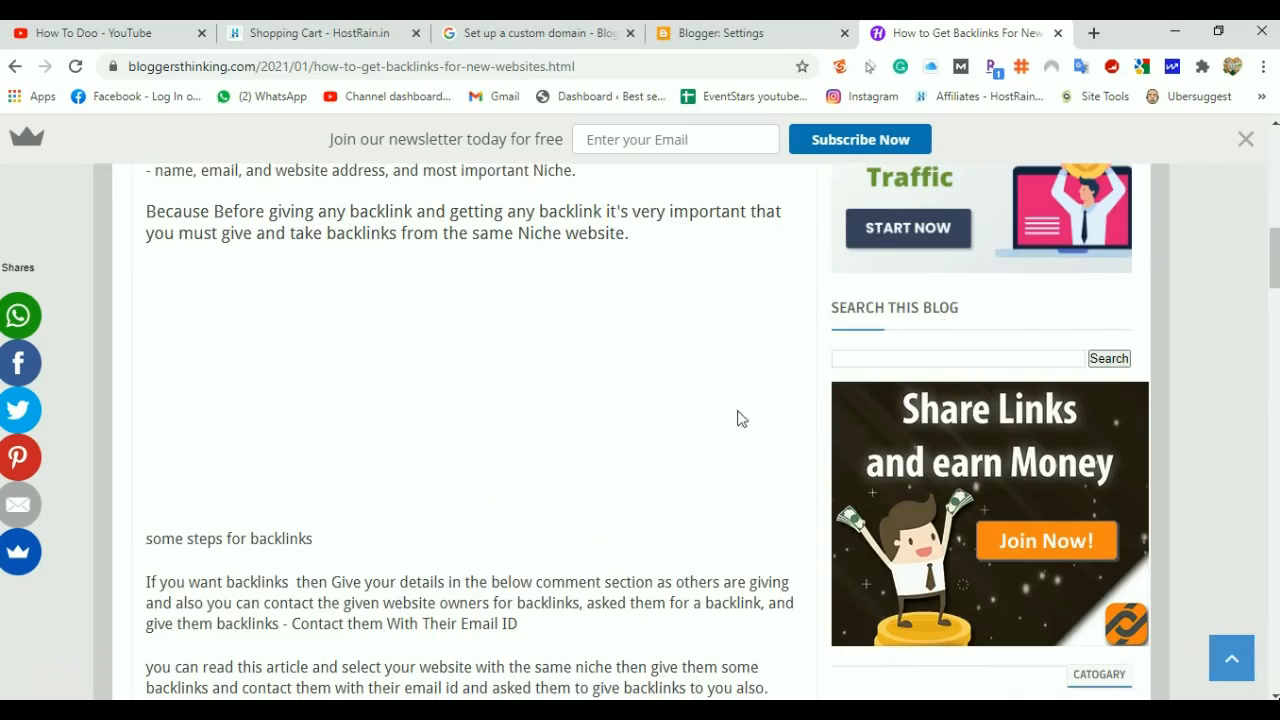
scroll(521, 456, down, 12)
scroll(691, 429, up, 4)
scroll(735, 425, up, 15)
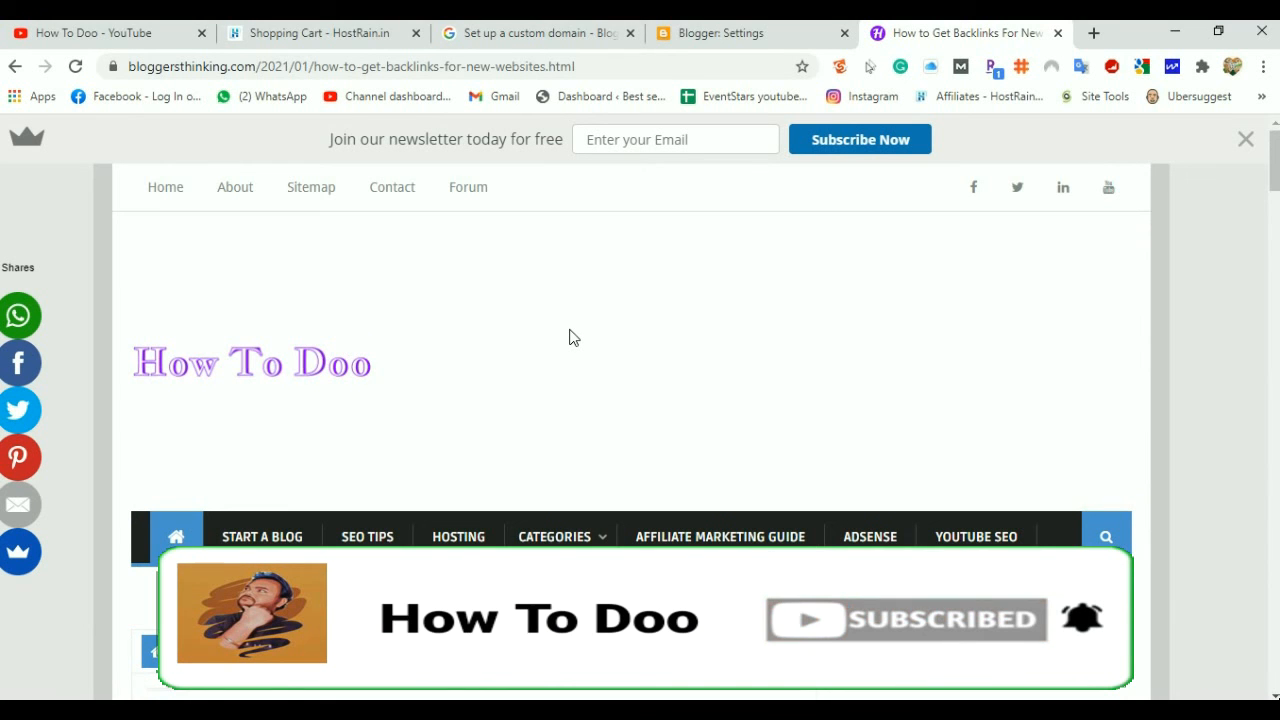
scroll(573, 338, down, 2)
scroll(573, 338, down, 5)
scroll(573, 338, up, 7)
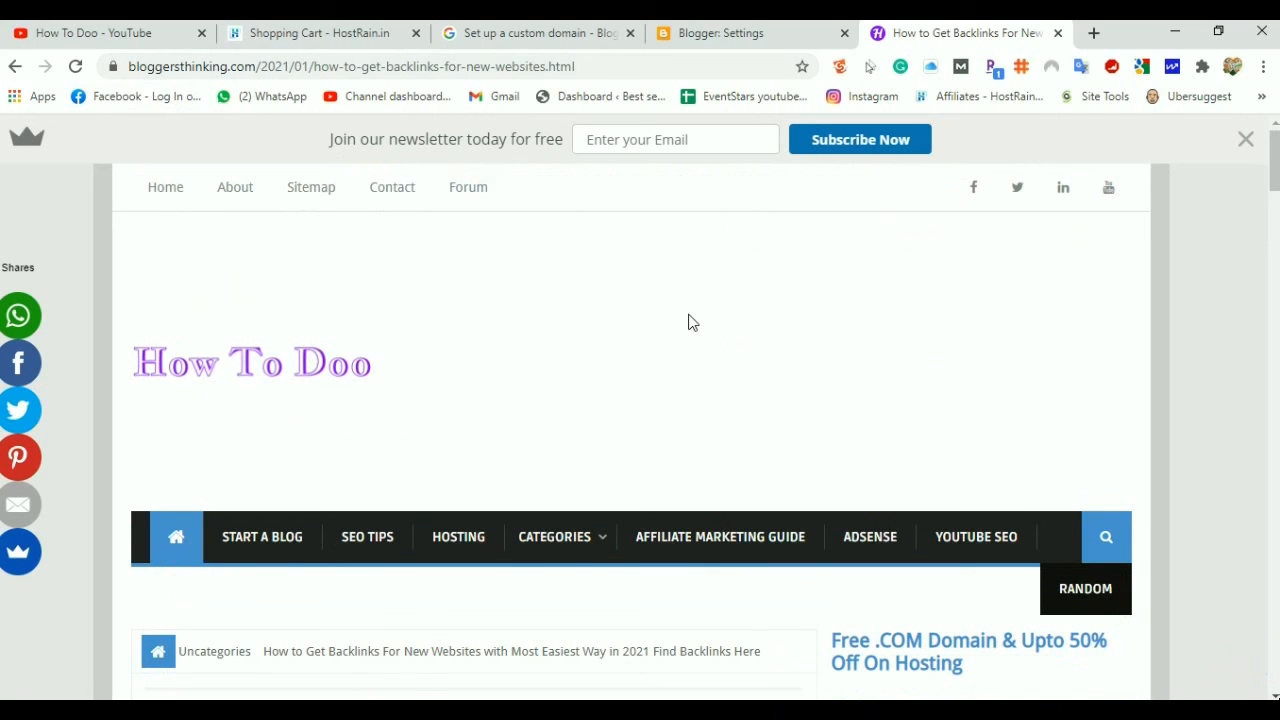
click(720, 33)
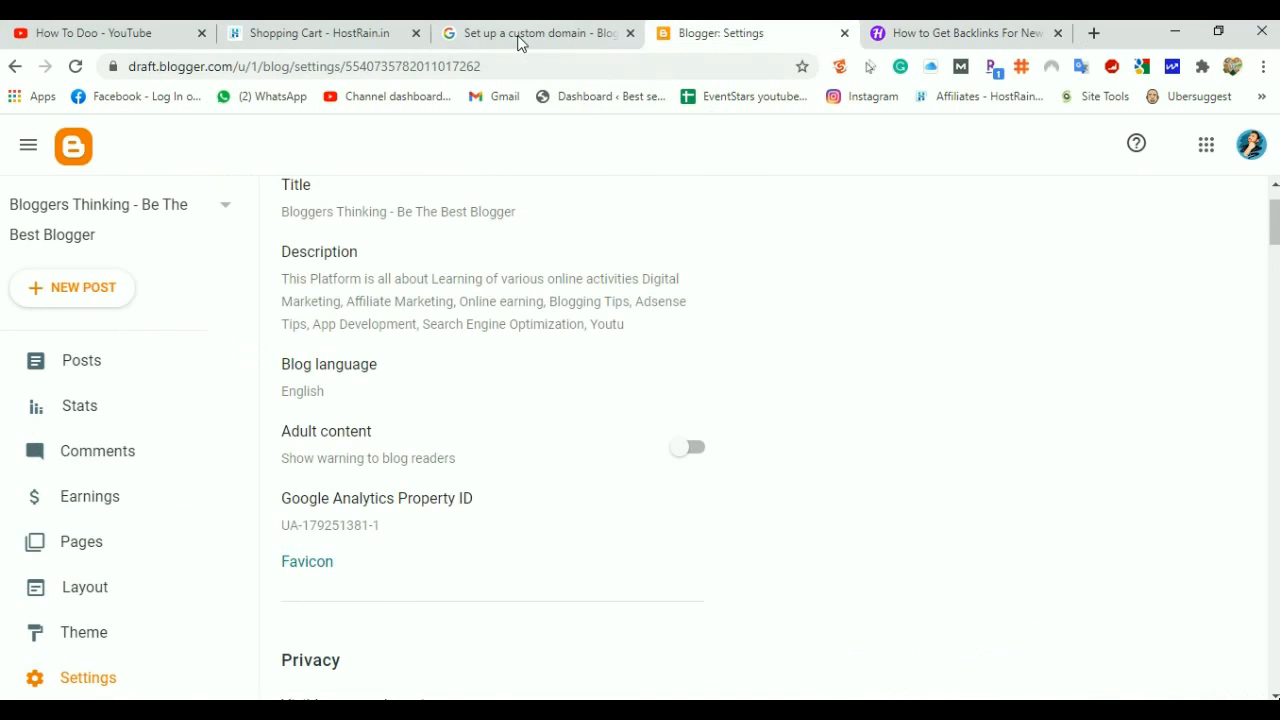
Bring up the How To Doo YouTube channel and scroll through its Videos list
click(523, 40)
click(340, 40)
click(90, 38)
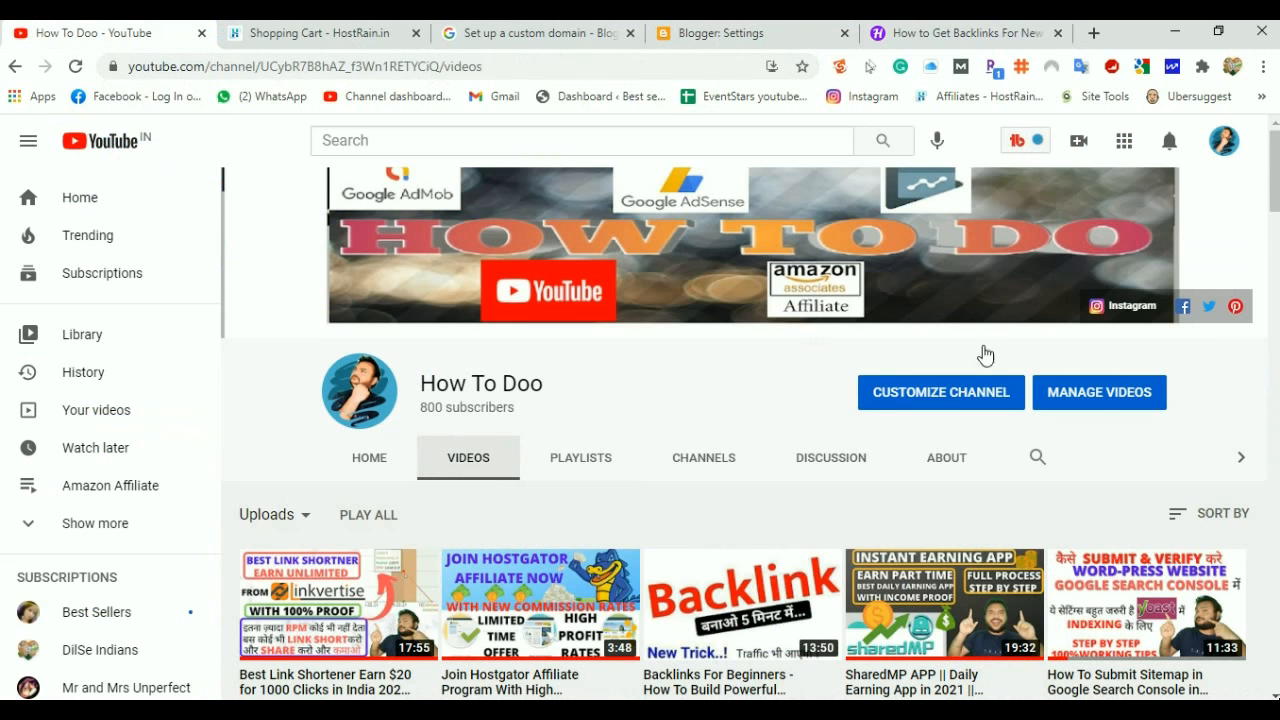
scroll(514, 450, down, 8)
scroll(518, 480, up, 8)
scroll(522, 486, down, 5)
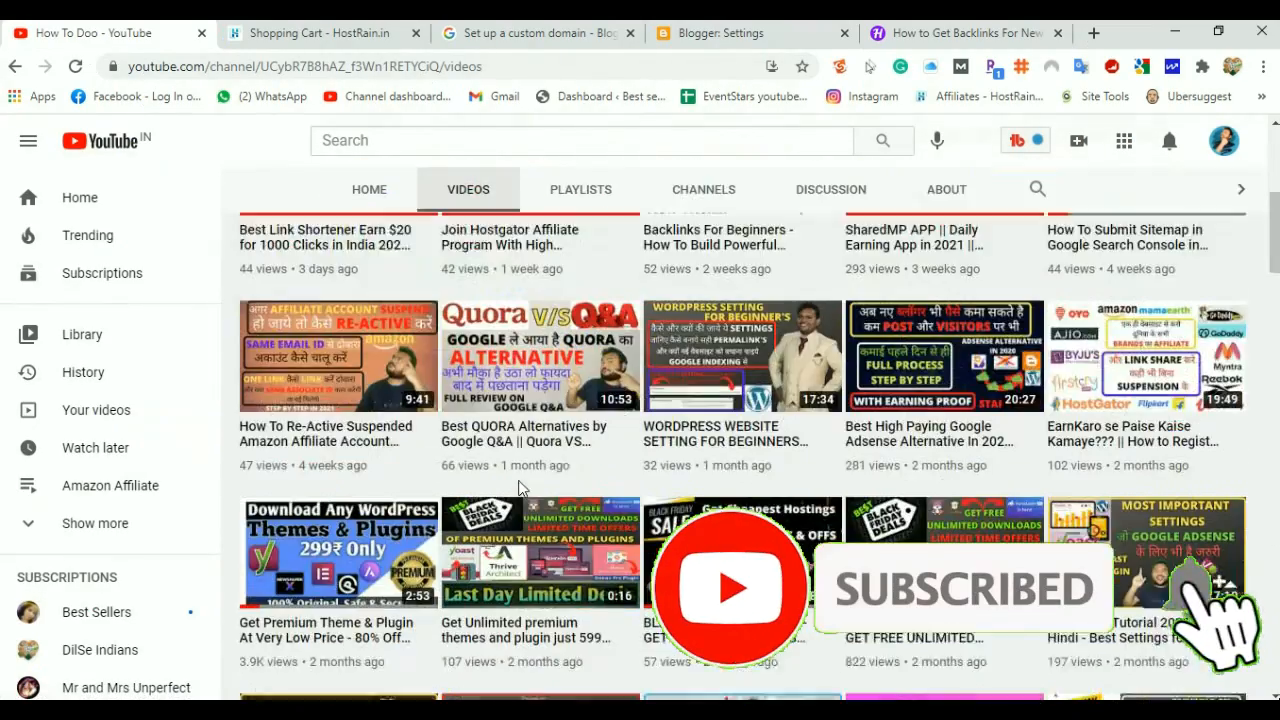
scroll(520, 488, up, 5)
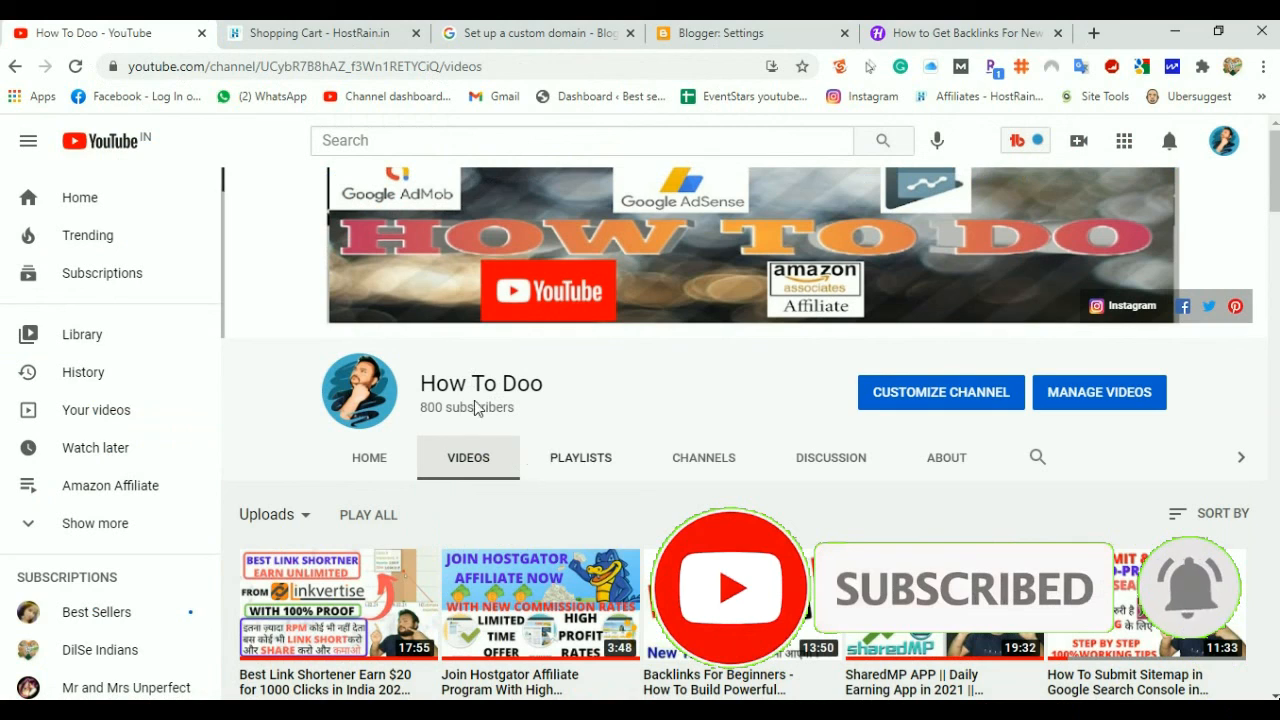